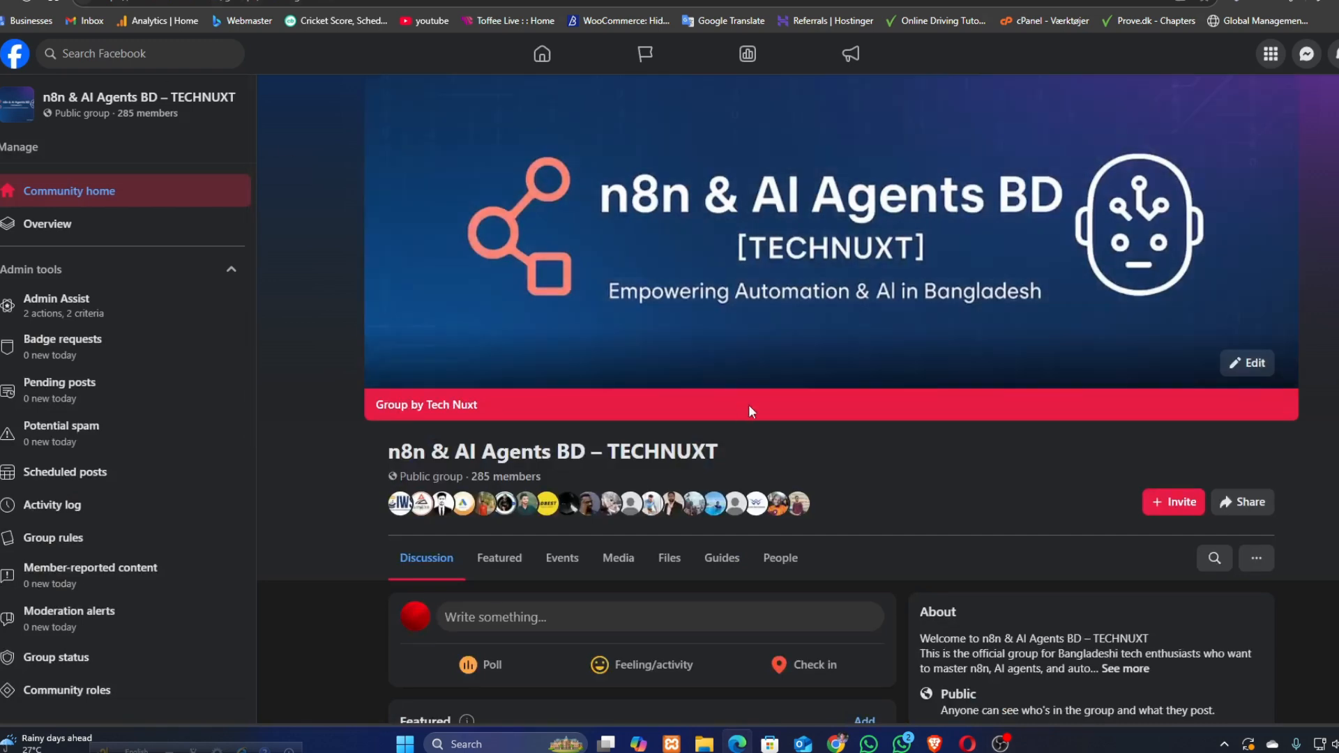
{"action": "scroll", "coordinate": [899, 456], "scroll_direction": "down", "scroll_amount": 1}
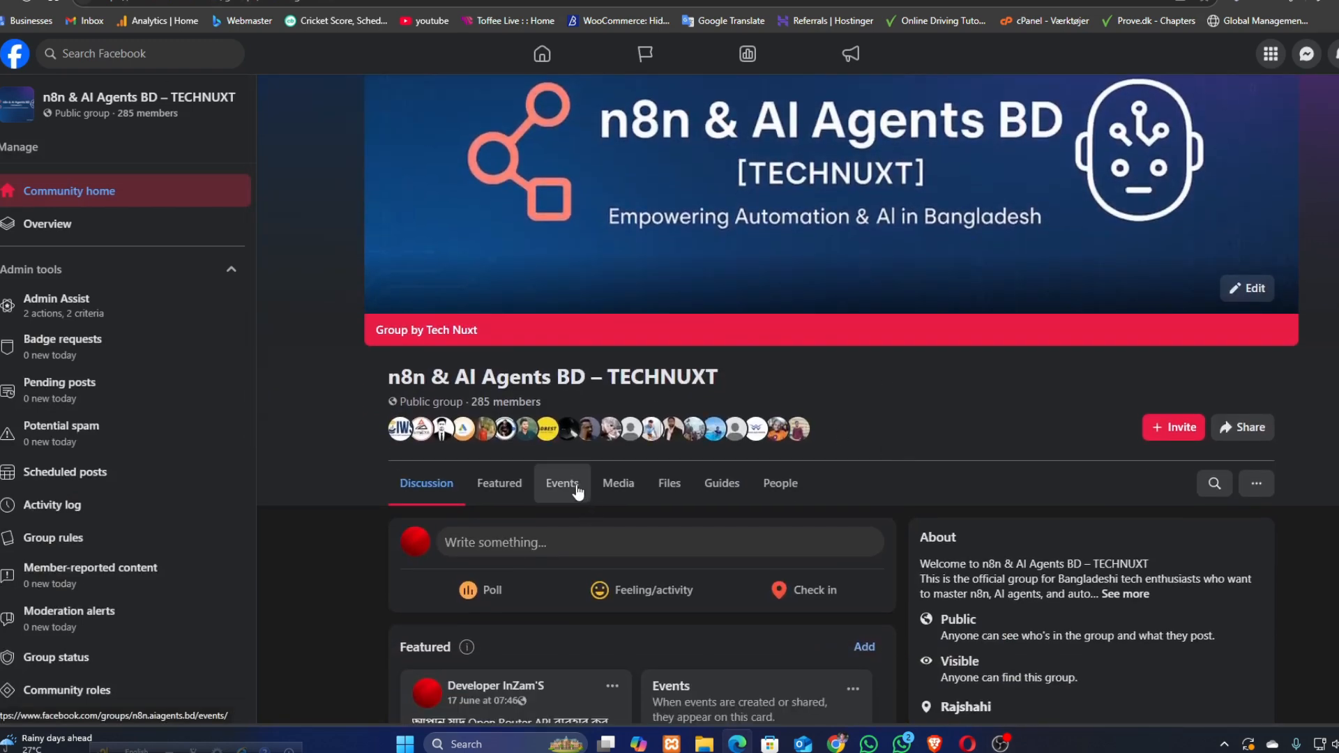
{"action": "scroll", "coordinate": [578, 492], "scroll_direction": "up", "scroll_amount": 1}
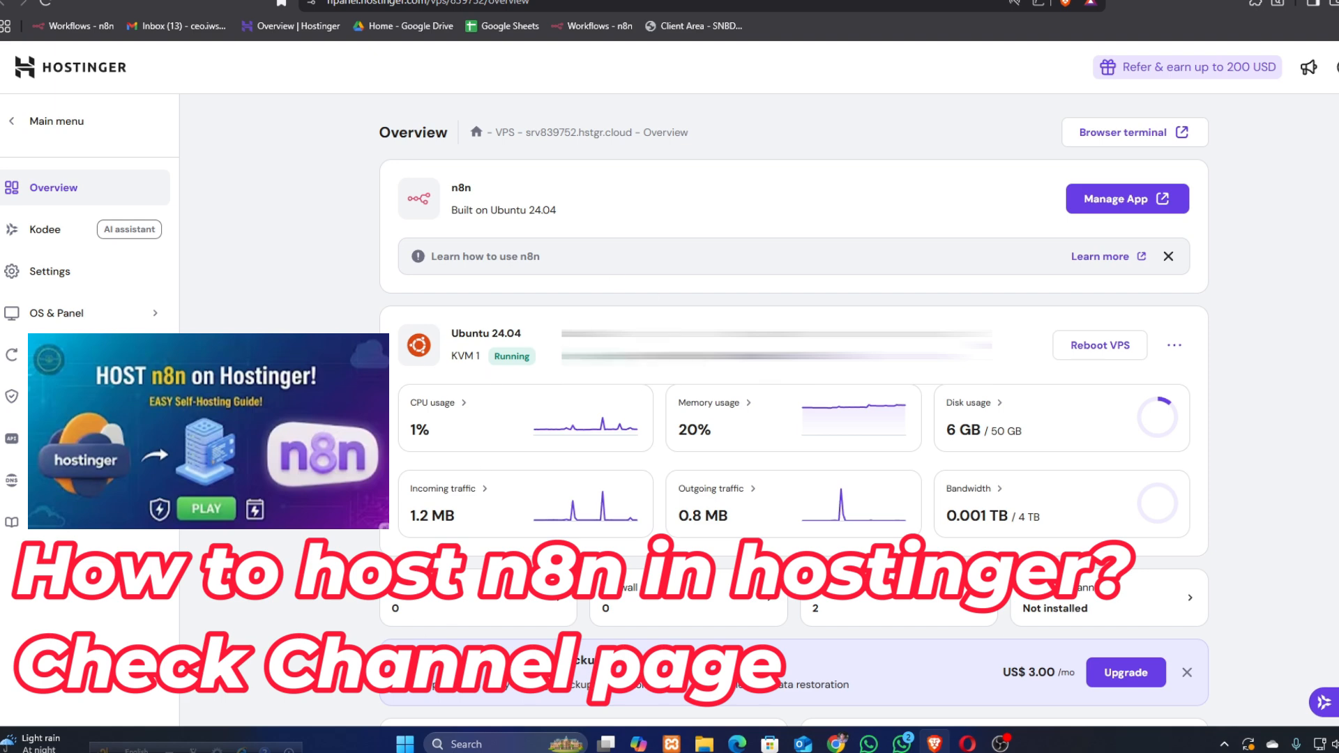
Open the n8n app managed on the Hostinger VPS and open its Youtube workflow.
{"action": "left_click", "coordinate": [1102, 201]}
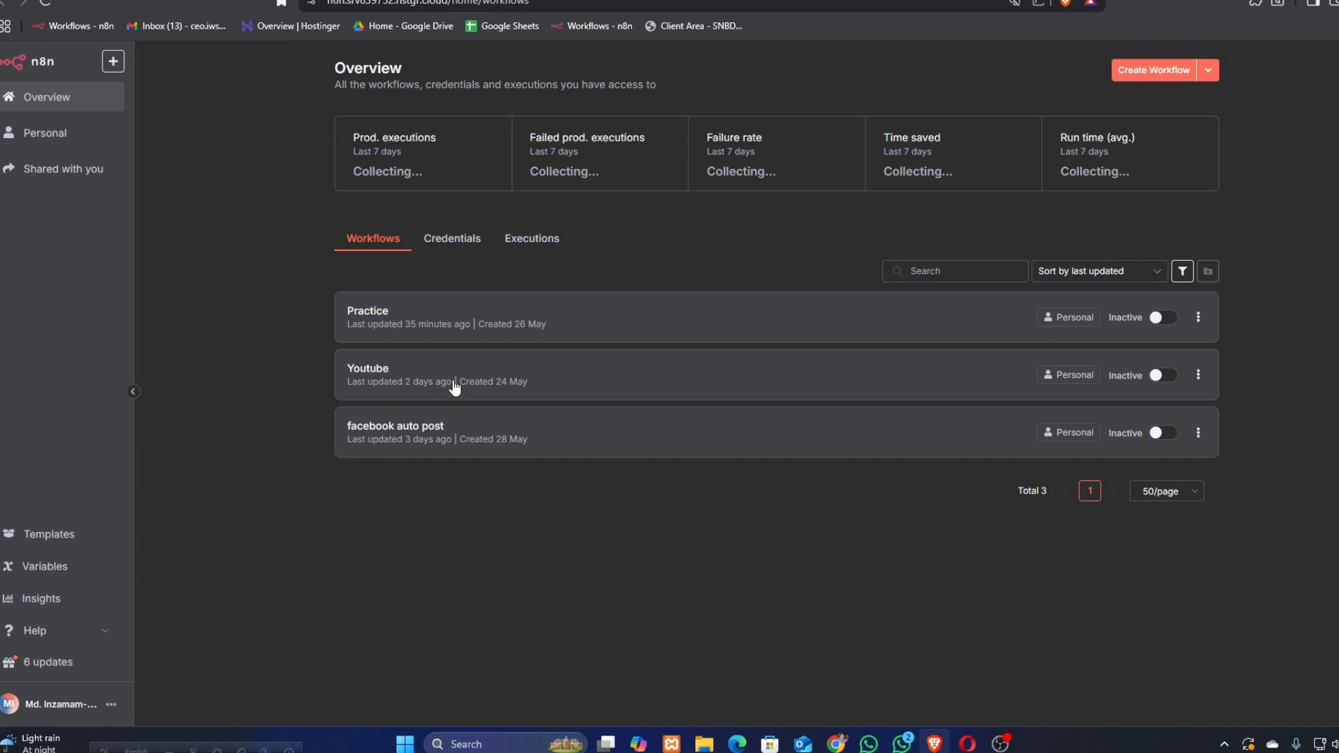
{"action": "left_click", "coordinate": [584, 380]}
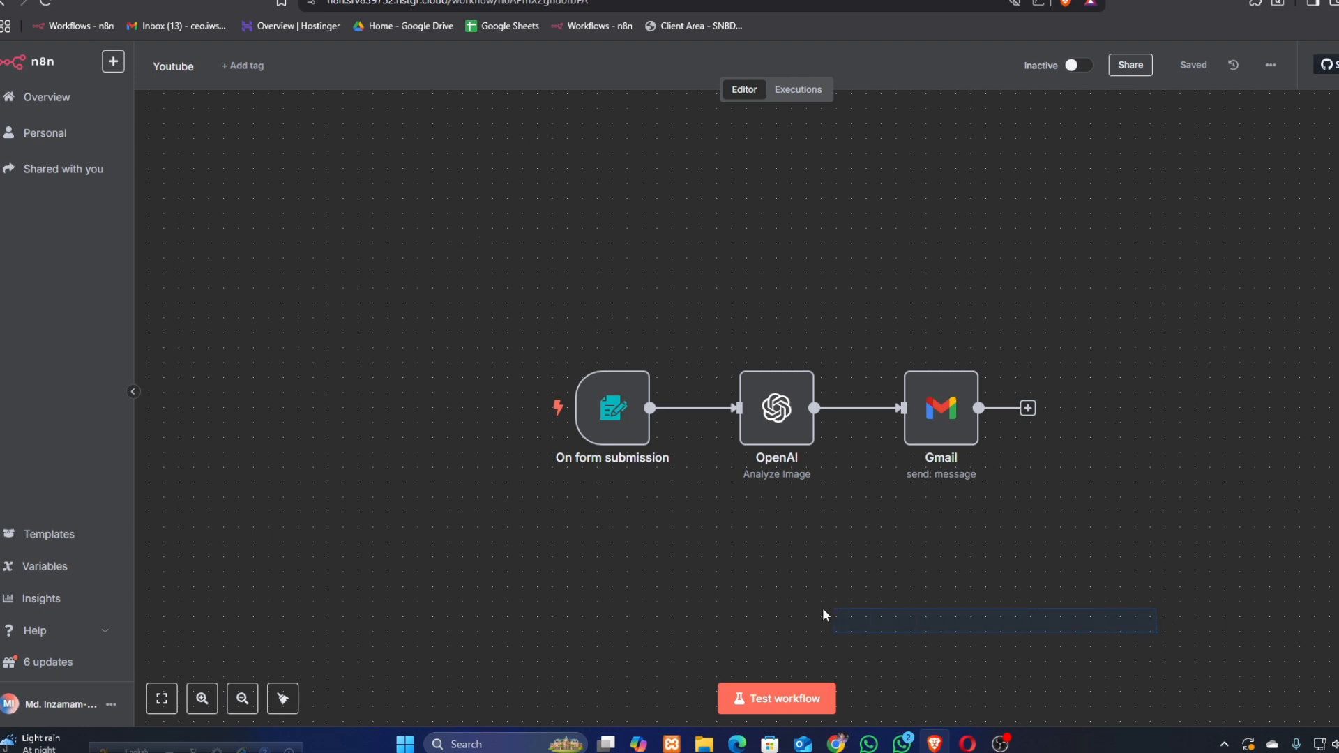
Delete the form submission, OpenAI and Gmail nodes from the Youtube workflow and save the emptied workflow.
{"action": "left_click_drag", "start_coordinate": [823, 613], "coordinate": [398, 137]}
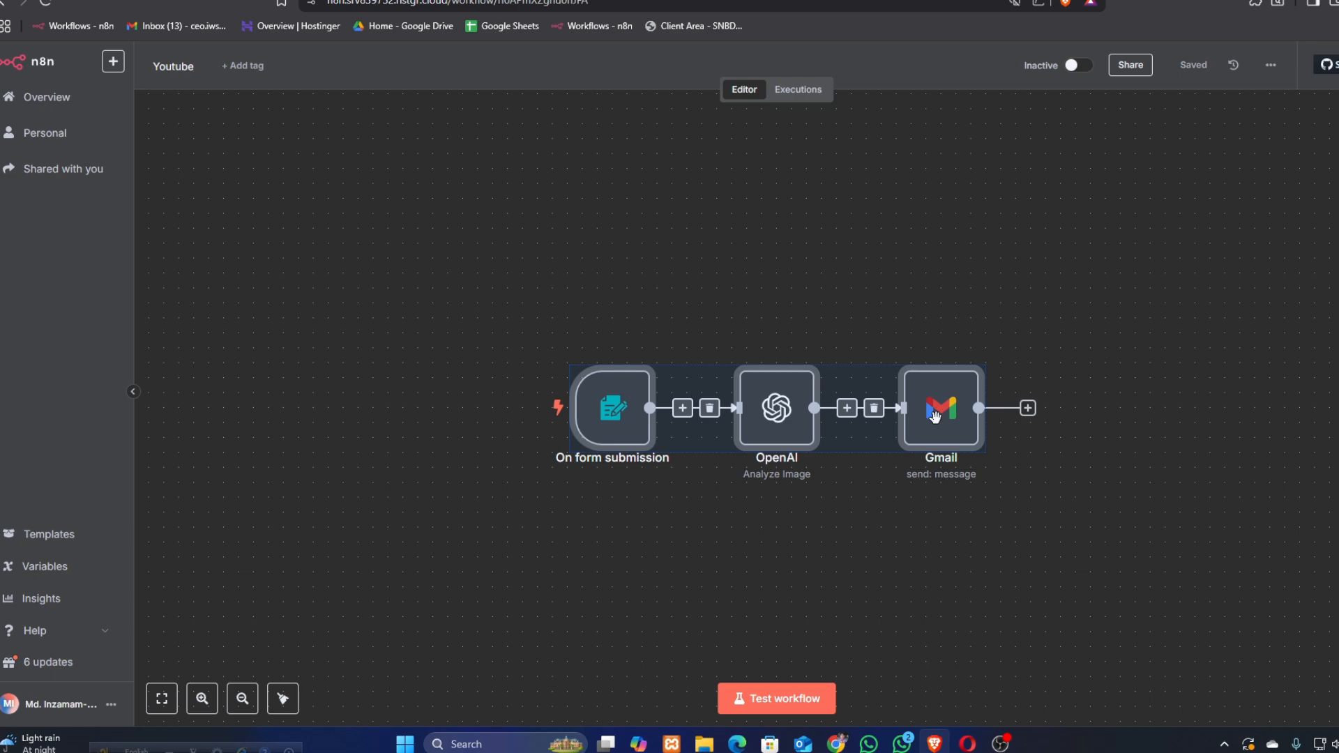
{"action": "key", "text": "Delete"}
{"action": "key", "text": "ctrl+s"}
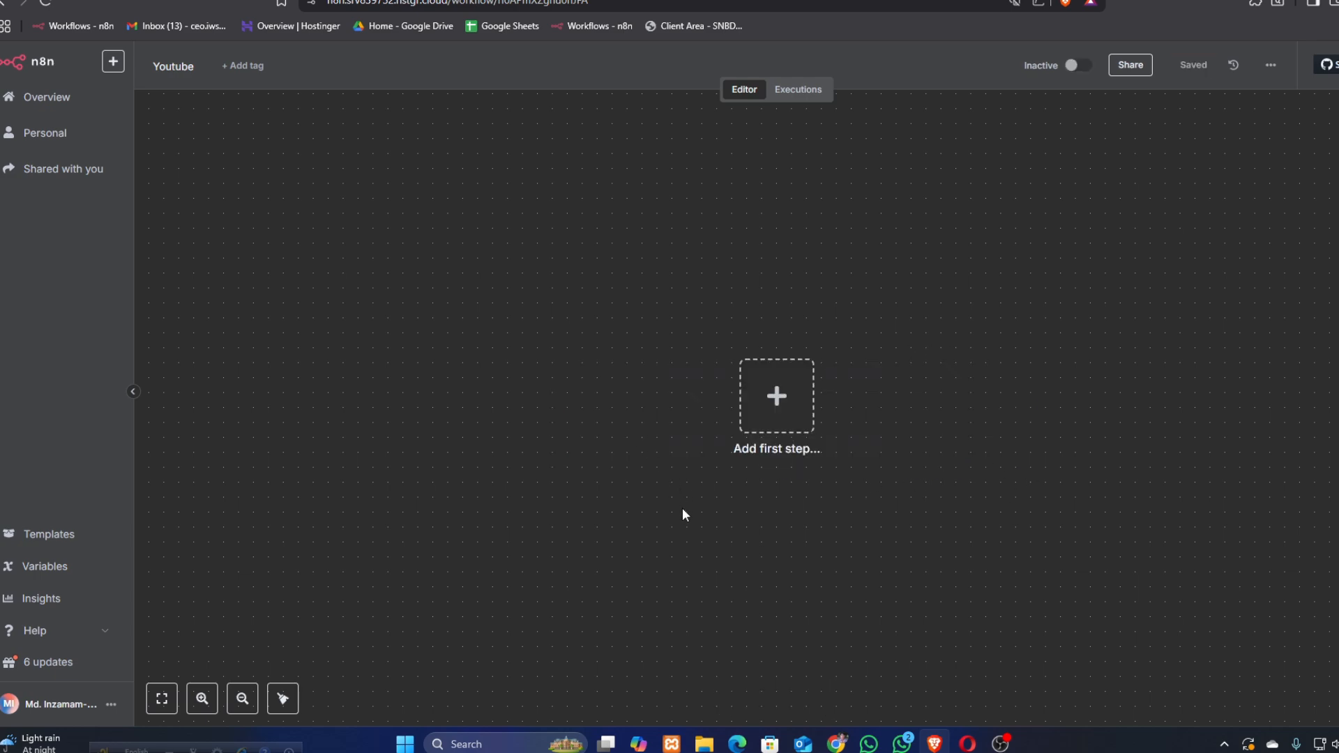
Switch to the technuxt.com article on automatic Facebook posts with AI images and look over its list of steps.
{"action": "left_click", "coordinate": [967, 744]}
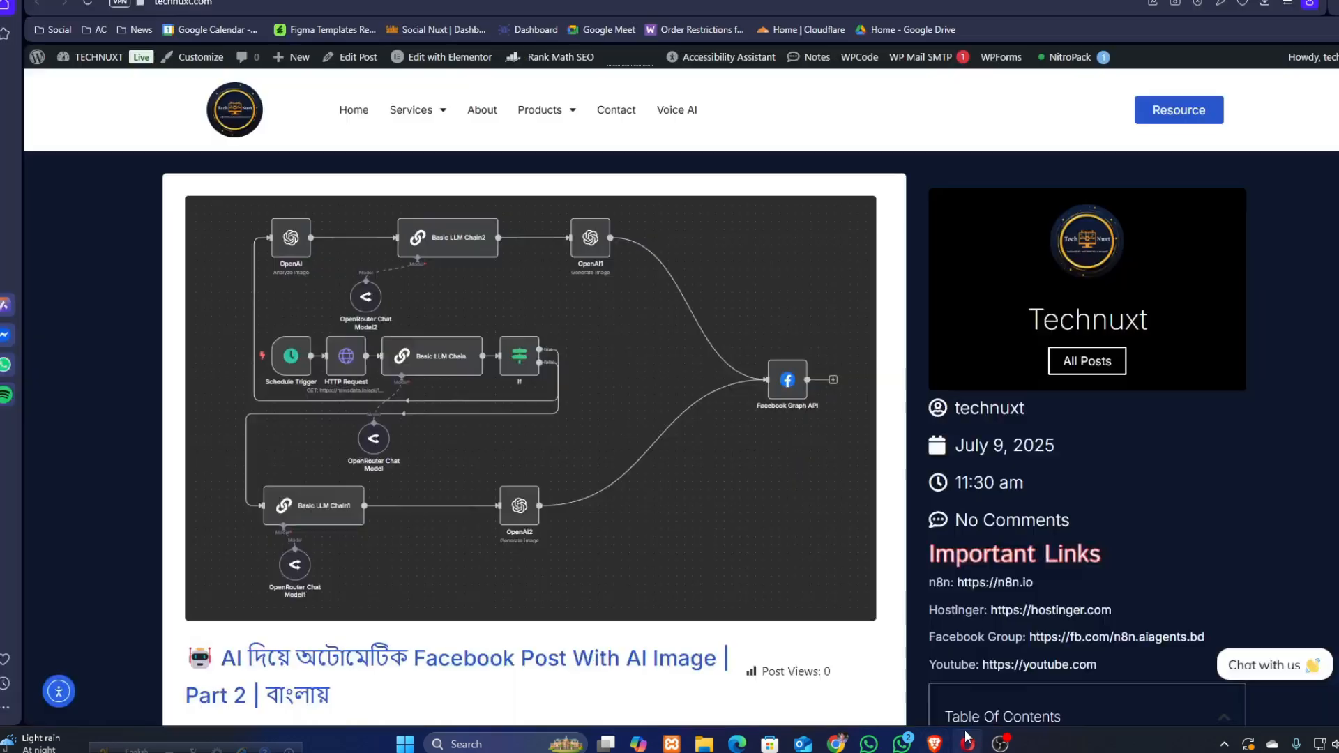
{"action": "scroll", "coordinate": [468, 380], "scroll_direction": "down", "scroll_amount": 1}
{"action": "scroll", "coordinate": [467, 380], "scroll_direction": "down", "scroll_amount": 3}
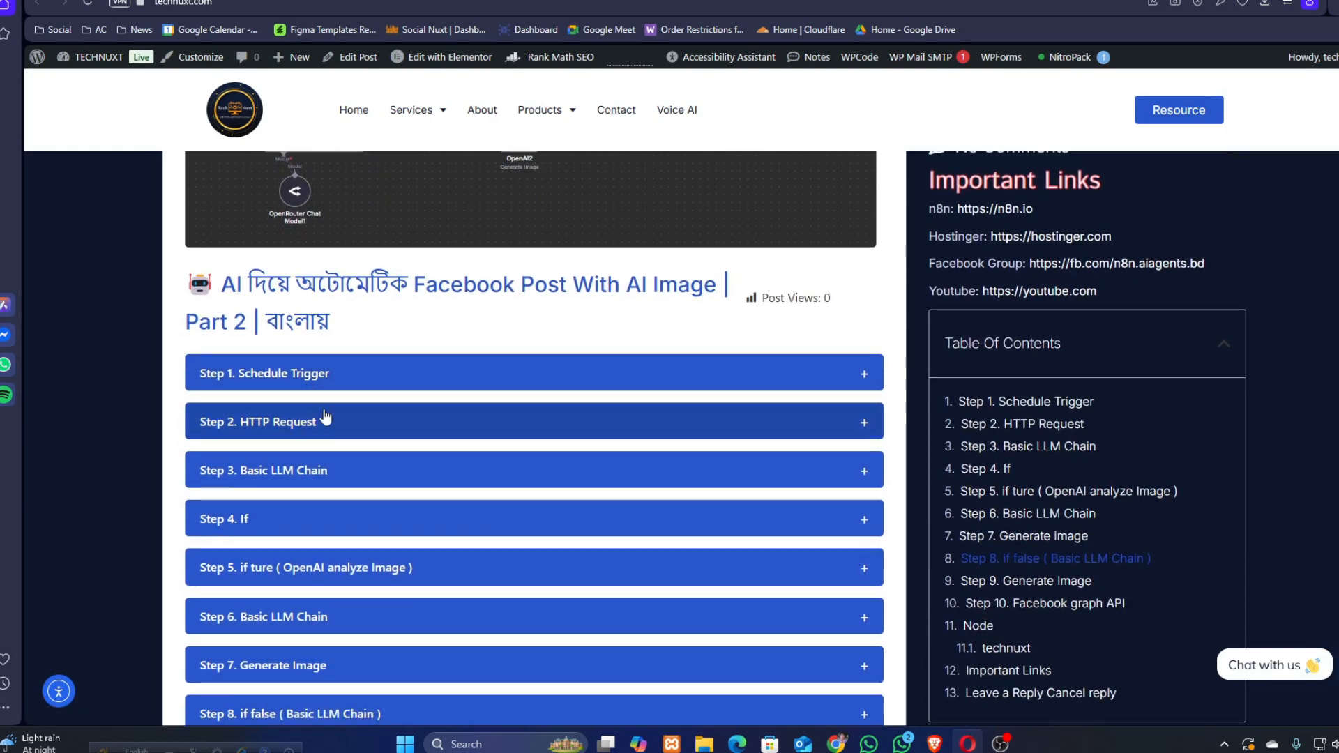
{"action": "scroll", "coordinate": [363, 453], "scroll_direction": "down", "scroll_amount": 4}
{"action": "scroll", "coordinate": [401, 494], "scroll_direction": "up", "scroll_amount": 5}
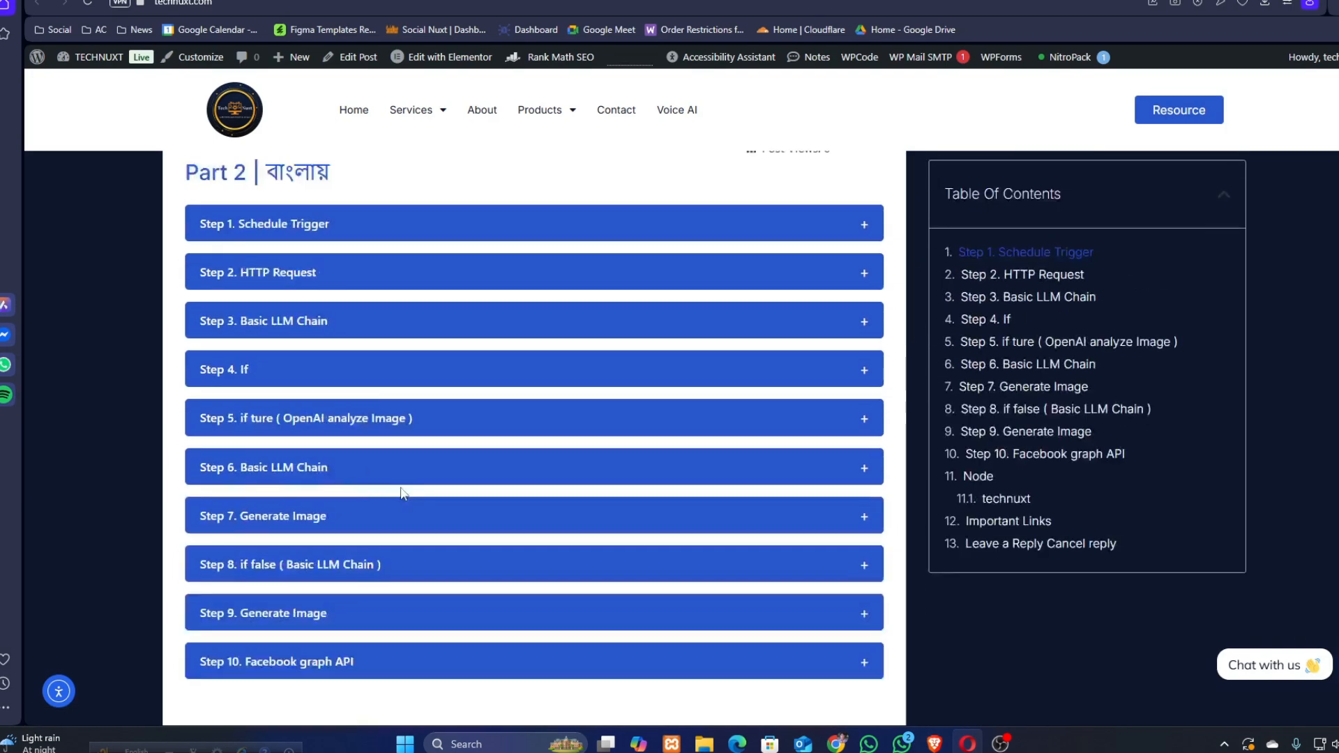
{"action": "scroll", "coordinate": [404, 494], "scroll_direction": "down", "scroll_amount": 2}
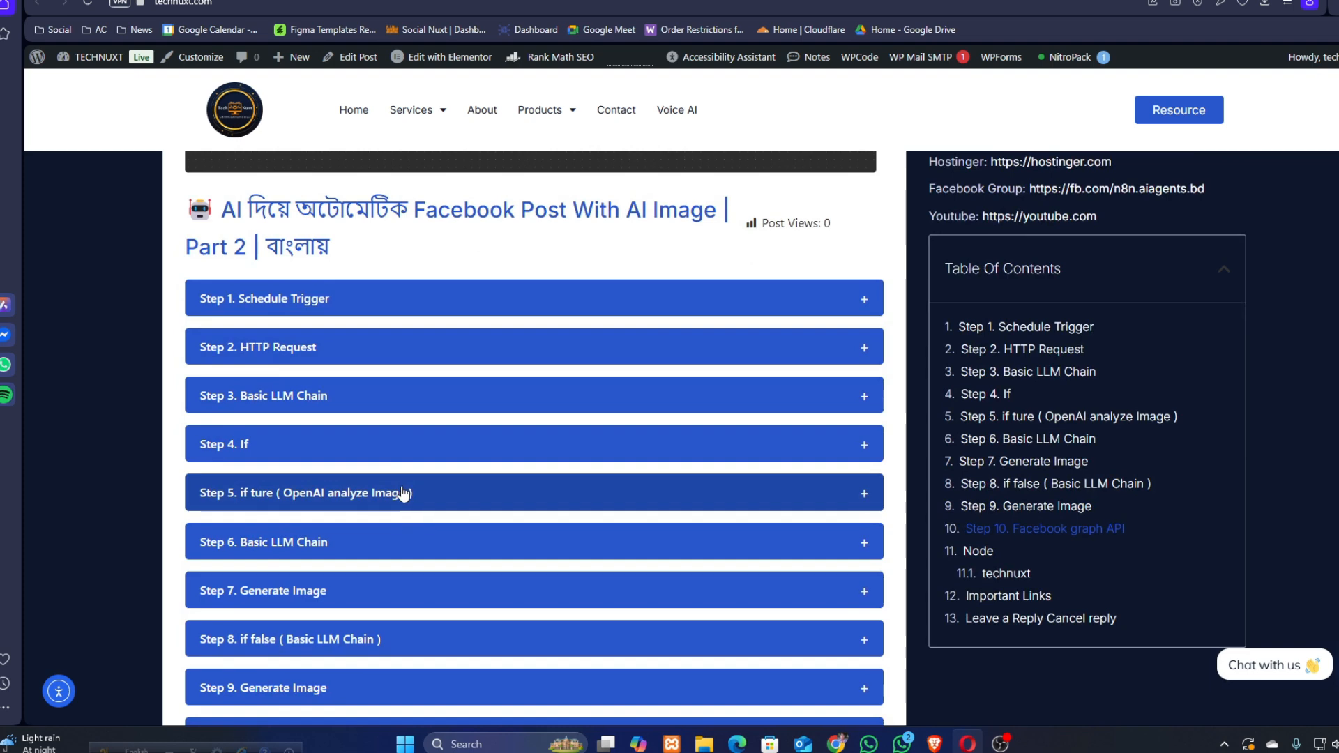
Expand the article's Step 1 Schedule Trigger section, read its note, and collapse it again.
{"action": "left_click", "coordinate": [307, 299]}
{"action": "left_click_drag", "start_coordinate": [207, 354], "coordinate": [348, 356]}
{"action": "left_click", "coordinate": [461, 364]}
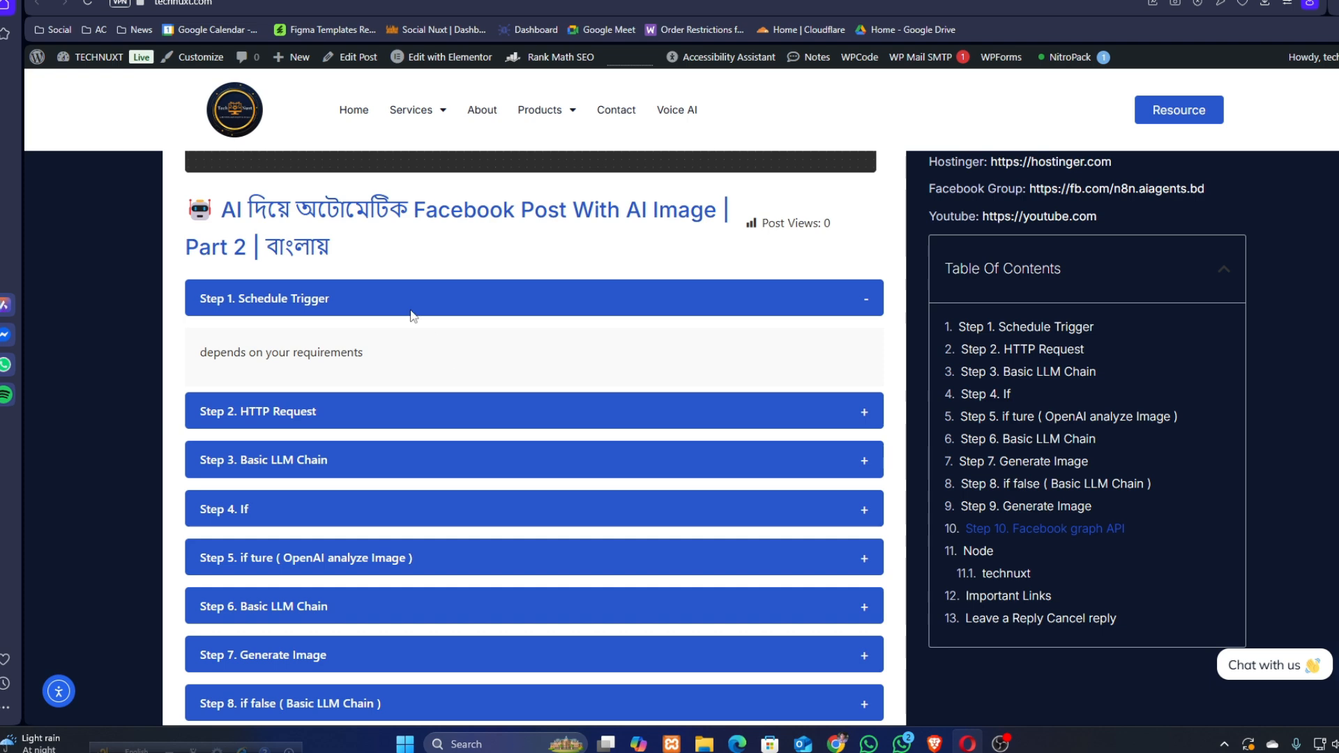
{"action": "left_click", "coordinate": [350, 298]}
{"action": "scroll", "coordinate": [351, 299], "scroll_direction": "down", "scroll_amount": 1}
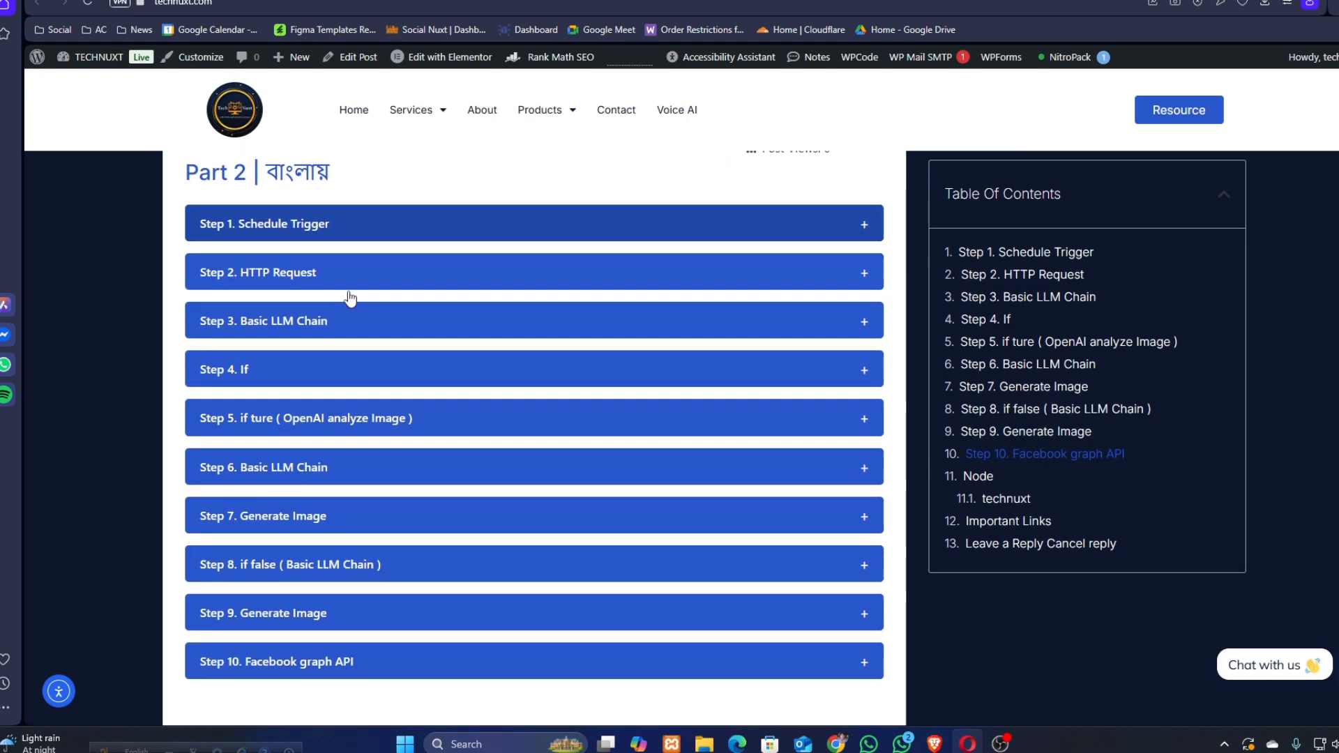
Expand the article's Step 2 HTTP Request section and examine its method, URL, authentication and query parameter settings.
{"action": "left_click", "coordinate": [320, 288]}
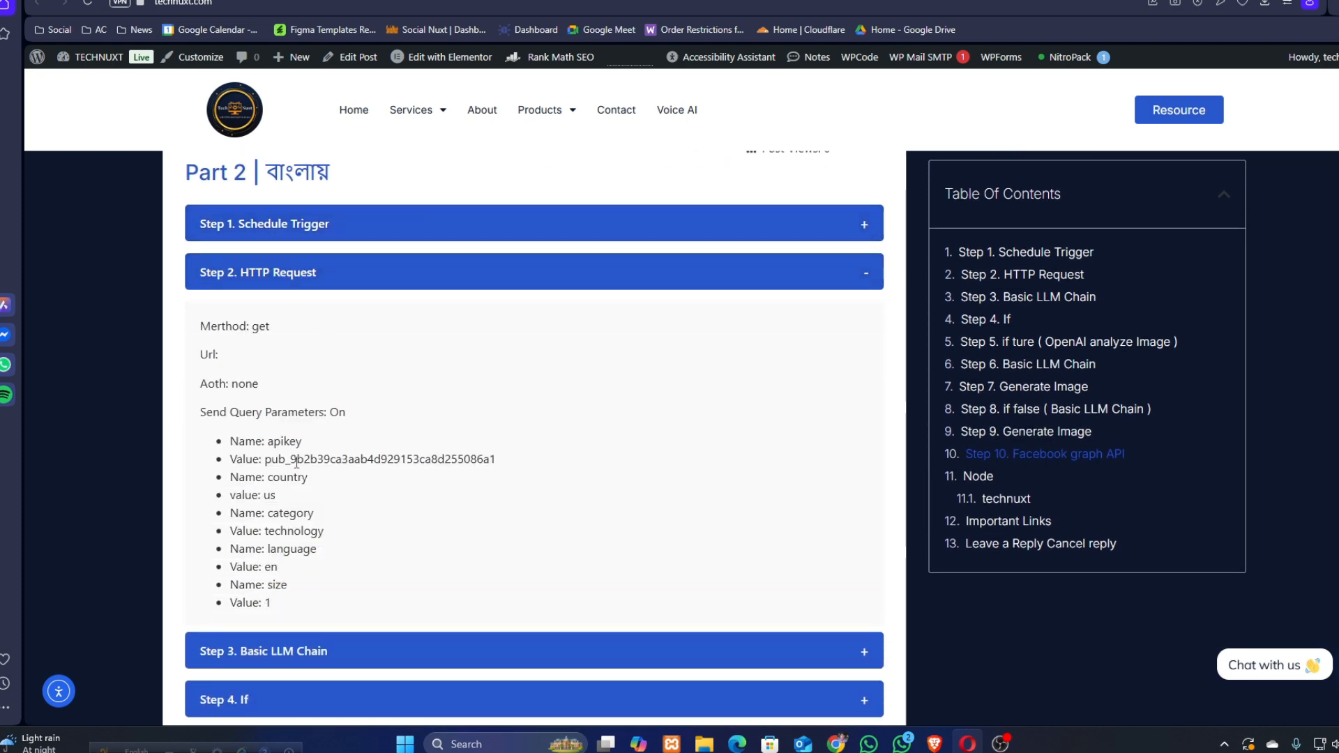
{"action": "left_click_drag", "start_coordinate": [228, 412], "coordinate": [360, 423]}
{"action": "left_click", "coordinate": [199, 368]}
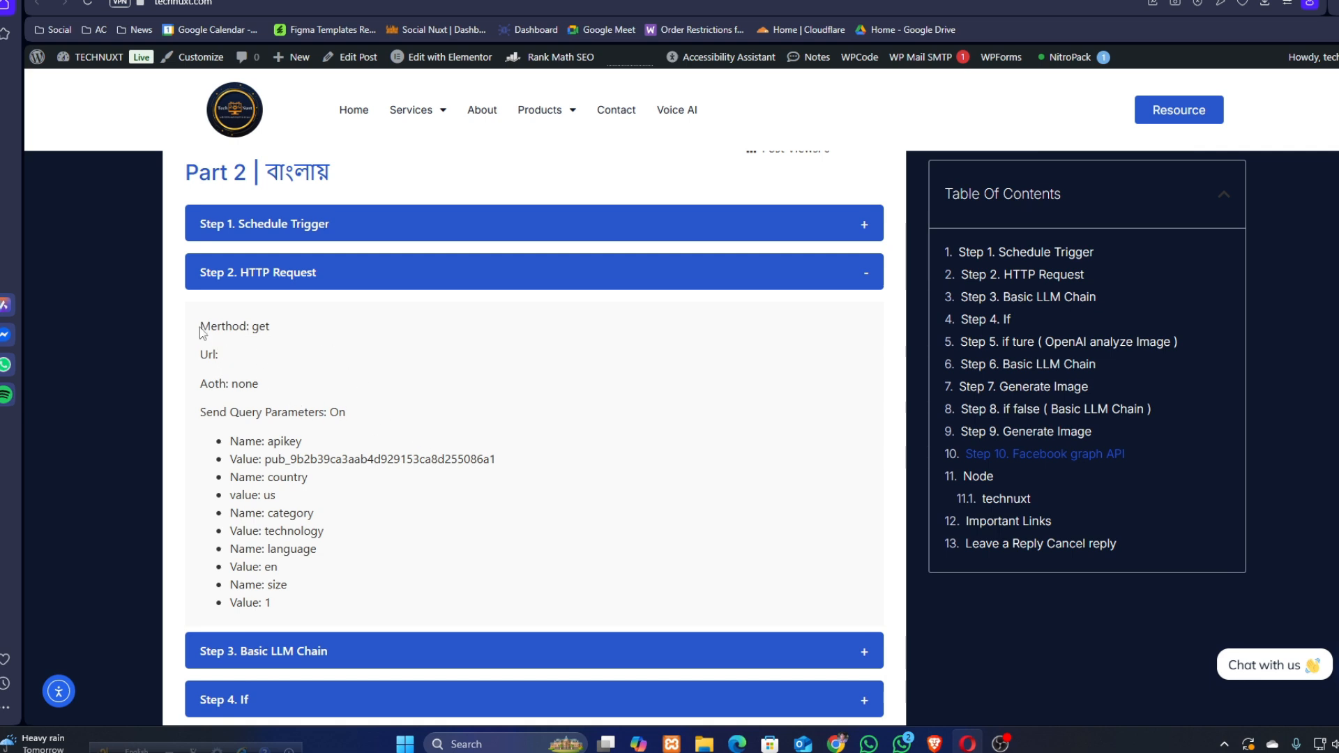
{"action": "left_click_drag", "start_coordinate": [200, 322], "coordinate": [224, 355]}
{"action": "left_click", "coordinate": [237, 361]}
{"action": "scroll", "coordinate": [244, 383], "scroll_direction": "down", "scroll_amount": 3}
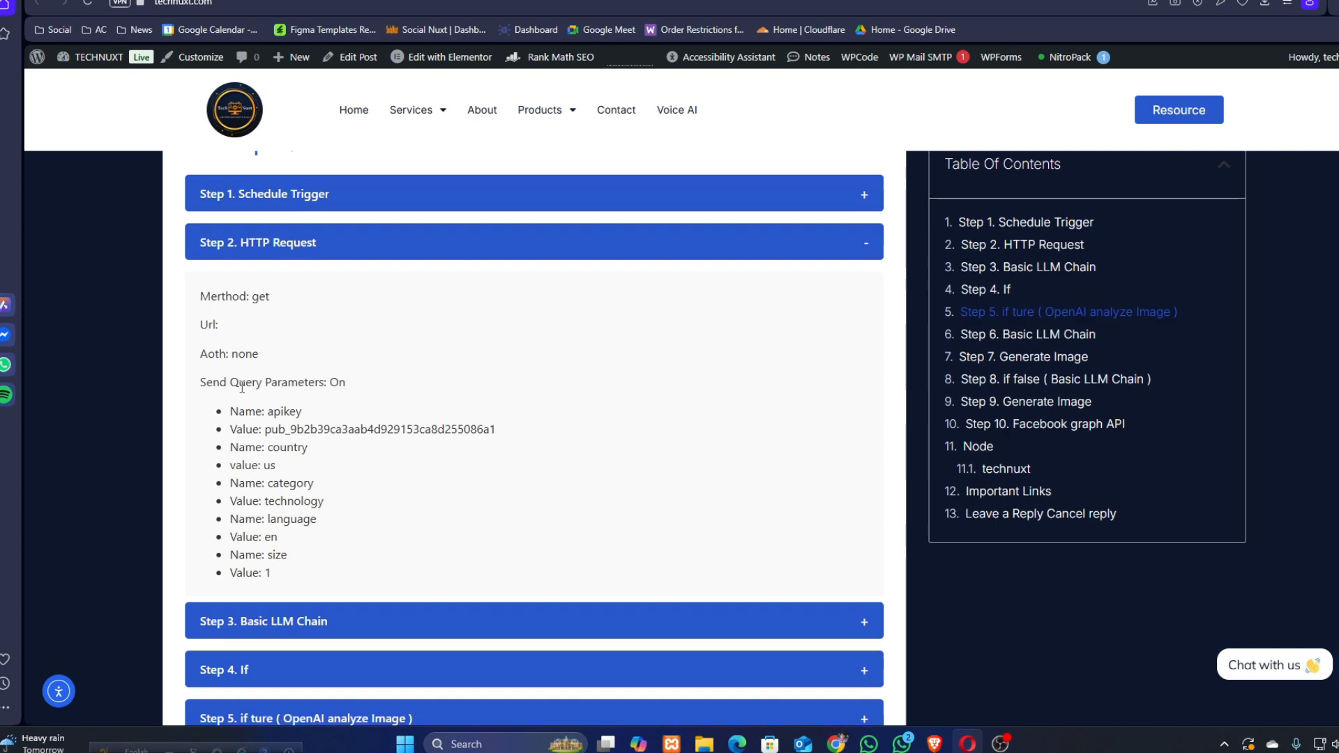
{"action": "scroll", "coordinate": [260, 338], "scroll_direction": "up", "scroll_amount": 2}
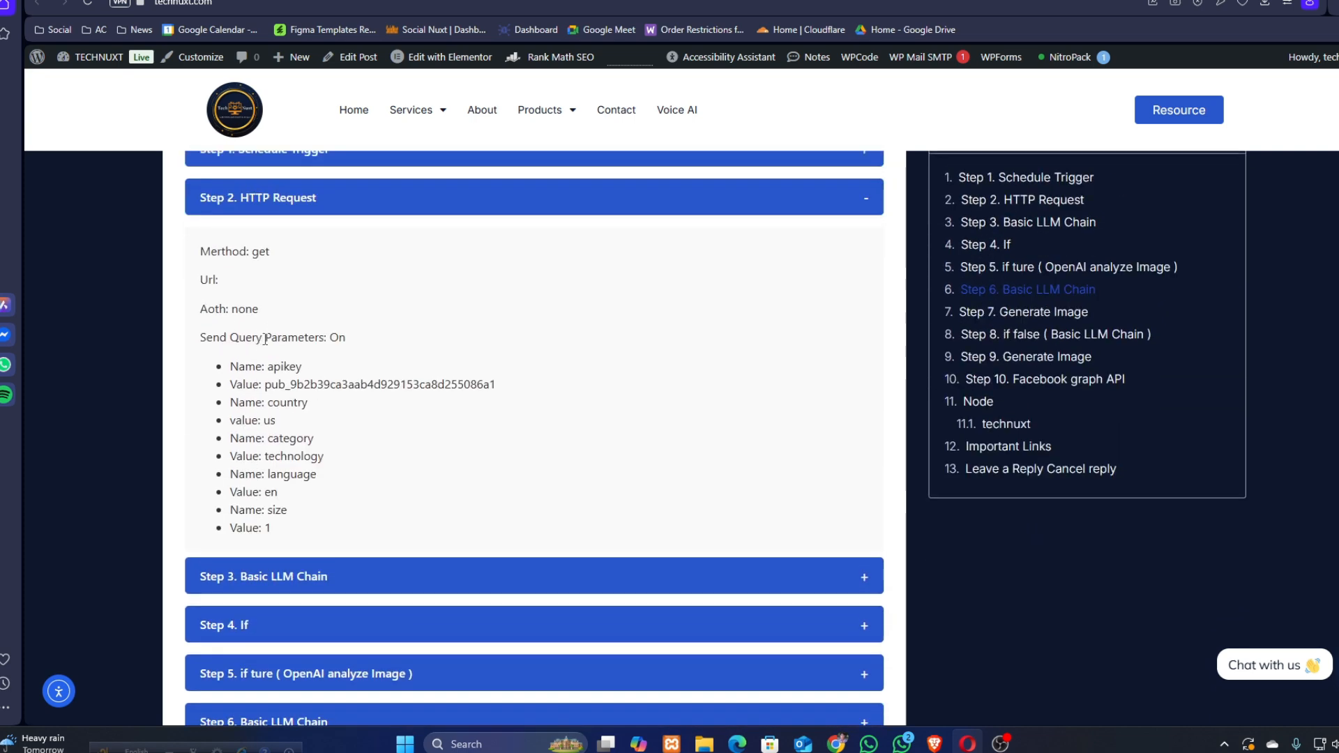
{"action": "left_click_drag", "start_coordinate": [230, 366], "coordinate": [258, 368]}
{"action": "left_click", "coordinate": [248, 307]}
{"action": "scroll", "coordinate": [310, 328], "scroll_direction": "down", "scroll_amount": 2}
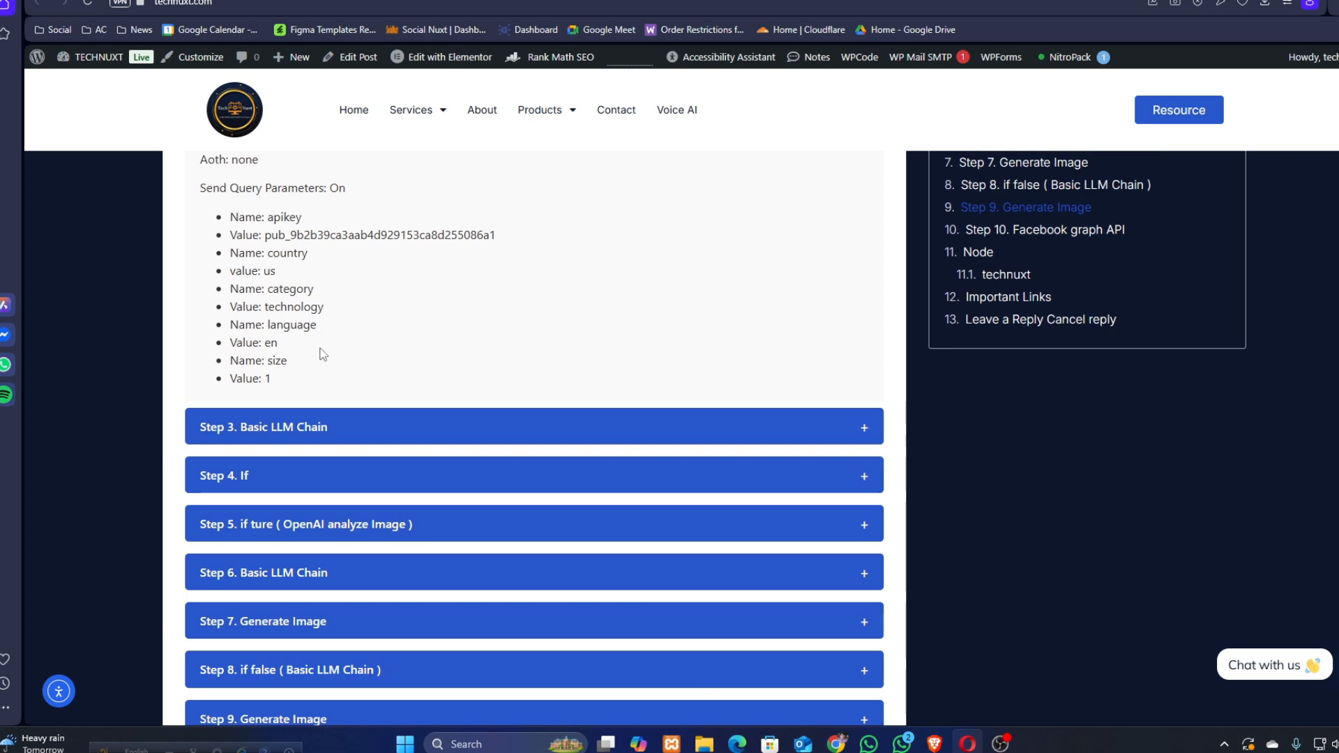
{"action": "scroll", "coordinate": [306, 426], "scroll_direction": "up", "scroll_amount": 3}
{"action": "scroll", "coordinate": [311, 428], "scroll_direction": "down", "scroll_amount": 4}
Check the prompt and system message under Step 3 Basic LLM Chain, and collapse the Step 3 and Step 2 sections.
{"action": "left_click", "coordinate": [312, 427]}
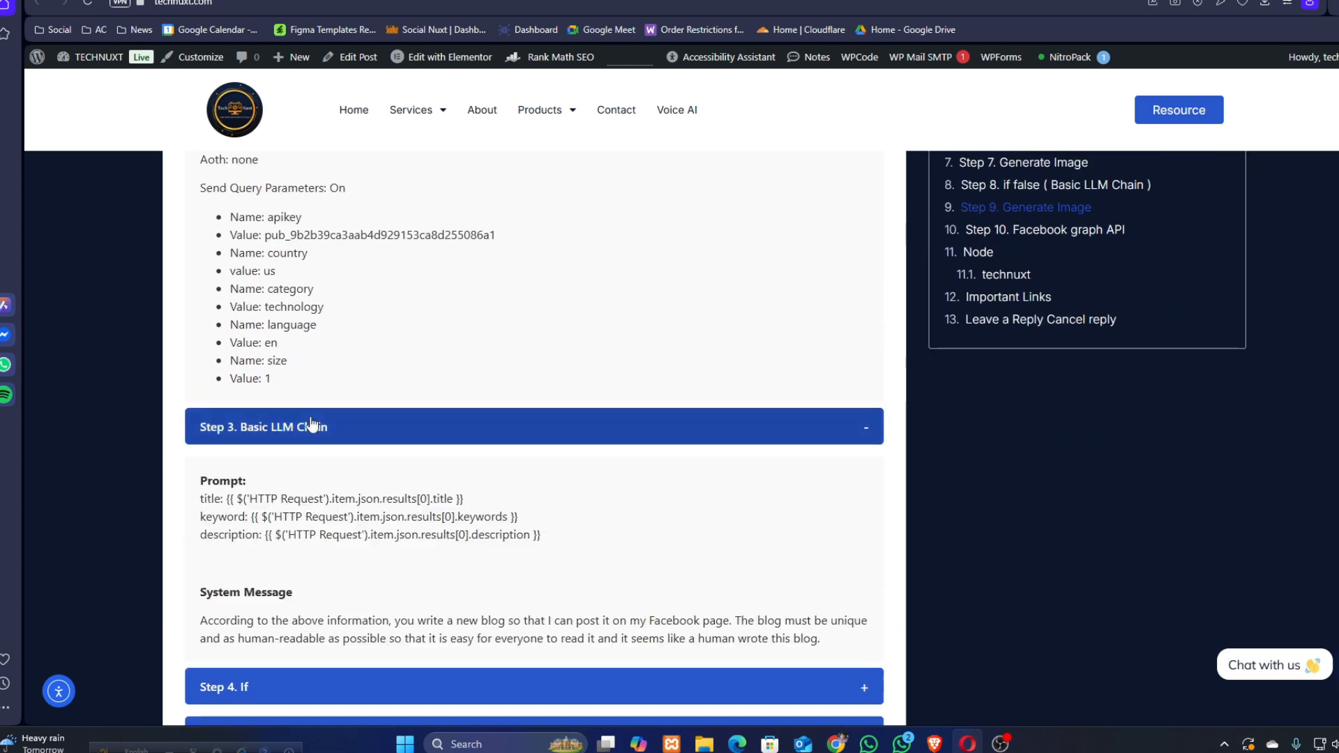
{"action": "left_click", "coordinate": [311, 427]}
{"action": "scroll", "coordinate": [374, 422], "scroll_direction": "up", "scroll_amount": 5}
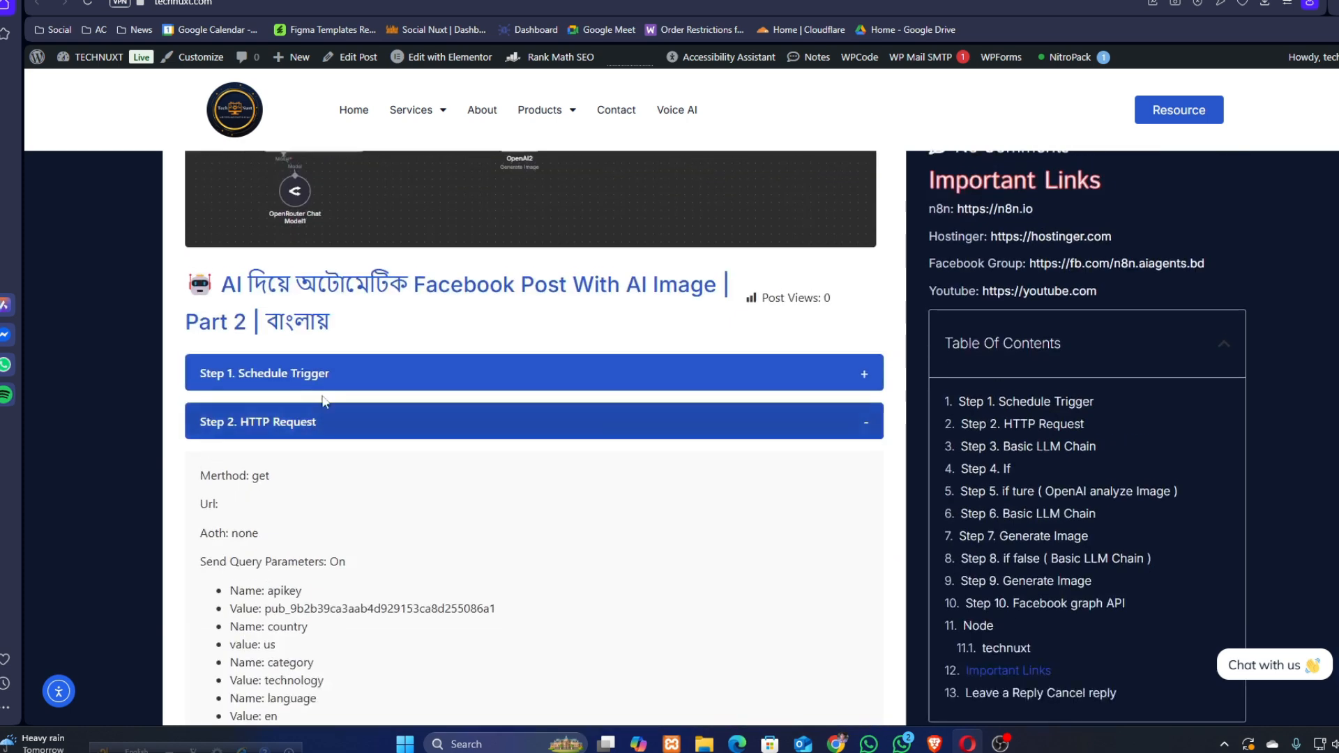
{"action": "left_click", "coordinate": [375, 423]}
{"action": "scroll", "coordinate": [375, 423], "scroll_direction": "down", "scroll_amount": 4}
{"action": "scroll", "coordinate": [376, 422], "scroll_direction": "up", "scroll_amount": 3}
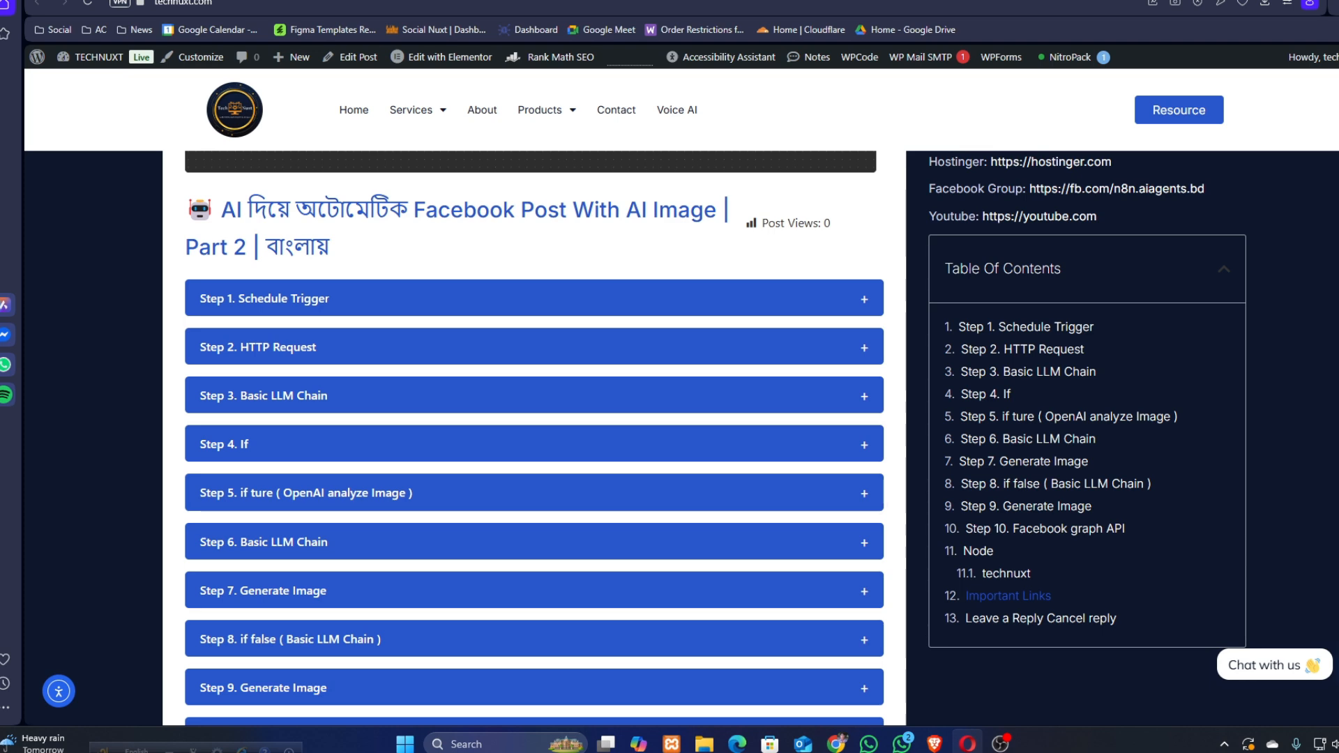
{"action": "mouse_move", "coordinate": [1291, 1]}
{"action": "scroll", "coordinate": [392, 357], "scroll_direction": "up", "scroll_amount": 5}
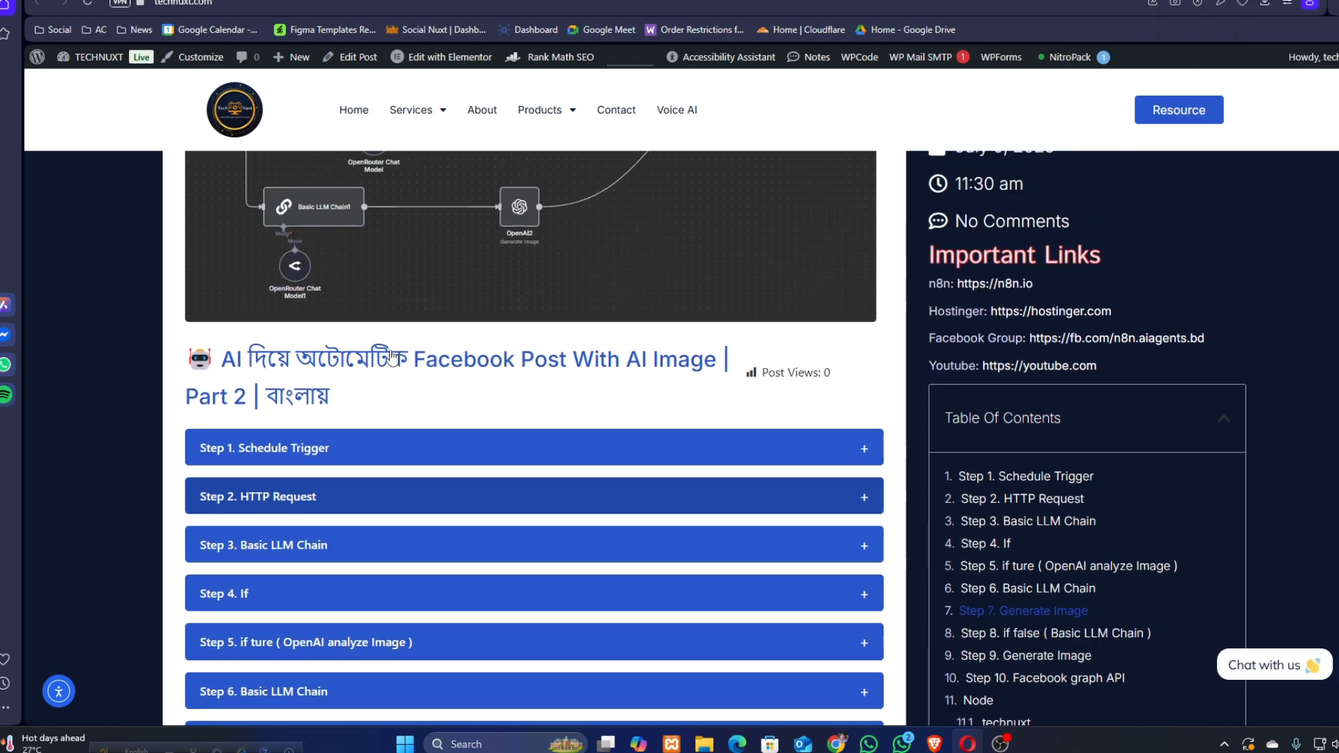
{"action": "scroll", "coordinate": [466, 466], "scroll_direction": "down", "scroll_amount": 3}
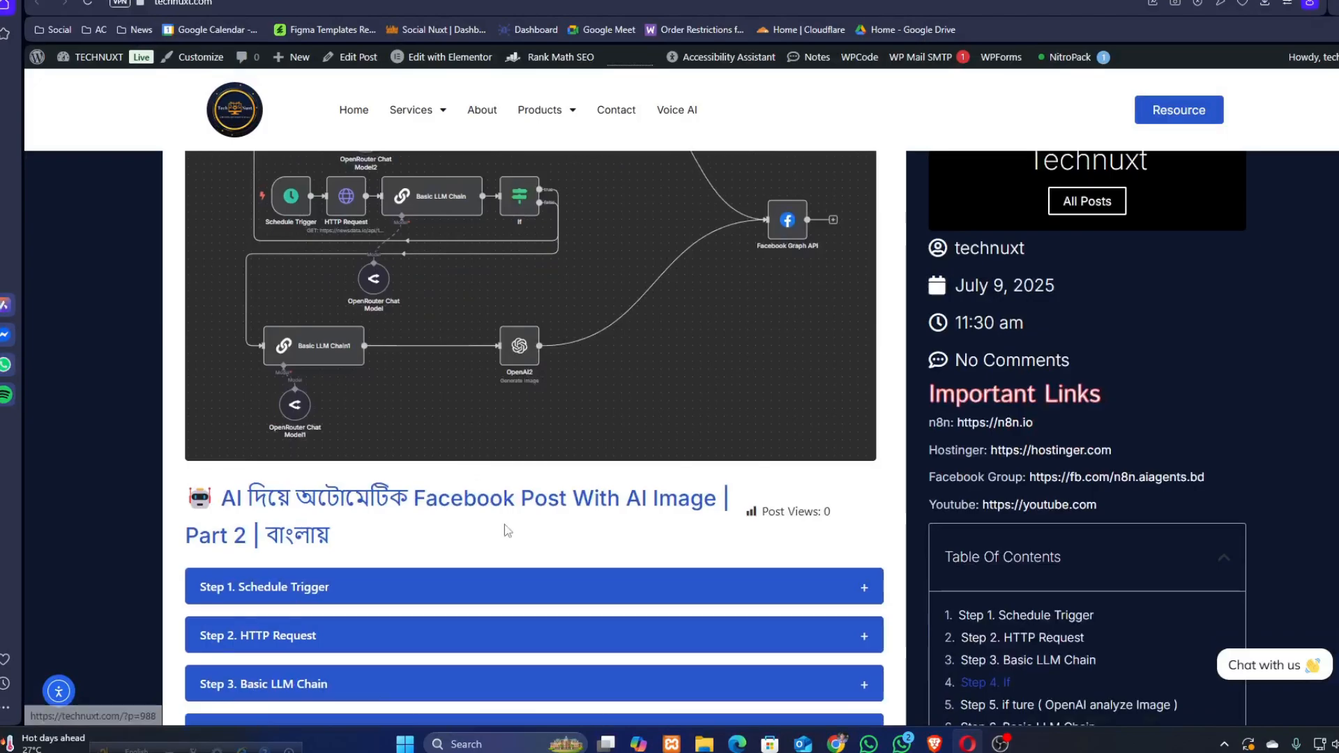
Switch back to the n8n workflow and add an "On a schedule" trigger as its first step.
{"action": "left_click", "coordinate": [933, 745]}
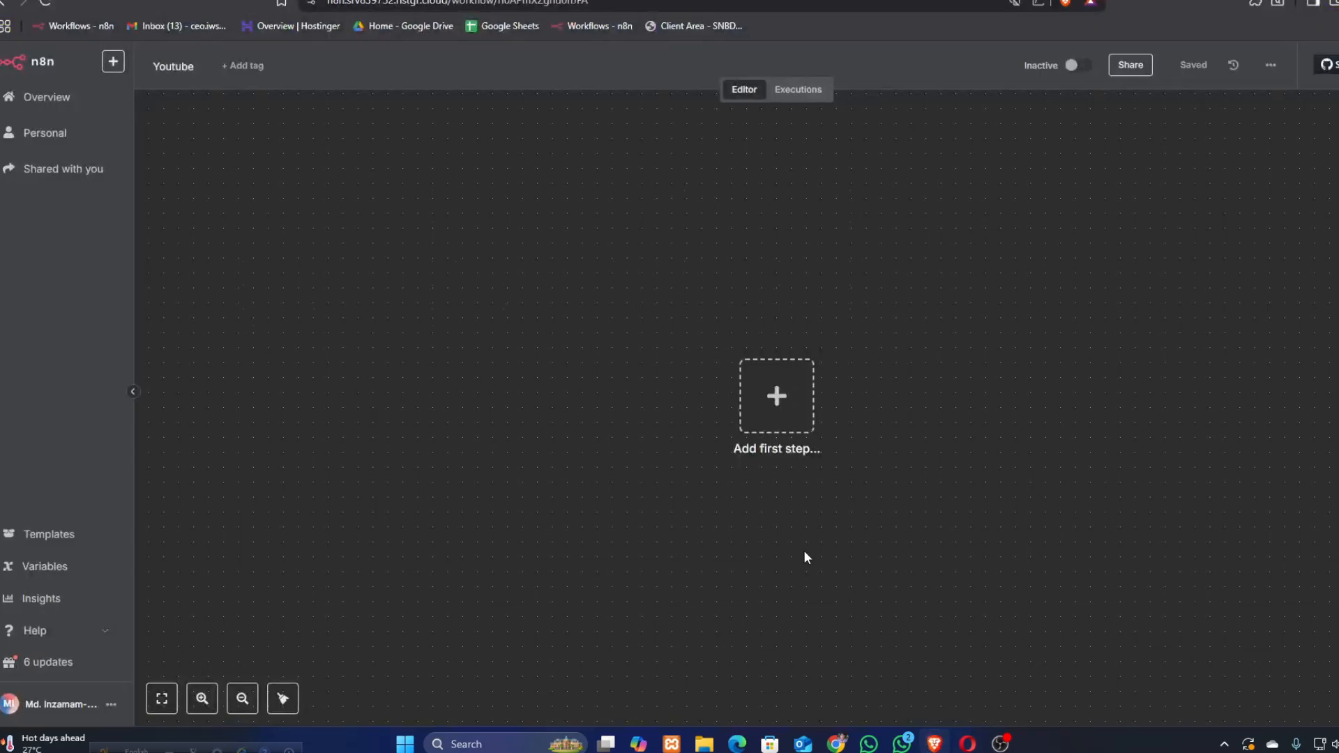
{"action": "left_click", "coordinate": [775, 397]}
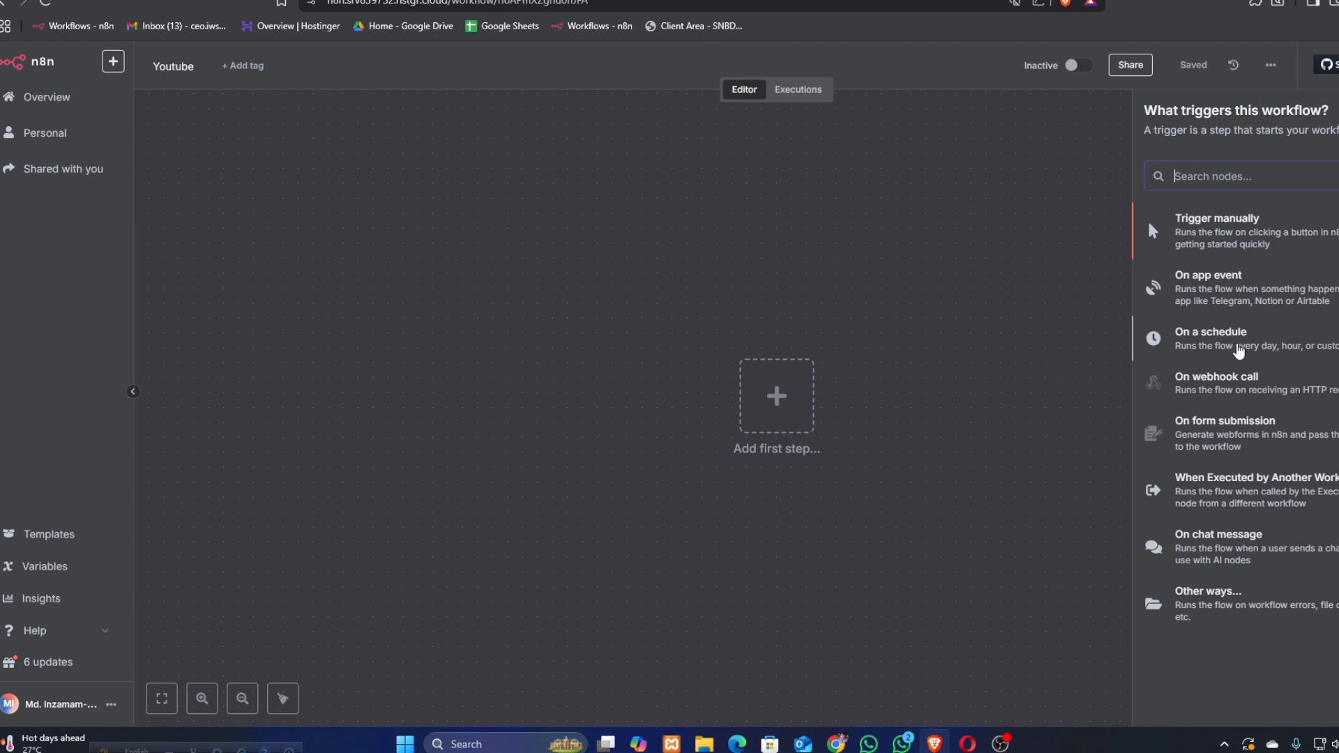
{"action": "left_click", "coordinate": [1233, 345]}
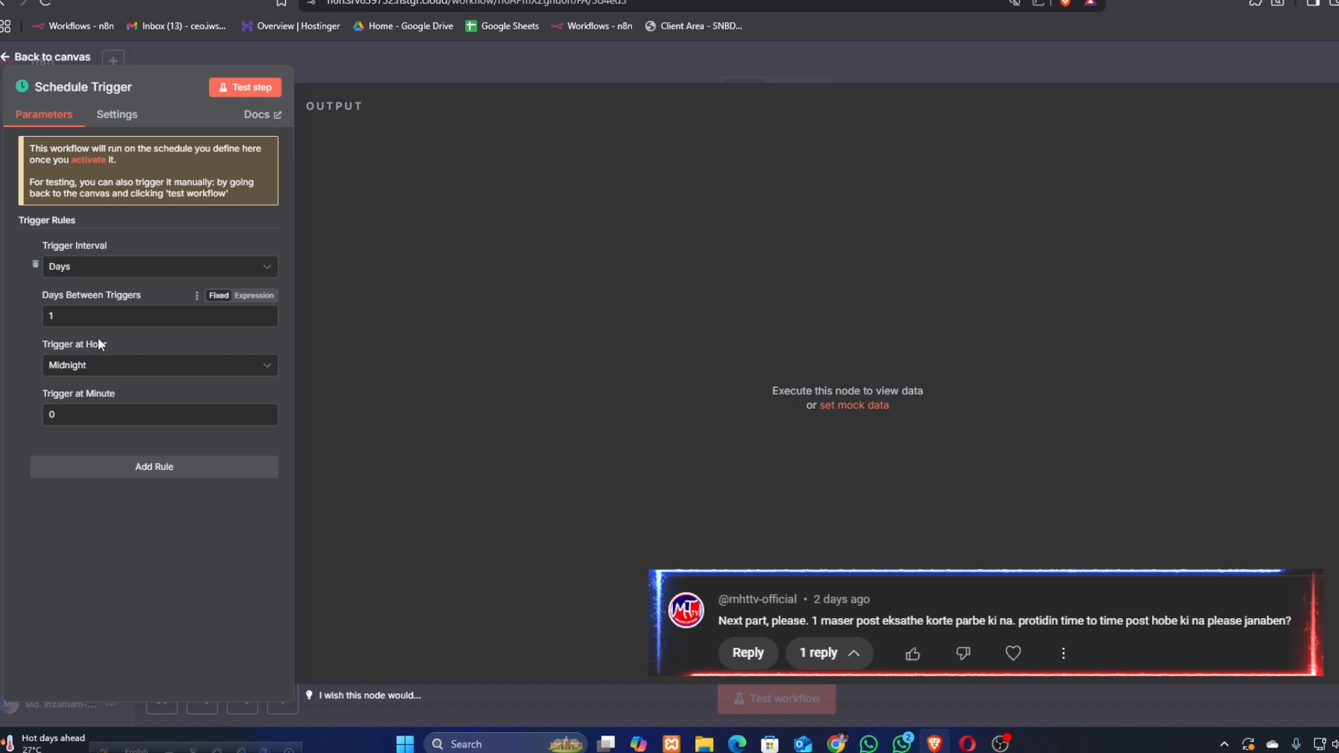
Review the Schedule Trigger's interval, day, hour and minute options, keep the interval on Days, and return to the canvas.
{"action": "left_click", "coordinate": [80, 274]}
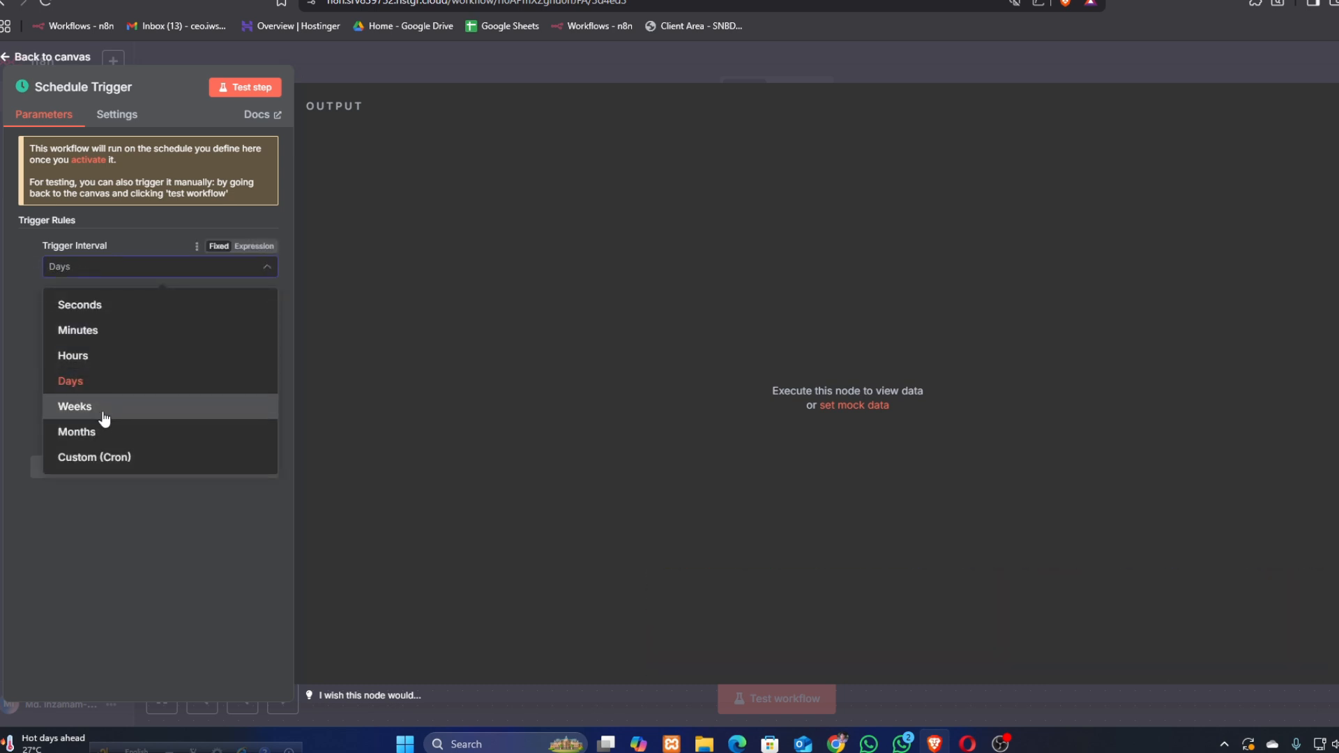
{"action": "left_click", "coordinate": [73, 381]}
{"action": "double_click", "coordinate": [52, 316]}
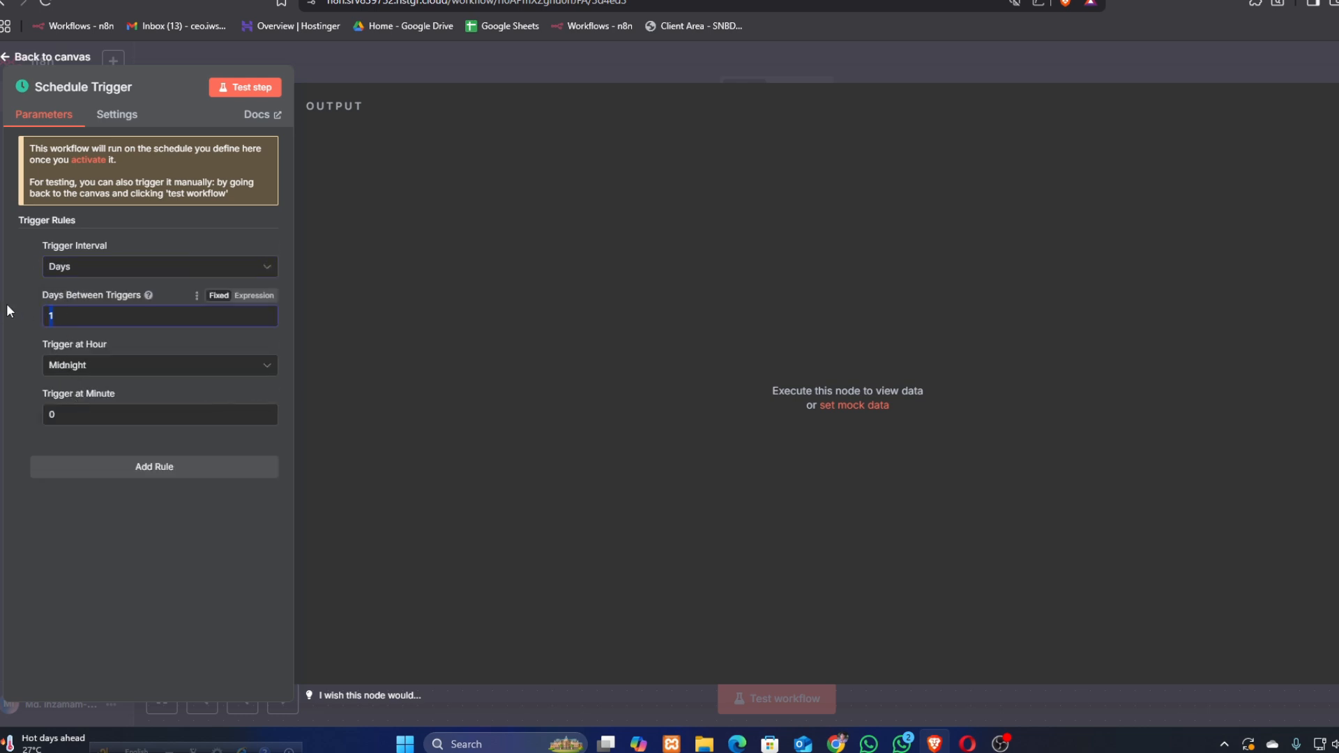
{"action": "left_click", "coordinate": [82, 371]}
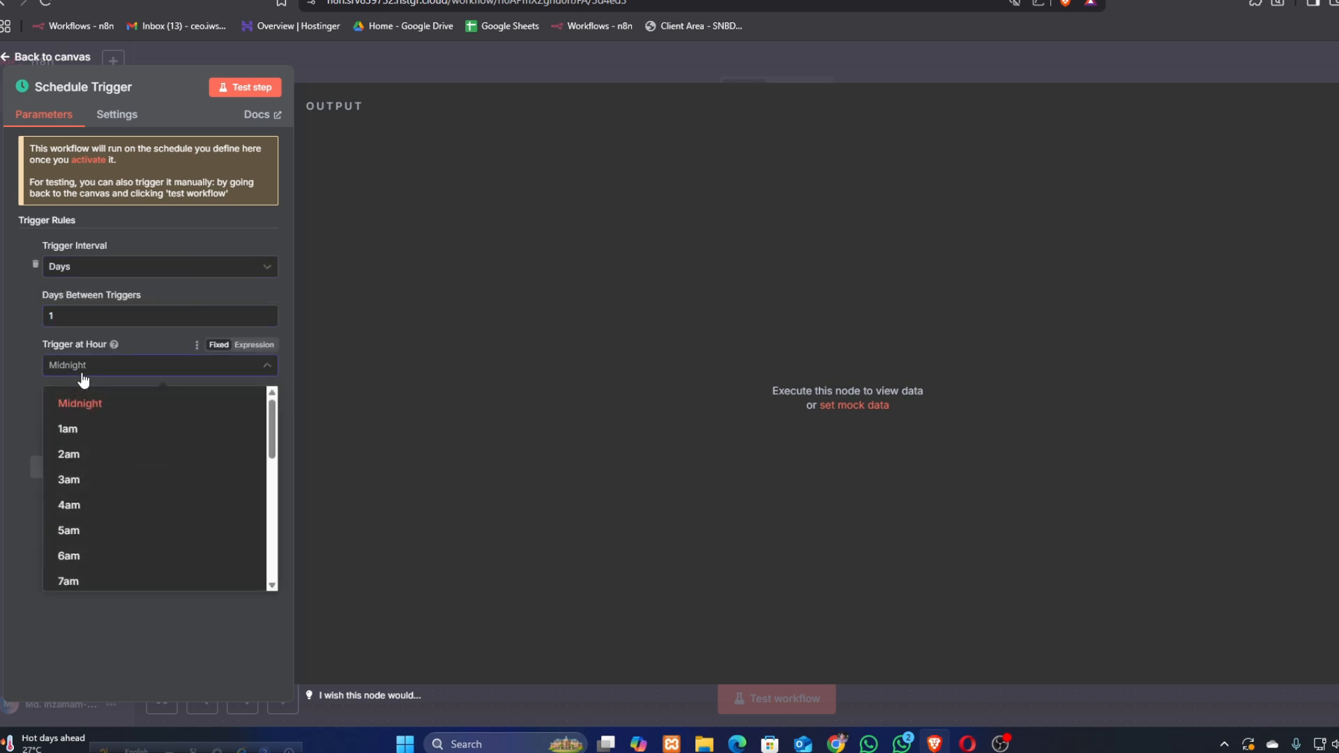
{"action": "scroll", "coordinate": [119, 514], "scroll_direction": "down", "scroll_amount": 3}
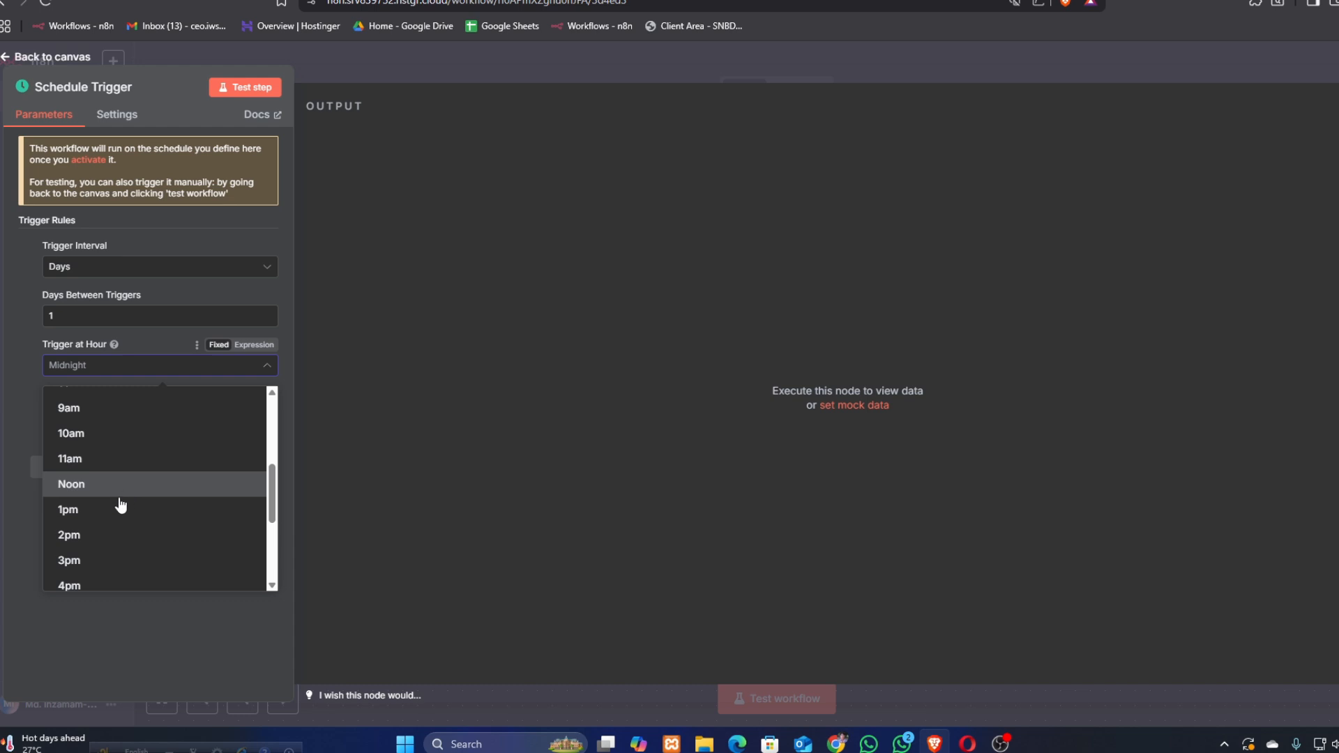
{"action": "left_click", "coordinate": [24, 412]}
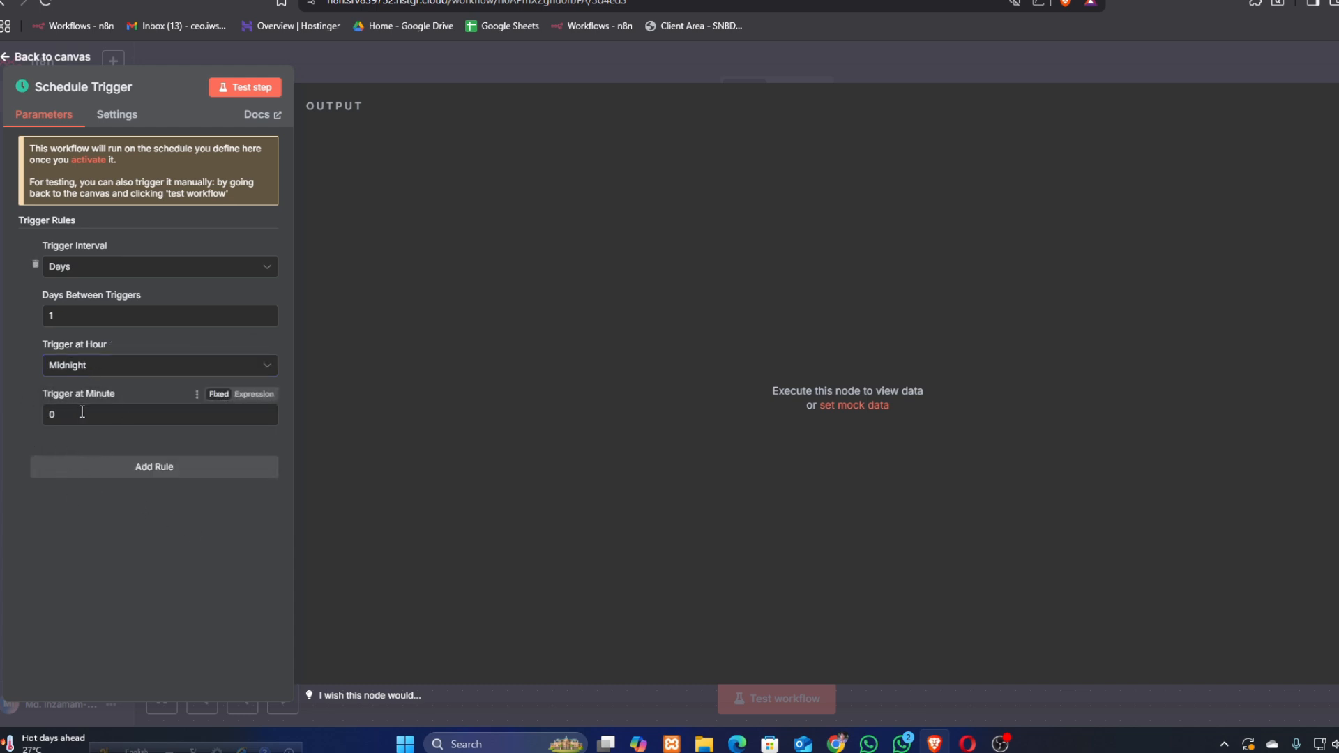
{"action": "left_click", "coordinate": [84, 417]}
{"action": "left_click", "coordinate": [75, 432]}
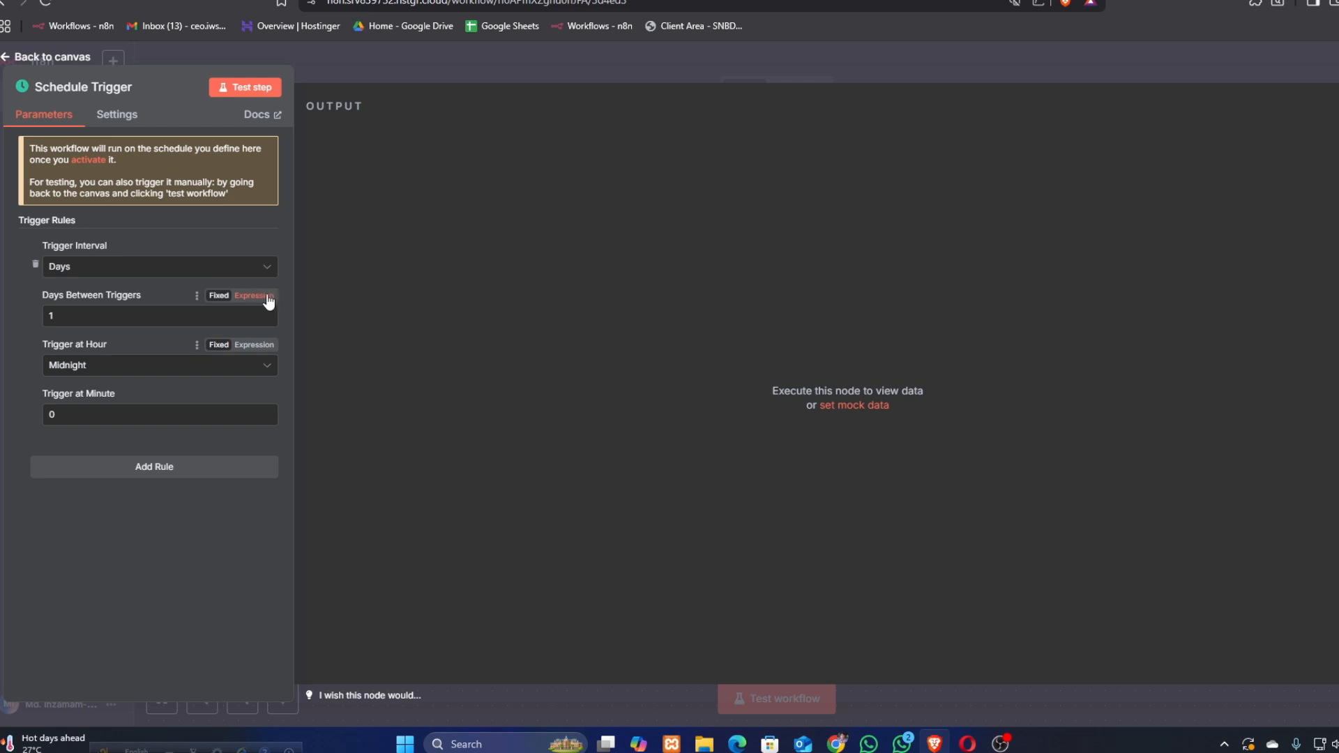
{"action": "left_click", "coordinate": [332, 63]}
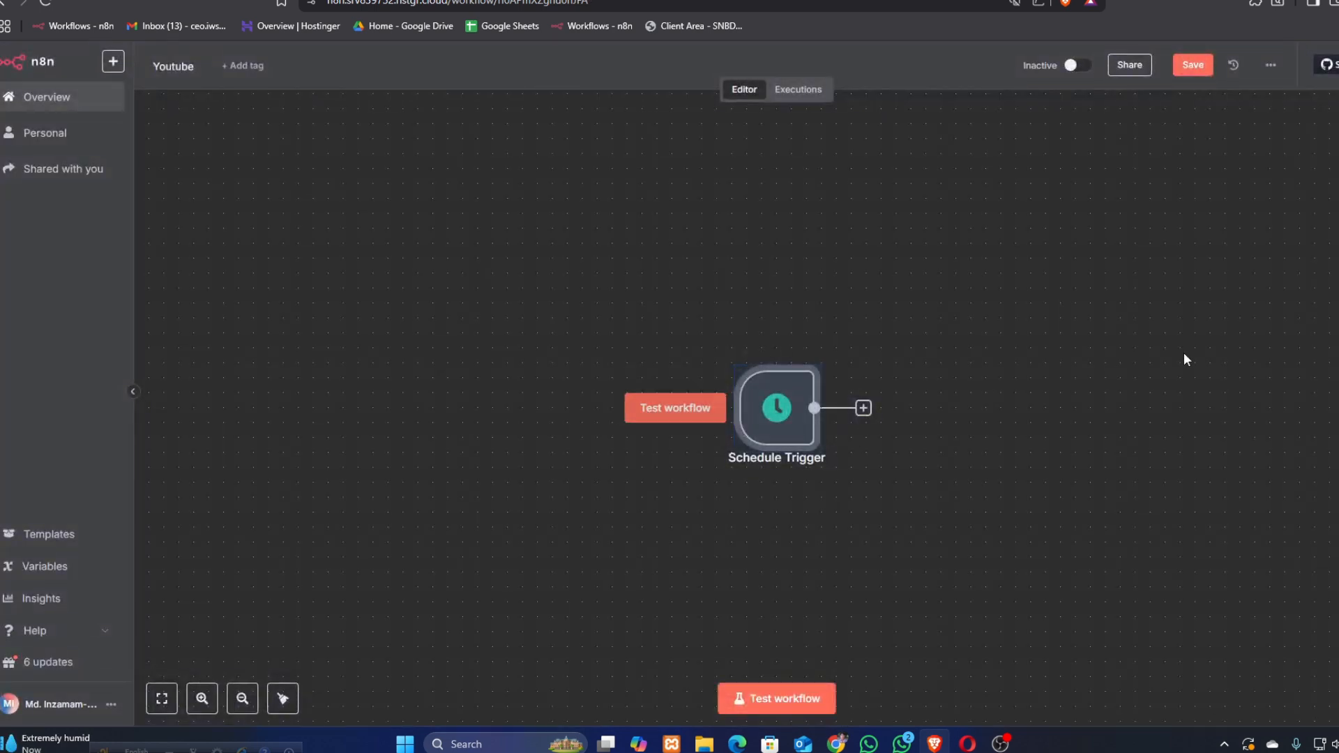
Move the Schedule Trigger node further left on the canvas and add an HTTP Request node after it.
{"action": "left_click_drag", "start_coordinate": [762, 435], "coordinate": [438, 435]}
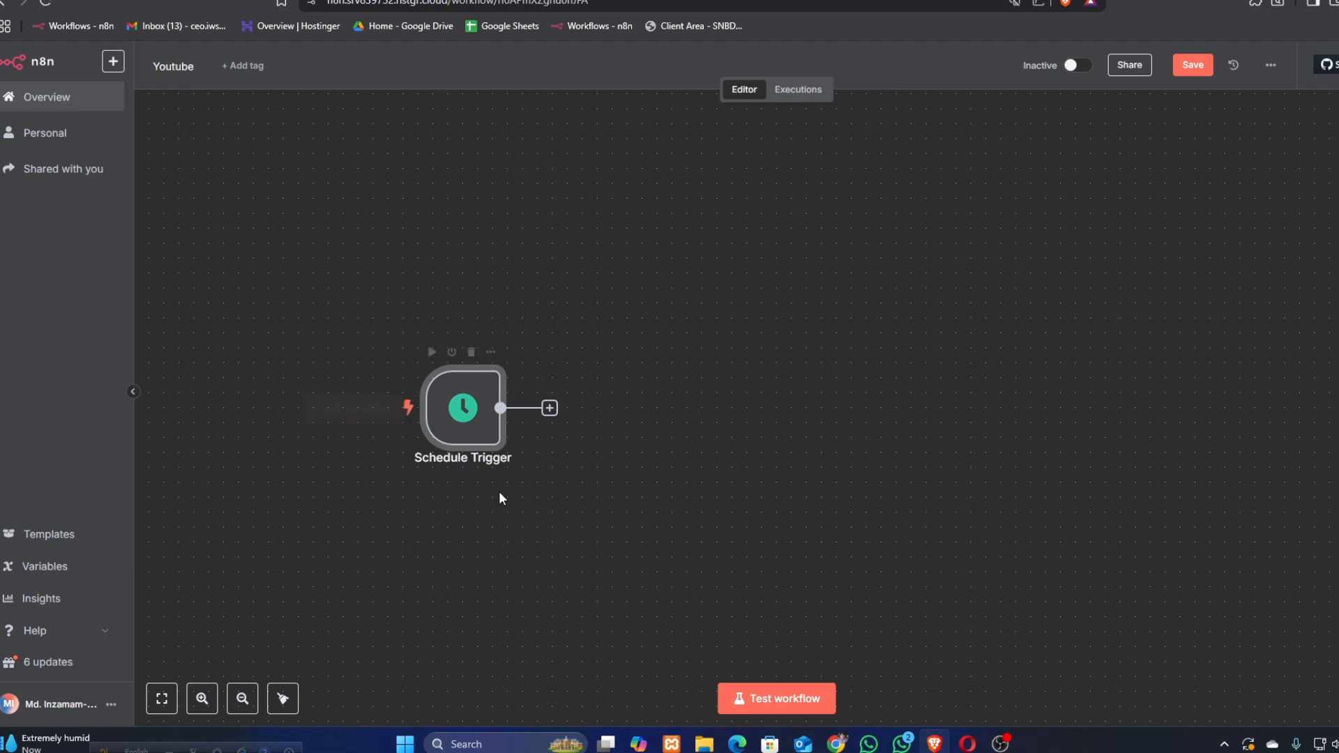
{"action": "left_click", "coordinate": [550, 408]}
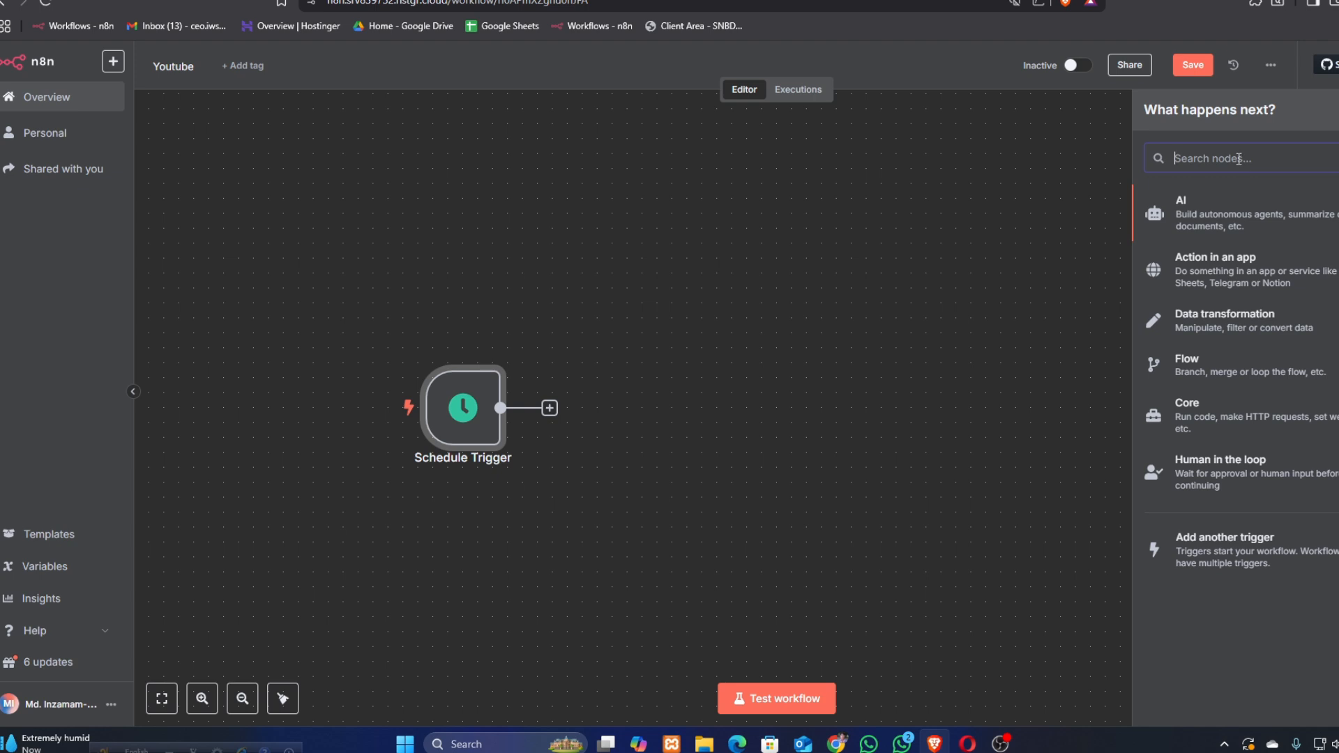
{"action": "type", "text": "htt"}
{"action": "left_click", "coordinate": [1245, 211]}
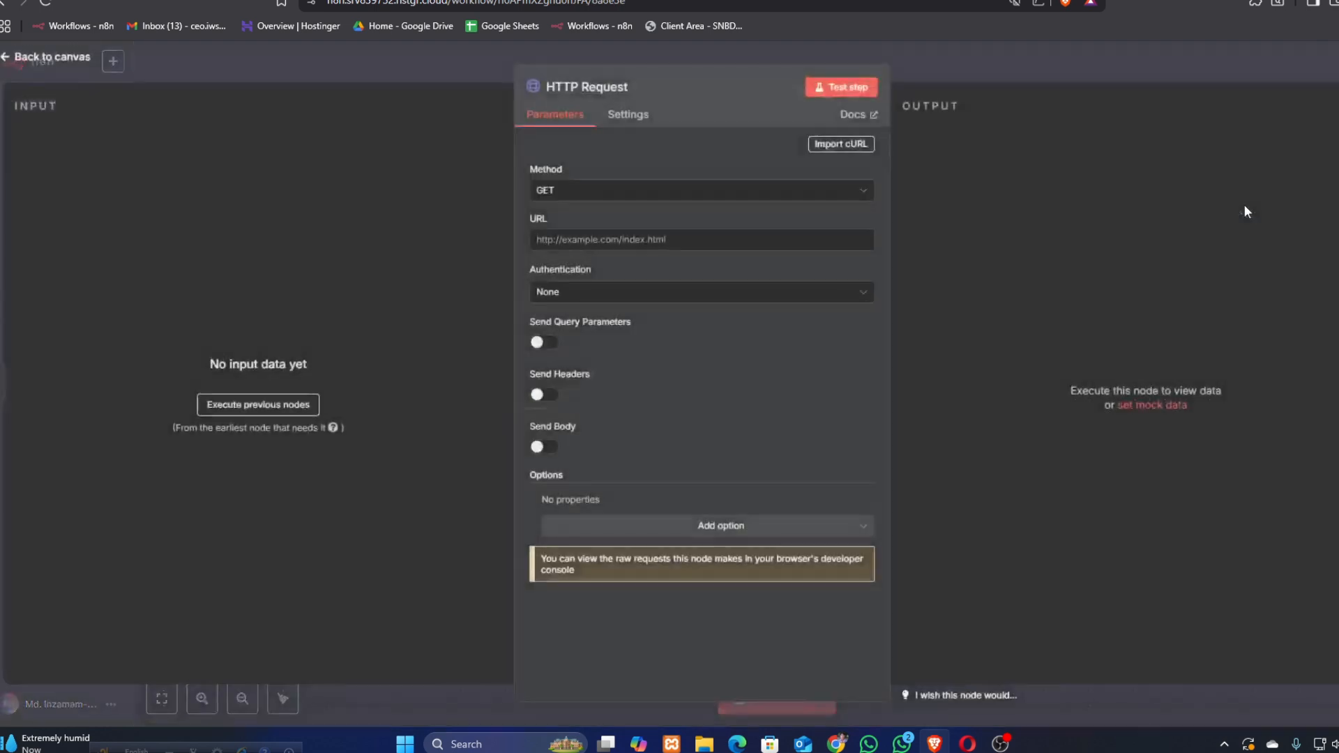
Open newsdata.io in a new browser tab and look over its home page.
{"action": "left_click", "coordinate": [559, 239]}
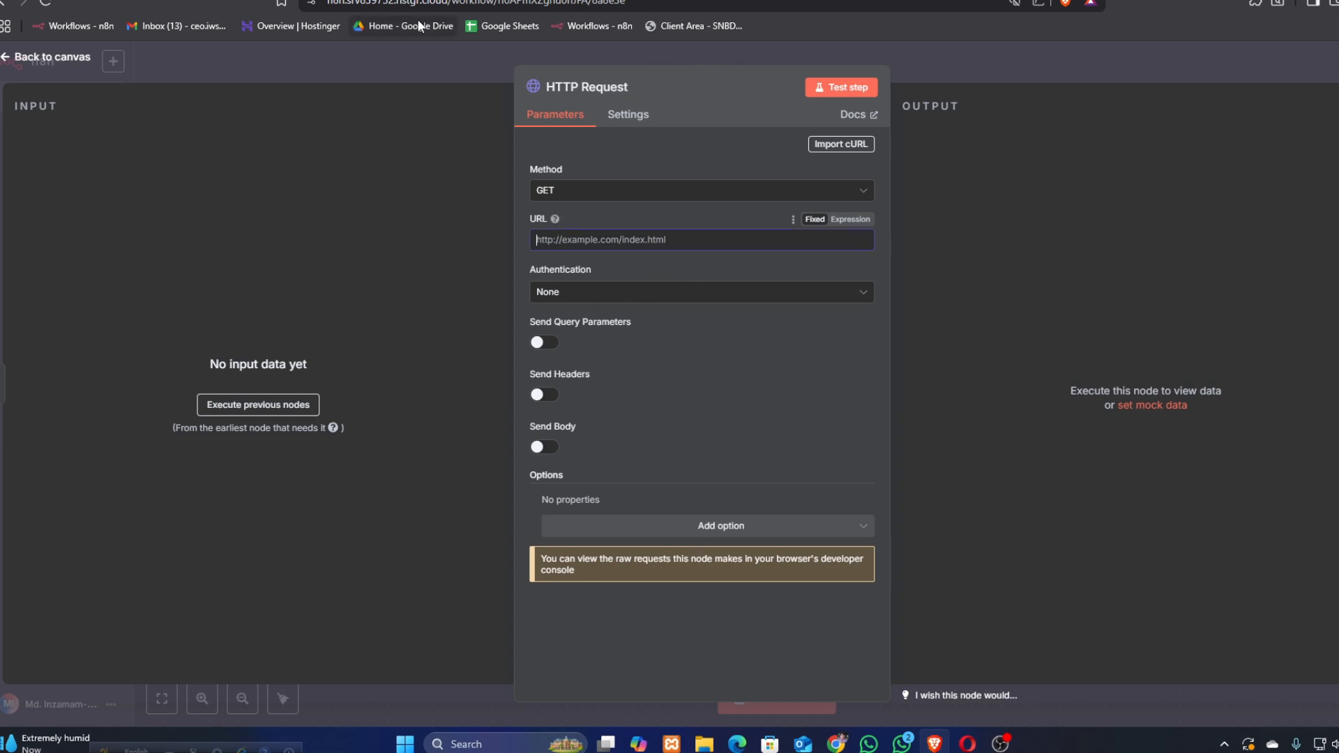
{"action": "key", "text": "ctrl+t"}
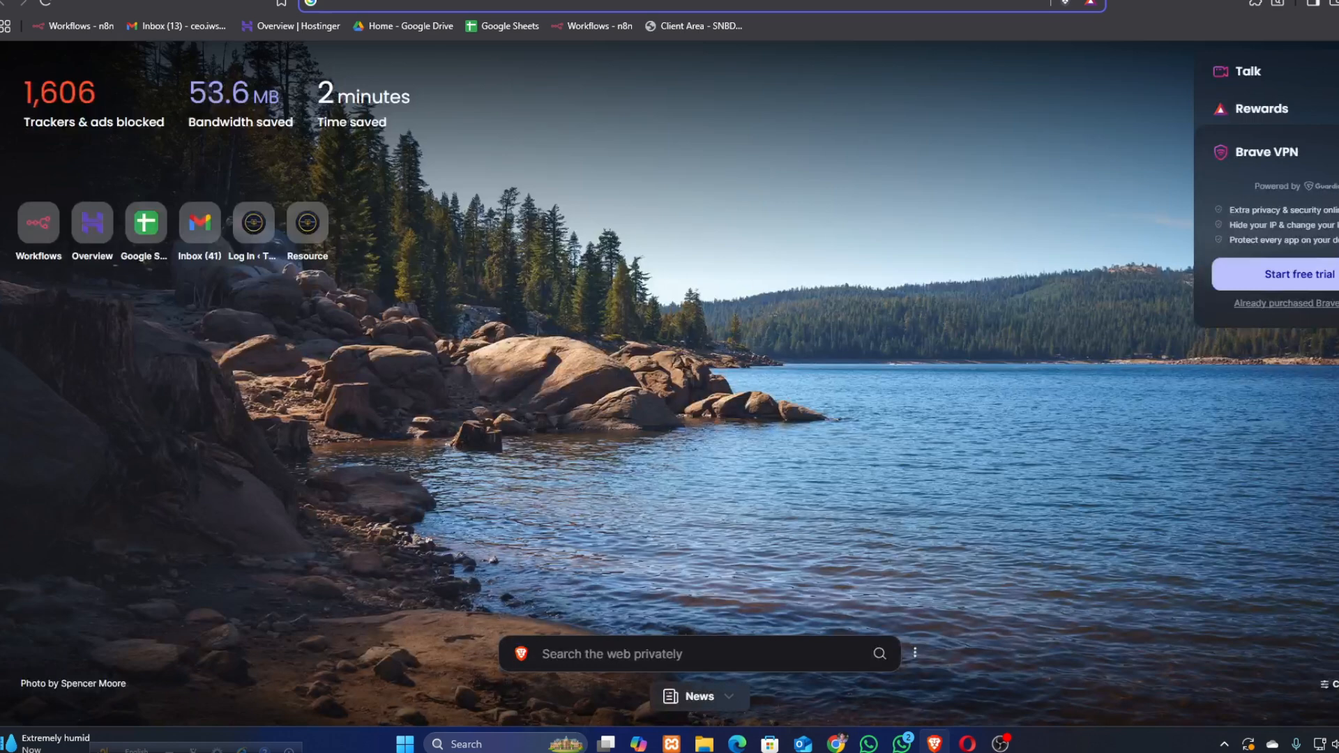
{"action": "left_click", "coordinate": [530, 2]}
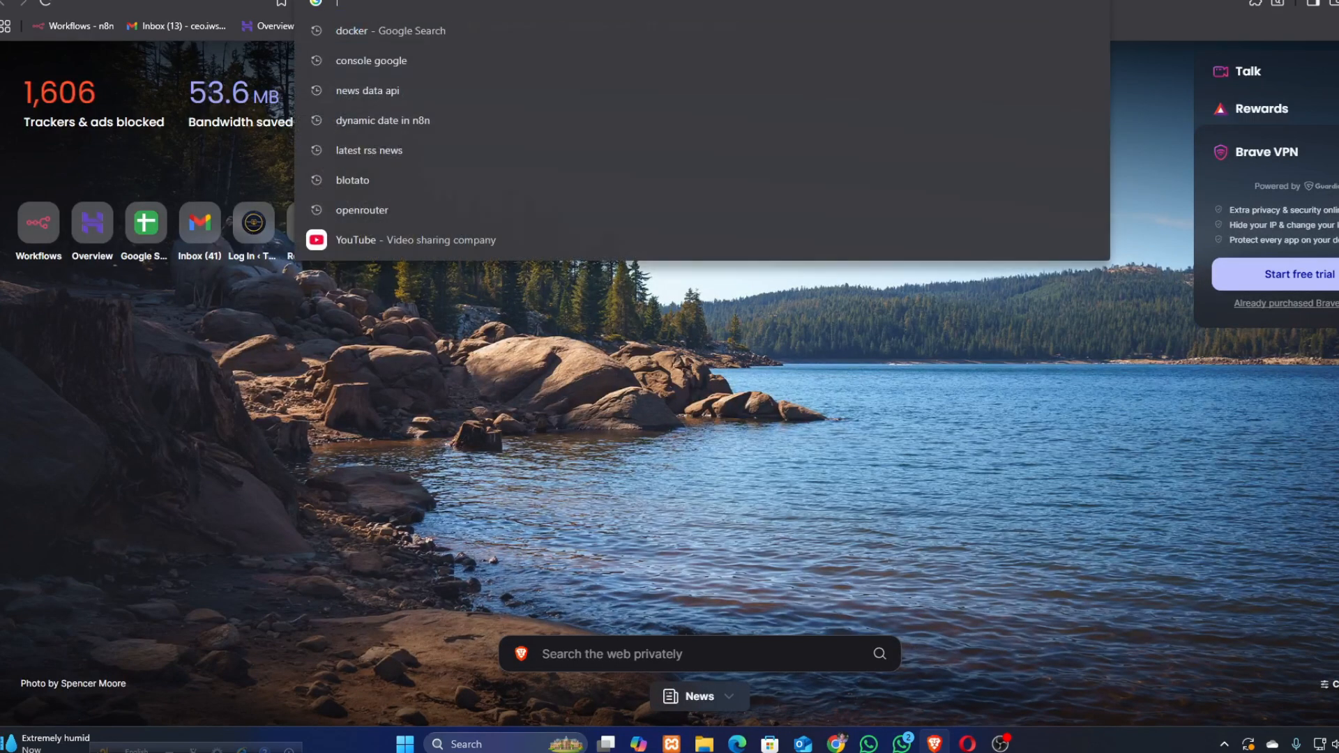
{"action": "type", "text": "newsdata."}
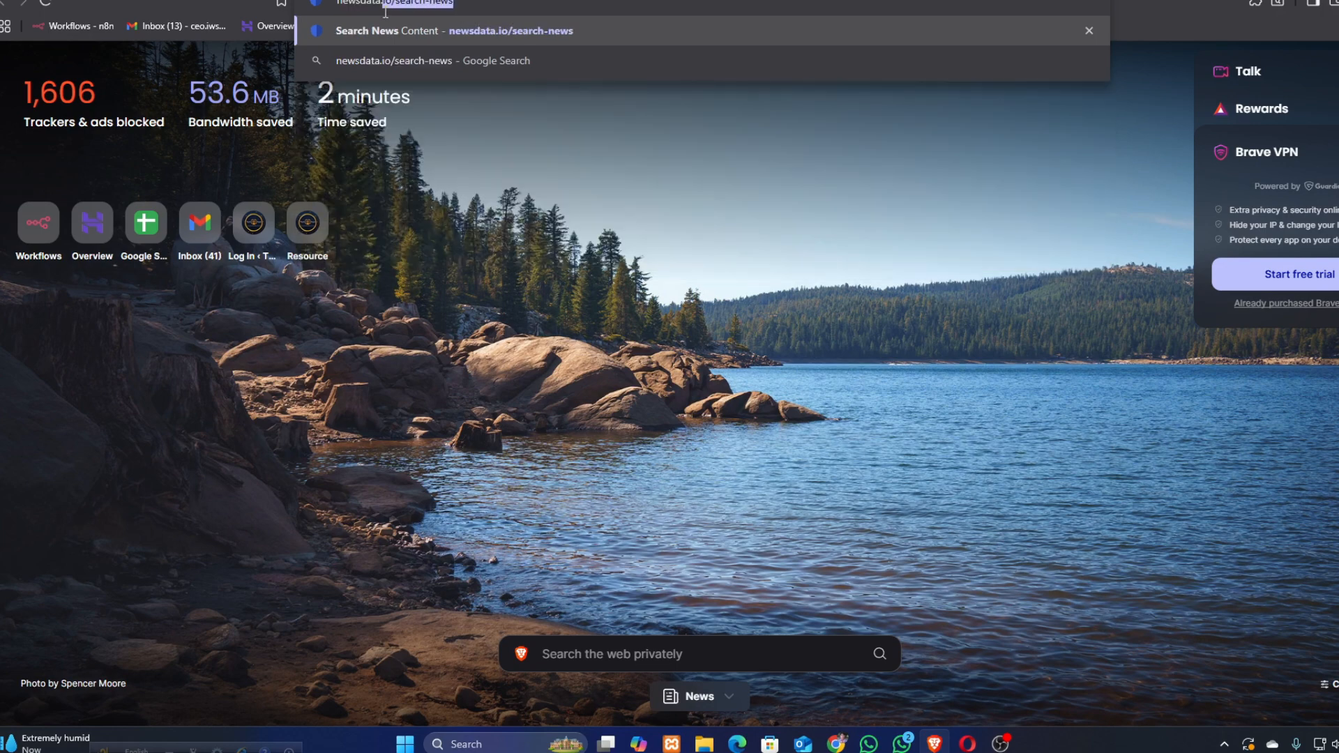
{"action": "key", "text": "Return"}
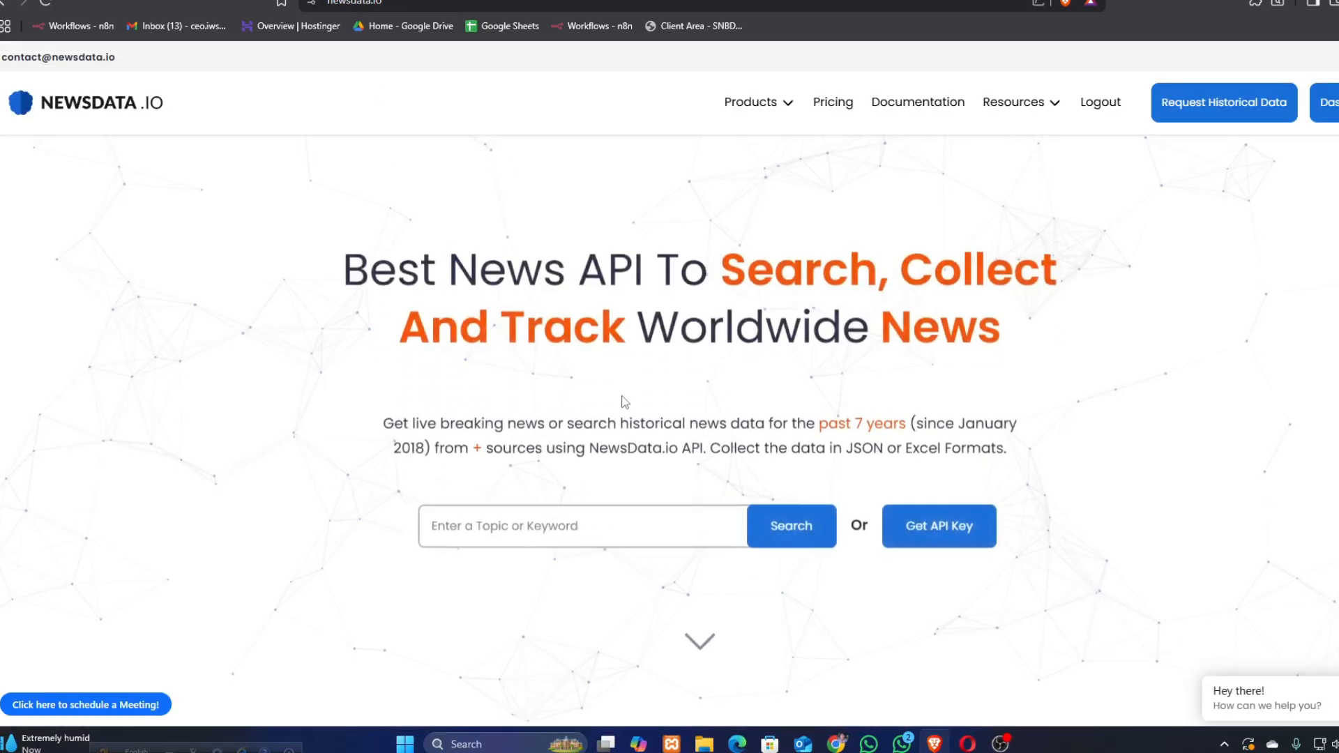
{"action": "scroll", "coordinate": [279, 308], "scroll_direction": "down", "scroll_amount": 5}
{"action": "scroll", "coordinate": [279, 308], "scroll_direction": "up", "scroll_amount": 5}
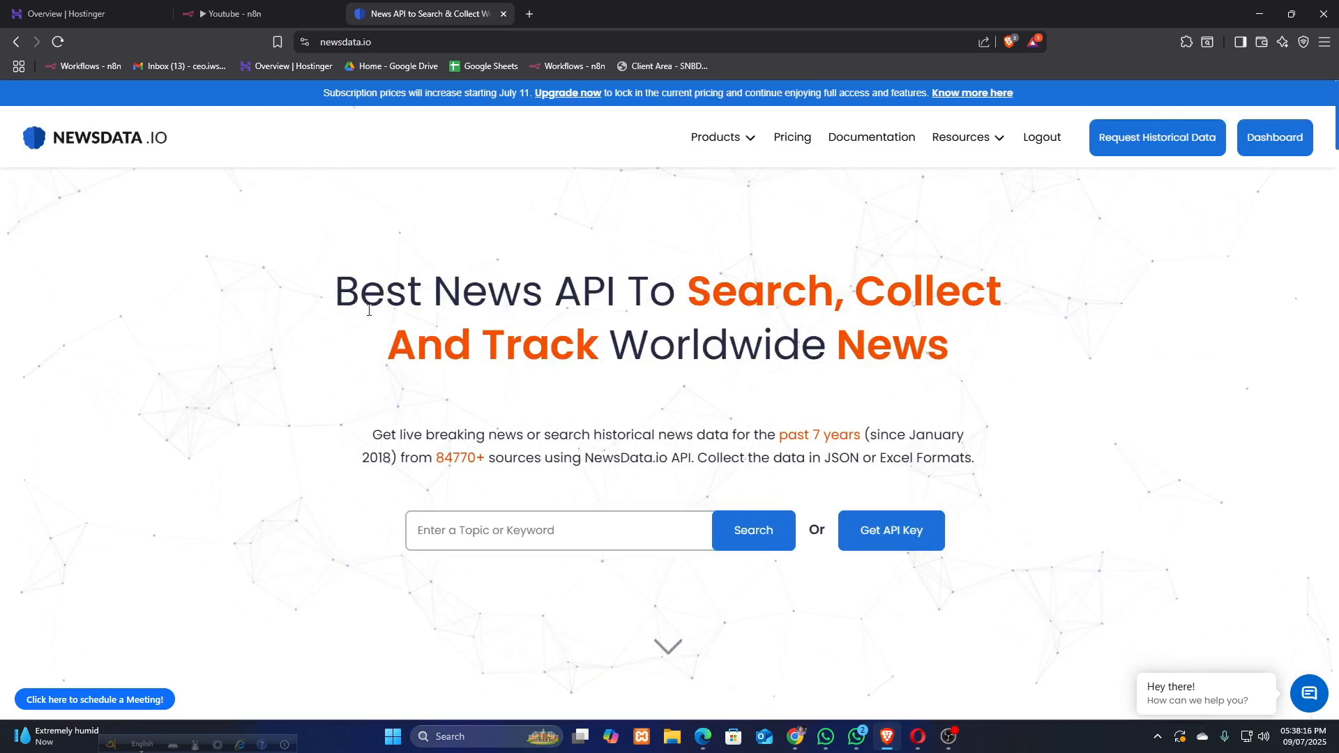
{"action": "scroll", "coordinate": [735, 548], "scroll_direction": "down", "scroll_amount": 4}
{"action": "scroll", "coordinate": [735, 548], "scroll_direction": "up", "scroll_amount": 4}
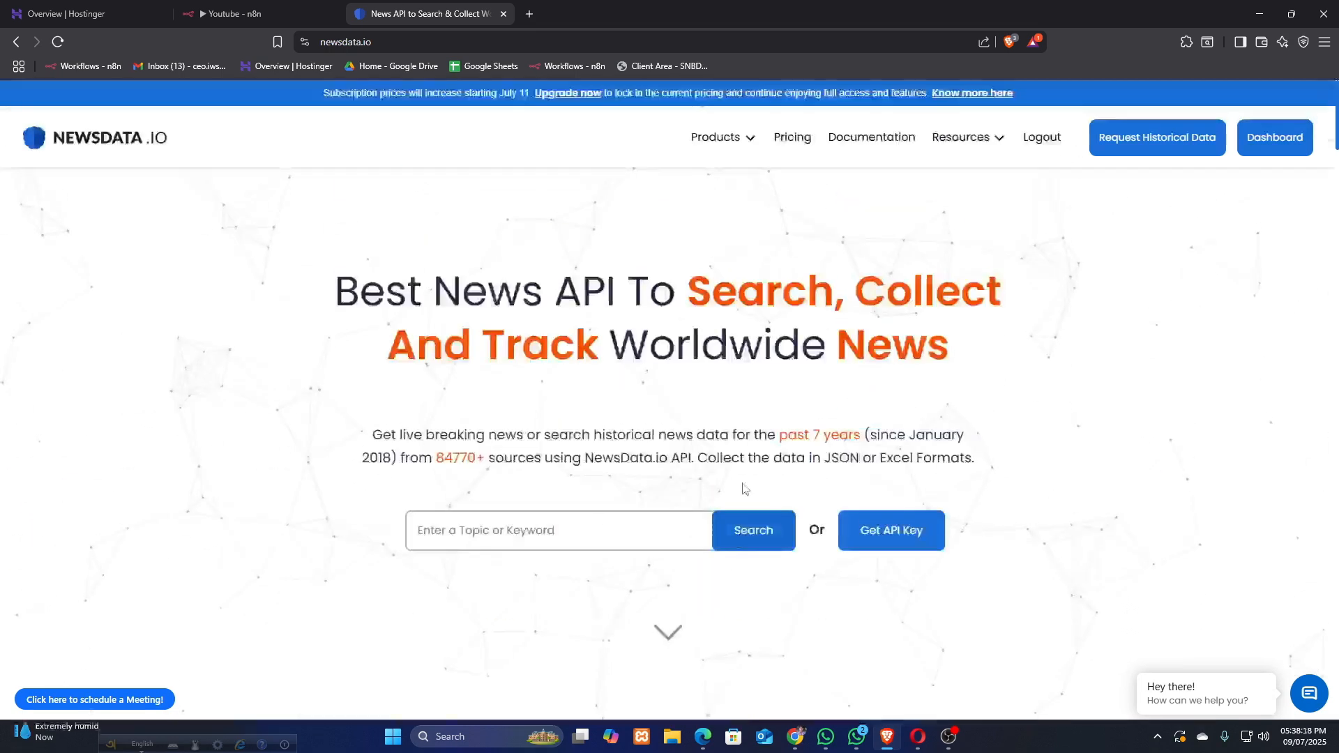
Open the NewsData.io dashboard and dismiss the subscription price alert.
{"action": "left_click", "coordinate": [1281, 149]}
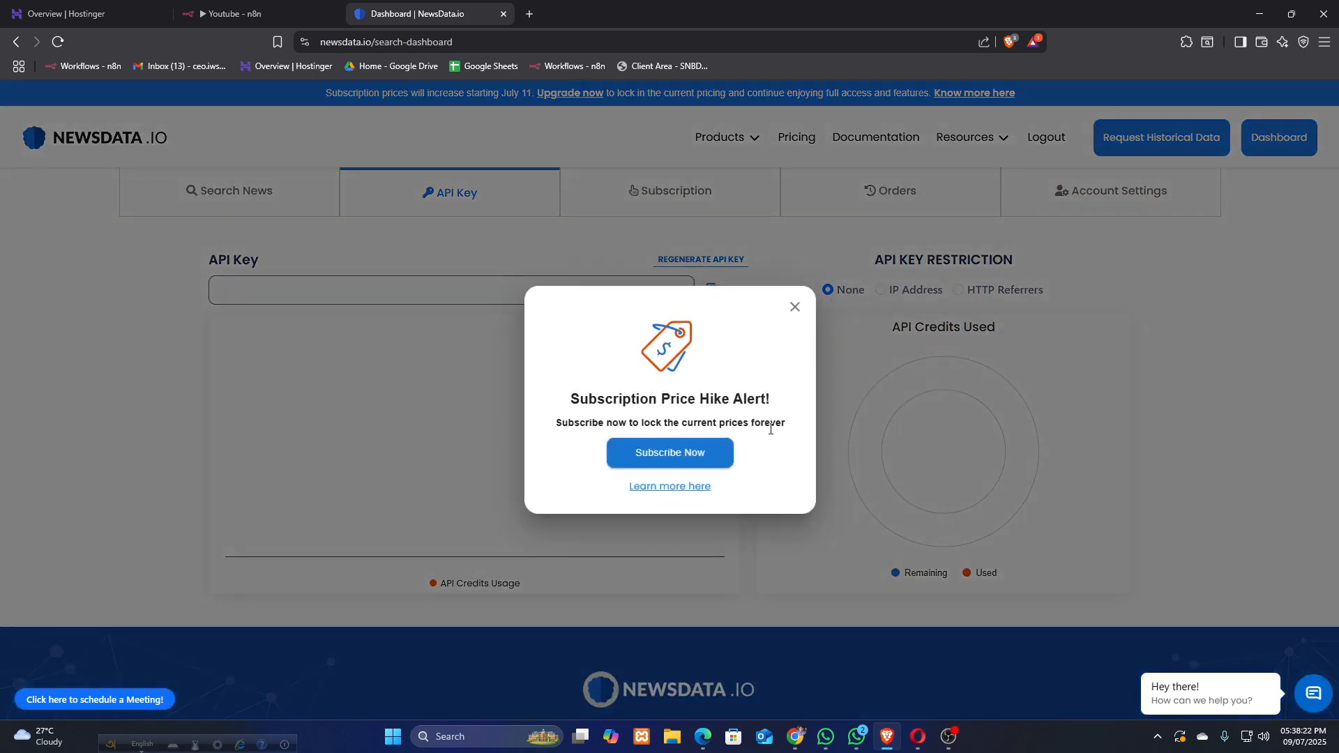
{"action": "left_click", "coordinate": [791, 304]}
{"action": "scroll", "coordinate": [935, 363], "scroll_direction": "down", "scroll_amount": 2}
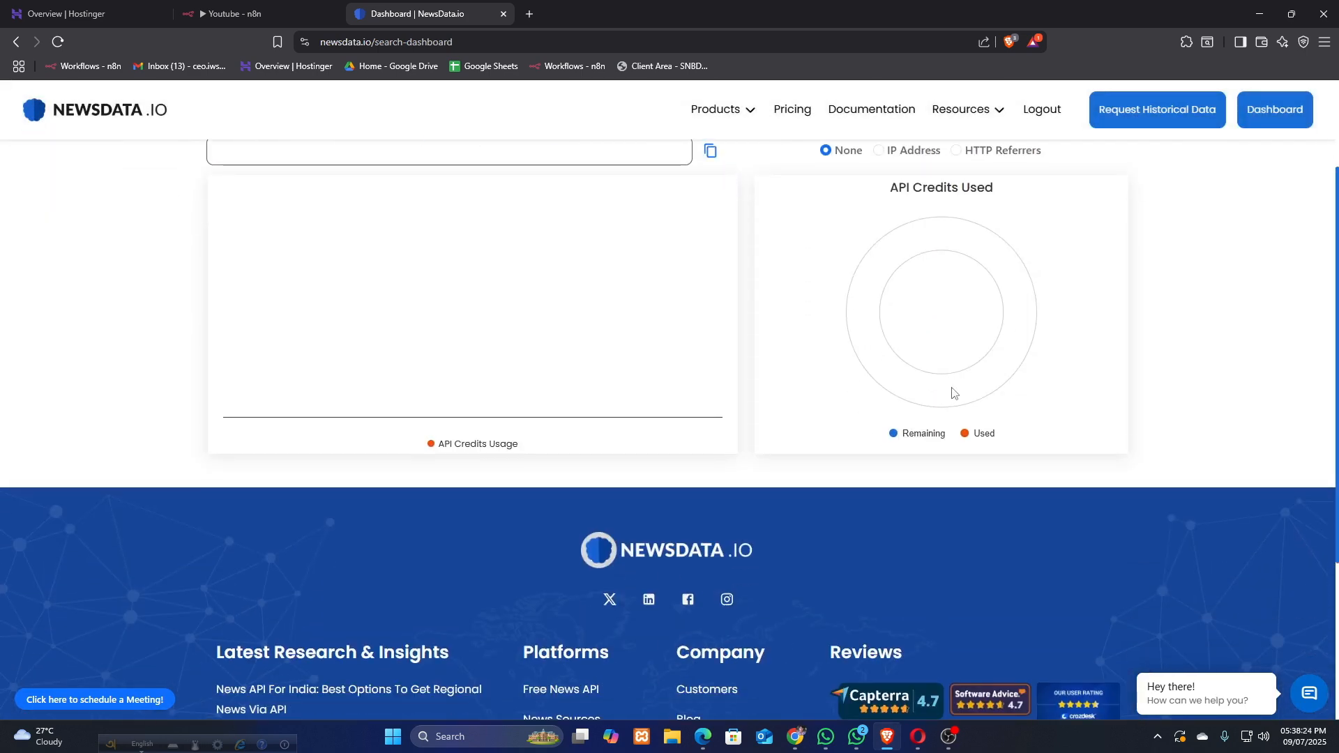
{"action": "scroll", "coordinate": [950, 388], "scroll_direction": "up", "scroll_amount": 2}
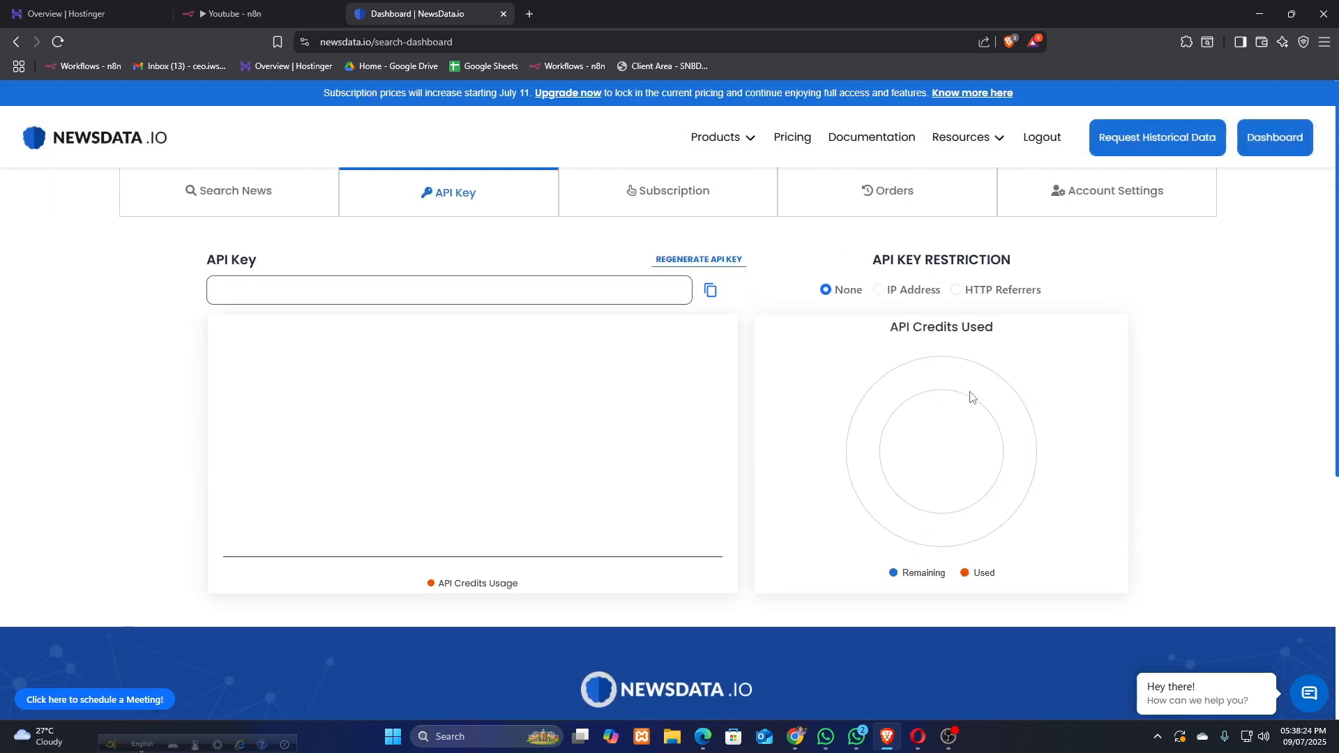
Look at the IP Address and HTTP Referrers options of the API key restriction, and return it to None.
{"action": "left_click", "coordinate": [880, 292]}
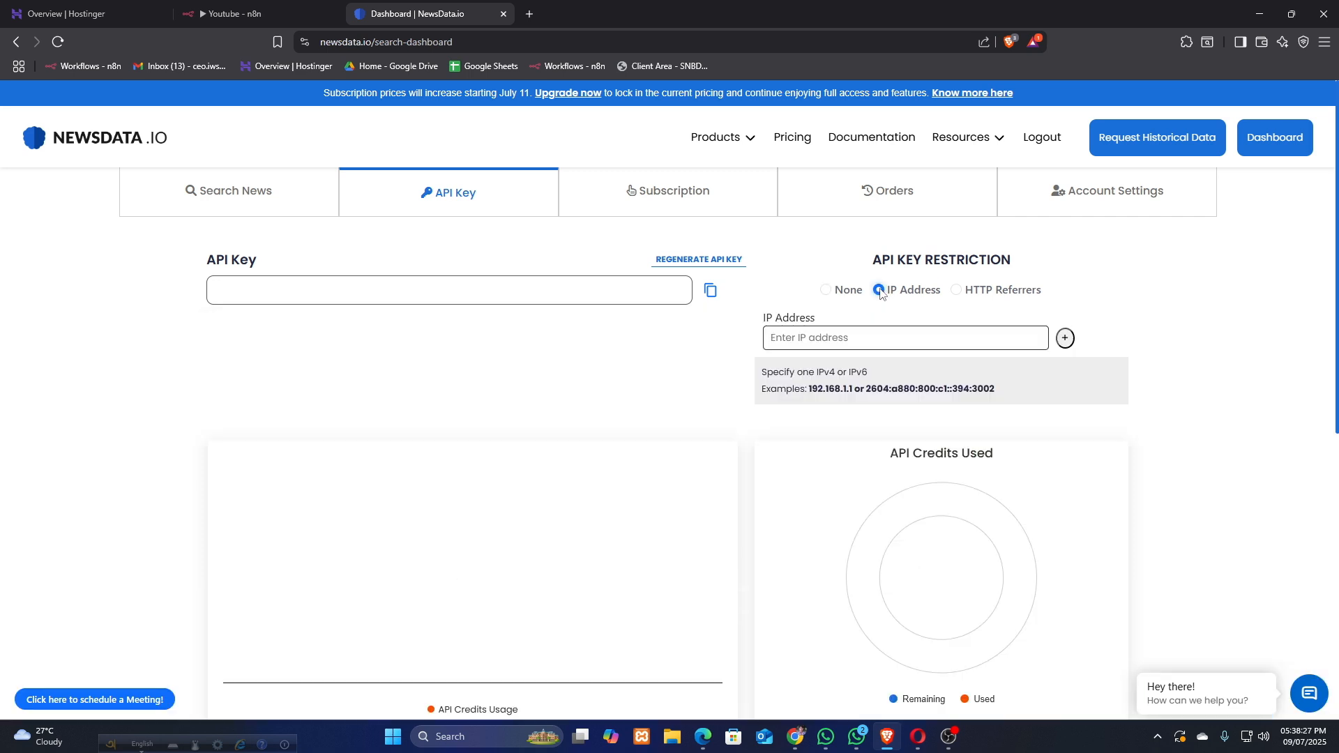
{"action": "left_click", "coordinate": [957, 291]}
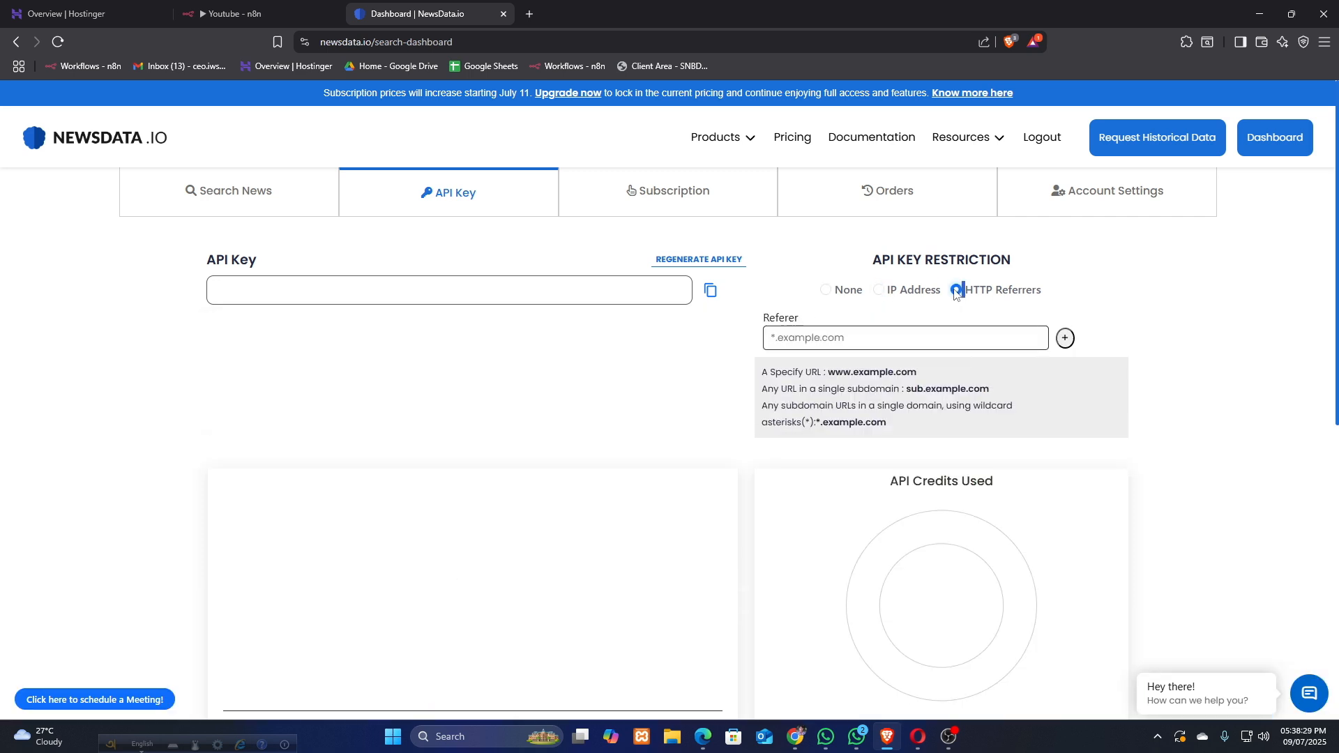
{"action": "left_click", "coordinate": [827, 291]}
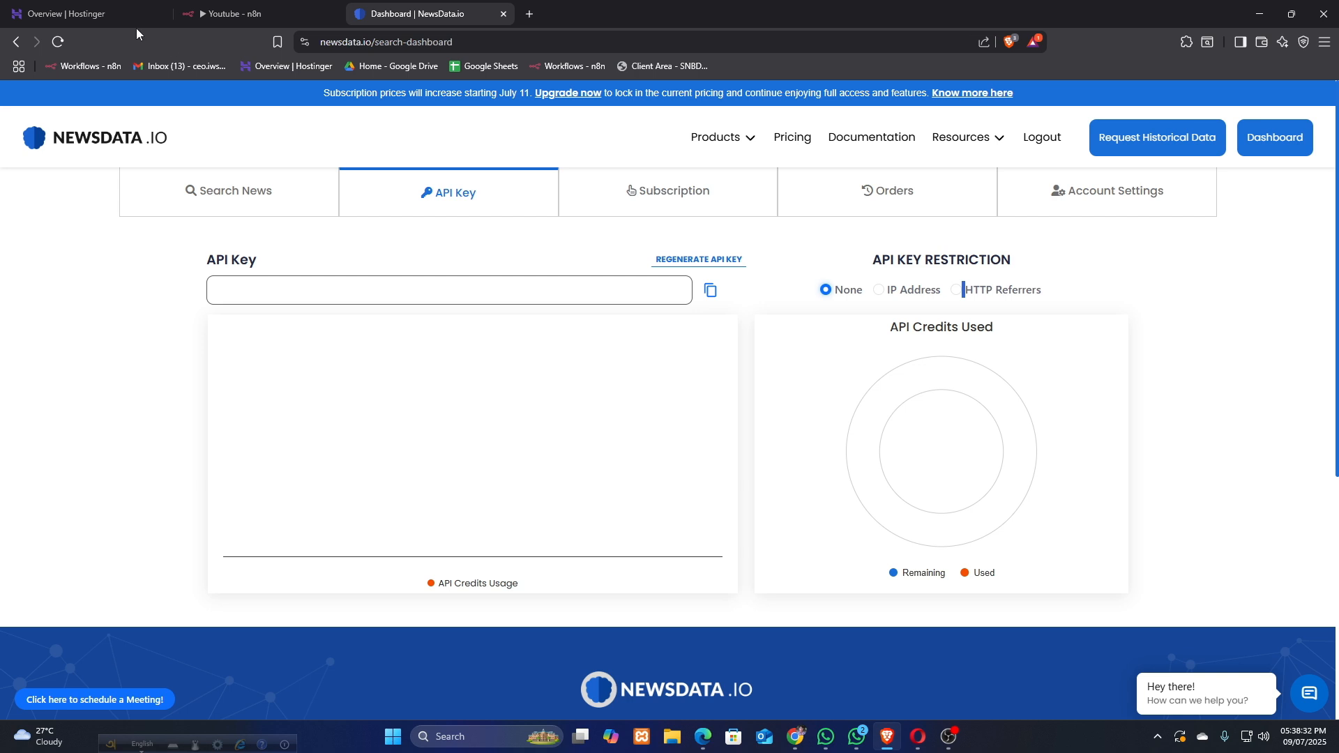
Reload the dashboard and examine the API key and the API credit usage charts.
{"action": "left_click", "coordinate": [63, 40]}
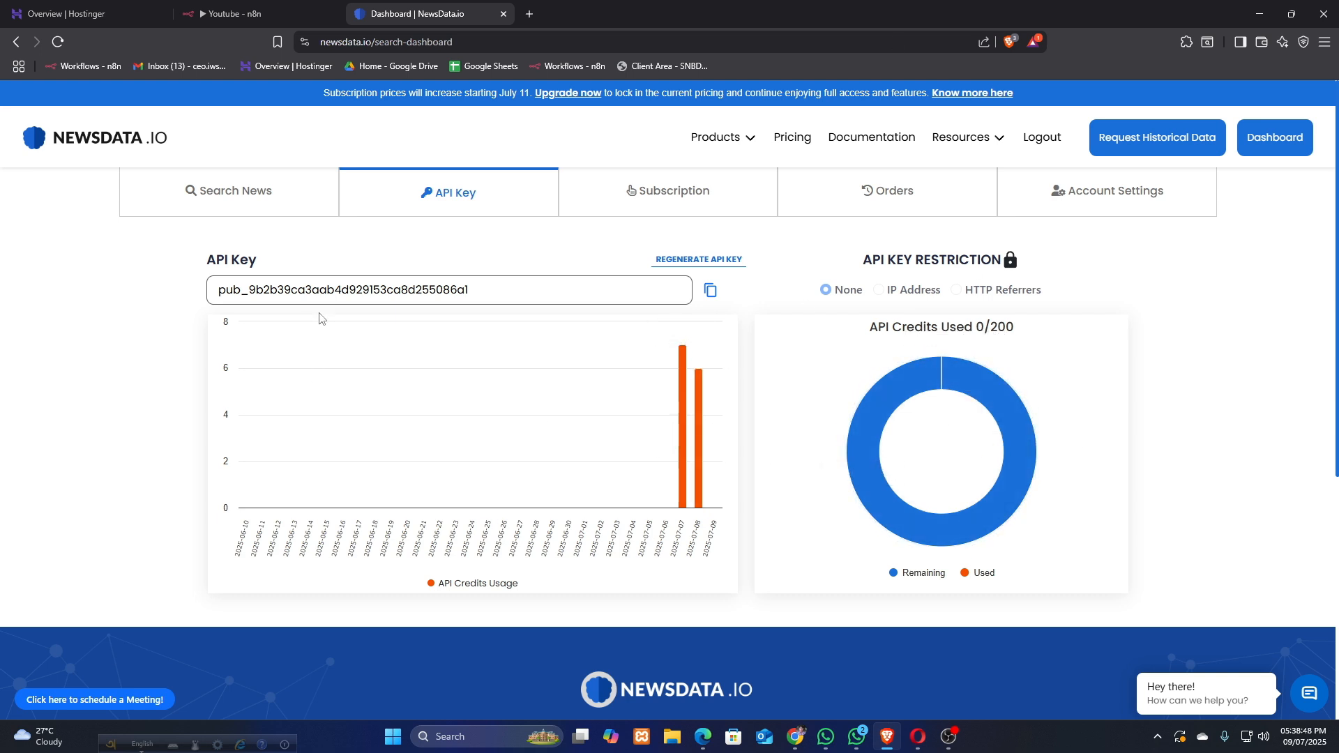
{"action": "left_click_drag", "start_coordinate": [338, 296], "coordinate": [547, 298]}
{"action": "left_click", "coordinate": [551, 298]}
{"action": "scroll", "coordinate": [494, 292], "scroll_direction": "down", "scroll_amount": 5}
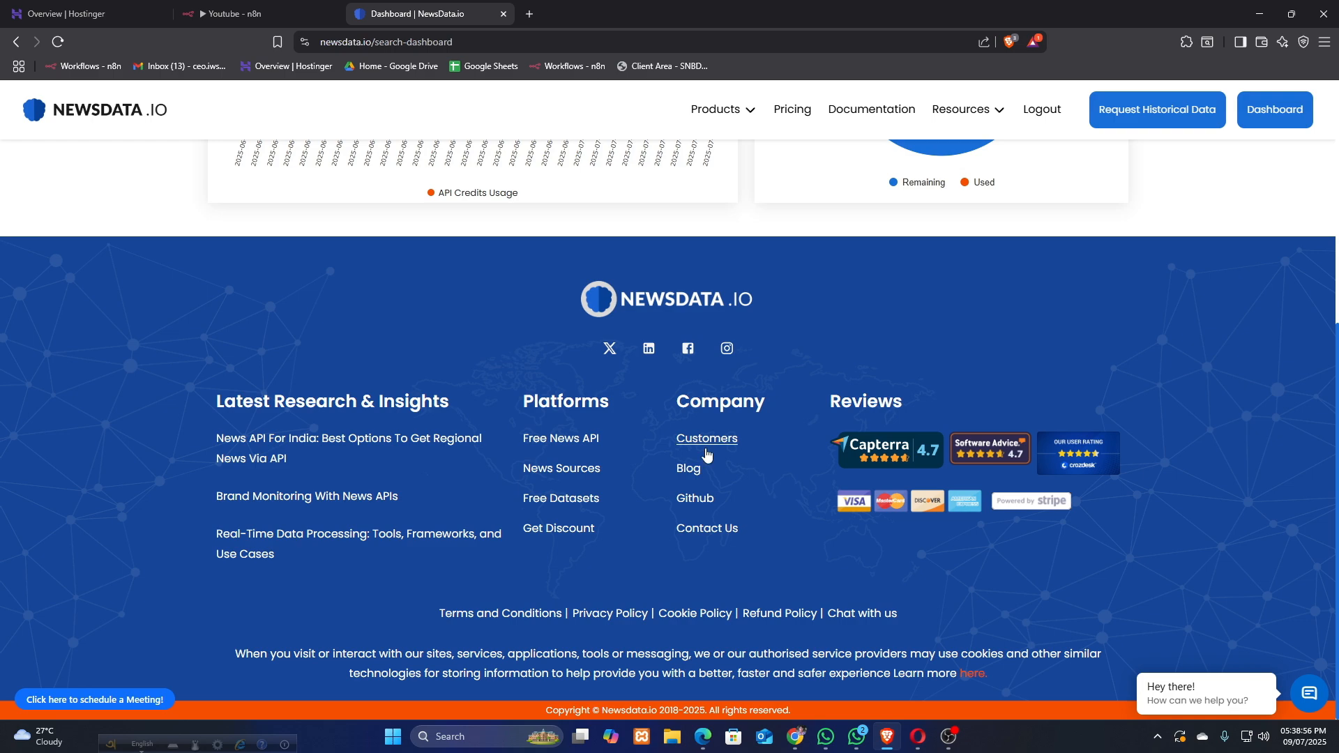
{"action": "scroll", "coordinate": [702, 450], "scroll_direction": "up", "scroll_amount": 3}
{"action": "scroll", "coordinate": [701, 447], "scroll_direction": "up", "scroll_amount": 3}
{"action": "scroll", "coordinate": [705, 425], "scroll_direction": "down", "scroll_amount": 5}
{"action": "scroll", "coordinate": [802, 607], "scroll_direction": "up", "scroll_amount": 5}
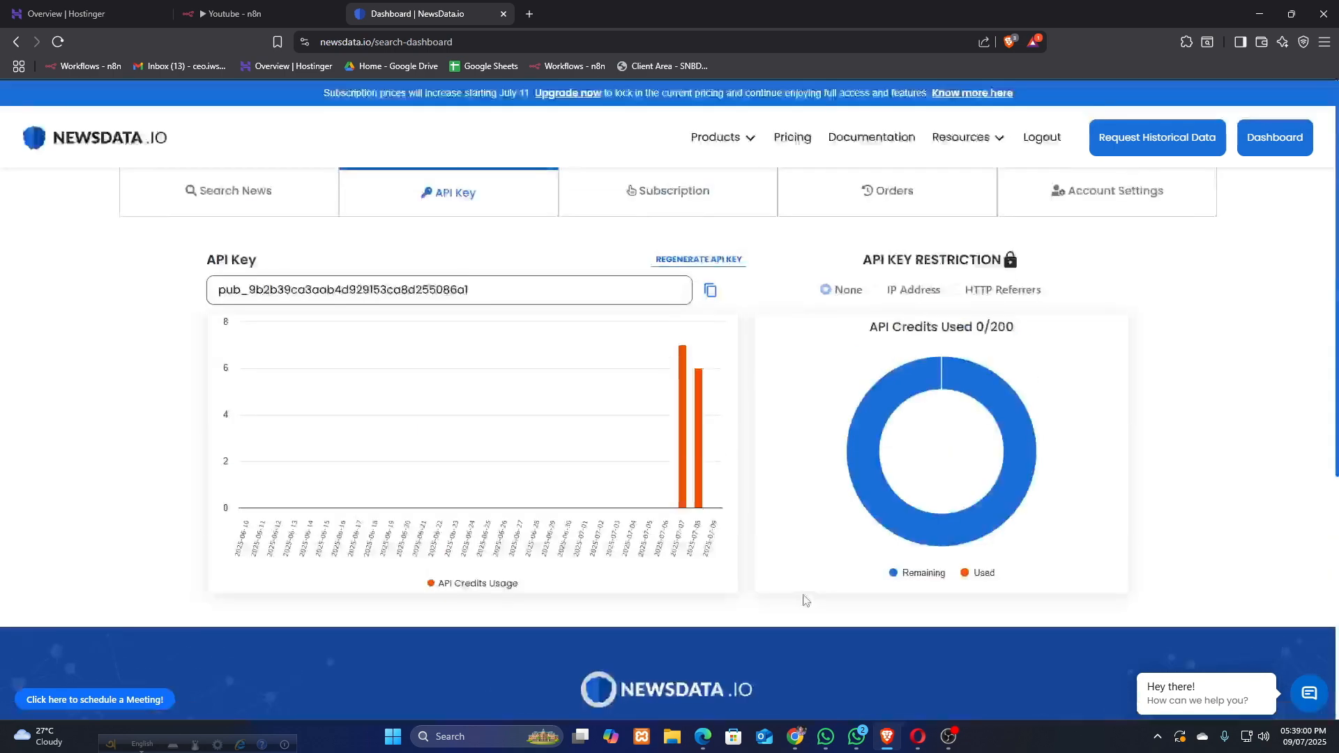
Open the NewsData.io documentation in a separate tab and go to its Latest News endpoint section.
{"action": "right_click", "coordinate": [876, 142]}
{"action": "left_click", "coordinate": [880, 155]}
{"action": "left_click", "coordinate": [600, 6]}
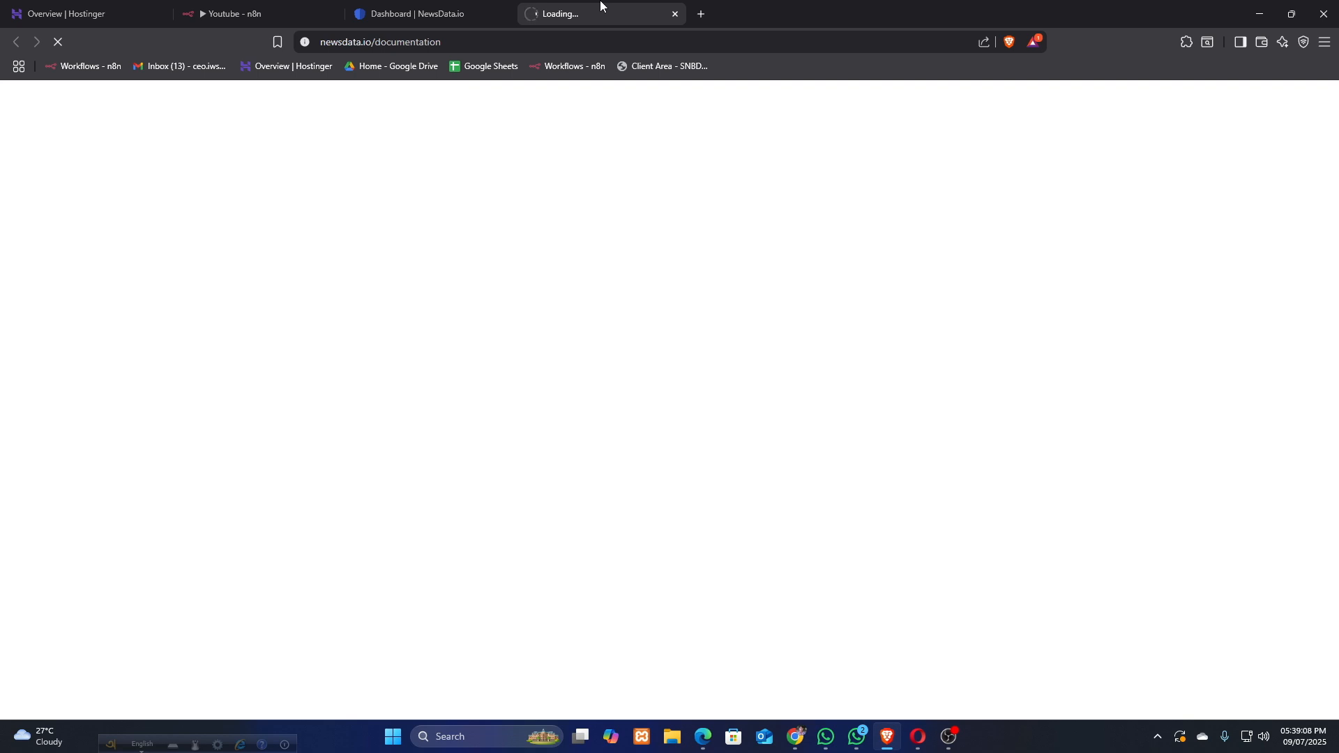
{"action": "left_click", "coordinate": [463, 9]}
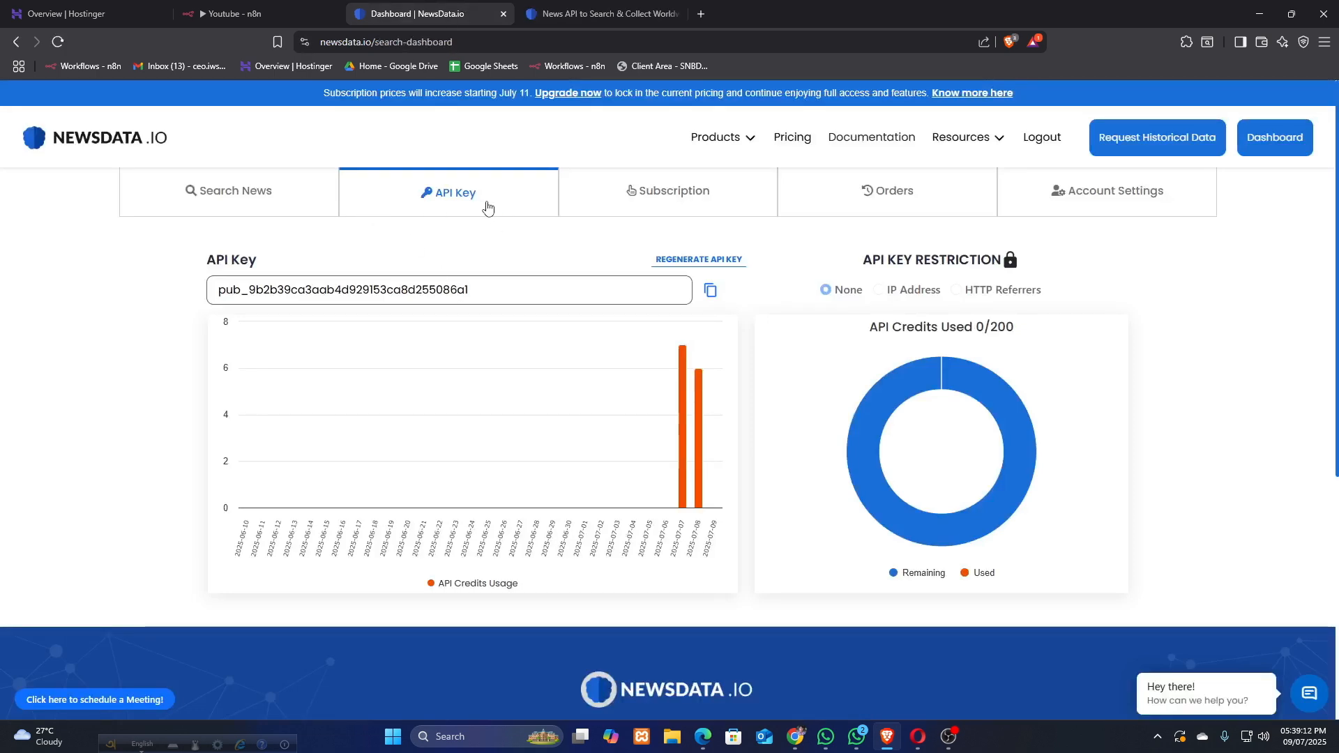
{"action": "left_click", "coordinate": [546, 7]}
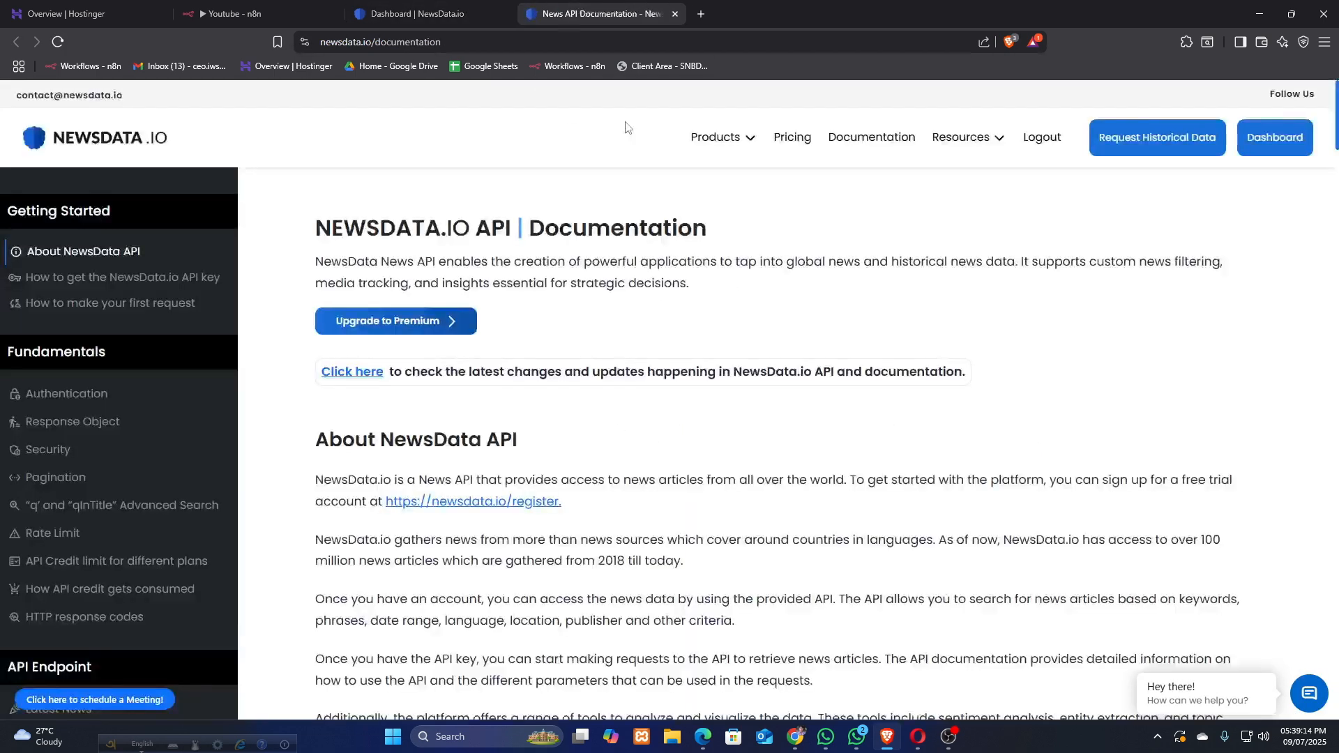
{"action": "scroll", "coordinate": [530, 416], "scroll_direction": "down", "scroll_amount": 9}
{"action": "scroll", "coordinate": [133, 398], "scroll_direction": "down", "scroll_amount": 4}
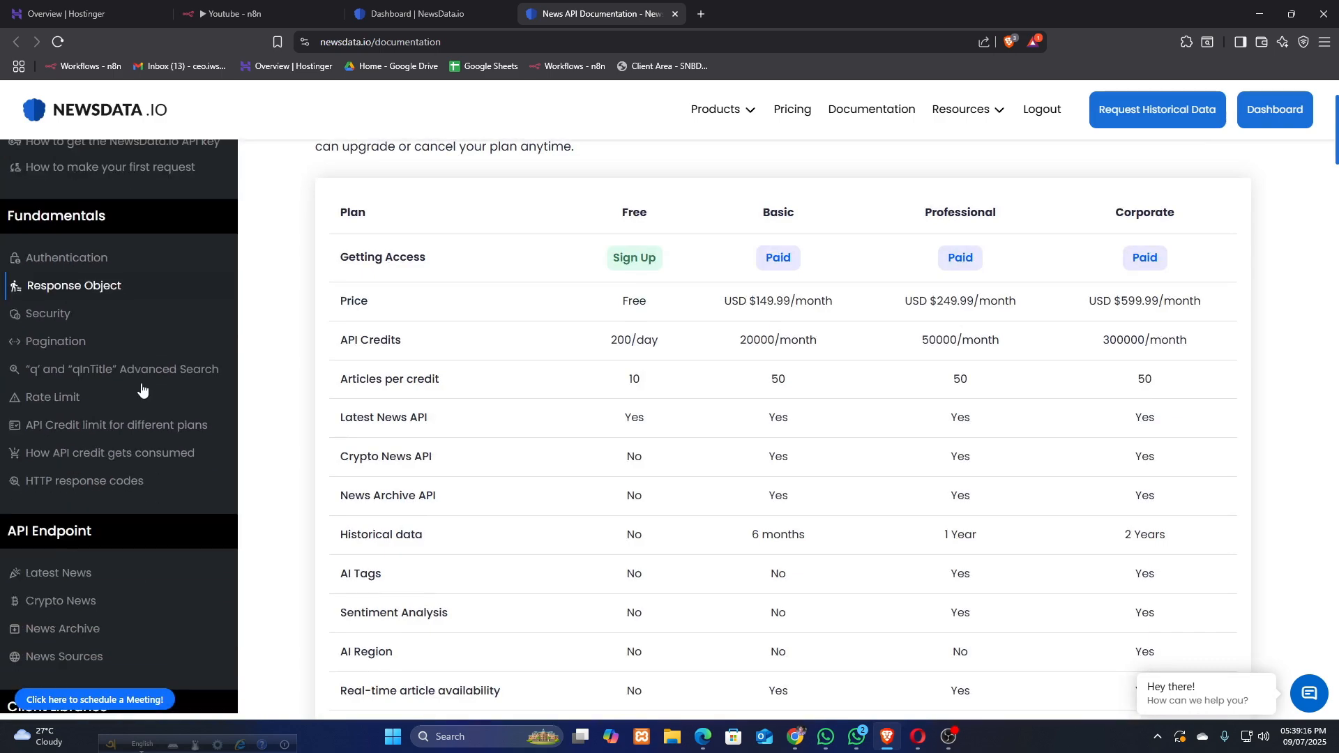
{"action": "left_click", "coordinate": [63, 406]}
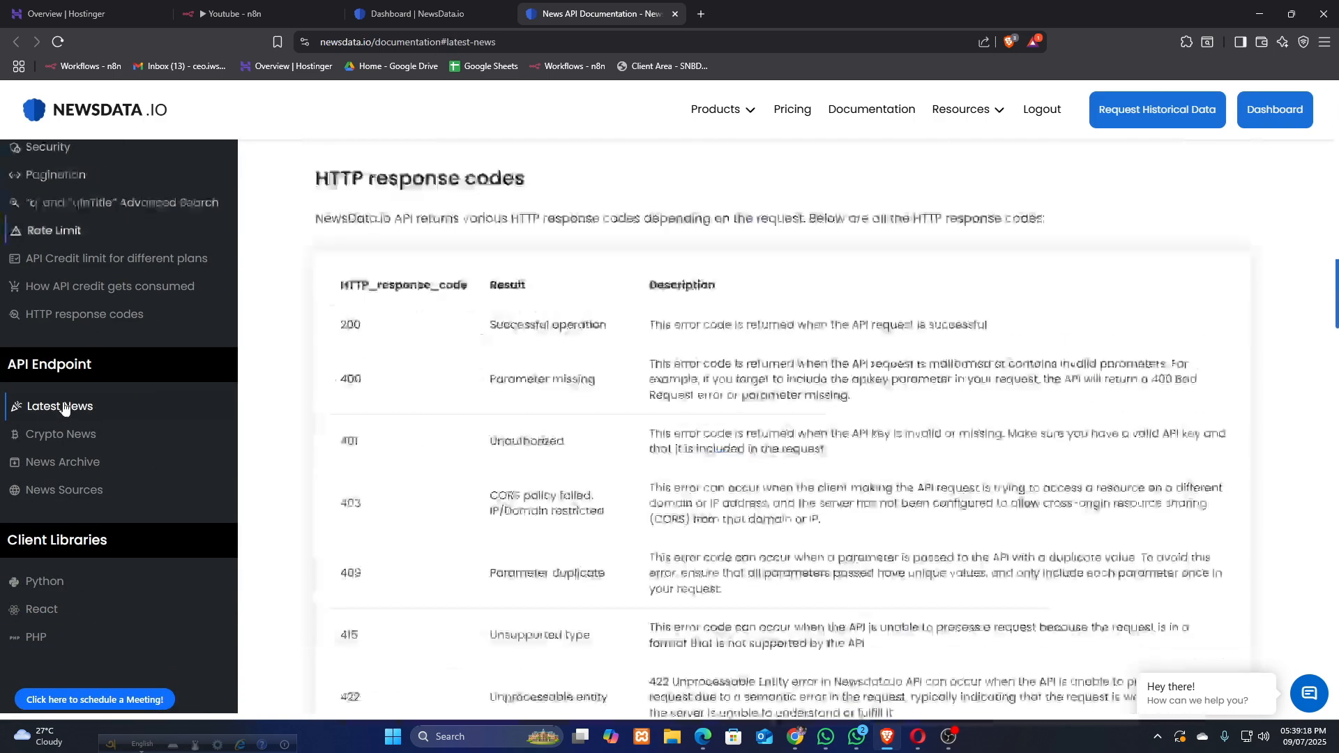
{"action": "scroll", "coordinate": [600, 383], "scroll_direction": "down", "scroll_amount": 1}
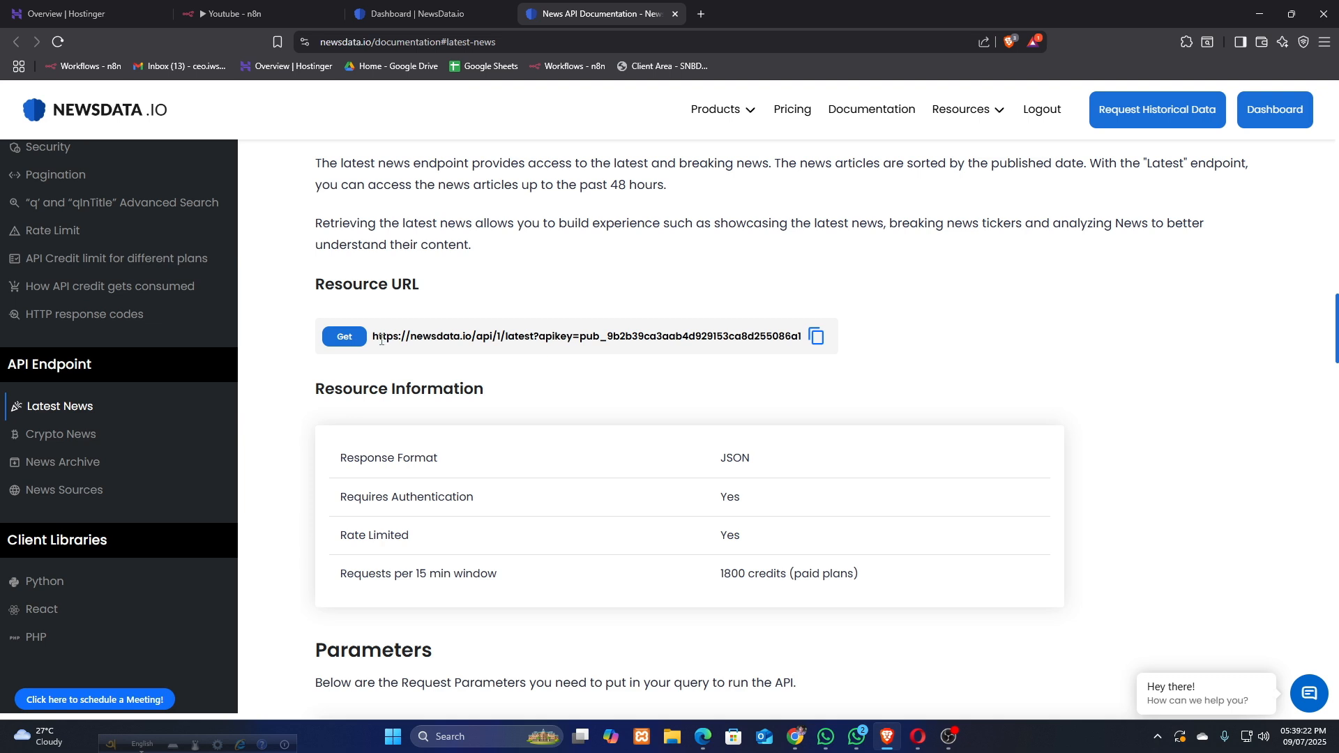
Examine the base address portion of the Latest News resource URL.
{"action": "left_click_drag", "start_coordinate": [374, 339], "coordinate": [533, 339]}
{"action": "left_click", "coordinate": [606, 380]}
{"action": "left_click_drag", "start_coordinate": [532, 335], "coordinate": [374, 338]}
{"action": "left_click", "coordinate": [515, 386]}
{"action": "scroll", "coordinate": [515, 382], "scroll_direction": "down", "scroll_amount": 1}
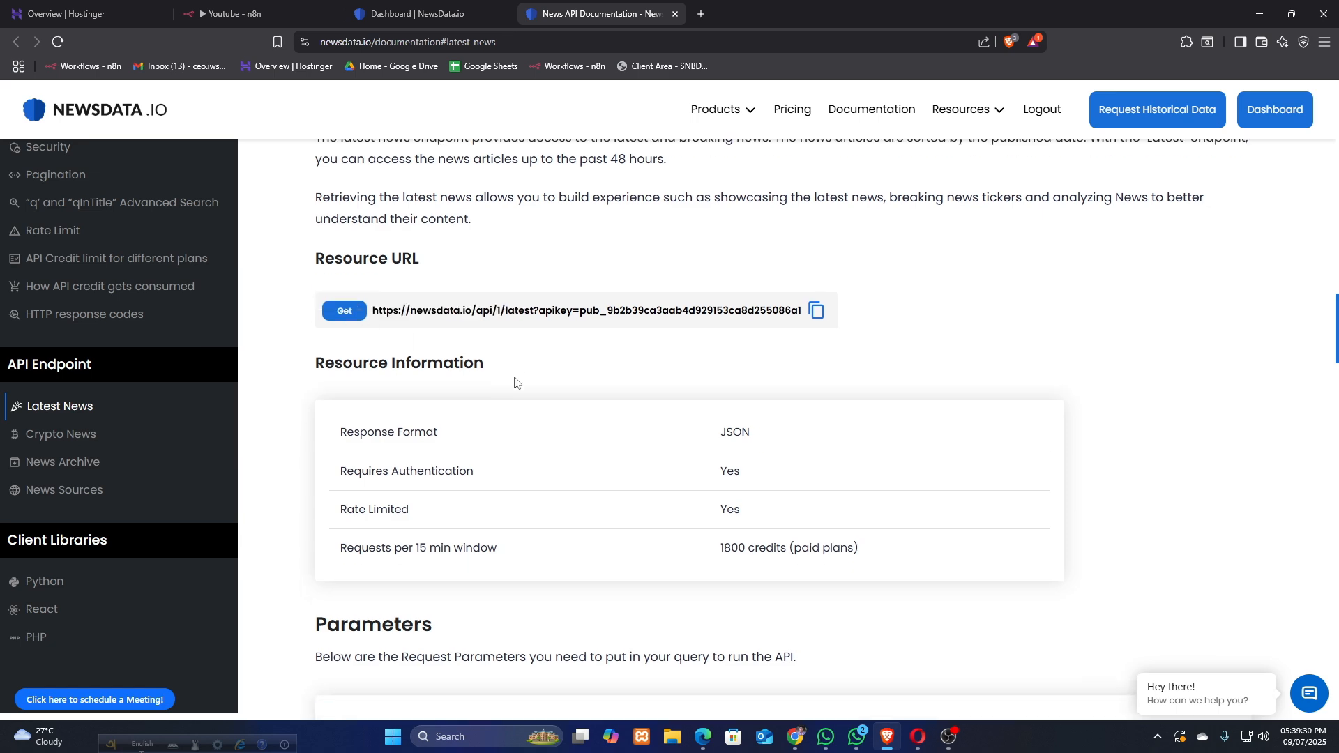
Switch to the tutorial page in Opera, check the settings under Step 2 HTTP Request, and return to the documentation.
{"action": "left_click", "coordinate": [919, 738]}
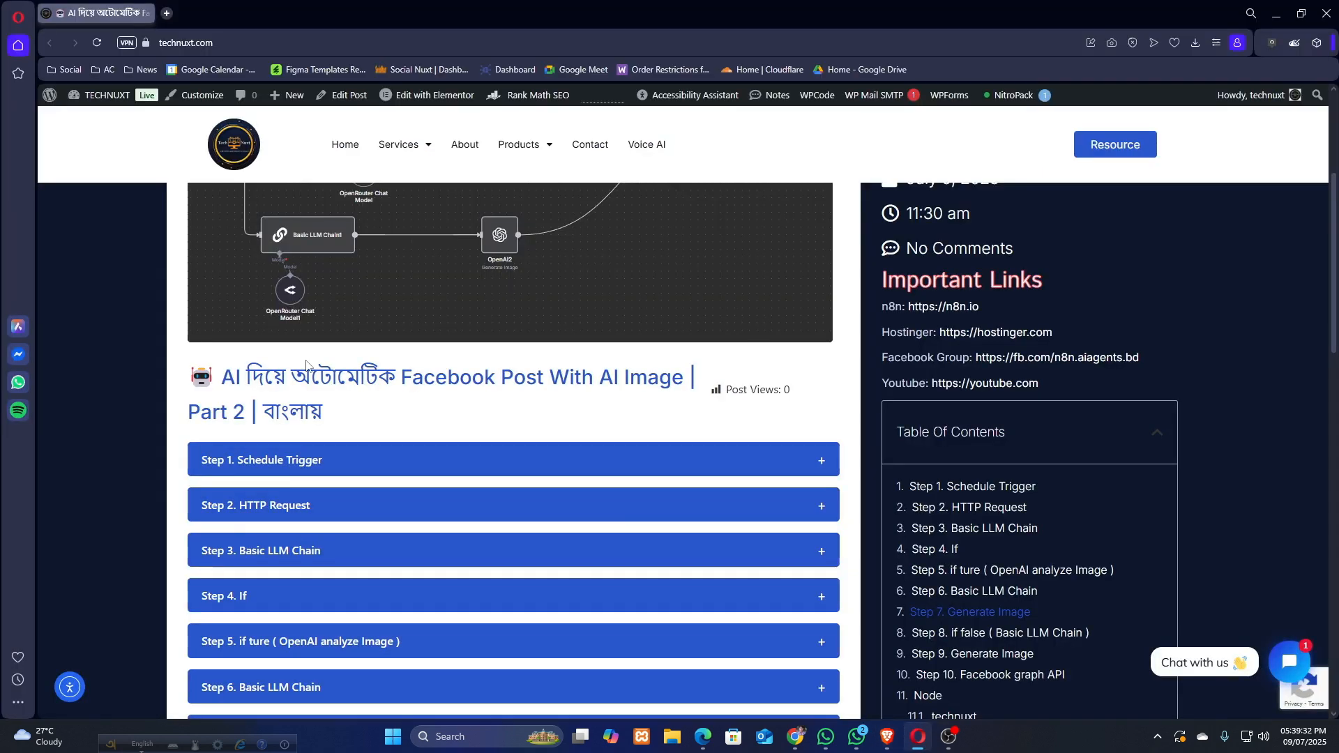
{"action": "scroll", "coordinate": [328, 390], "scroll_direction": "down", "scroll_amount": 2}
{"action": "left_click", "coordinate": [330, 365]}
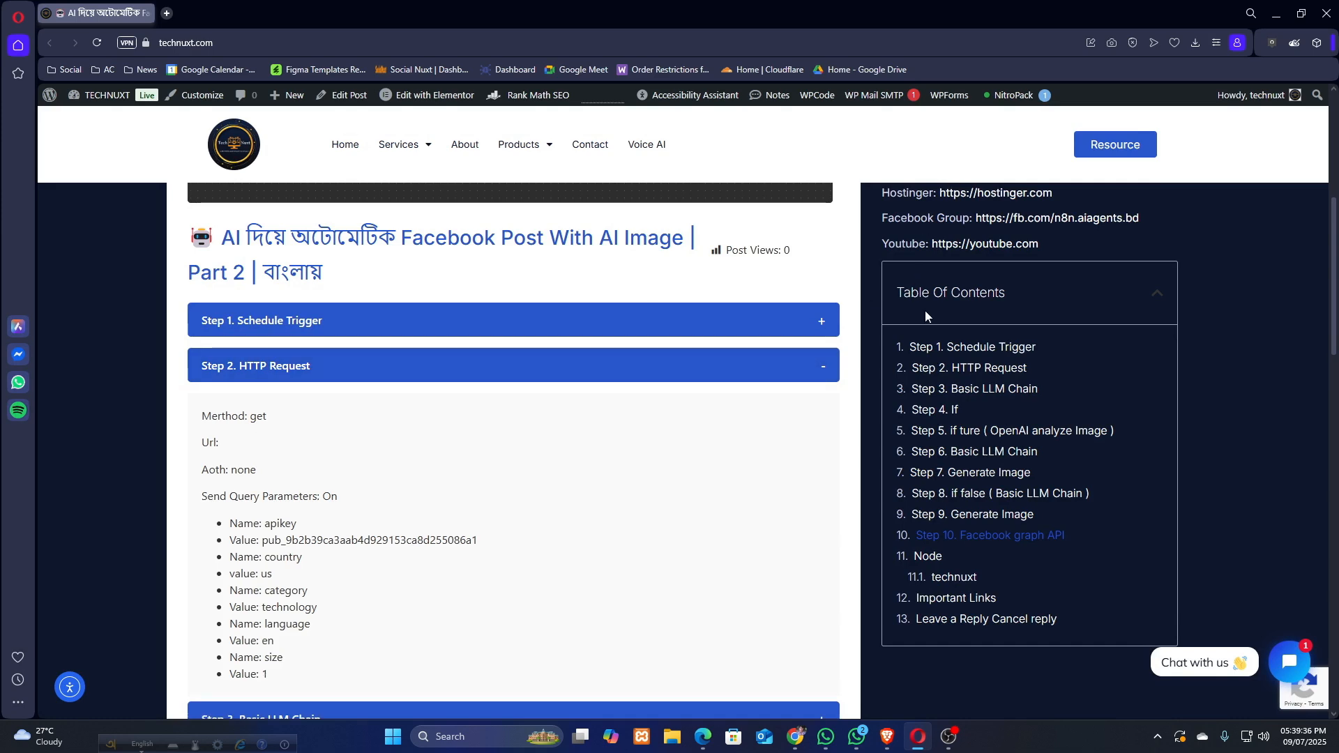
{"action": "left_click", "coordinate": [1276, 13]}
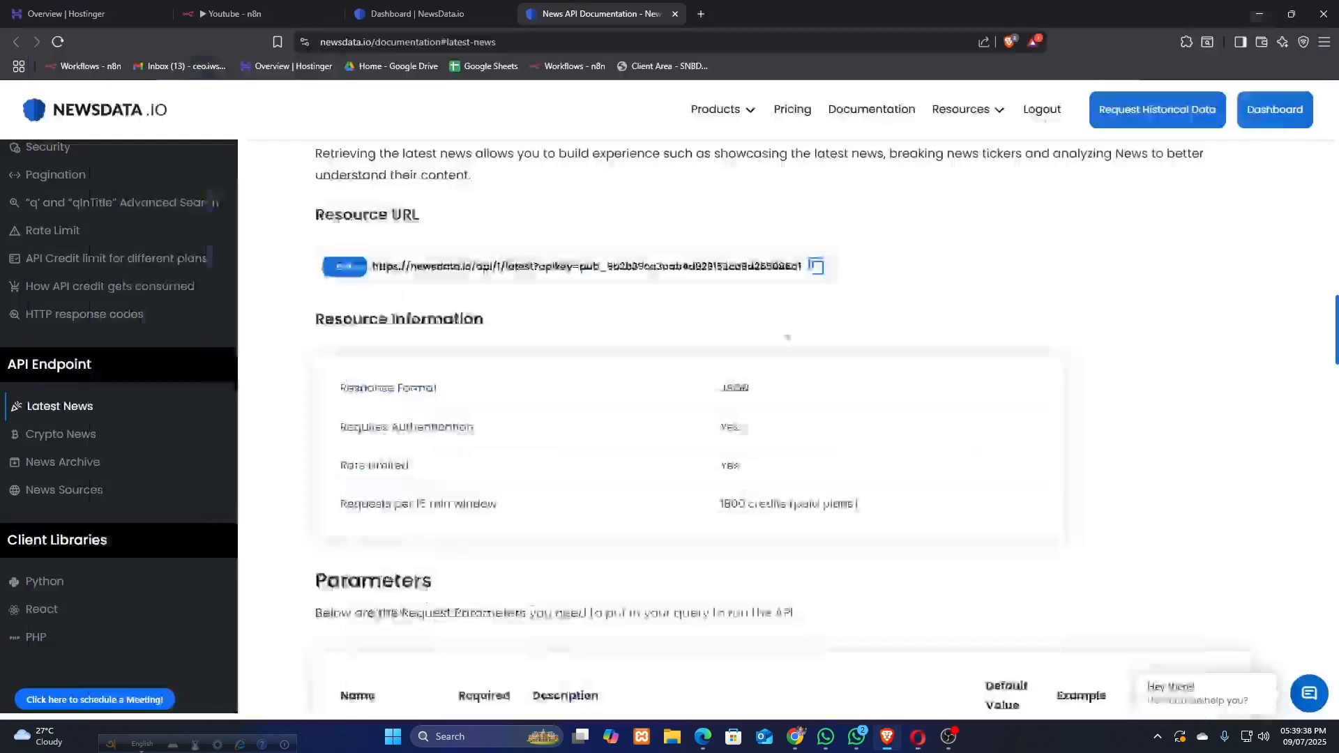
{"action": "left_click_drag", "start_coordinate": [373, 267], "coordinate": [507, 282]}
{"action": "key", "text": "ctrl+c"}
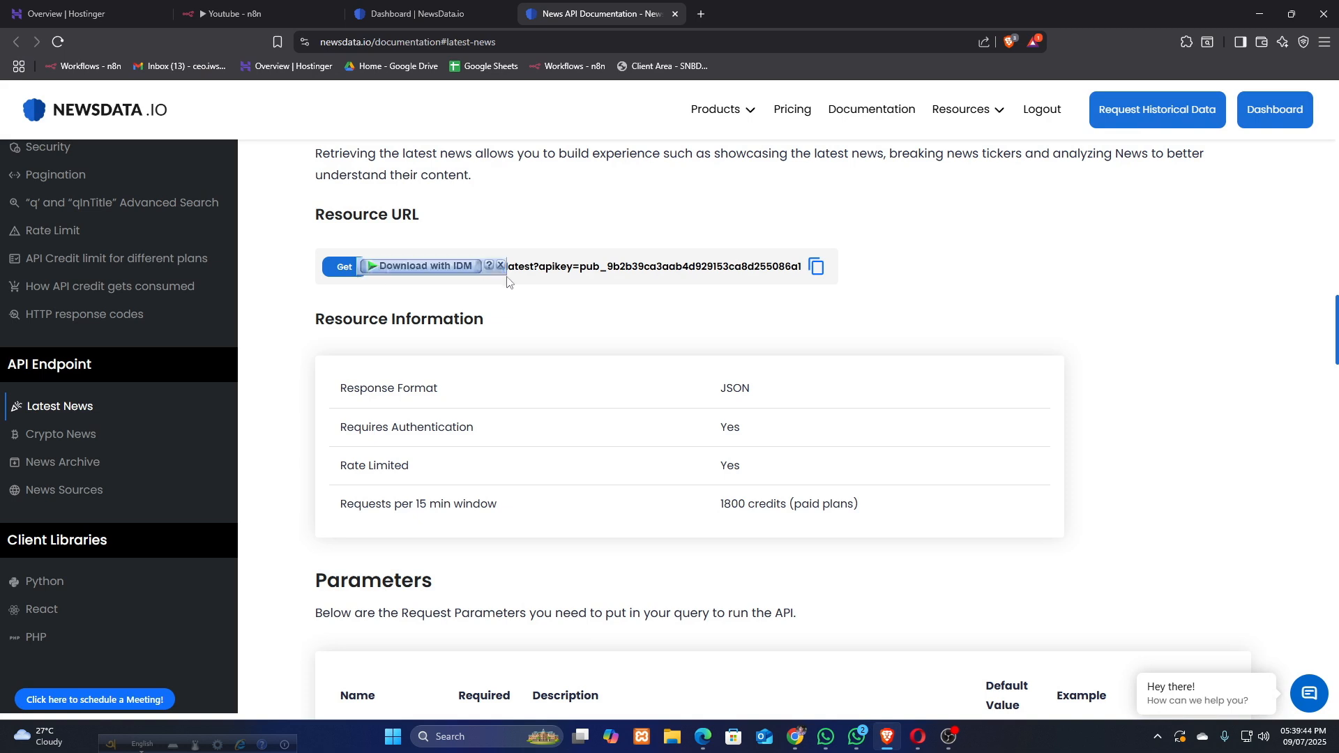
{"action": "left_click", "coordinate": [260, 7]}
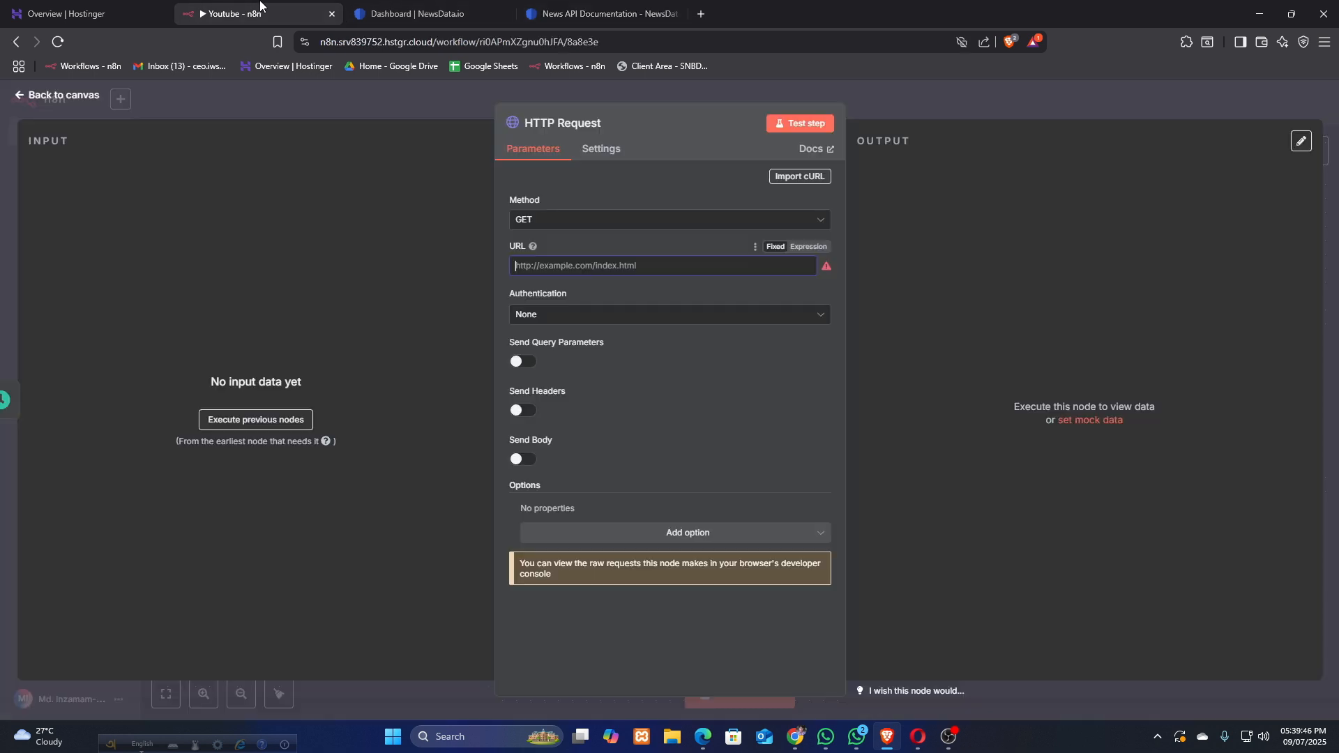
{"action": "left_click", "coordinate": [589, 221]}
{"action": "left_click", "coordinate": [588, 222]}
{"action": "left_click", "coordinate": [594, 266]}
{"action": "key", "text": "ctrl+v"}
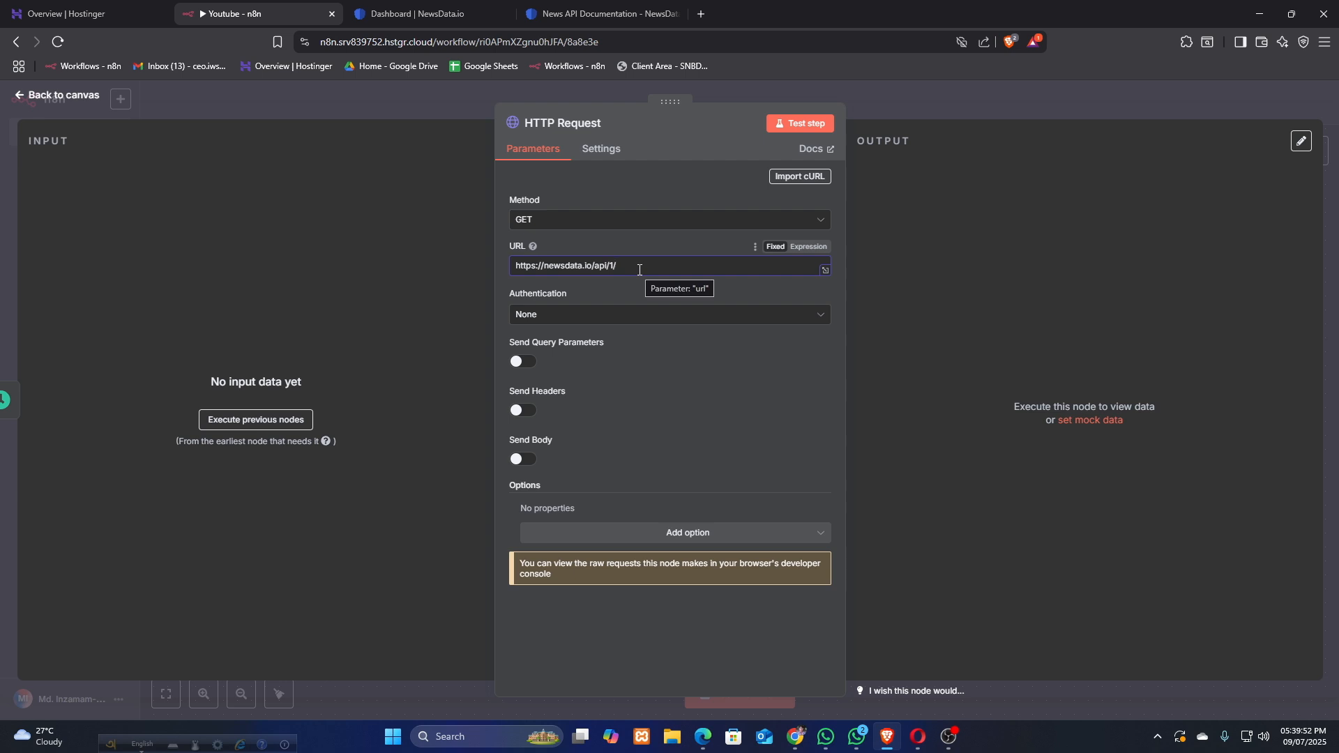
{"action": "type", "text": "news"}
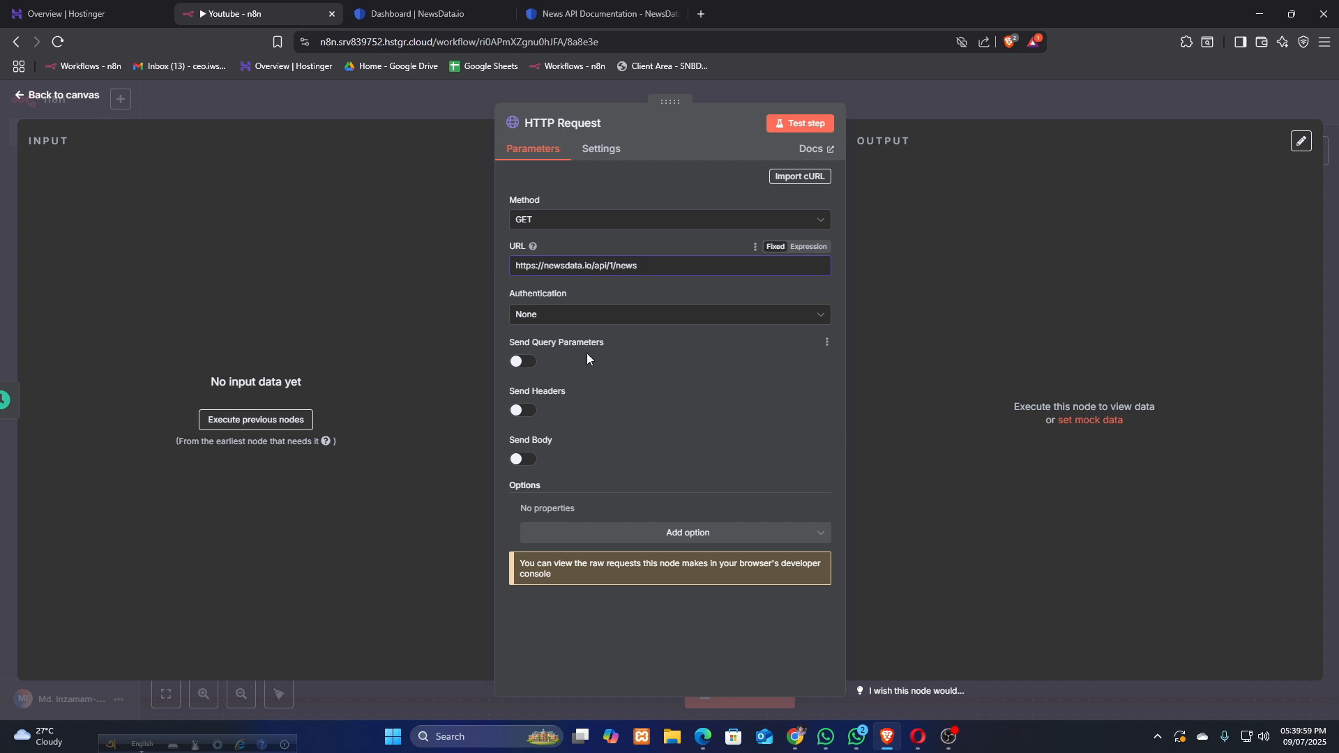
{"action": "left_click", "coordinate": [527, 363]}
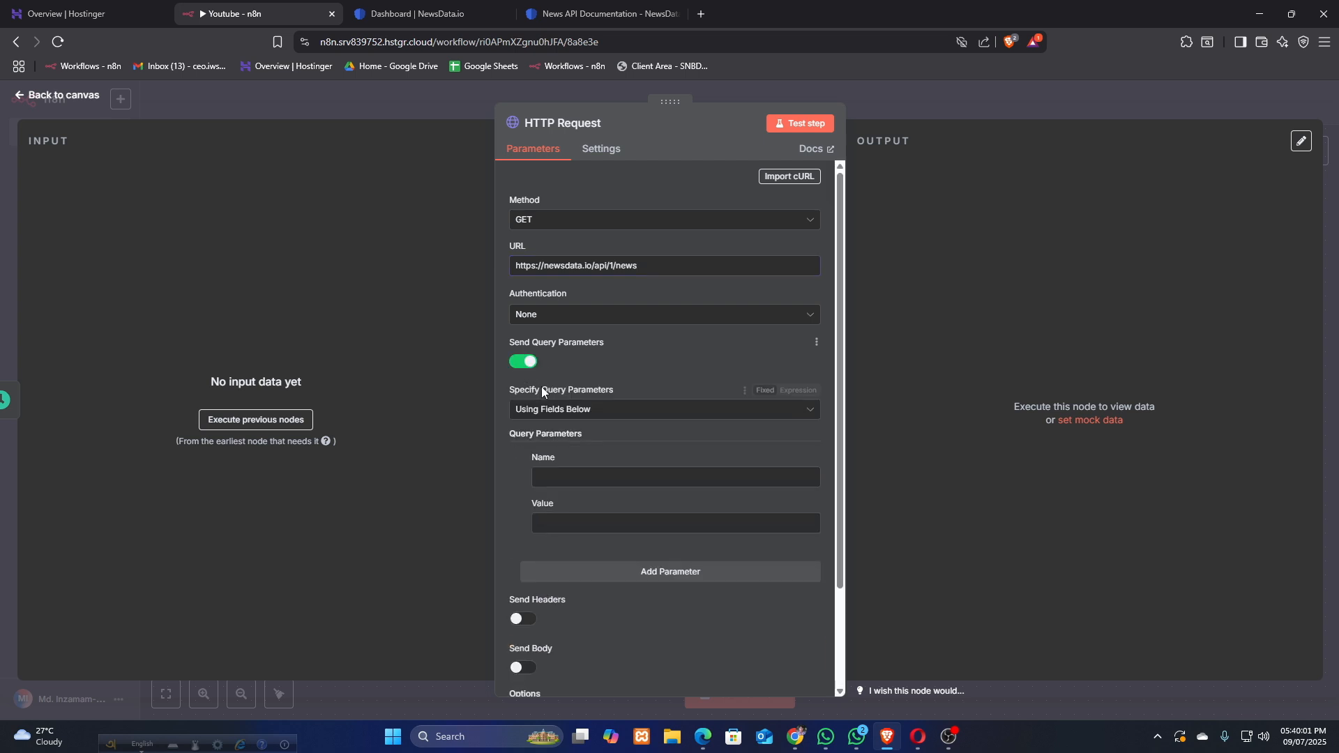
Check the apikey portion of the resource URL and the Latest News request parameters table in the documentation.
{"action": "left_click", "coordinate": [599, 14]}
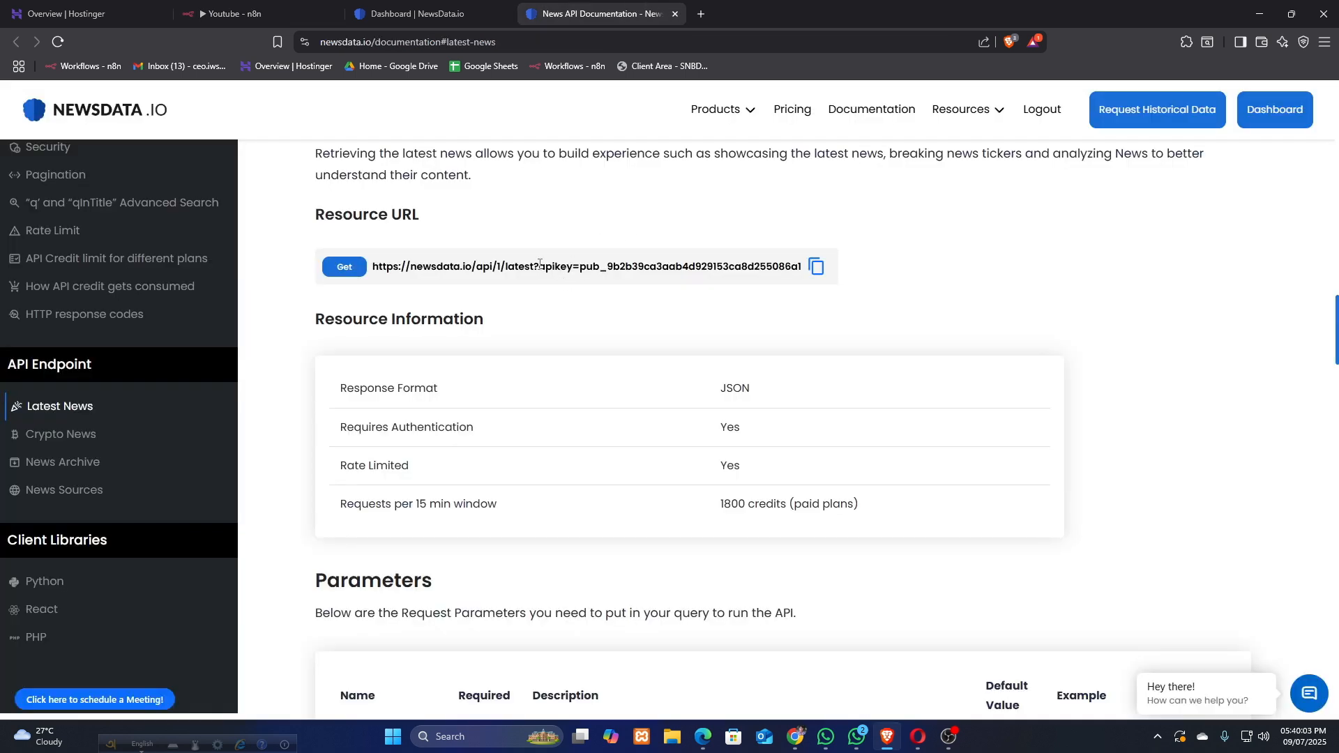
{"action": "left_click_drag", "start_coordinate": [539, 271], "coordinate": [800, 270]}
{"action": "left_click", "coordinate": [577, 334]}
{"action": "scroll", "coordinate": [577, 326], "scroll_direction": "down", "scroll_amount": 7}
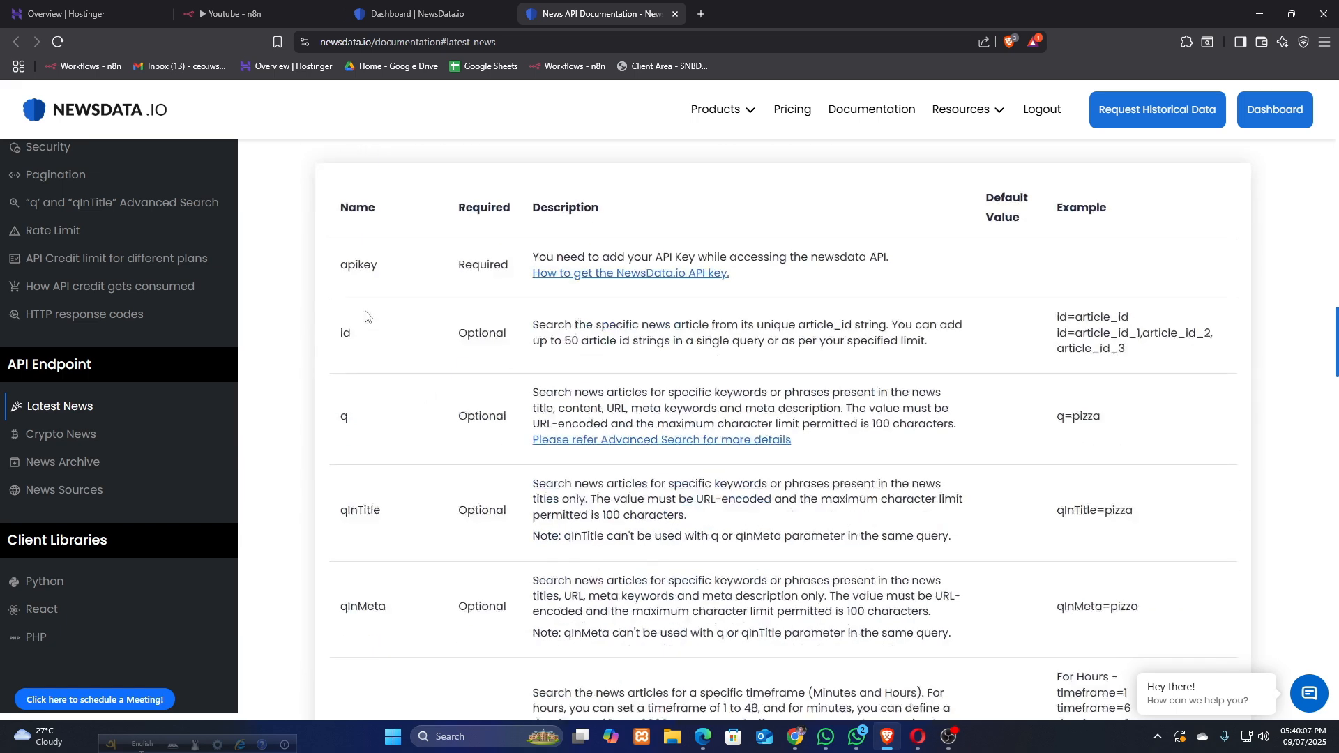
{"action": "left_click_drag", "start_coordinate": [359, 232], "coordinate": [491, 704]}
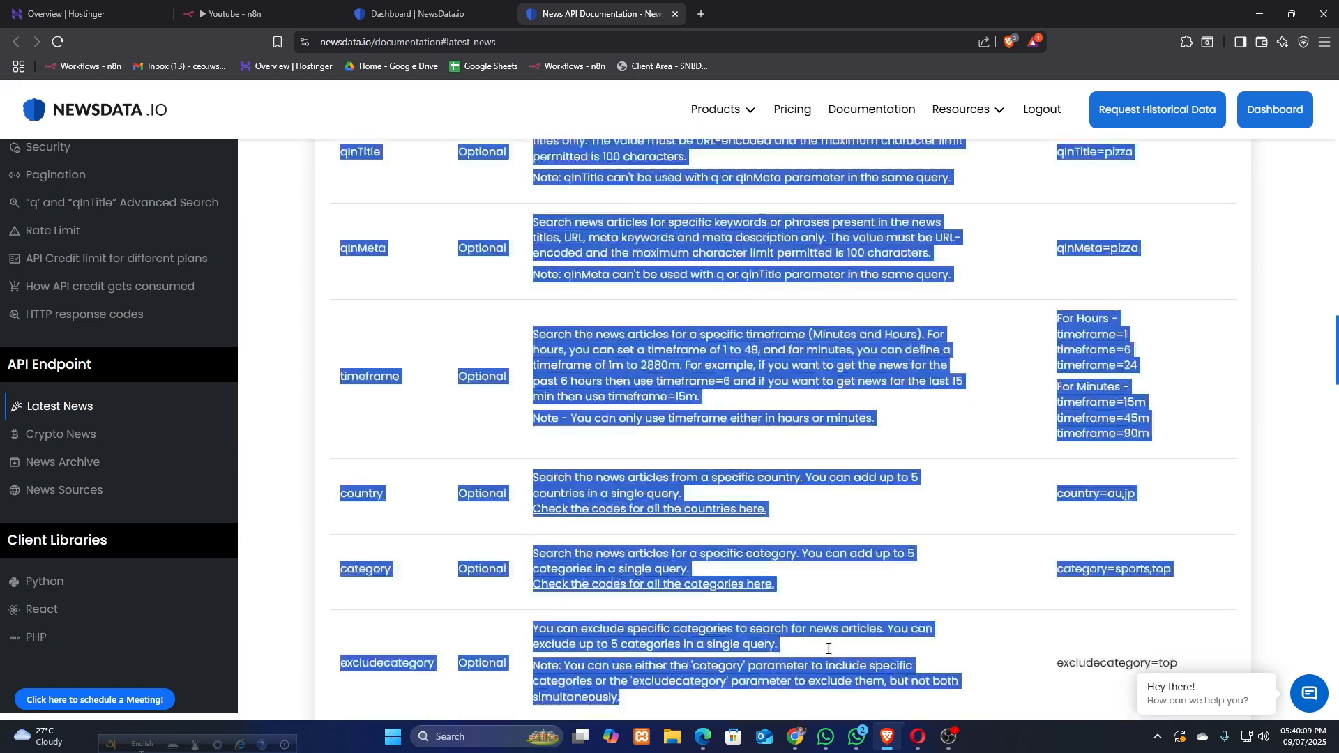
{"action": "left_click", "coordinate": [491, 454]}
{"action": "scroll", "coordinate": [492, 455], "scroll_direction": "up", "scroll_amount": 7}
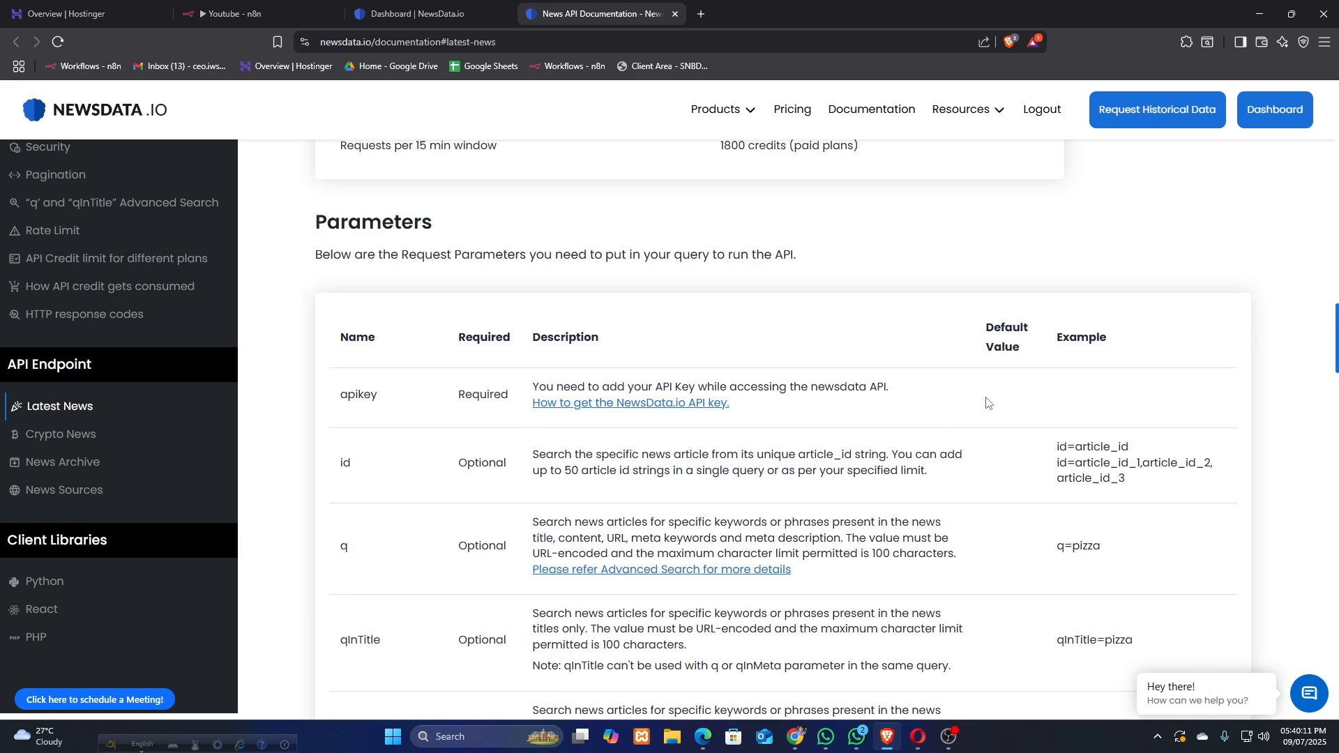
Copy the parameter name apikey from the documentation's Latest News parameters table and enter it as the first query parameter's name in n8n.
{"action": "scroll", "coordinate": [497, 425], "scroll_direction": "down", "scroll_amount": 1}
{"action": "scroll", "coordinate": [371, 499], "scroll_direction": "down", "scroll_amount": 5}
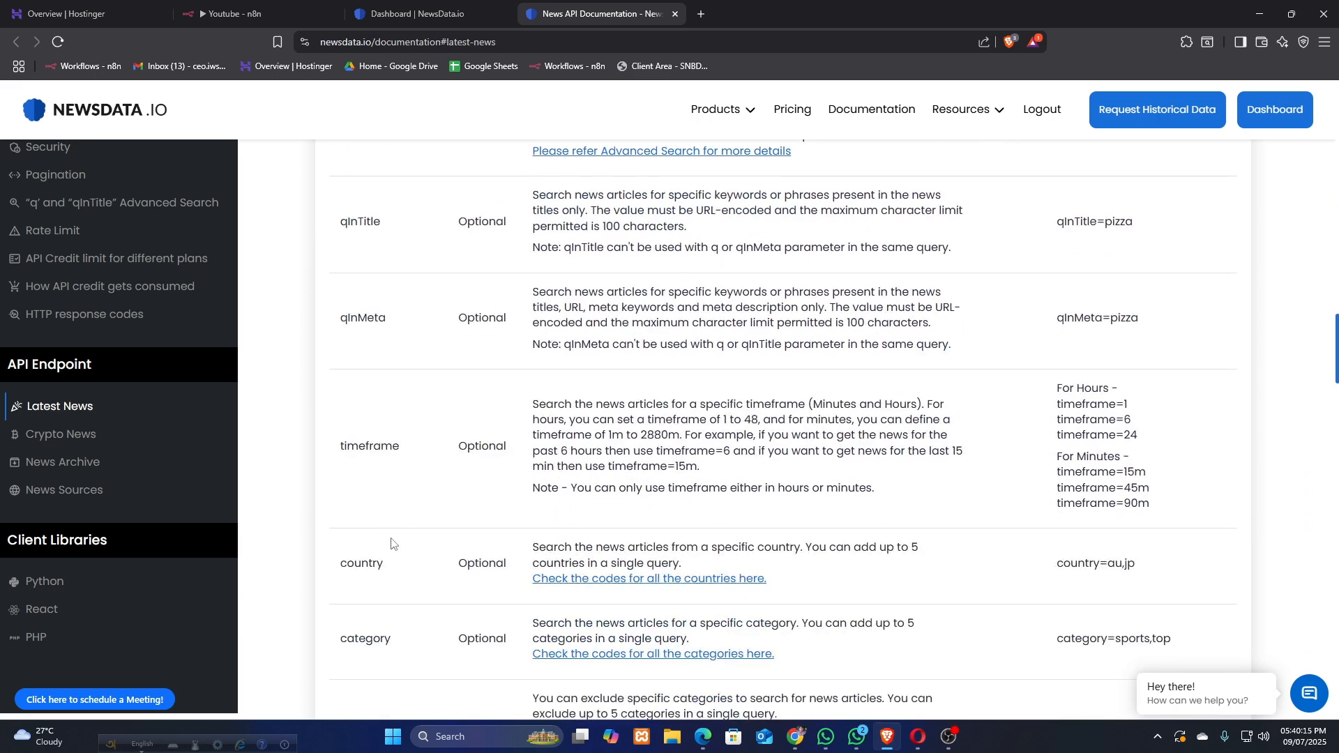
{"action": "scroll", "coordinate": [391, 537], "scroll_direction": "up", "scroll_amount": 8}
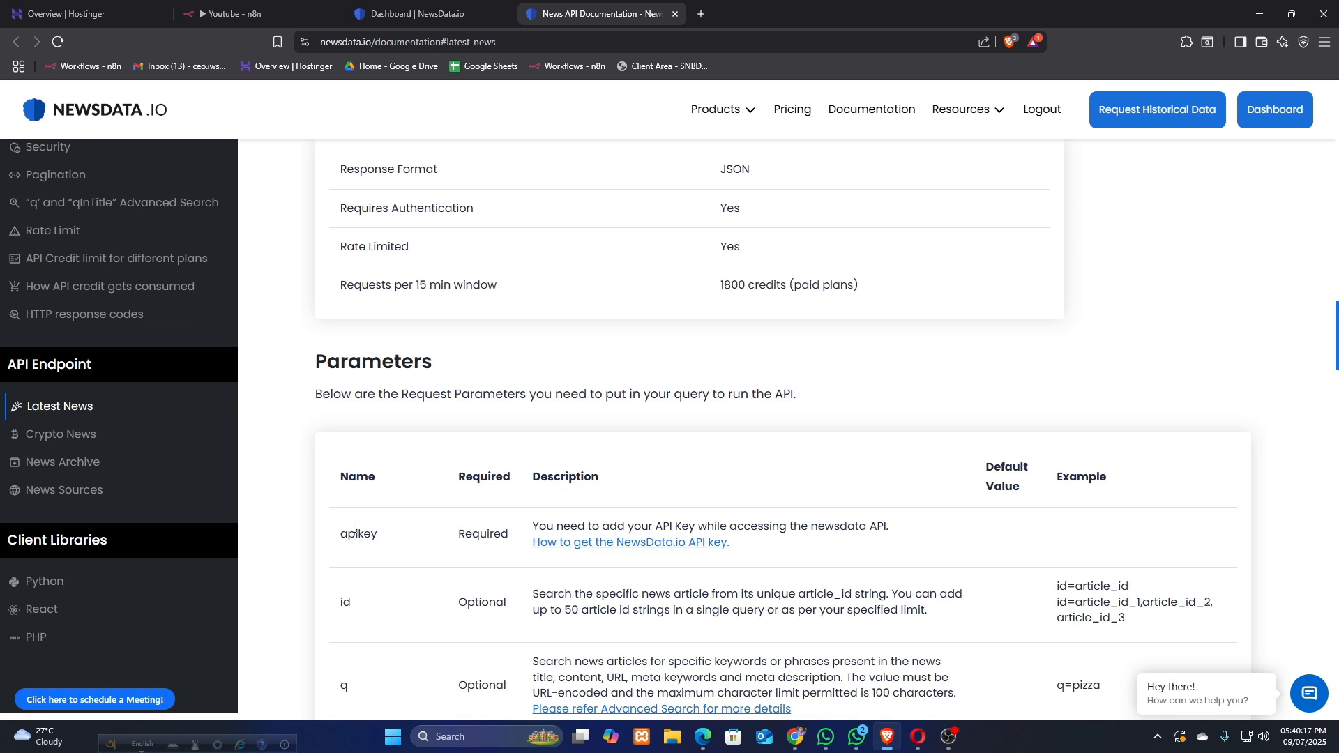
{"action": "double_click", "coordinate": [356, 528]}
{"action": "left_click", "coordinate": [237, 13]}
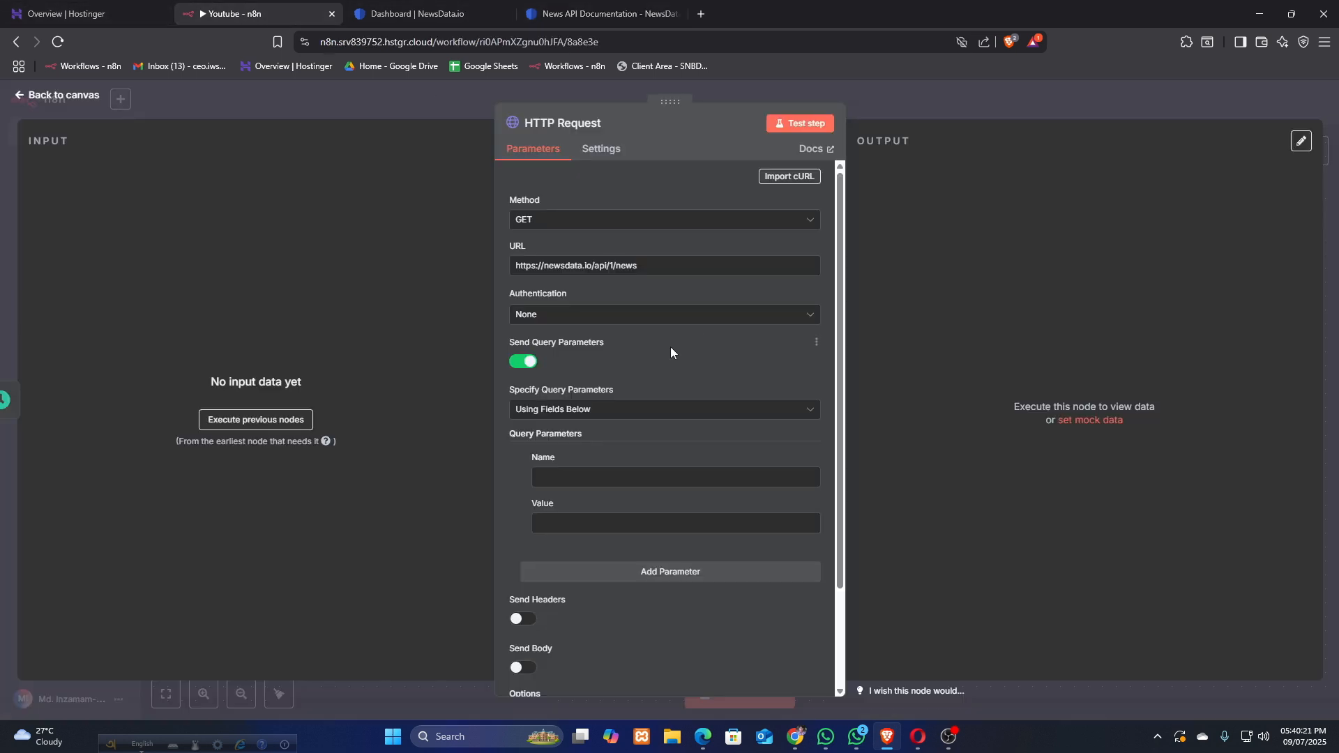
{"action": "left_click", "coordinate": [582, 473]}
{"action": "key", "text": "ctrl+v"}
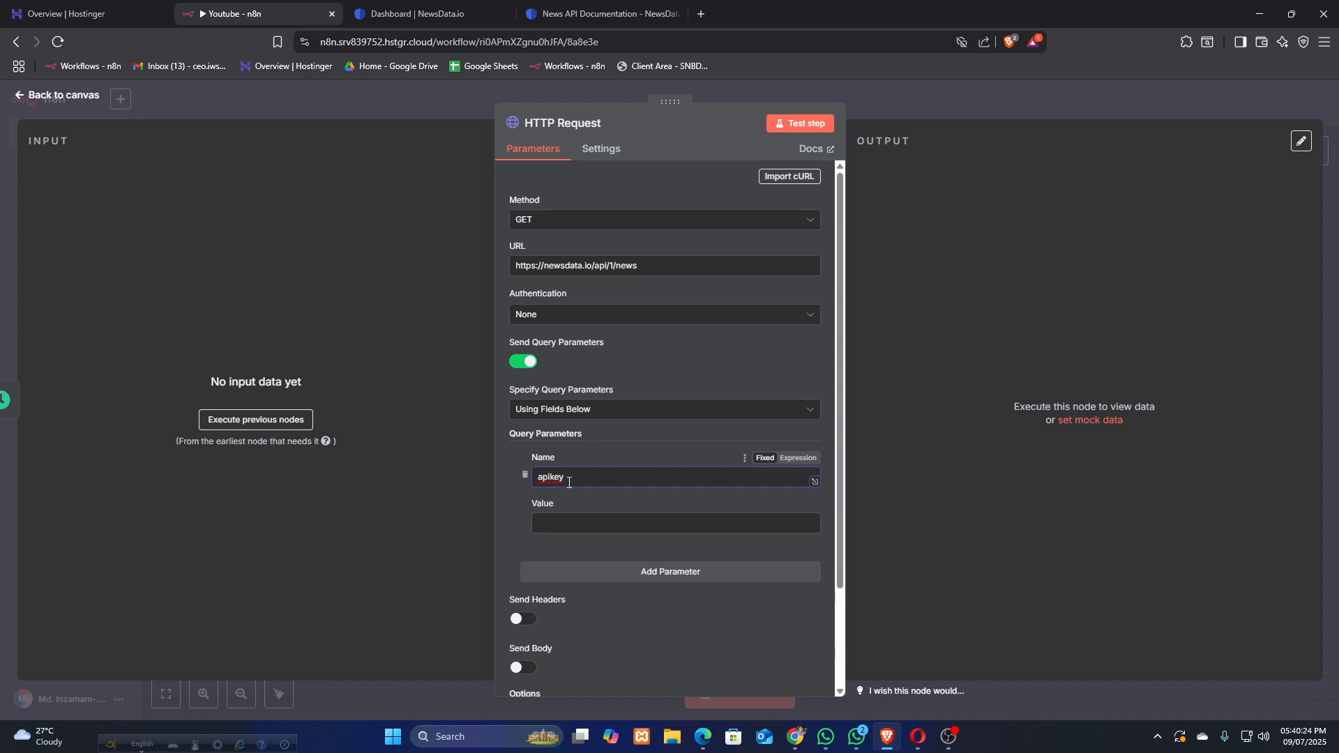
Copy the API key from the NewsData.io dashboard and paste it as the value of the apikey query parameter in n8n.
{"action": "left_click", "coordinate": [614, 12]}
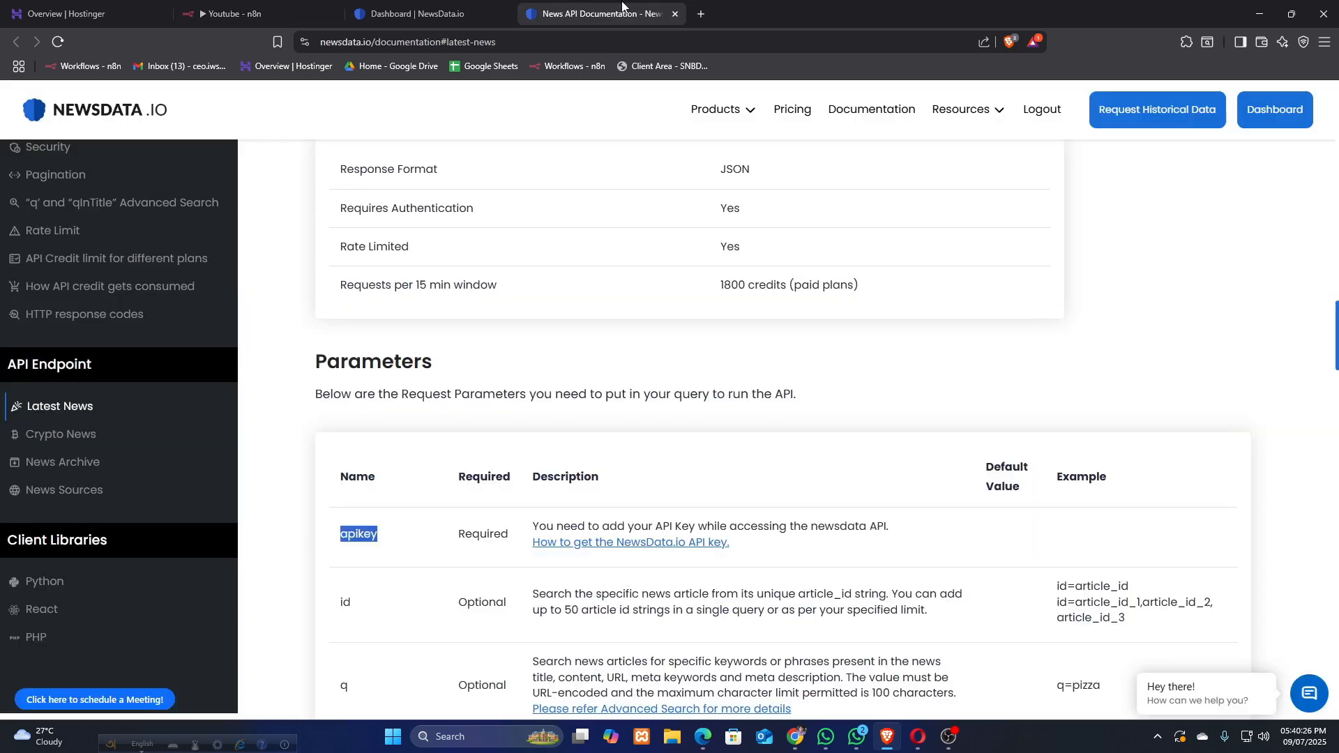
{"action": "left_click", "coordinate": [439, 13]}
{"action": "left_click", "coordinate": [418, 288]}
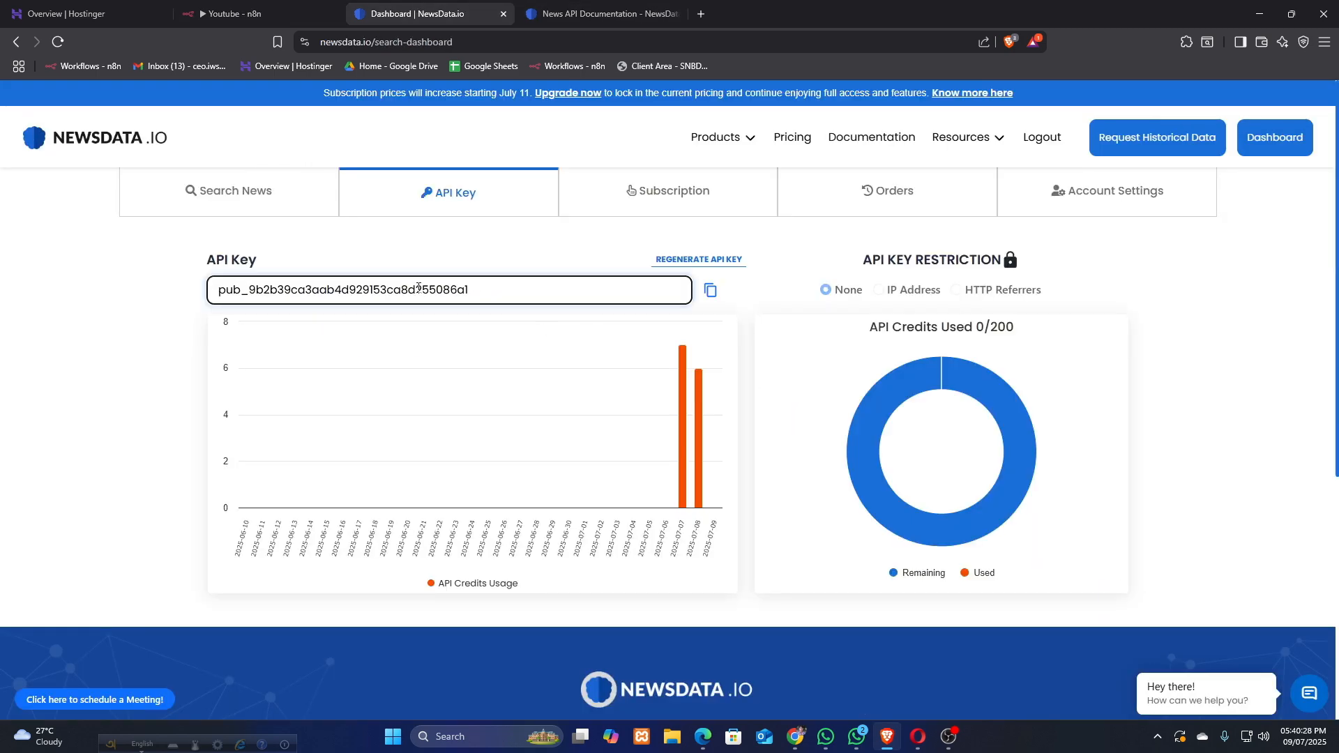
{"action": "left_click", "coordinate": [711, 293]}
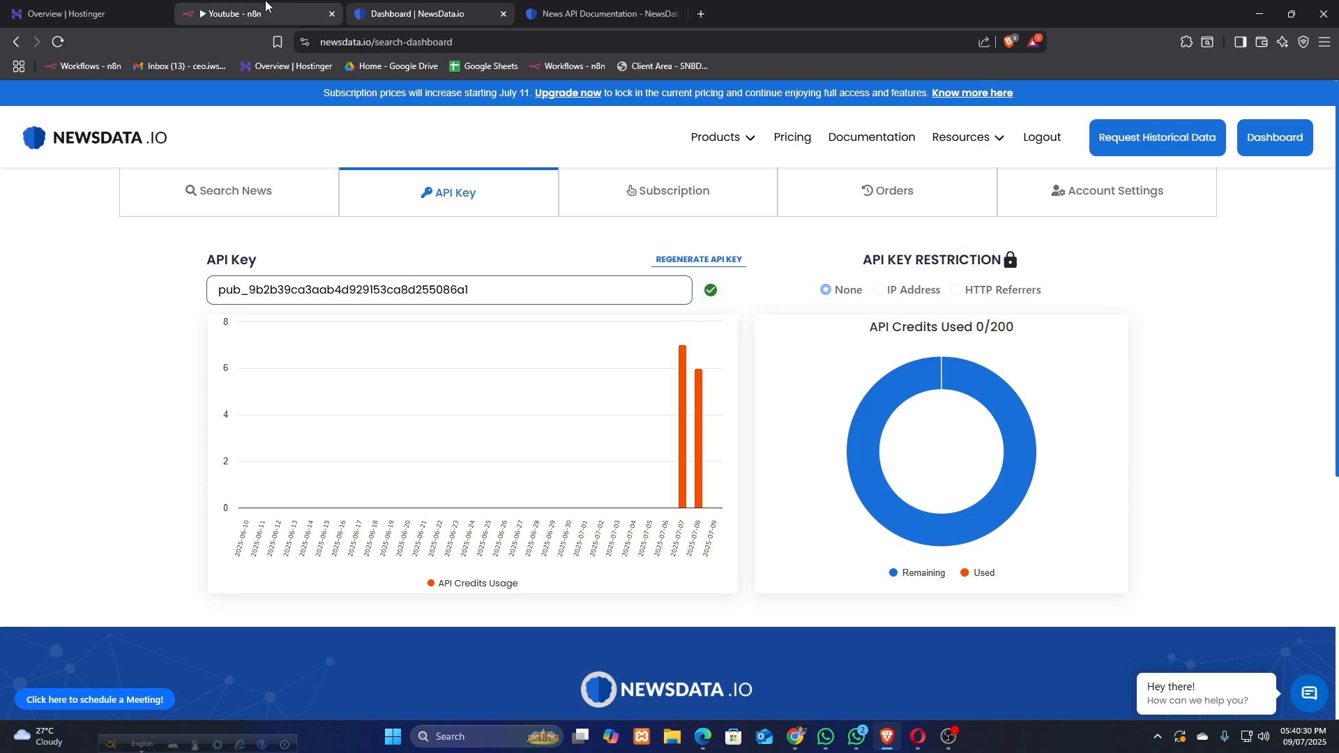
{"action": "left_click", "coordinate": [237, 14]}
{"action": "key", "text": "ctrl+v"}
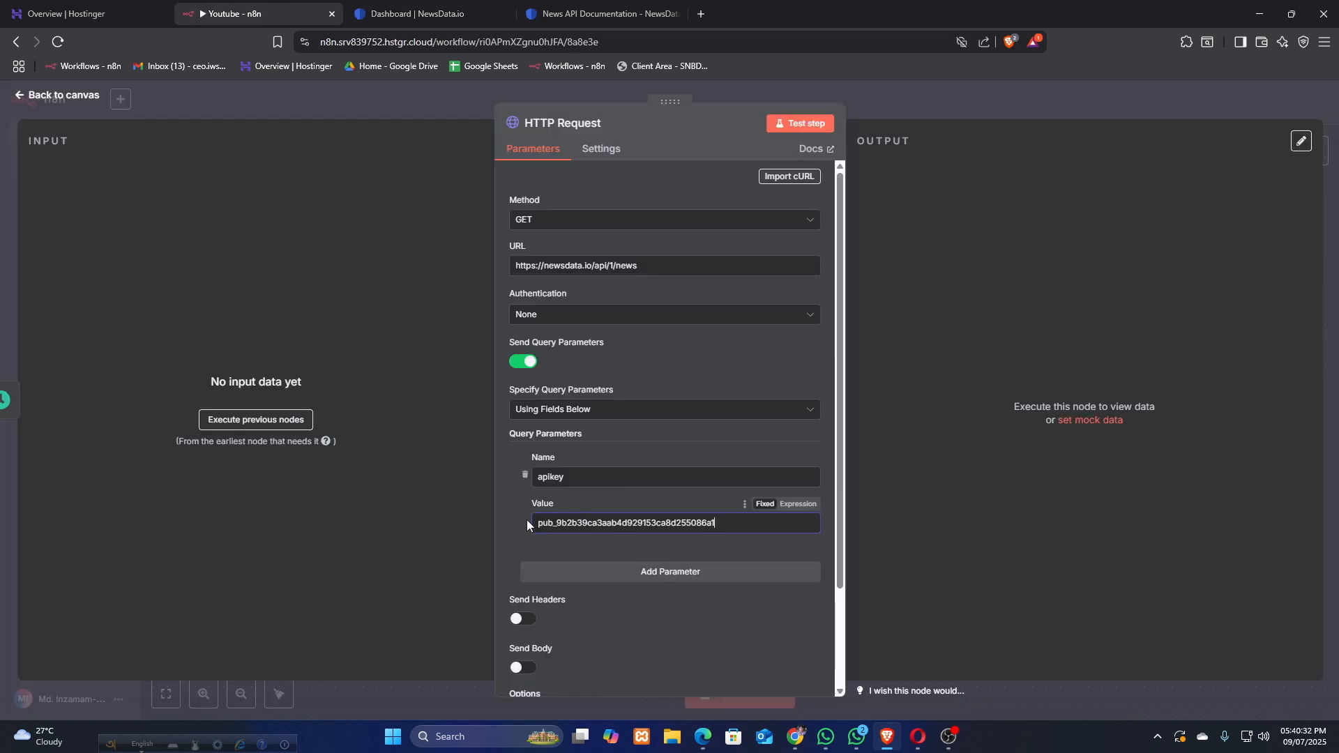
Switch to the tutorial page in Opera, check the apikey and country entries under Step 2 HTTP Request, and copy the value us.
{"action": "left_click", "coordinate": [918, 737]}
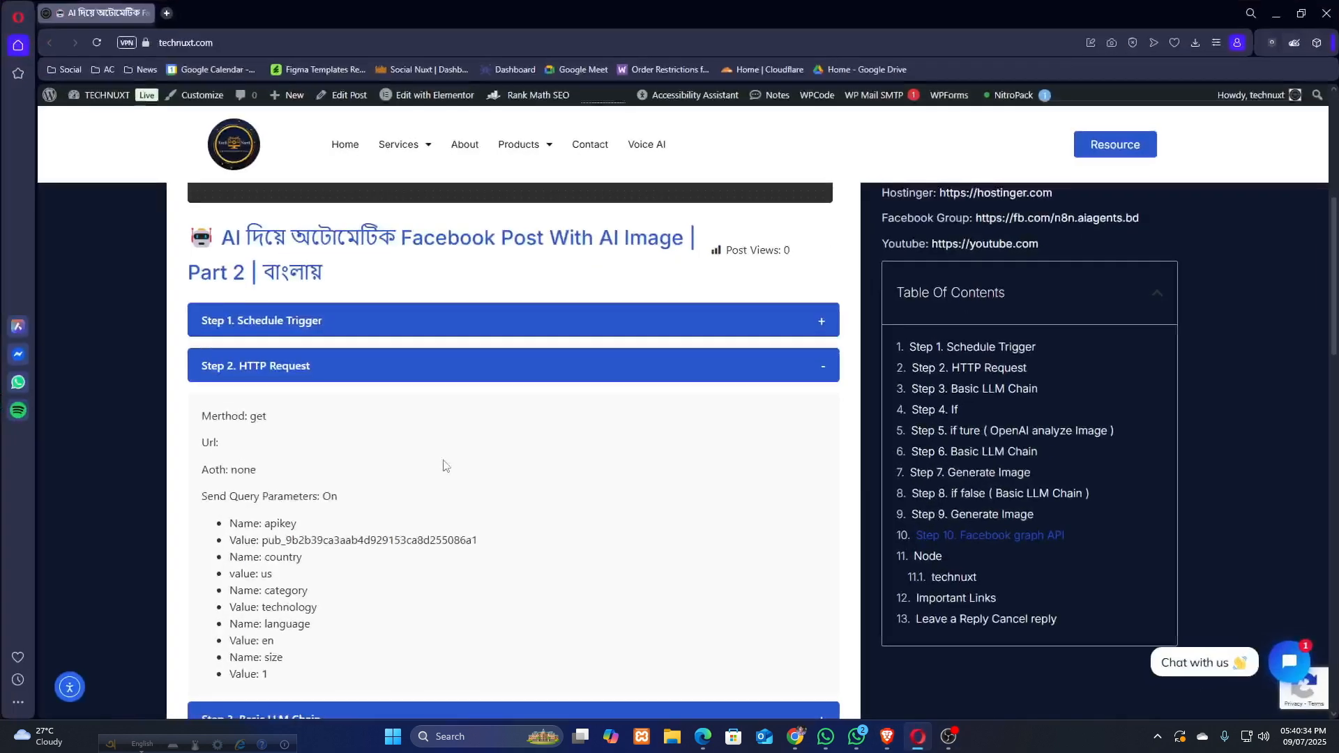
{"action": "scroll", "coordinate": [444, 457], "scroll_direction": "down", "scroll_amount": 2}
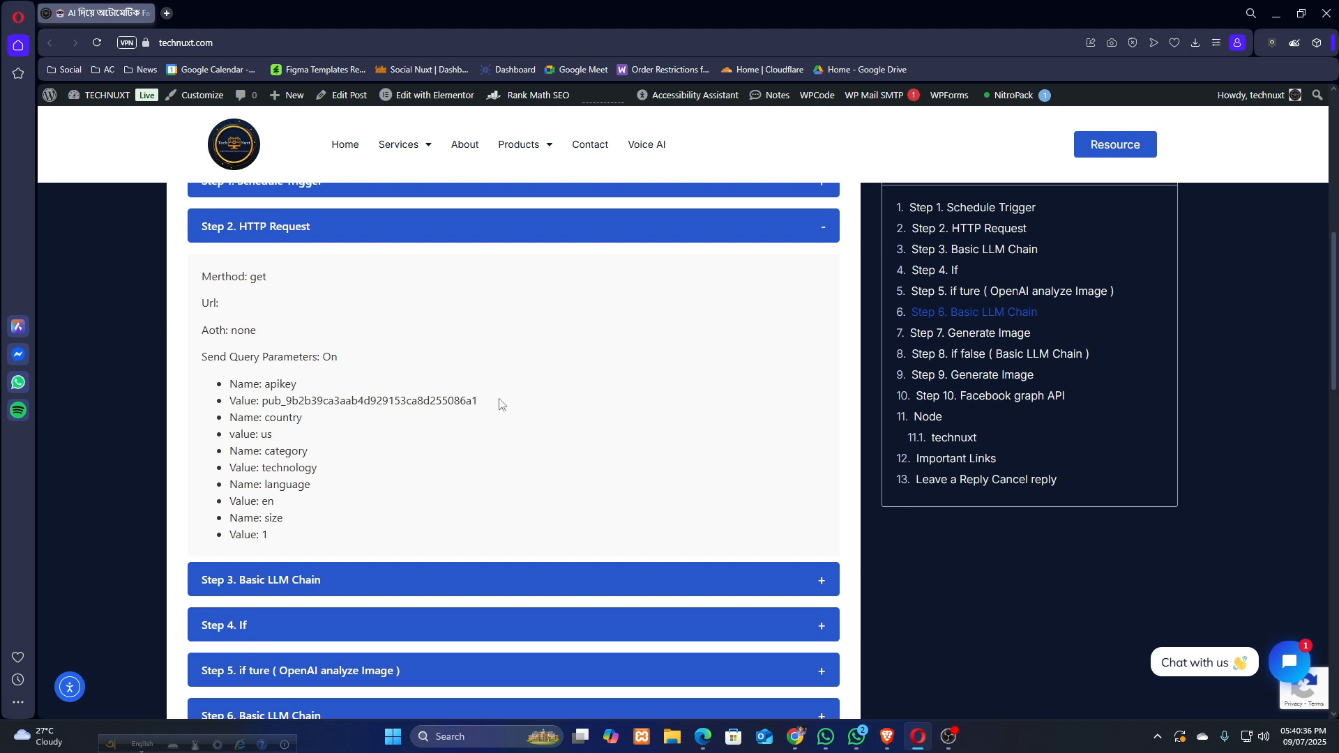
{"action": "left_click_drag", "start_coordinate": [499, 405], "coordinate": [224, 383]}
{"action": "double_click", "coordinate": [289, 419]}
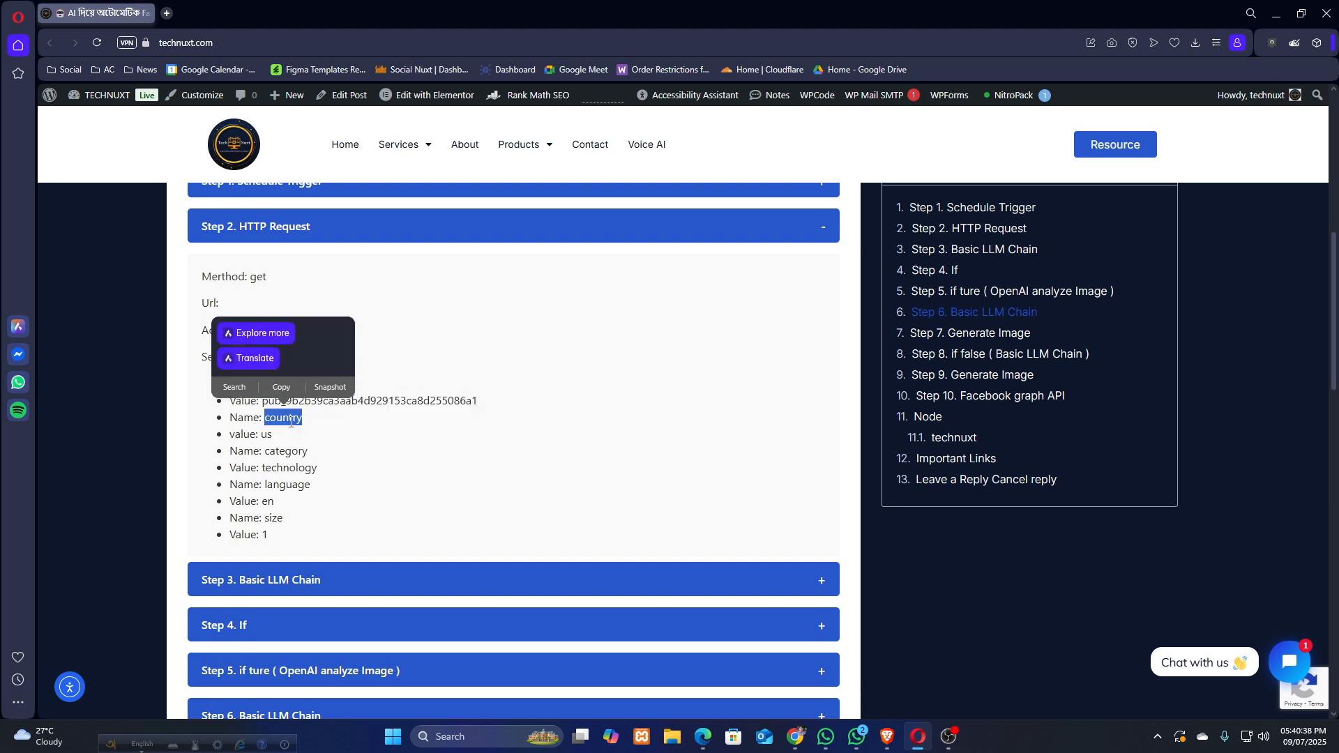
{"action": "double_click", "coordinate": [266, 435]}
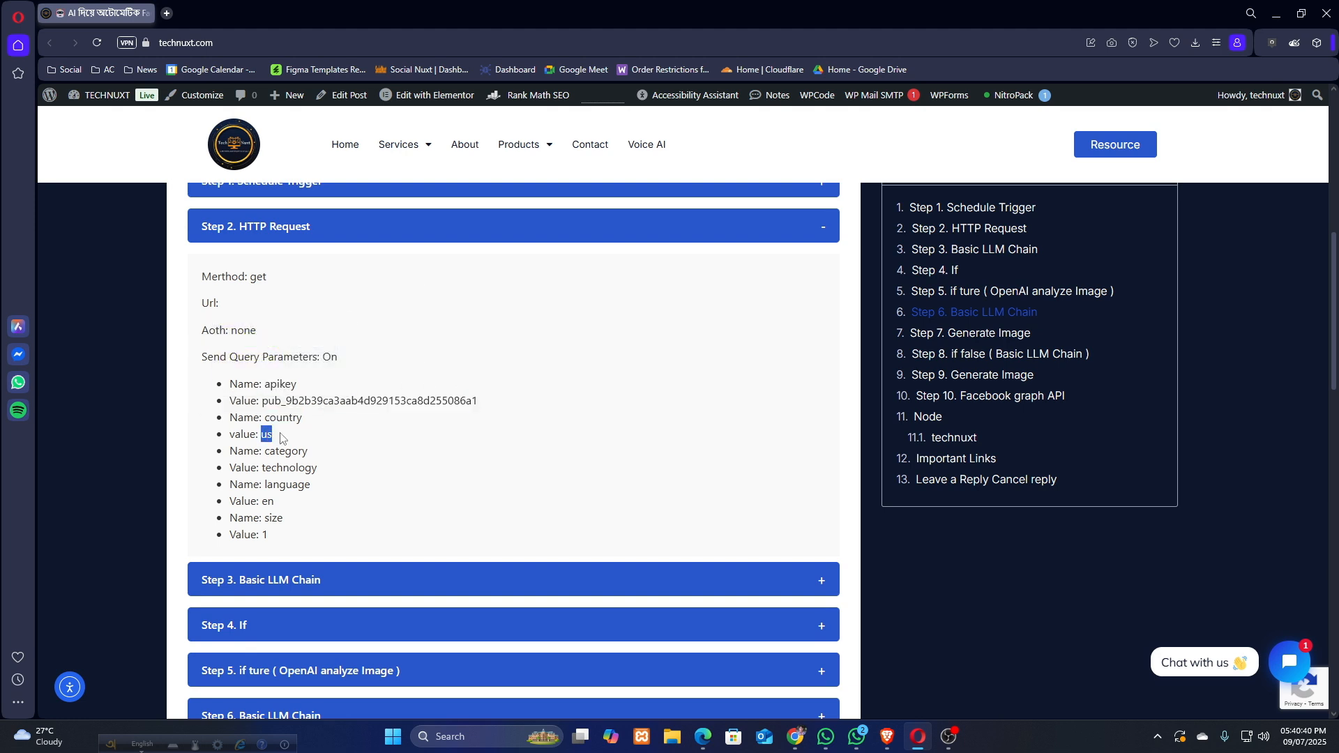
Add a second query parameter to the n8n HTTP Request and name it country, copying the name from the documentation's parameters table.
{"action": "left_click", "coordinate": [887, 736]}
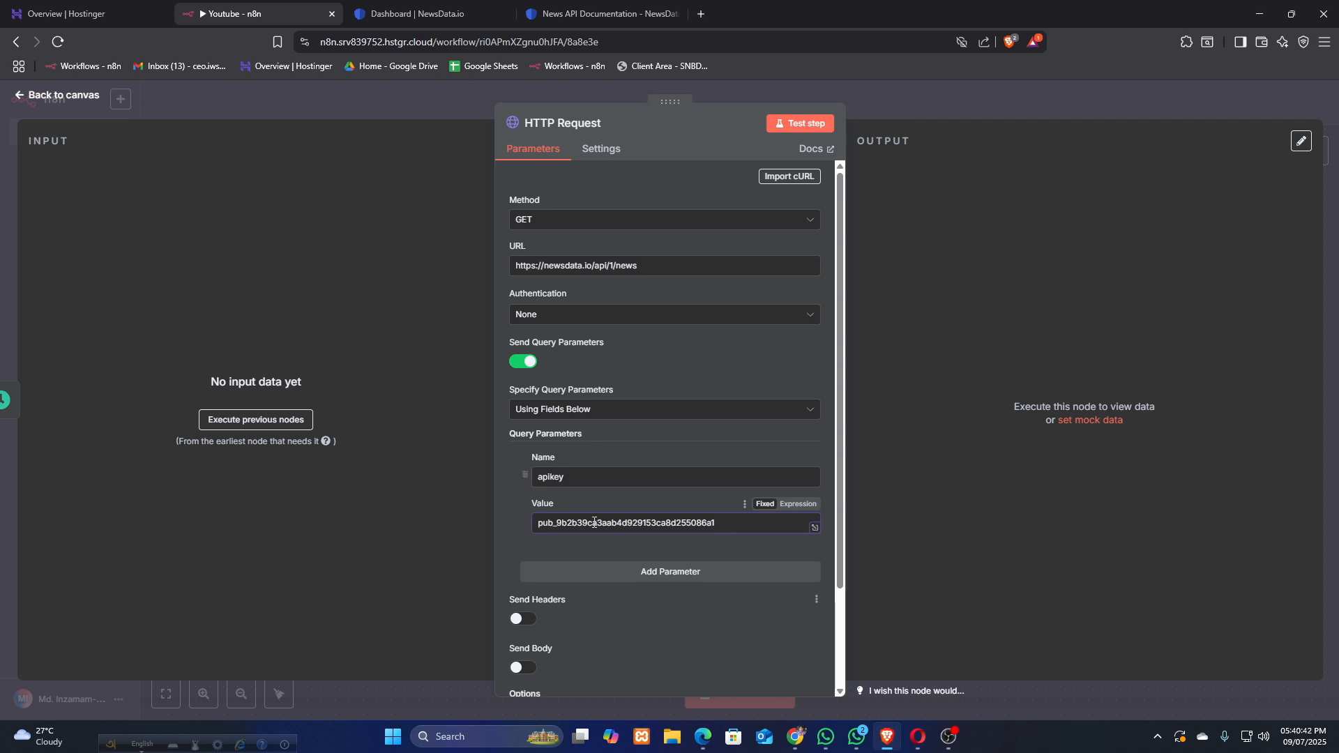
{"action": "scroll", "coordinate": [587, 520], "scroll_direction": "down", "scroll_amount": 1}
{"action": "scroll", "coordinate": [588, 520], "scroll_direction": "down", "scroll_amount": 1}
{"action": "left_click", "coordinate": [600, 452]}
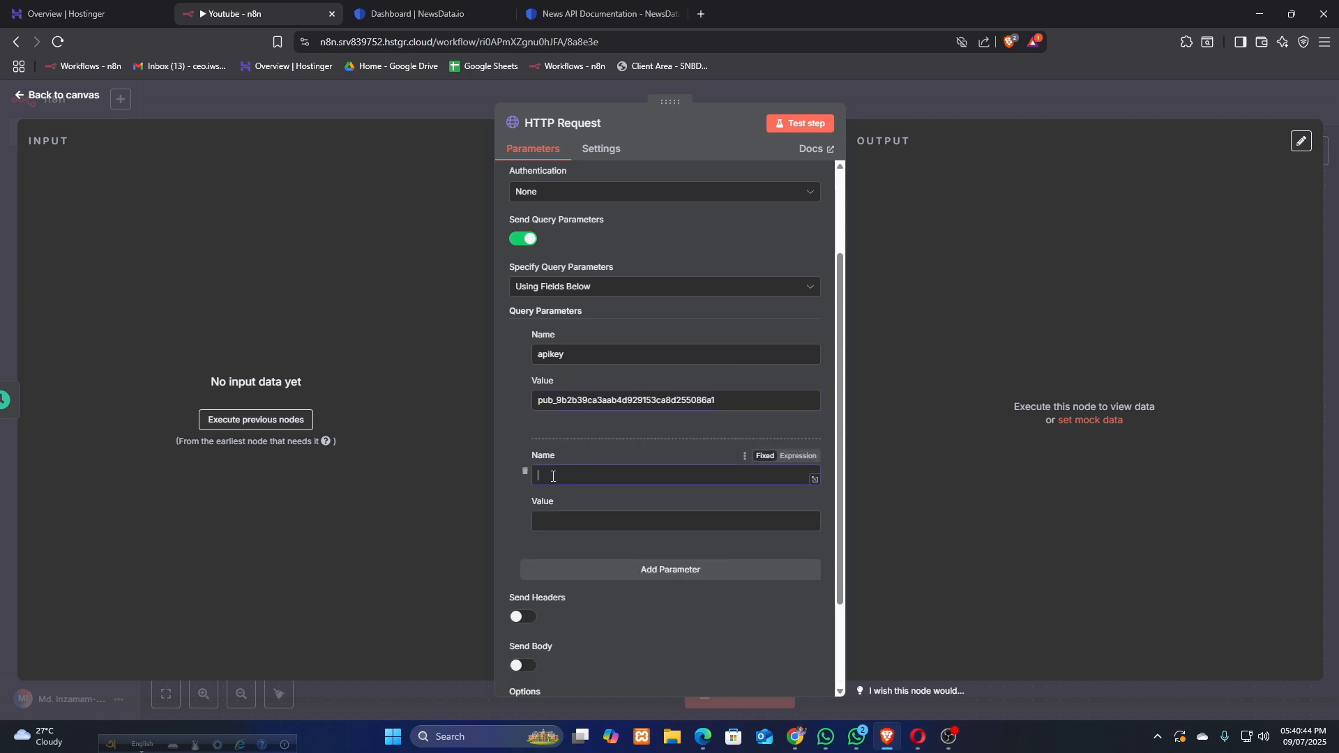
{"action": "left_click", "coordinate": [553, 476]}
{"action": "key", "text": "super+v"}
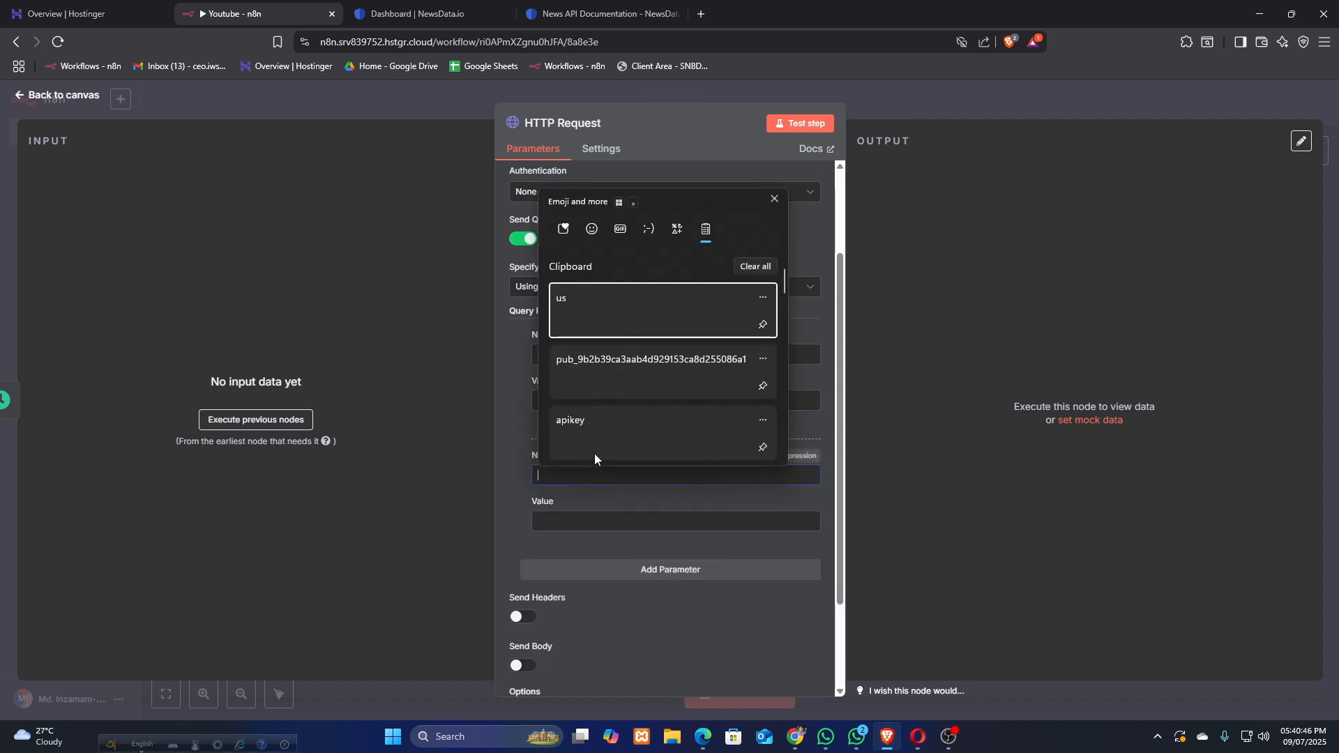
{"action": "left_click", "coordinate": [560, 5]}
{"action": "scroll", "coordinate": [461, 383], "scroll_direction": "down", "scroll_amount": 10}
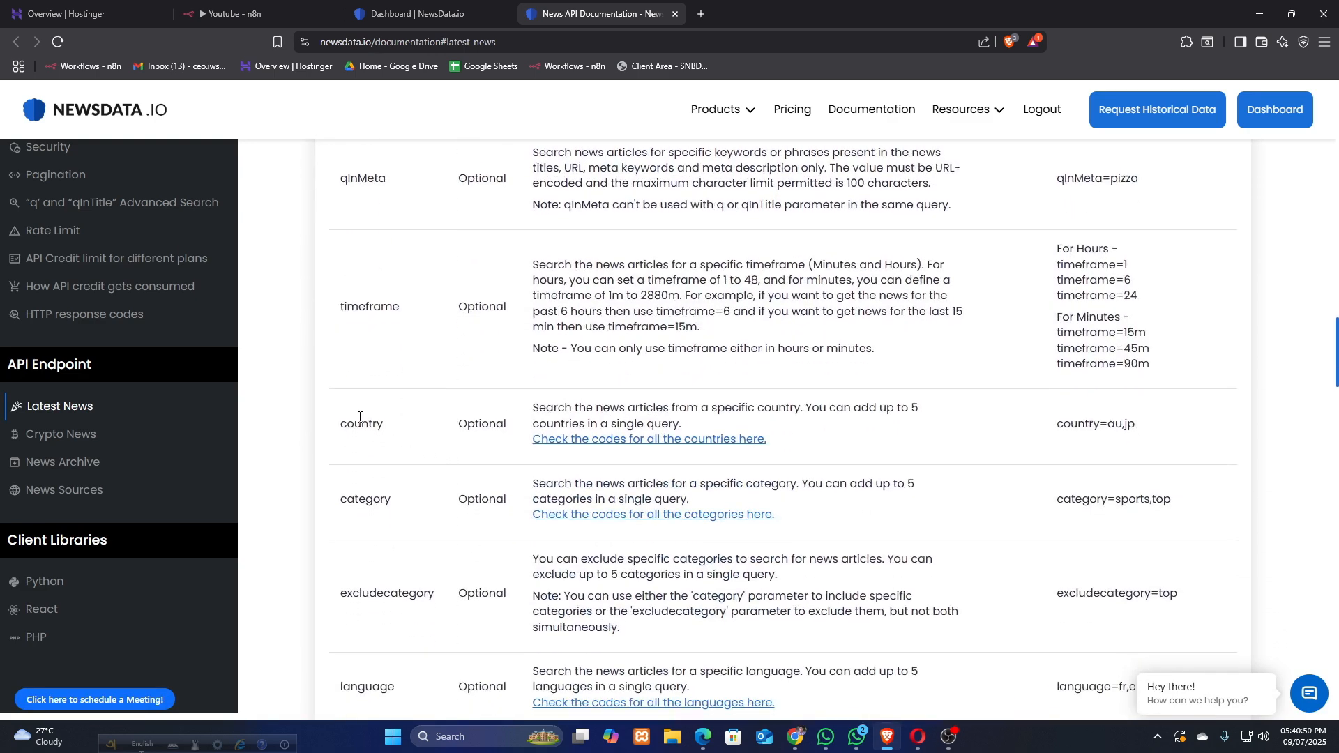
{"action": "double_click", "coordinate": [359, 416]}
{"action": "left_click", "coordinate": [230, 14]}
{"action": "left_click", "coordinate": [587, 477]}
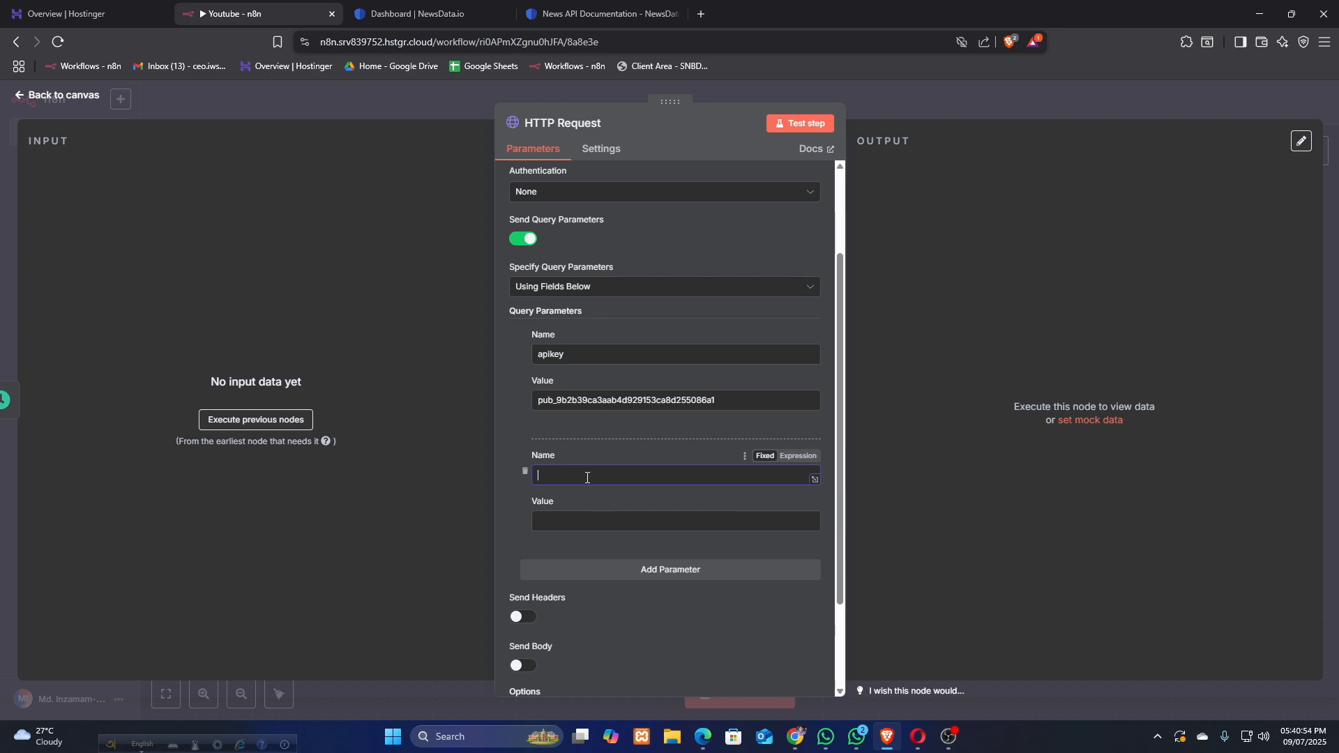
Look up the United States code in the documentation's Supported Countries list and set the country parameter's value to us in n8n.
{"action": "left_click", "coordinate": [600, 14]}
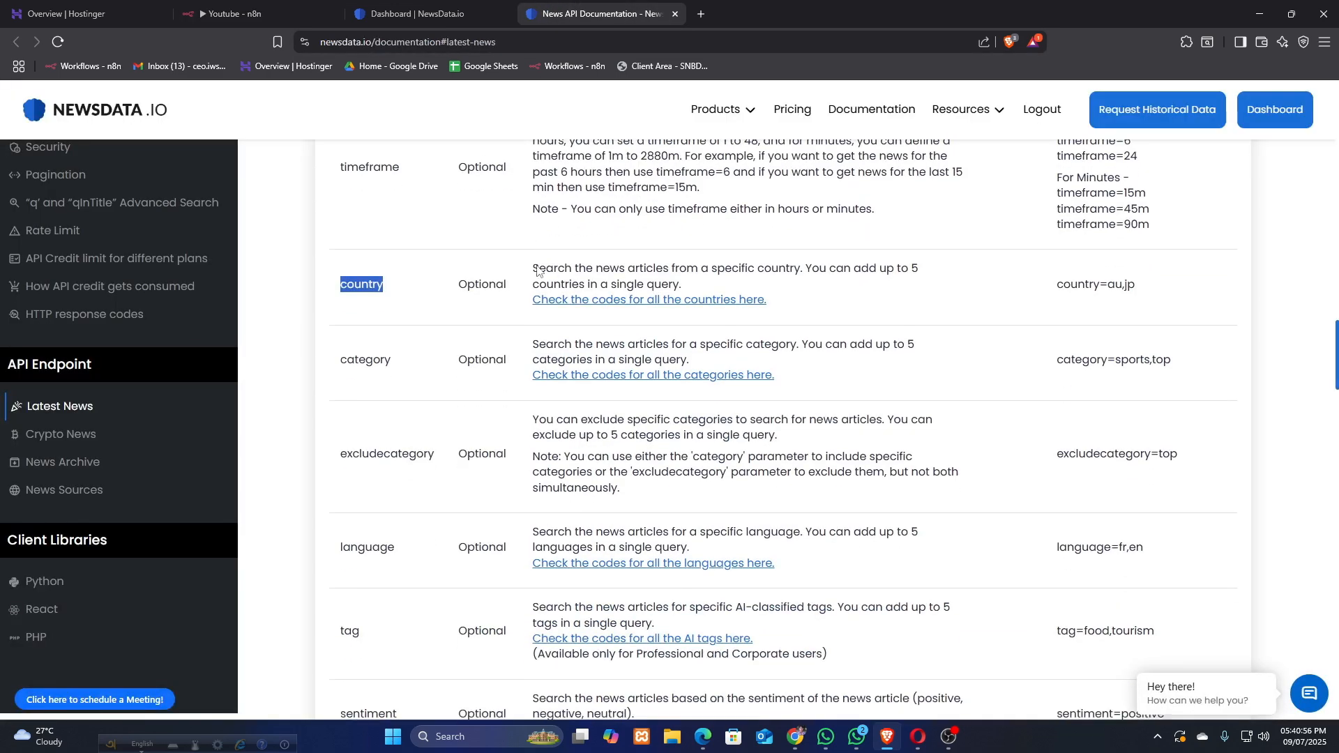
{"action": "left_click", "coordinate": [618, 301]}
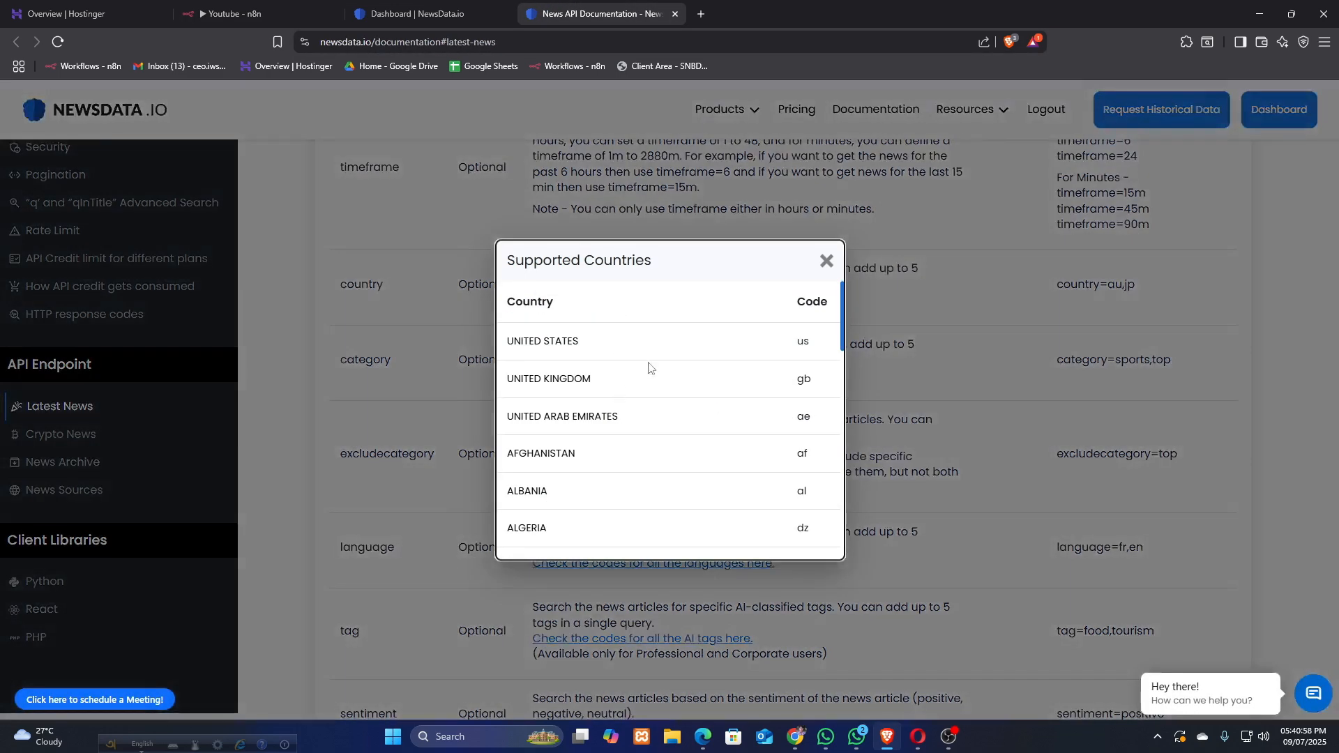
{"action": "scroll", "coordinate": [656, 367], "scroll_direction": "down", "scroll_amount": 8}
{"action": "scroll", "coordinate": [659, 376], "scroll_direction": "up", "scroll_amount": 8}
{"action": "left_click_drag", "start_coordinate": [544, 343], "coordinate": [728, 396]}
{"action": "left_click", "coordinate": [728, 396]}
{"action": "left_click", "coordinate": [237, 13]}
{"action": "left_click", "coordinate": [632, 519]}
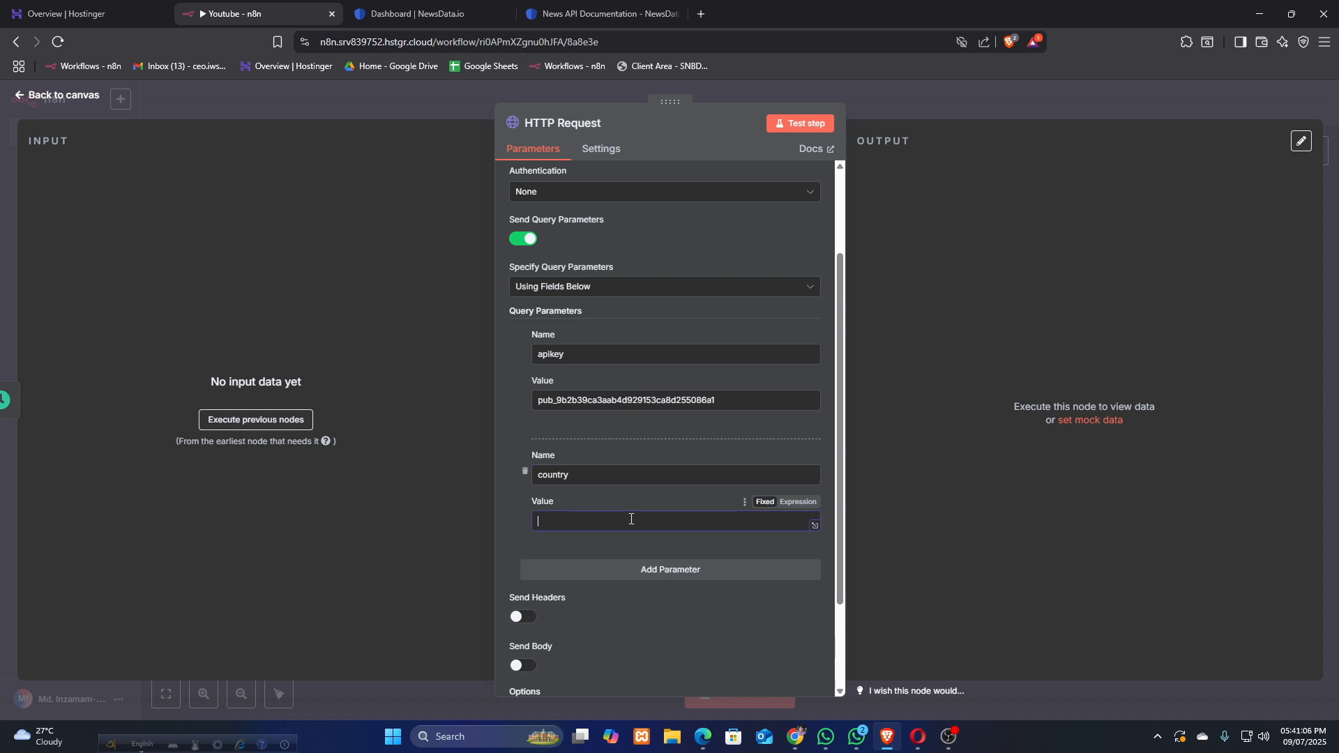
Add a third query parameter in n8n and name it category, copying the name from the tutorial page in Opera.
{"action": "scroll", "coordinate": [642, 495], "scroll_direction": "down", "scroll_amount": 2}
{"action": "left_click", "coordinate": [656, 450]}
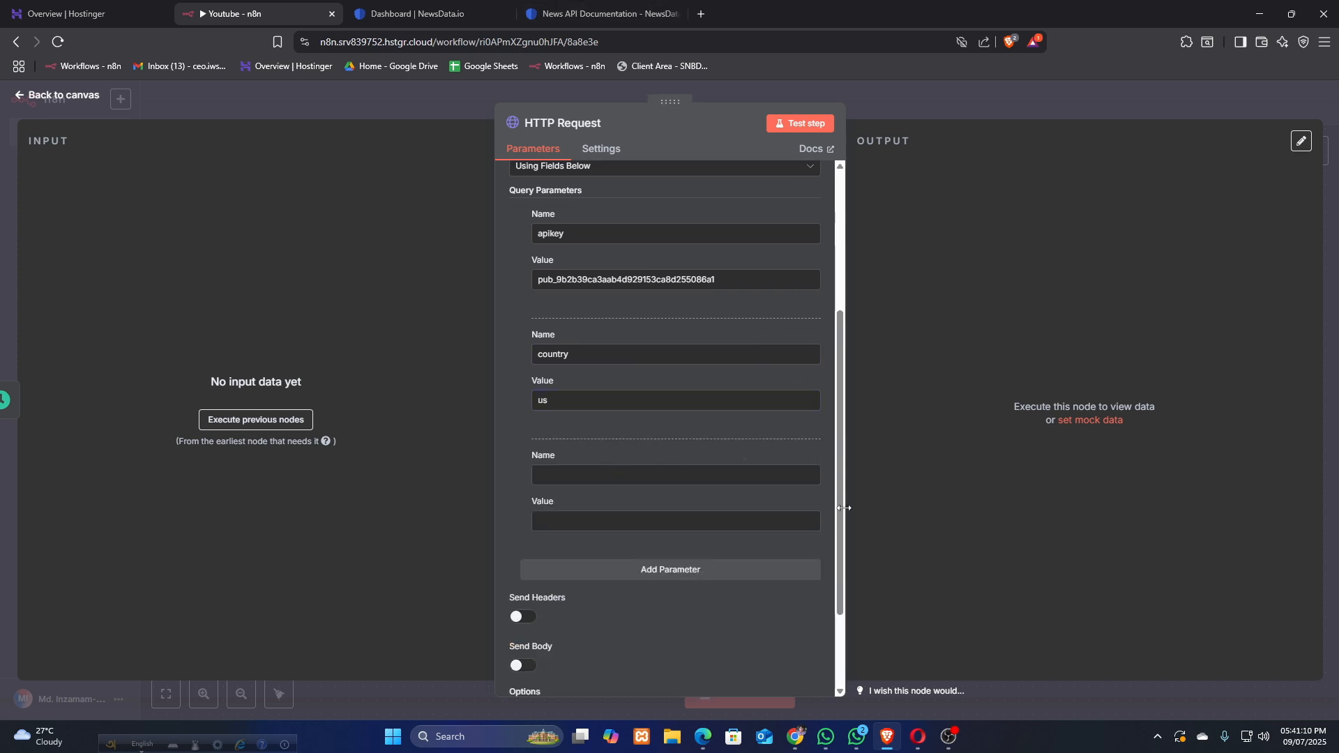
{"action": "left_click", "coordinate": [918, 737]}
{"action": "scroll", "coordinate": [293, 474], "scroll_direction": "down", "scroll_amount": 1}
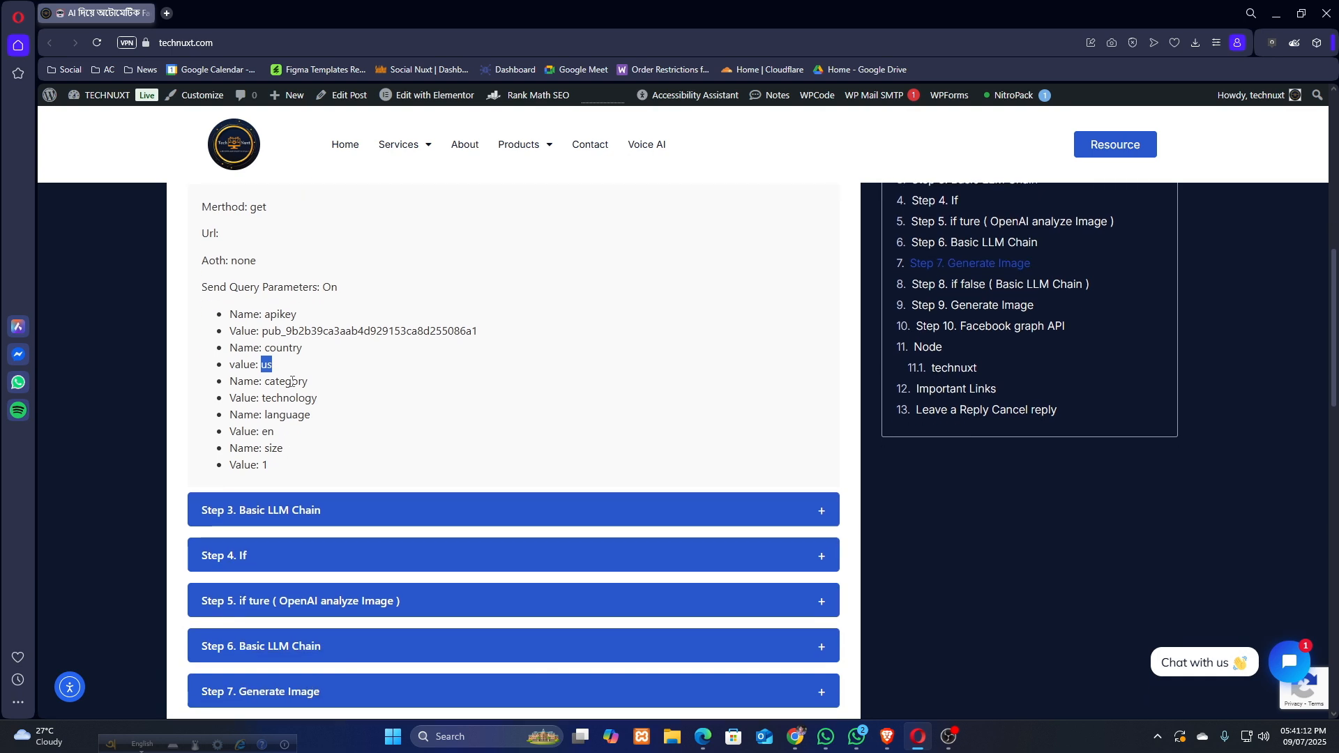
{"action": "double_click", "coordinate": [292, 381]}
{"action": "key", "text": "ctrl+c"}
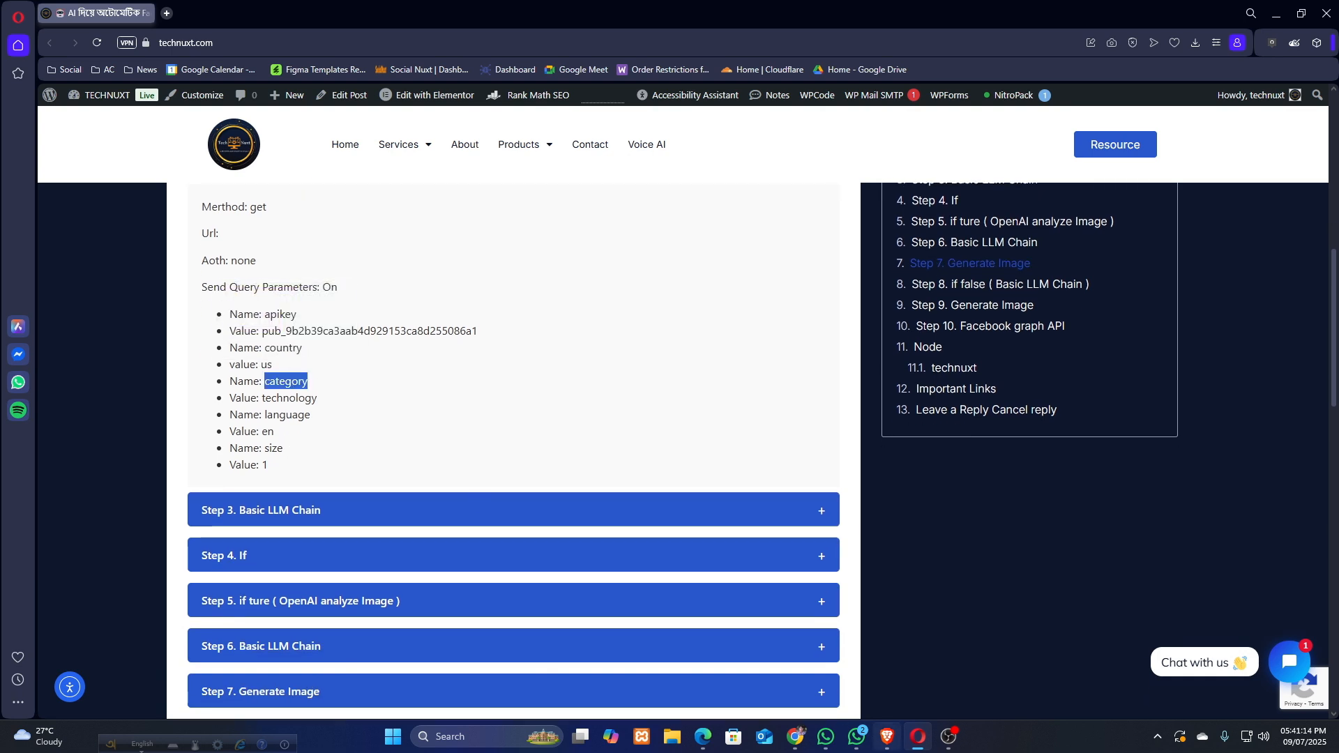
{"action": "mouse_move", "coordinate": [711, 747]}
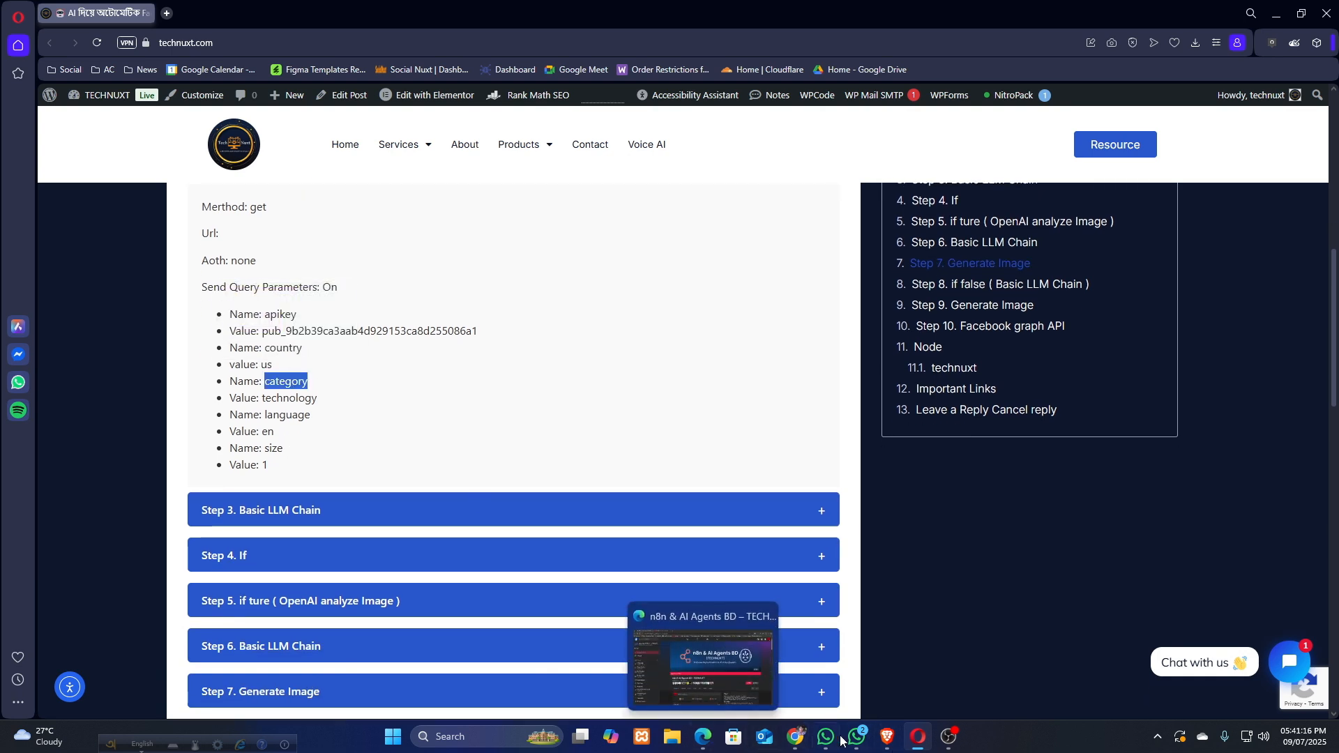
{"action": "left_click", "coordinate": [888, 738]}
{"action": "left_click", "coordinate": [674, 473]}
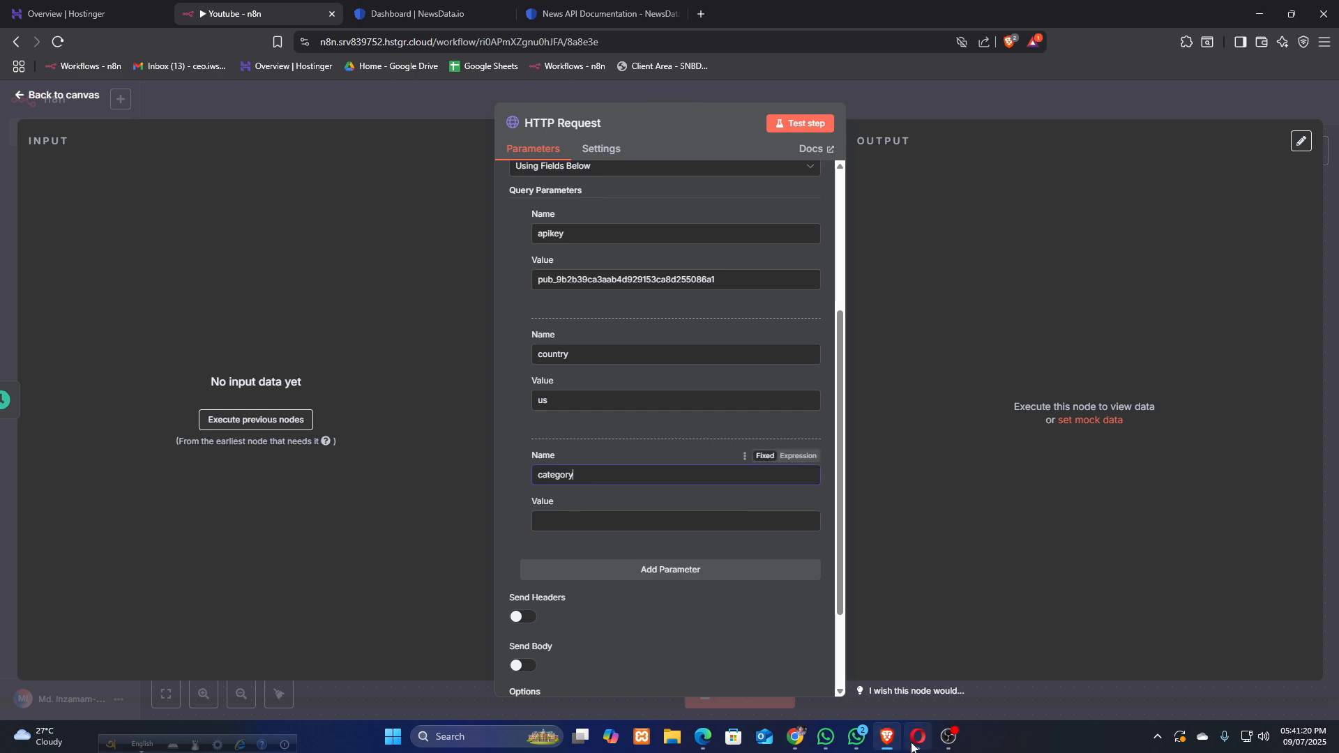
Set the category parameter's value to technology in n8n, copying it from the tutorial's Step 2 settings in Opera.
{"action": "left_click", "coordinate": [866, 691]}
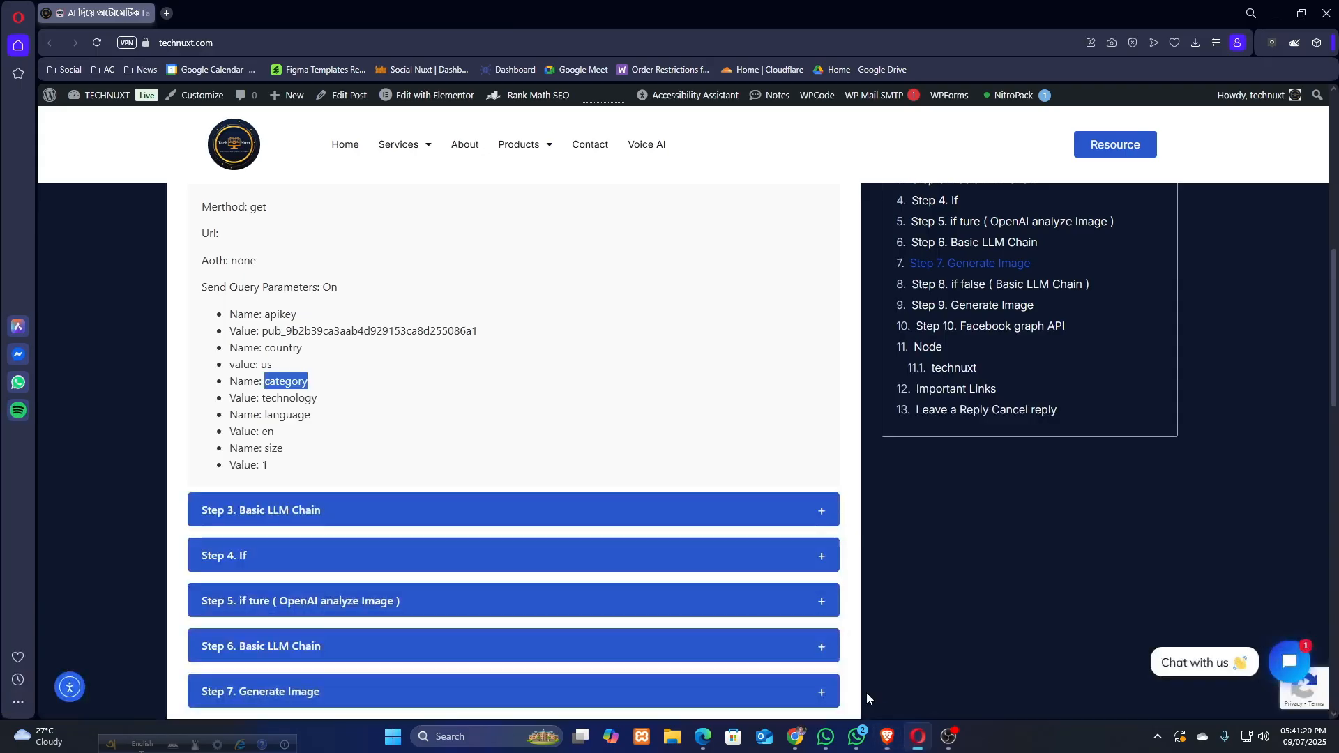
{"action": "double_click", "coordinate": [288, 398]}
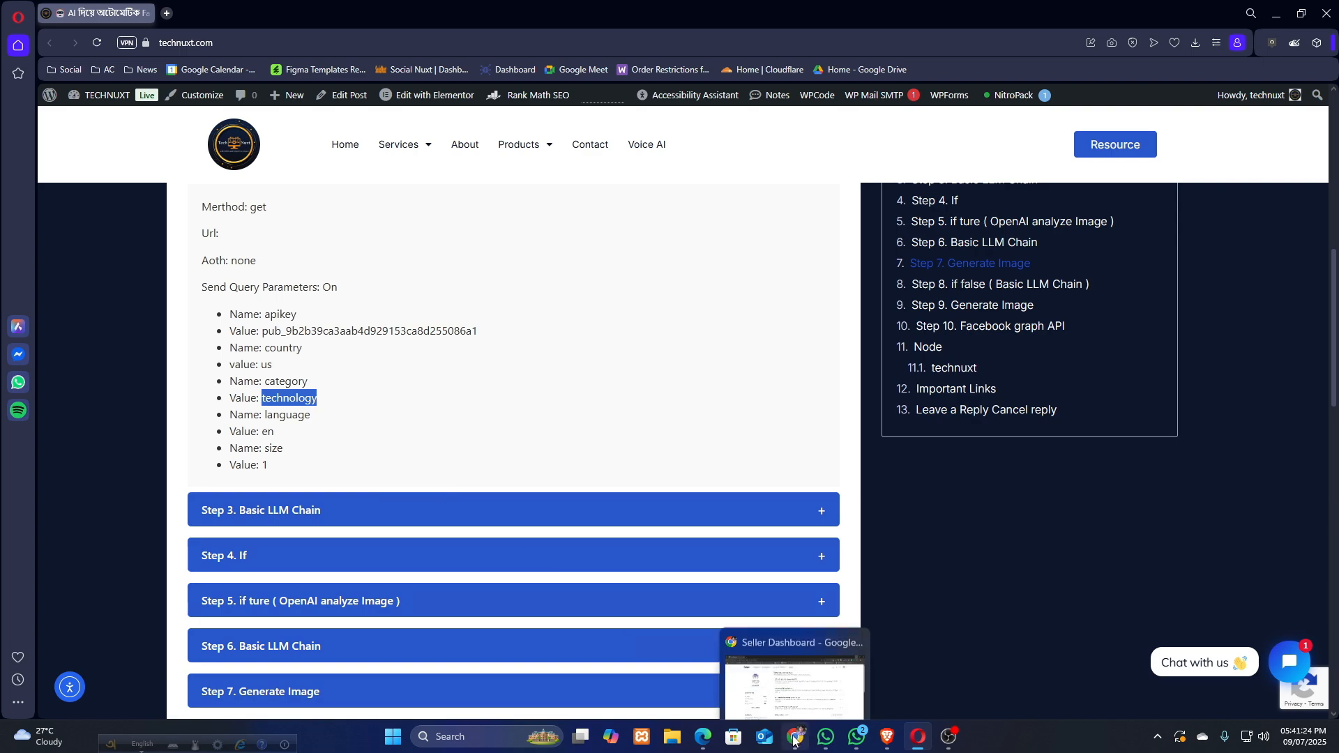
{"action": "left_click", "coordinate": [887, 738]}
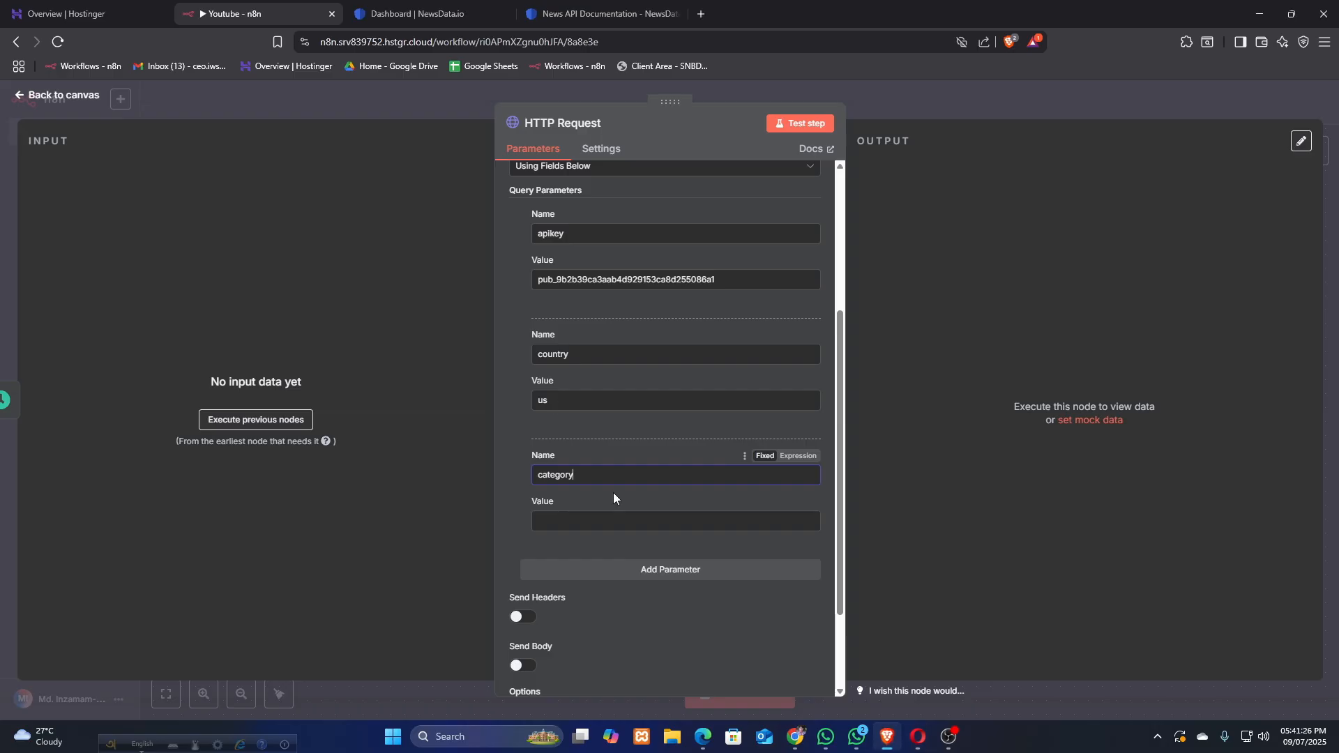
{"action": "left_click", "coordinate": [572, 517]}
{"action": "key", "text": "ctrl+v"}
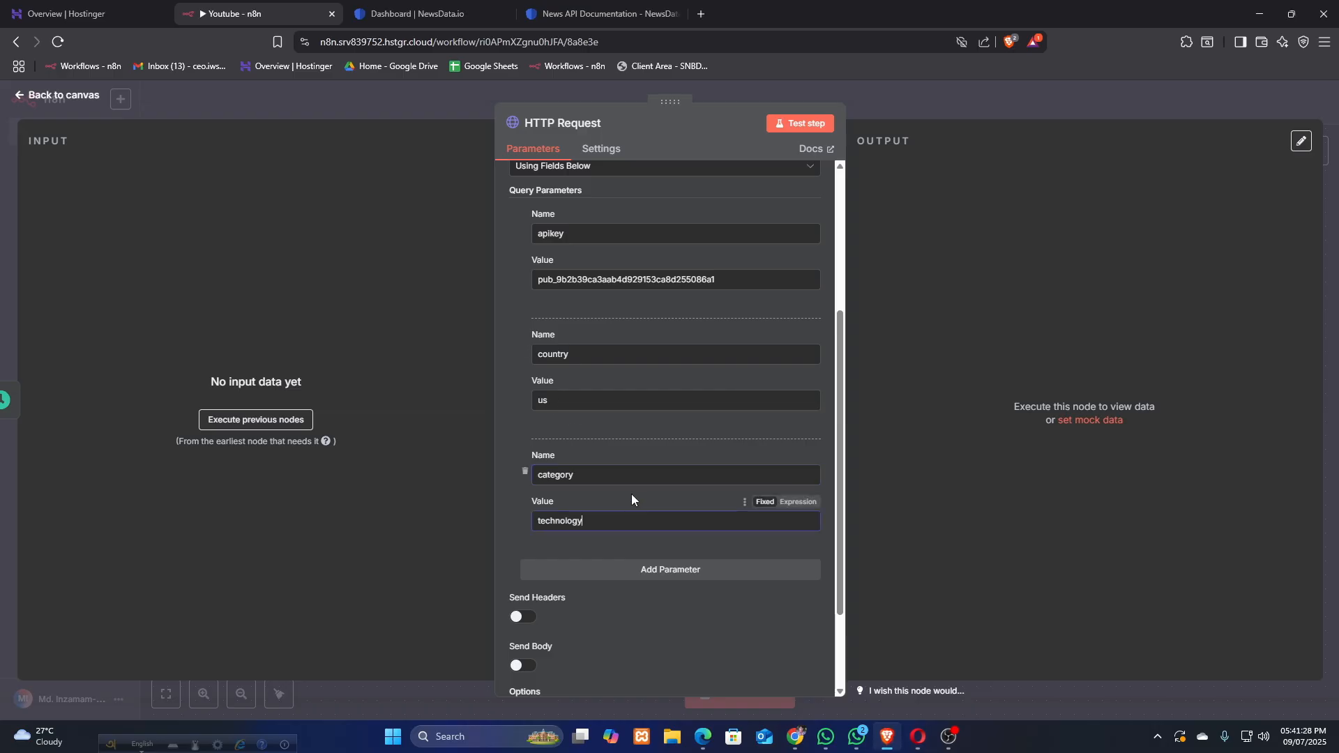
Add a fourth query parameter in n8n and name it language, copying the name from the tutorial page in Opera.
{"action": "left_click", "coordinate": [918, 738]}
{"action": "scroll", "coordinate": [666, 553], "scroll_direction": "down", "scroll_amount": 1}
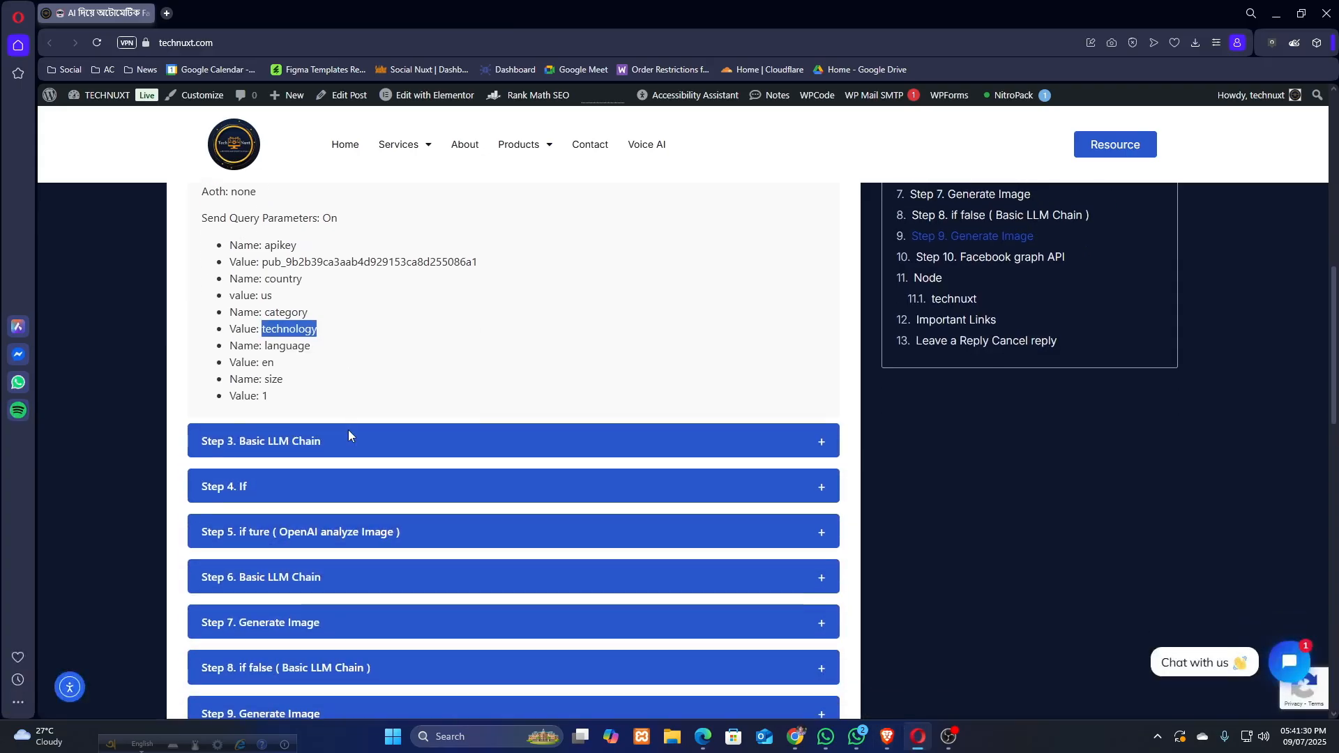
{"action": "double_click", "coordinate": [291, 345]}
{"action": "key", "text": "ctrl+c"}
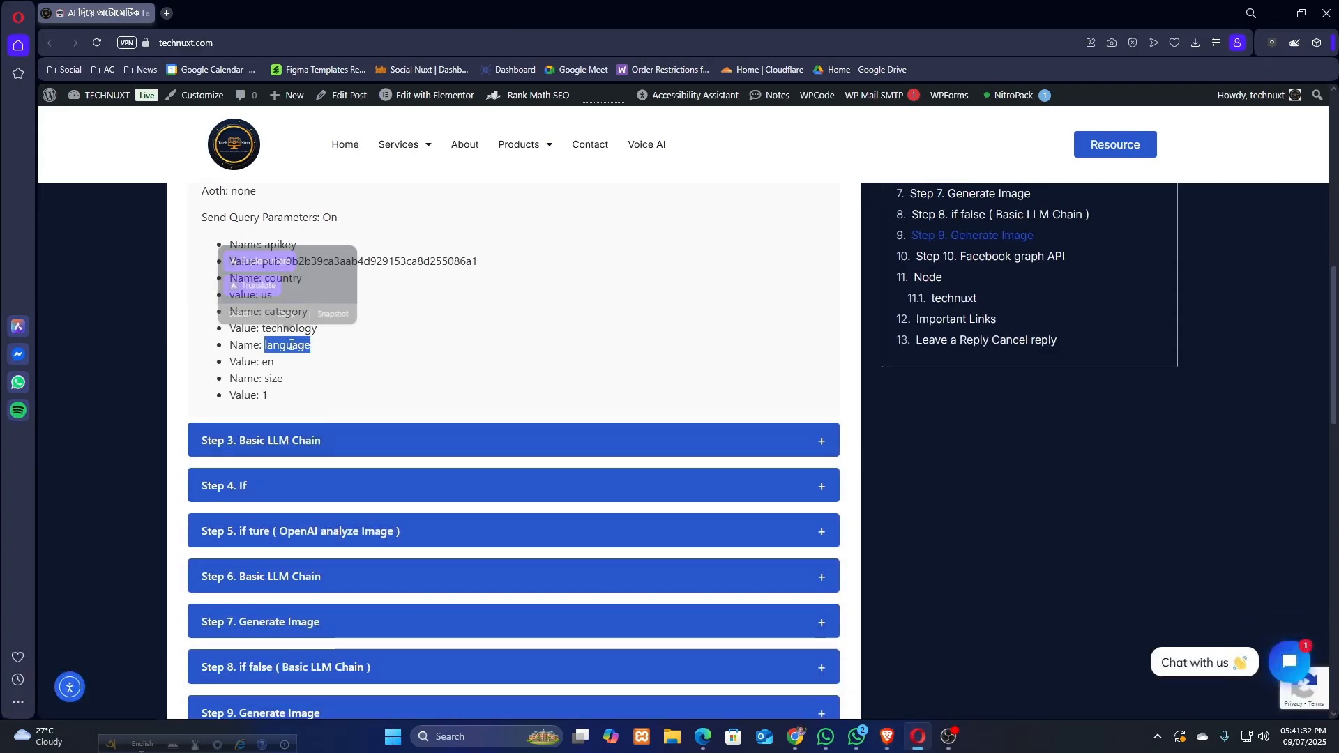
{"action": "left_click", "coordinate": [878, 741]}
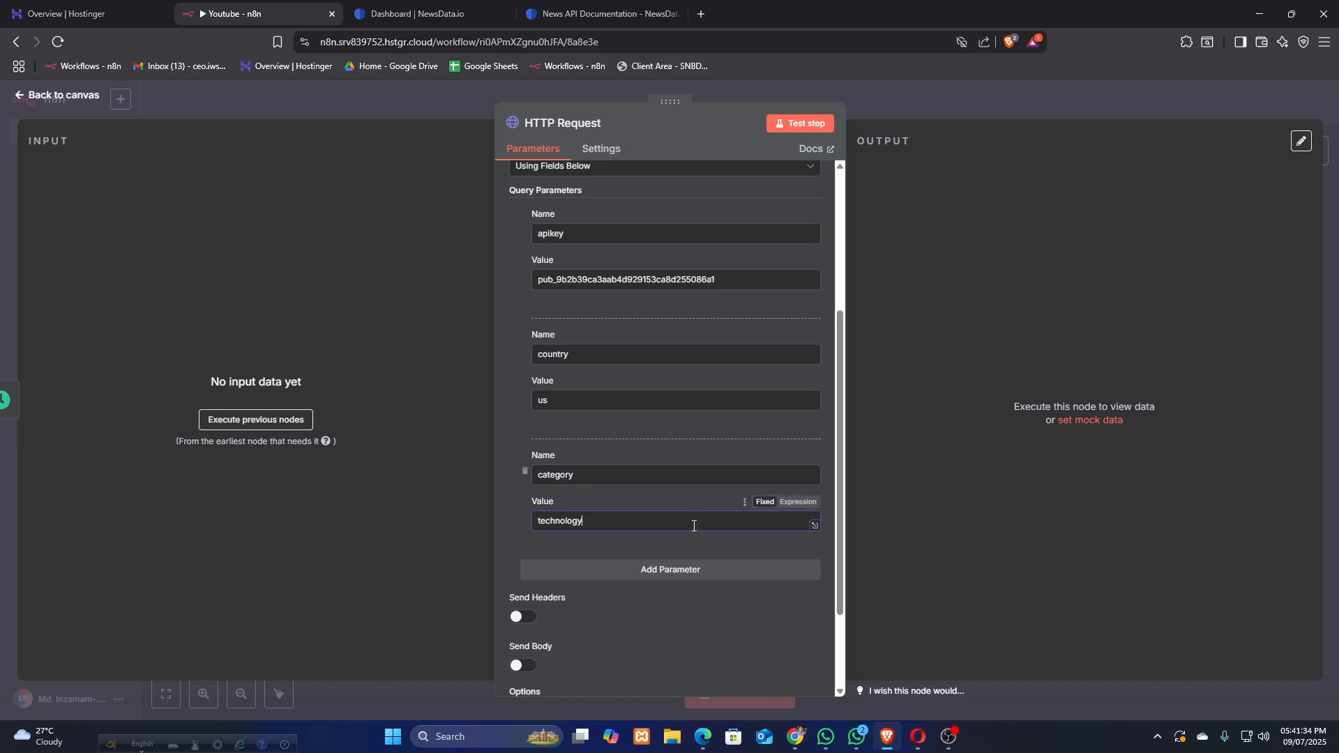
{"action": "scroll", "coordinate": [630, 535], "scroll_direction": "down", "scroll_amount": 1}
{"action": "left_click", "coordinate": [655, 503]}
{"action": "scroll", "coordinate": [627, 499], "scroll_direction": "down", "scroll_amount": 1}
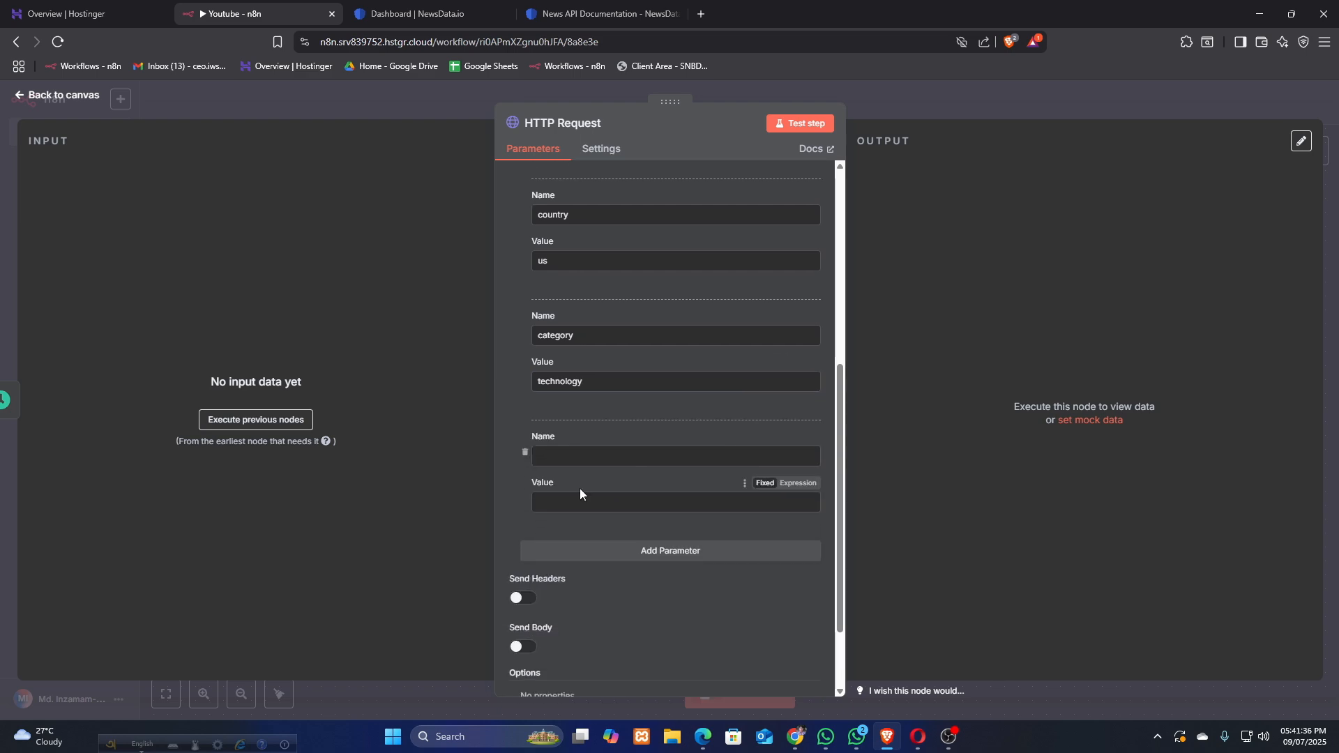
{"action": "left_click", "coordinate": [578, 456]}
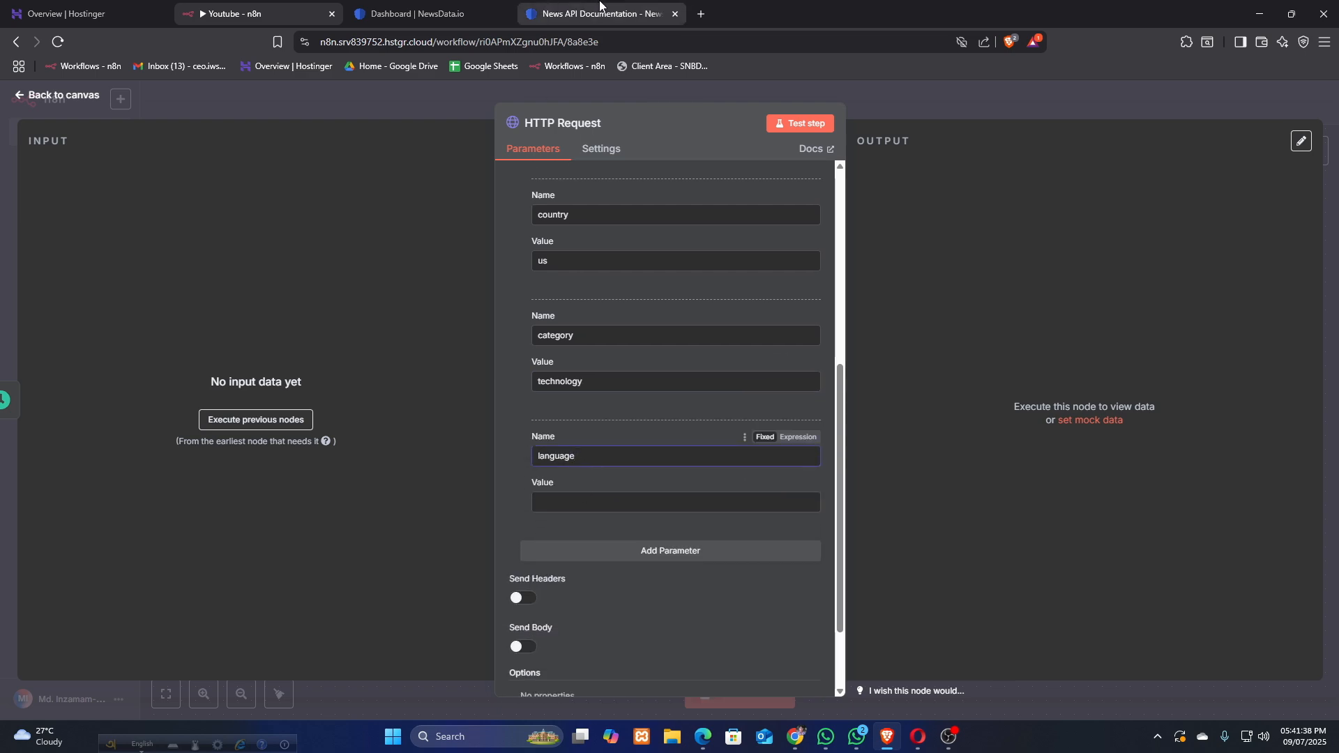
Look up the English code in the NewsData.io documentation's Supported Languages list and set the language parameter's value to en in n8n.
{"action": "left_click", "coordinate": [598, 14]}
{"action": "left_click", "coordinate": [284, 390]}
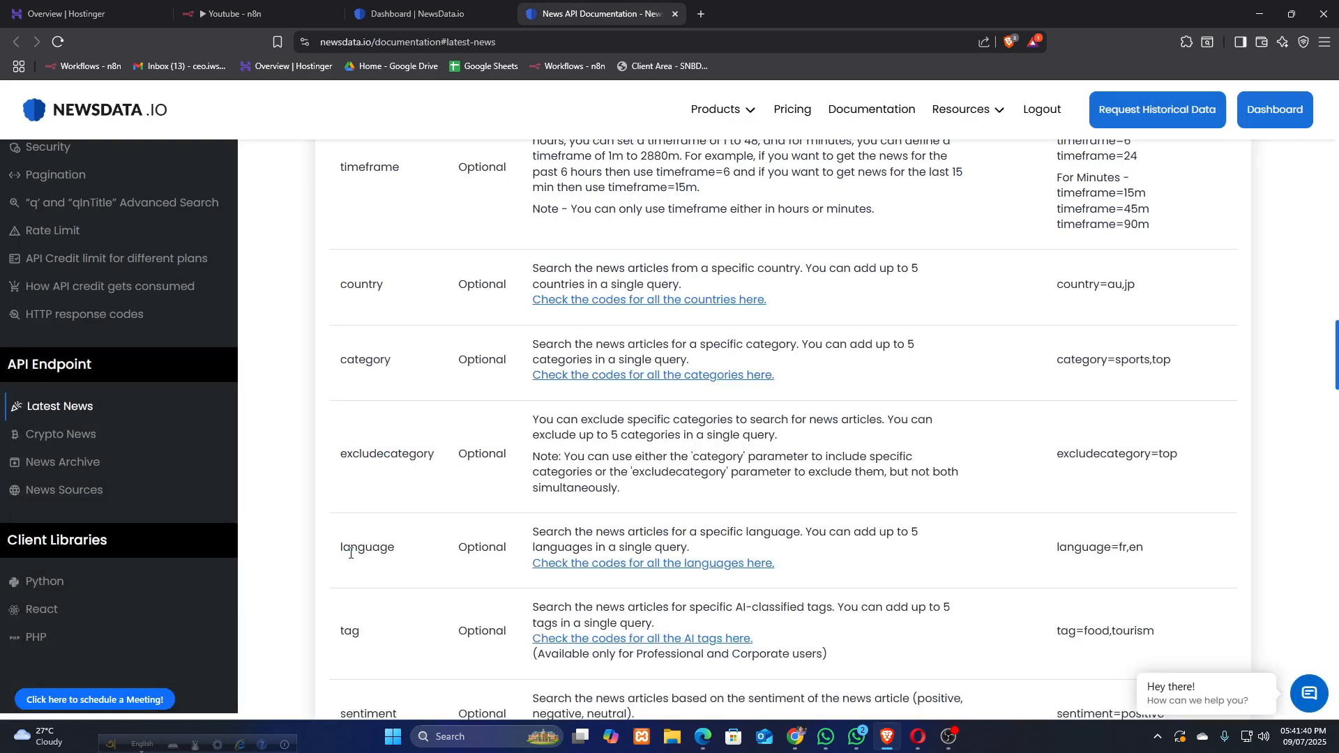
{"action": "left_click_drag", "start_coordinate": [351, 553], "coordinate": [400, 556]}
{"action": "left_click", "coordinate": [624, 566]}
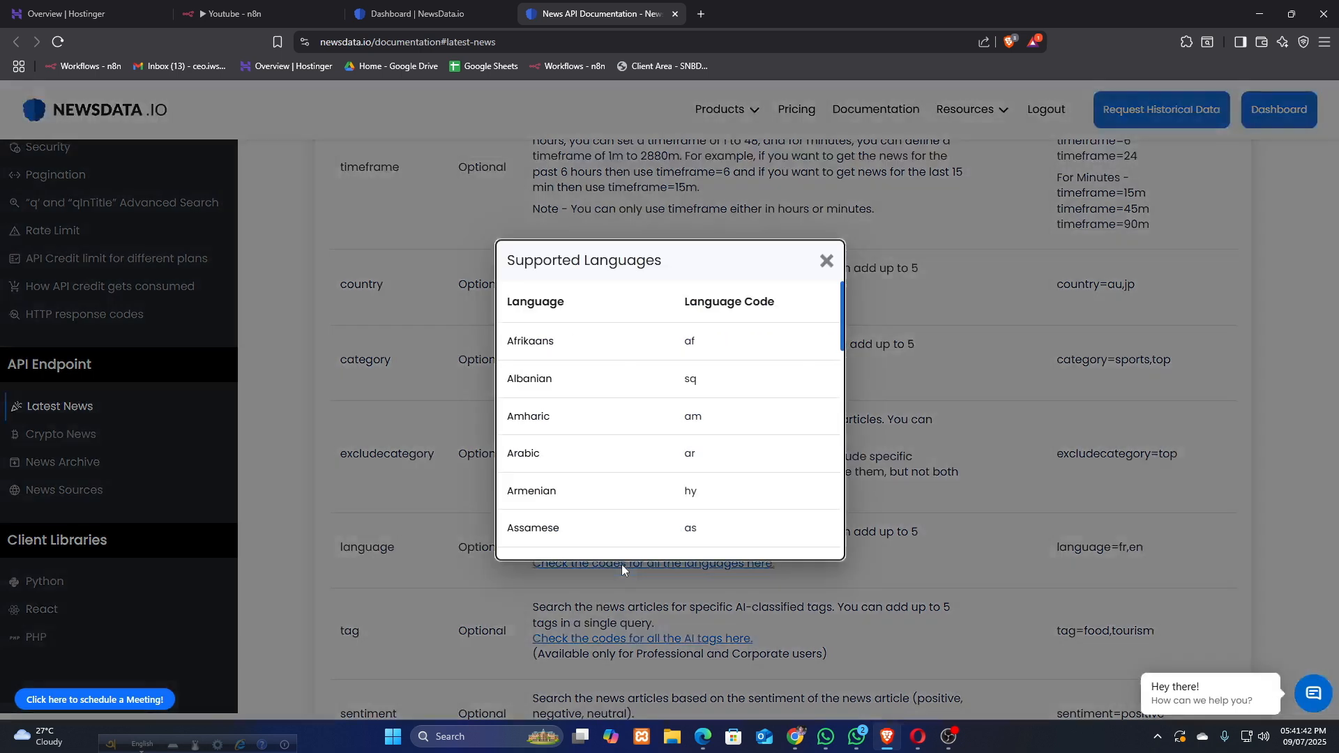
{"action": "scroll", "coordinate": [694, 389], "scroll_direction": "down", "scroll_amount": 10}
{"action": "scroll", "coordinate": [702, 389], "scroll_direction": "up", "scroll_amount": 1}
{"action": "scroll", "coordinate": [702, 388], "scroll_direction": "up", "scroll_amount": 10}
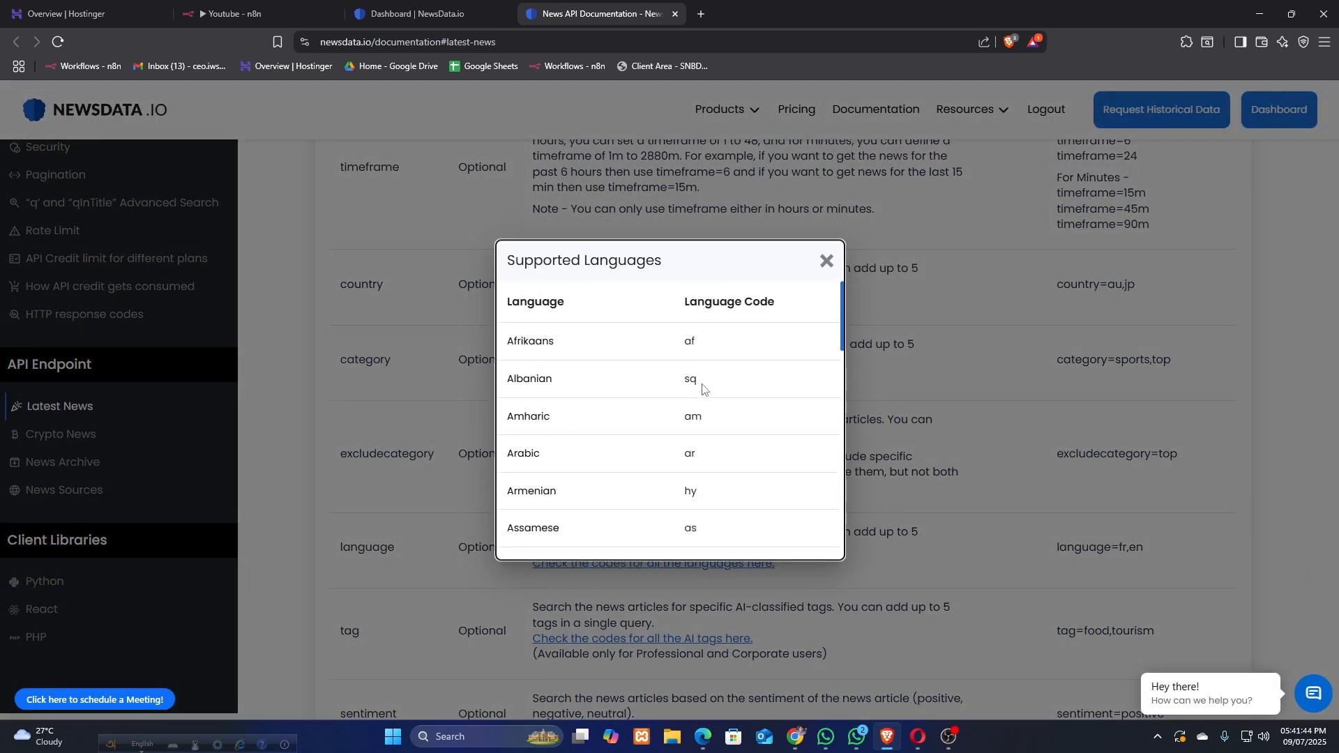
{"action": "scroll", "coordinate": [691, 418], "scroll_direction": "down", "scroll_amount": 6}
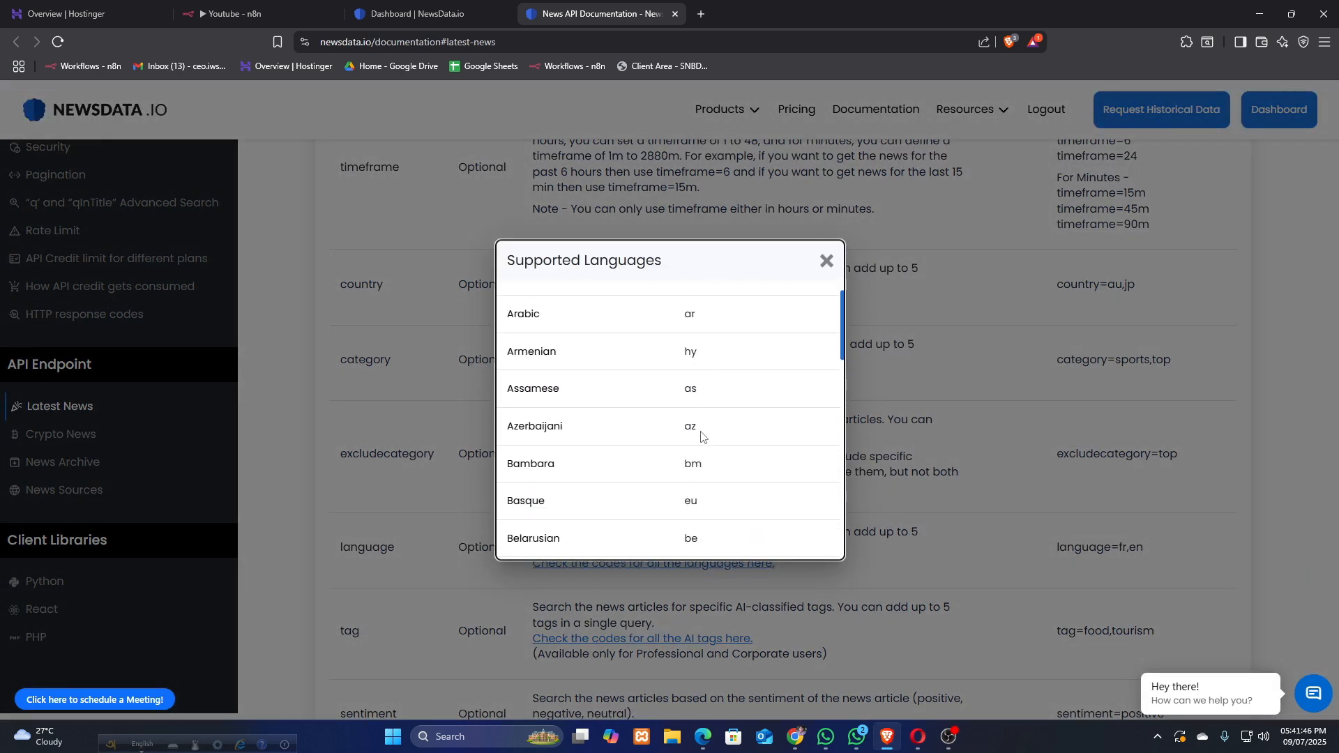
{"action": "scroll", "coordinate": [710, 443], "scroll_direction": "down", "scroll_amount": 8}
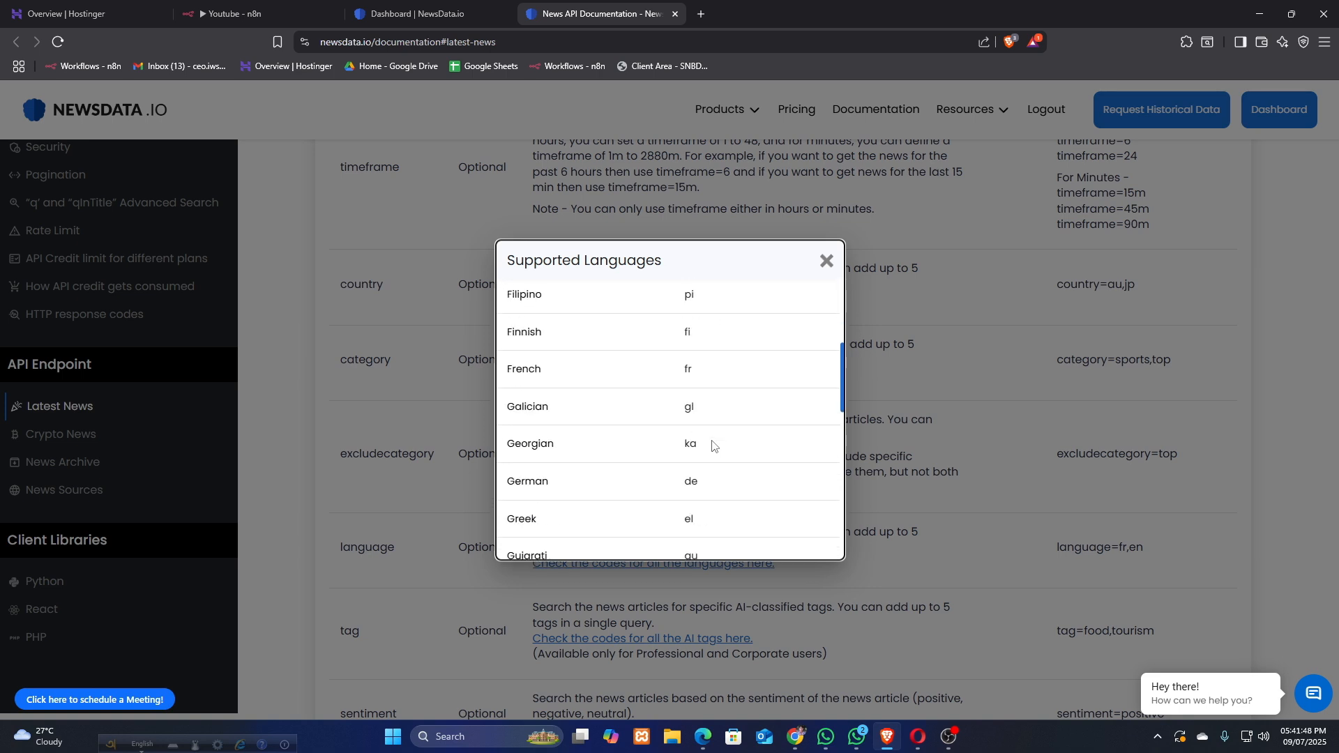
{"action": "scroll", "coordinate": [708, 442], "scroll_direction": "up", "scroll_amount": 5}
{"action": "scroll", "coordinate": [628, 436], "scroll_direction": "up", "scroll_amount": 6}
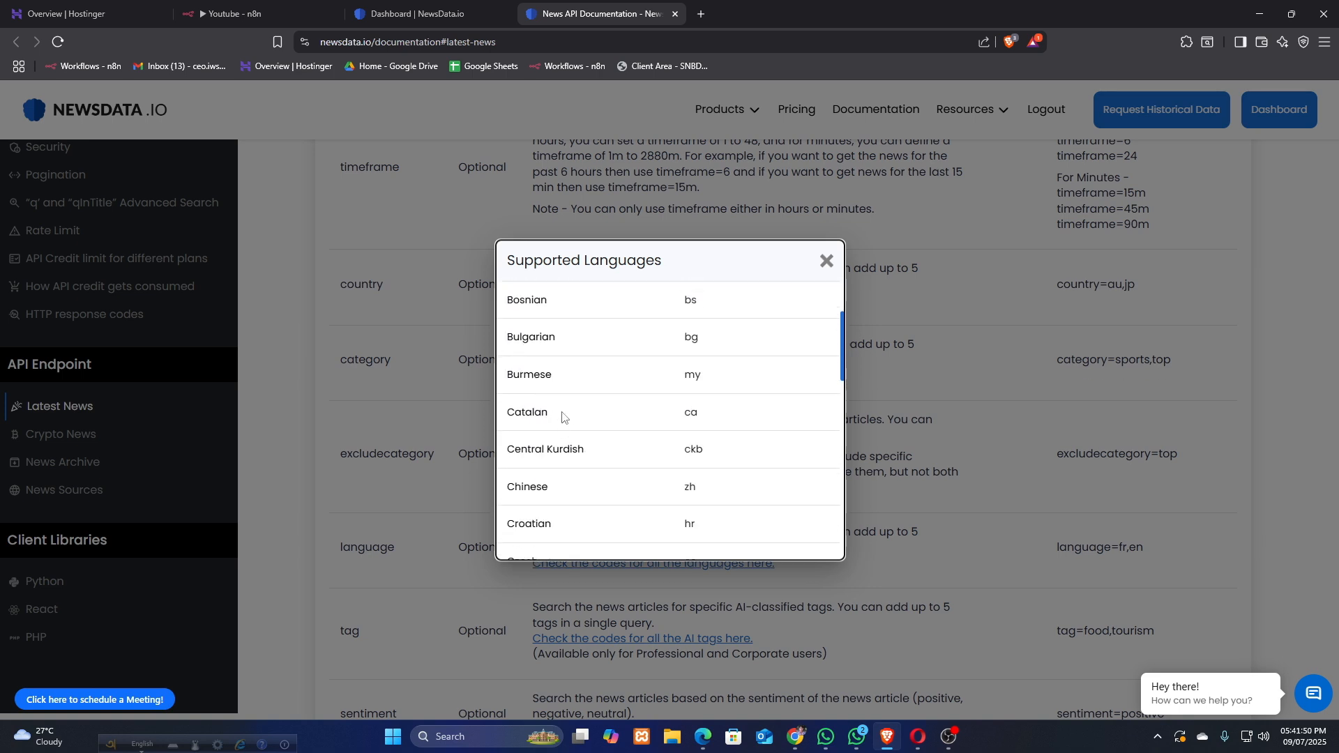
{"action": "scroll", "coordinate": [551, 415], "scroll_direction": "down", "scroll_amount": 20}
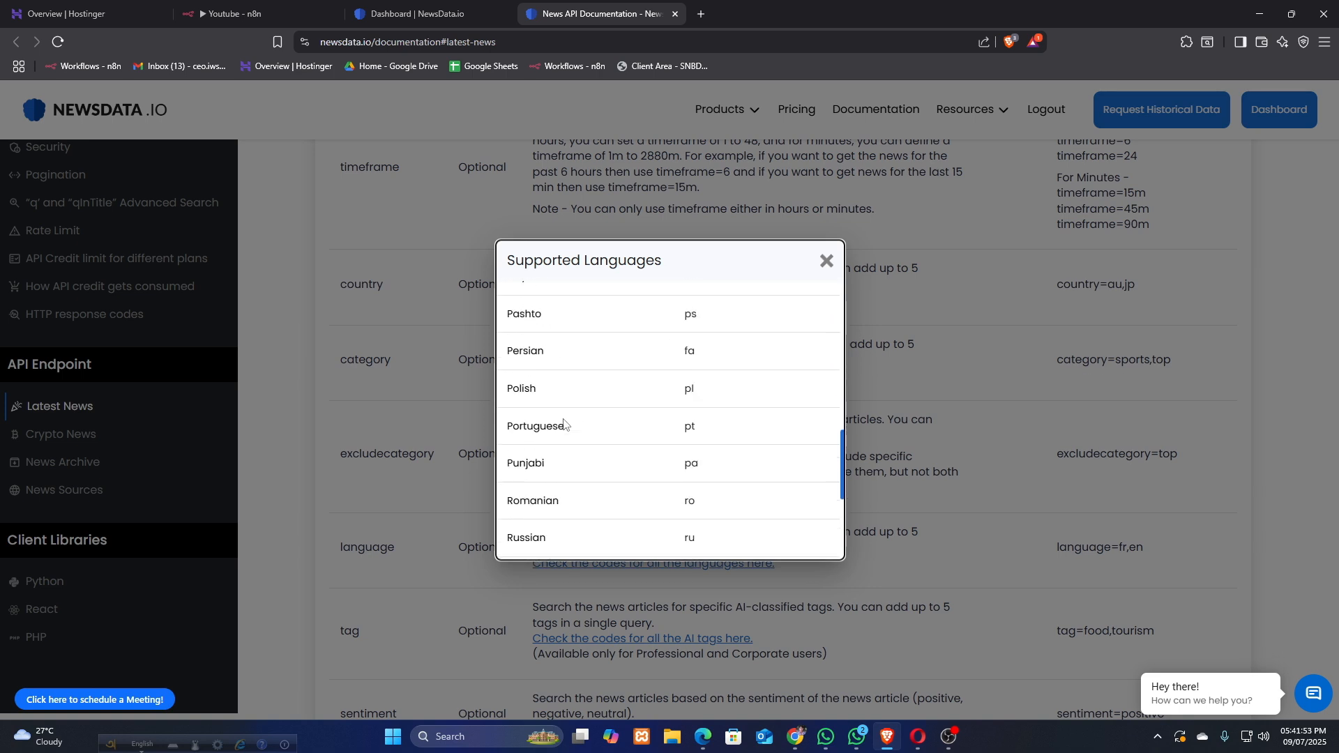
{"action": "scroll", "coordinate": [565, 418], "scroll_direction": "up", "scroll_amount": 20}
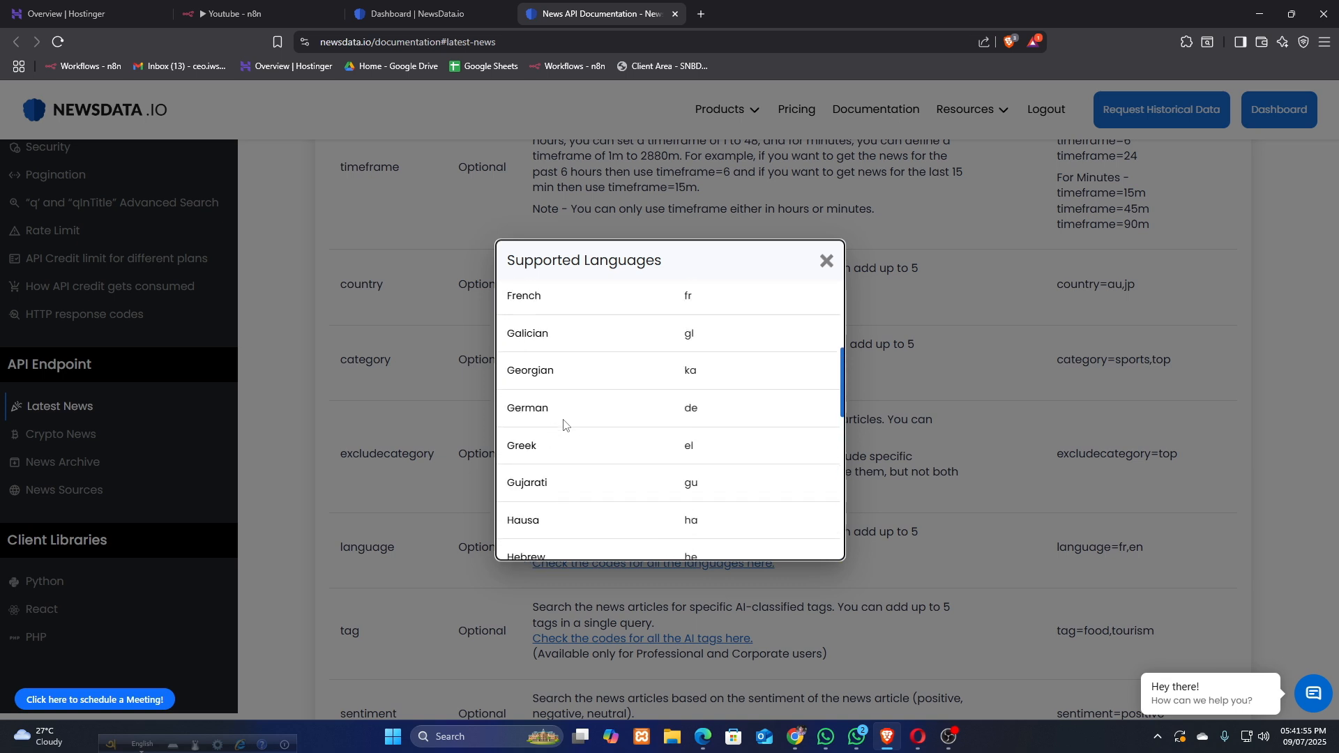
{"action": "scroll", "coordinate": [556, 429], "scroll_direction": "down", "scroll_amount": 6}
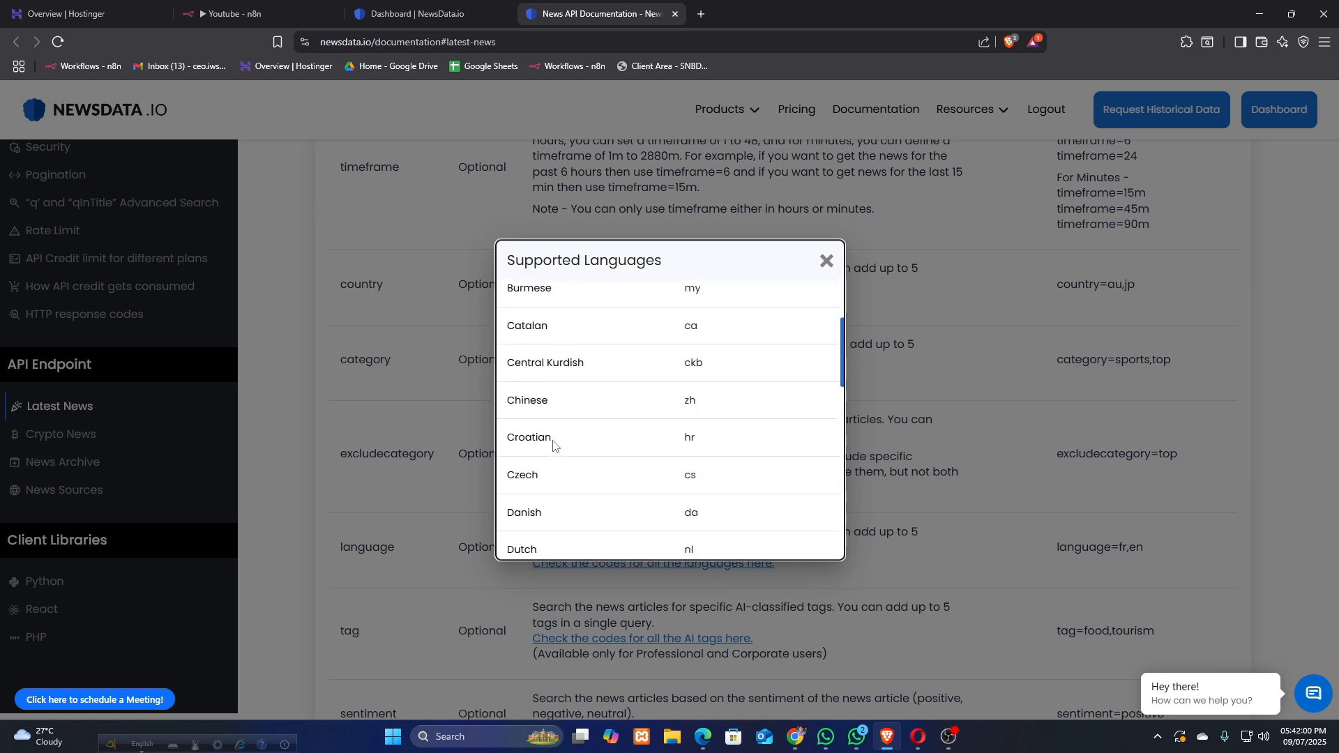
{"action": "left_click_drag", "start_coordinate": [510, 353], "coordinate": [719, 366]}
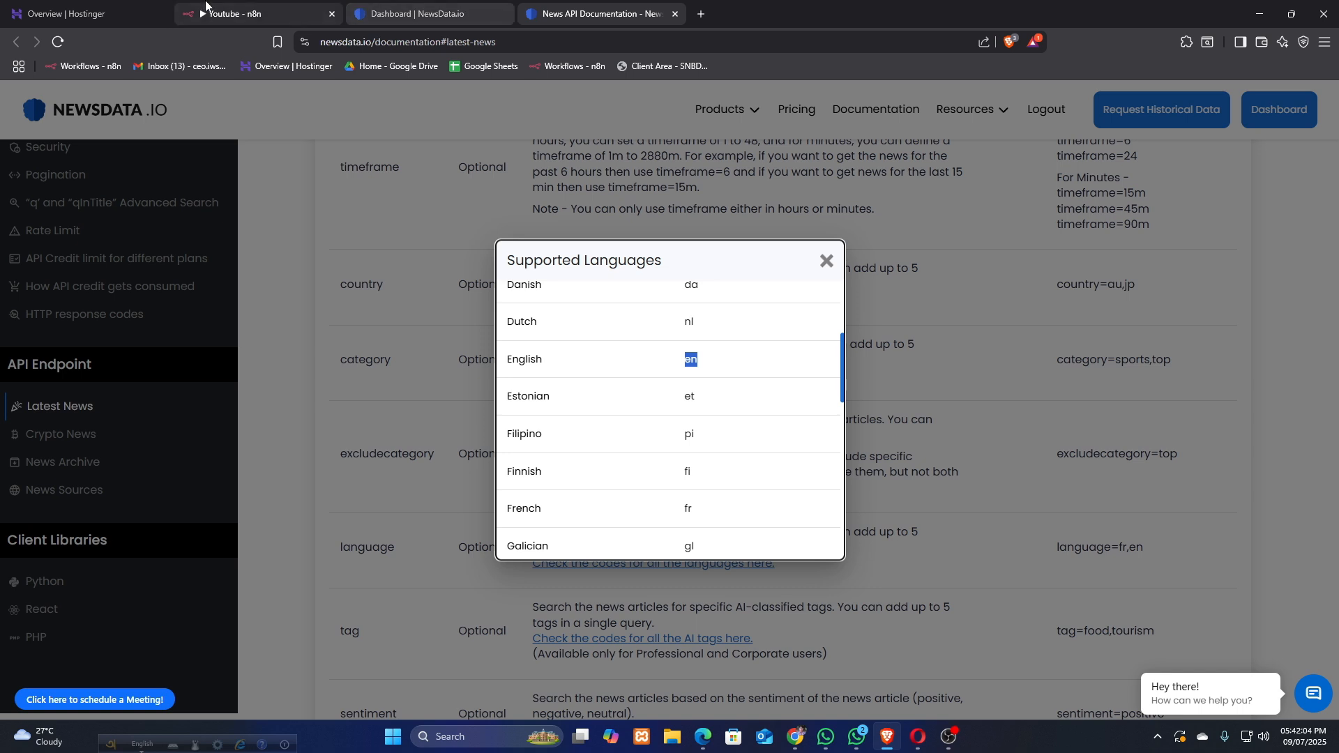
{"action": "left_click", "coordinate": [237, 13]}
{"action": "left_click", "coordinate": [590, 500]}
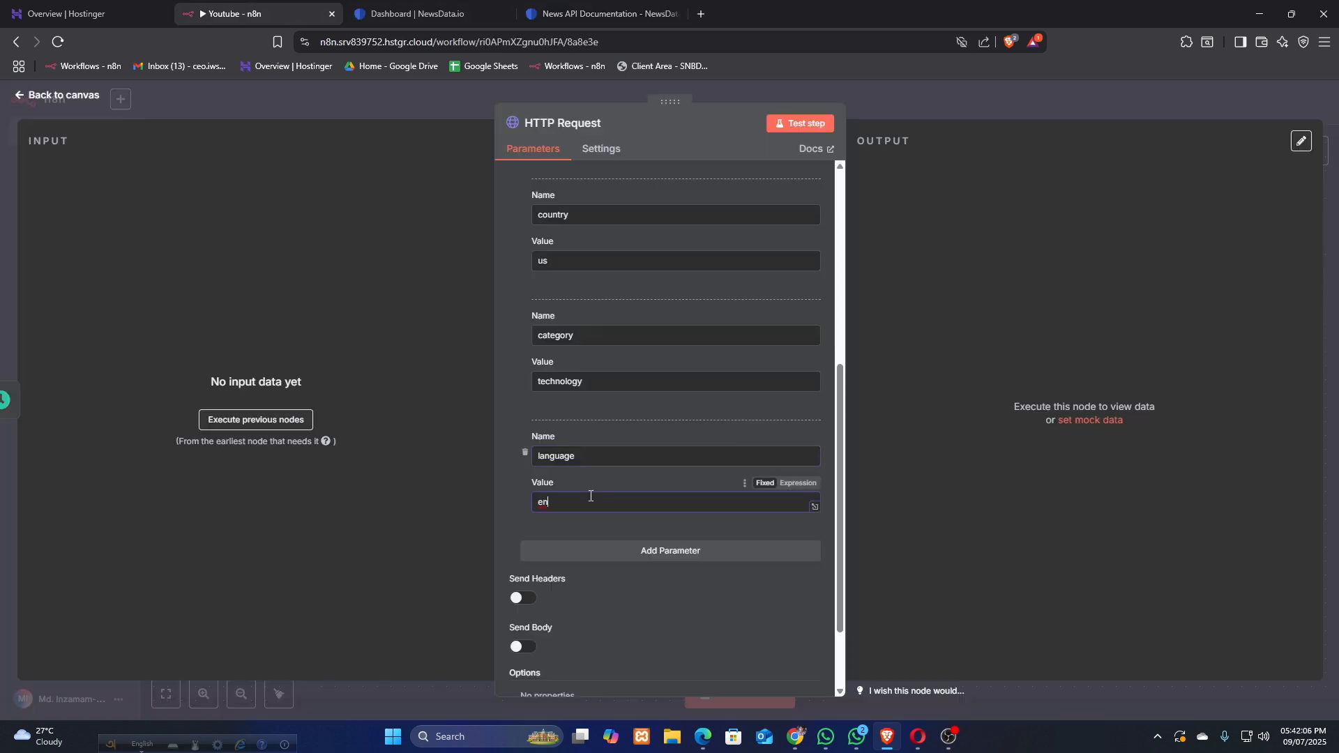
Add a fifth query parameter in n8n named size with the value 1, copying the name from the tutorial page in Opera.
{"action": "left_click", "coordinate": [616, 550]}
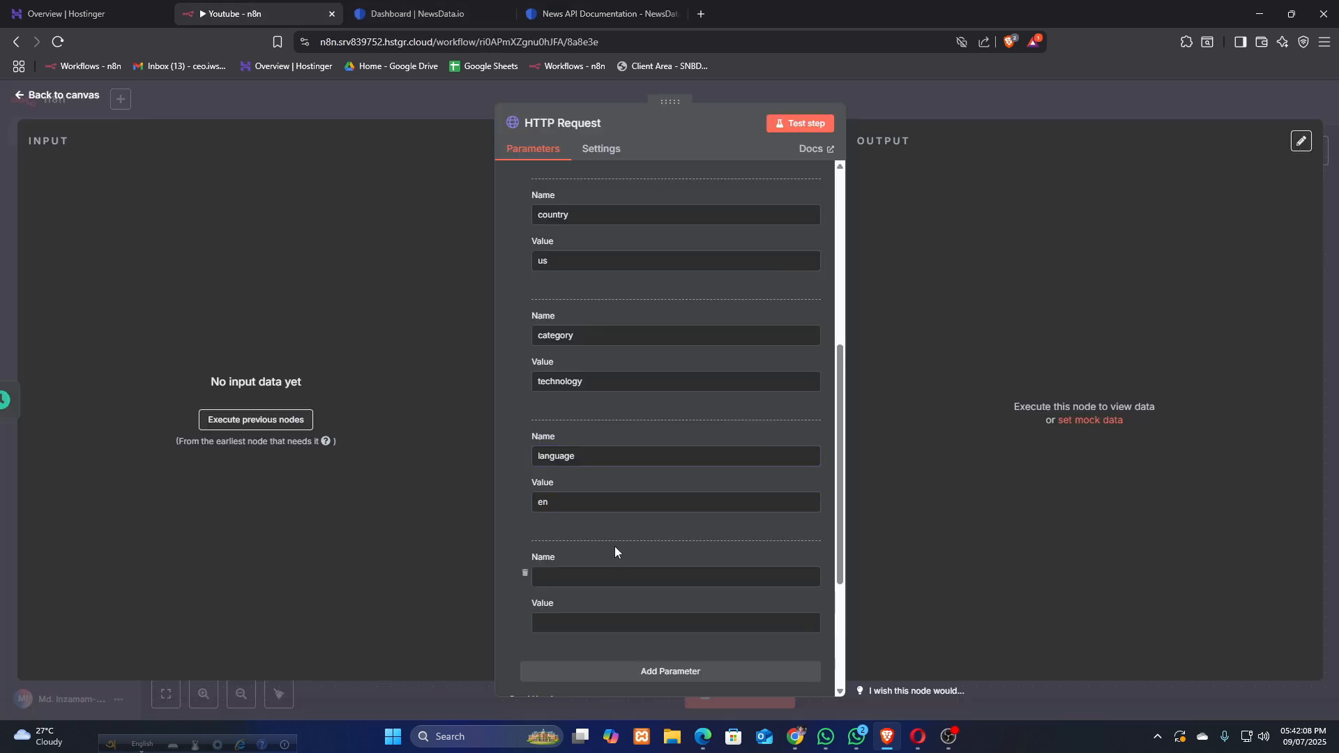
{"action": "left_click", "coordinate": [918, 736]}
{"action": "double_click", "coordinate": [273, 378]}
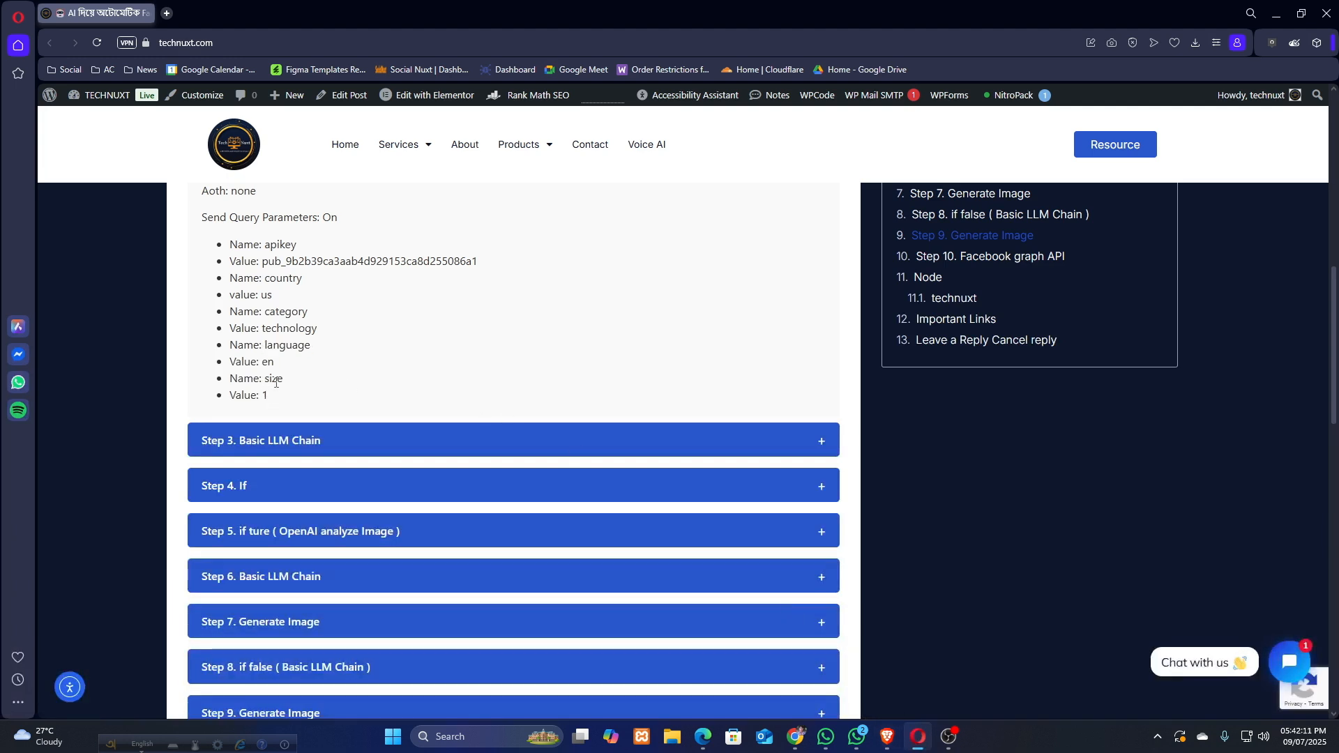
{"action": "left_click_drag", "start_coordinate": [274, 378], "coordinate": [412, 391]}
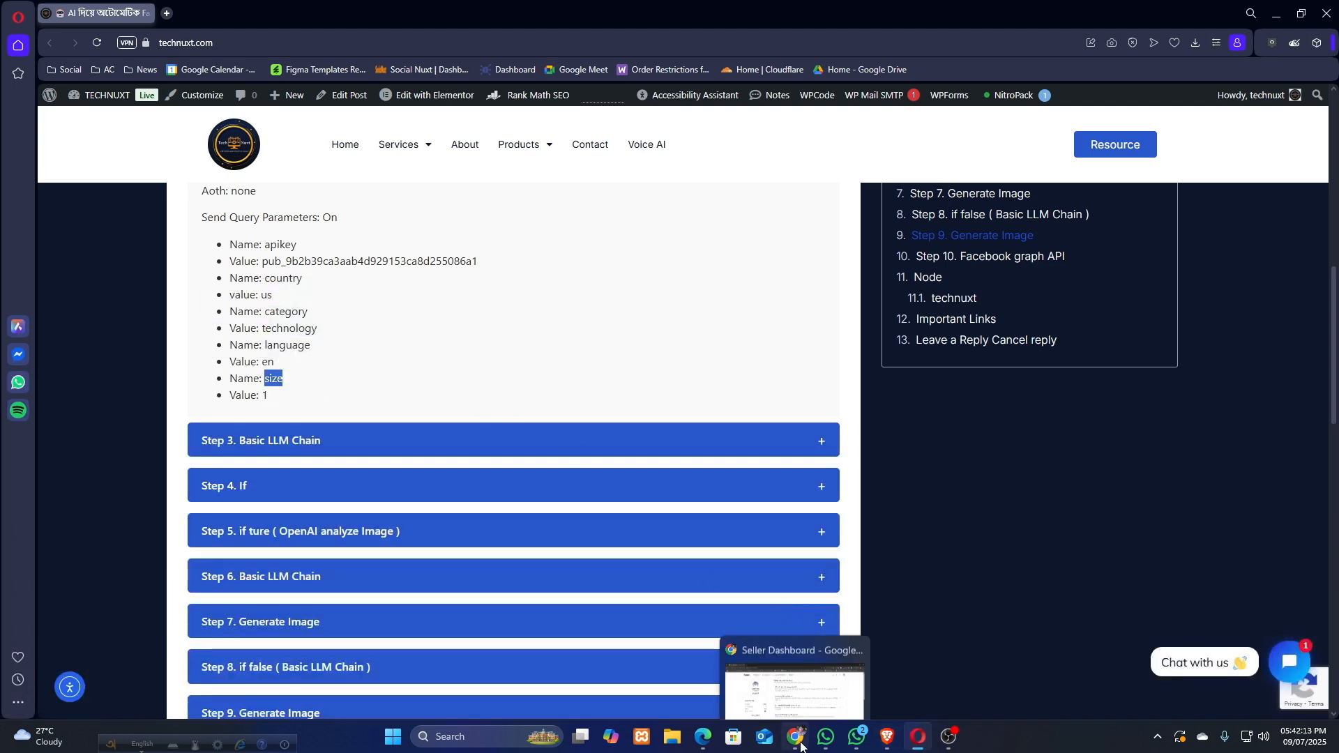
{"action": "left_click", "coordinate": [888, 738]}
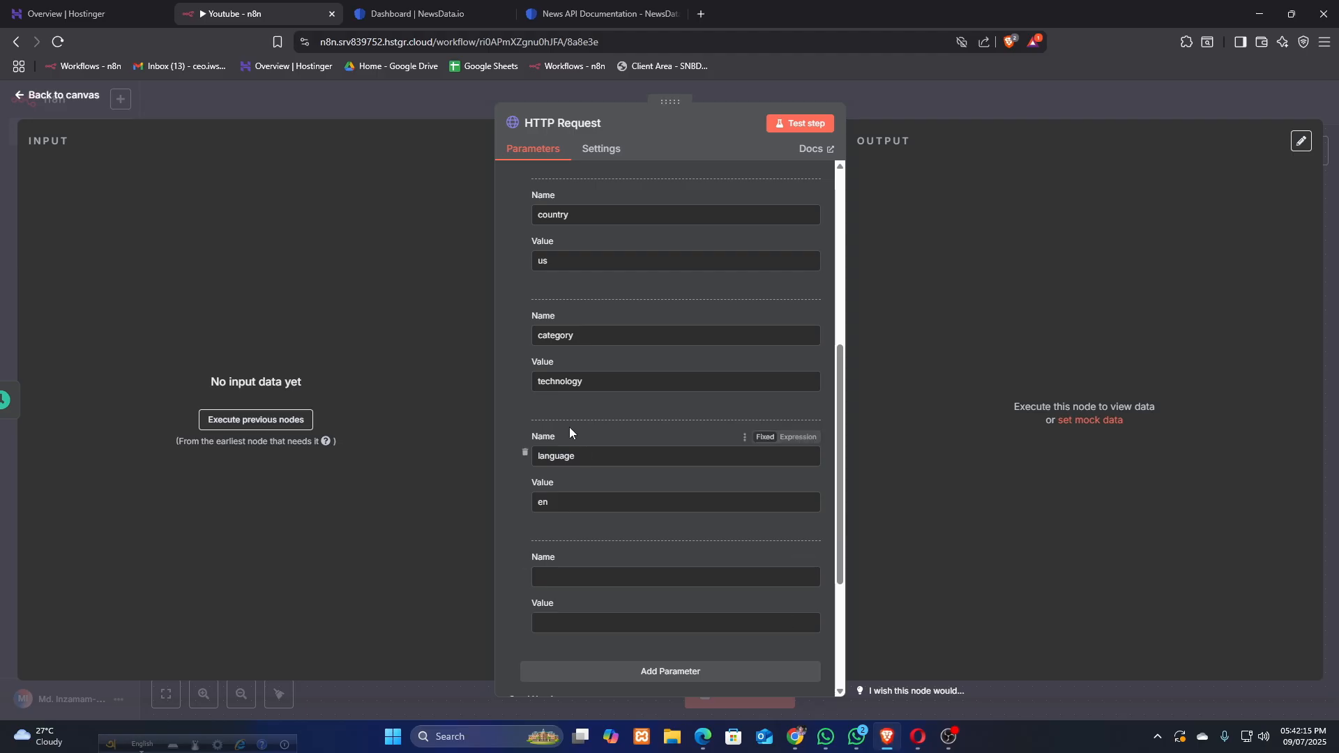
{"action": "scroll", "coordinate": [569, 427], "scroll_direction": "down", "scroll_amount": 2}
{"action": "left_click", "coordinate": [611, 438]}
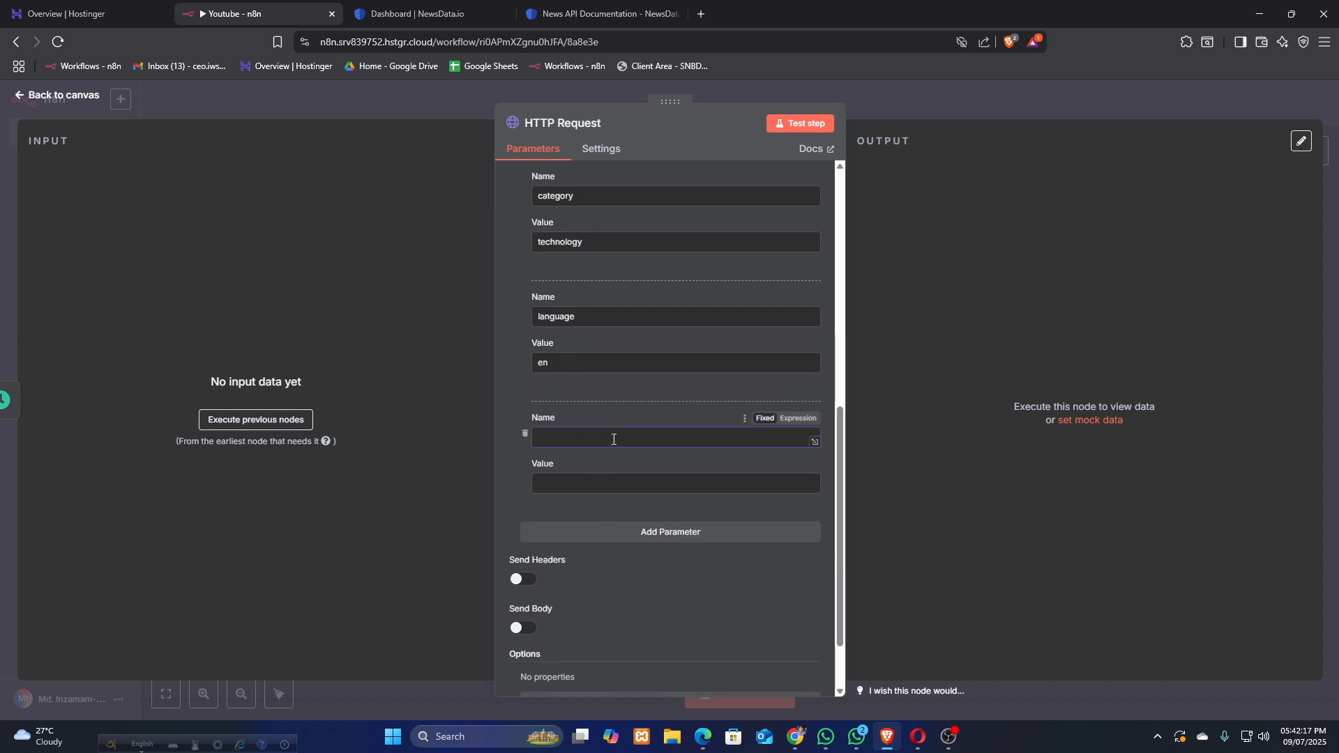
{"action": "left_click", "coordinate": [589, 484]}
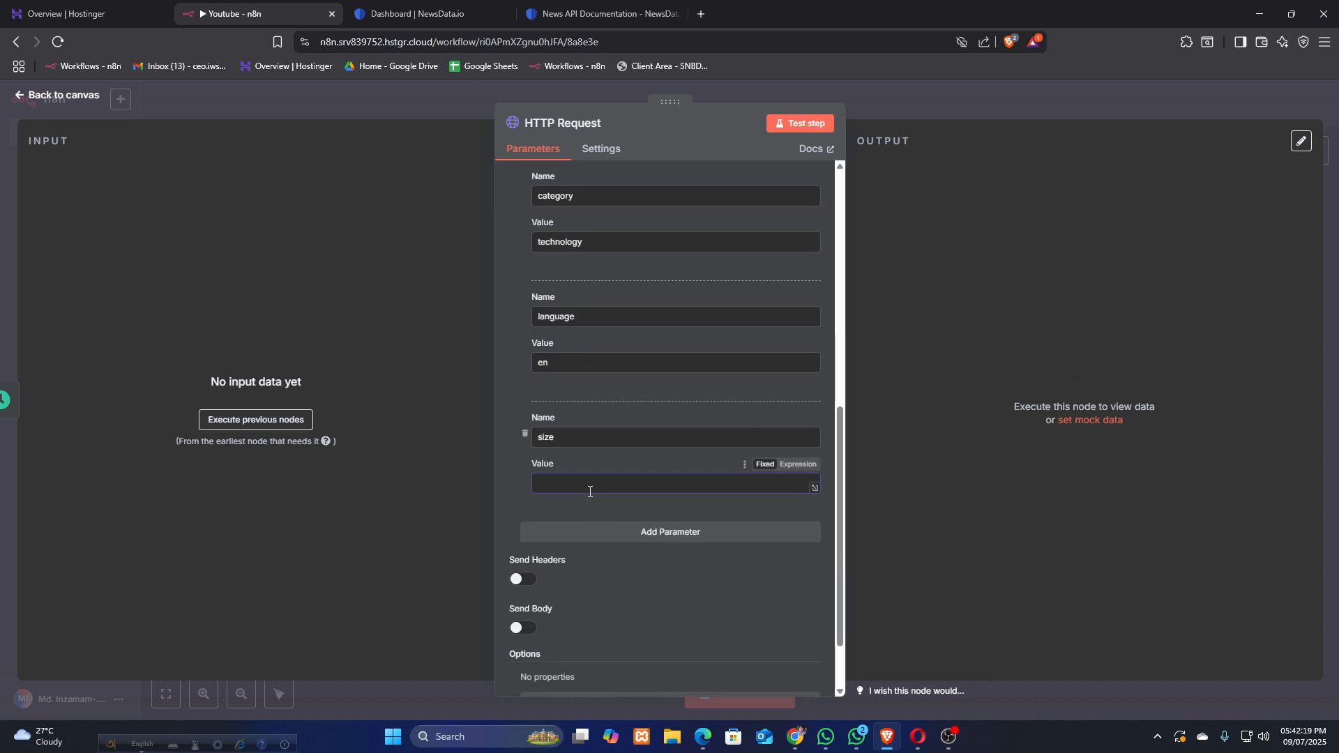
Return to the workflow canvas, save the workflow and test-run it.
{"action": "scroll", "coordinate": [564, 391], "scroll_direction": "up", "scroll_amount": 8}
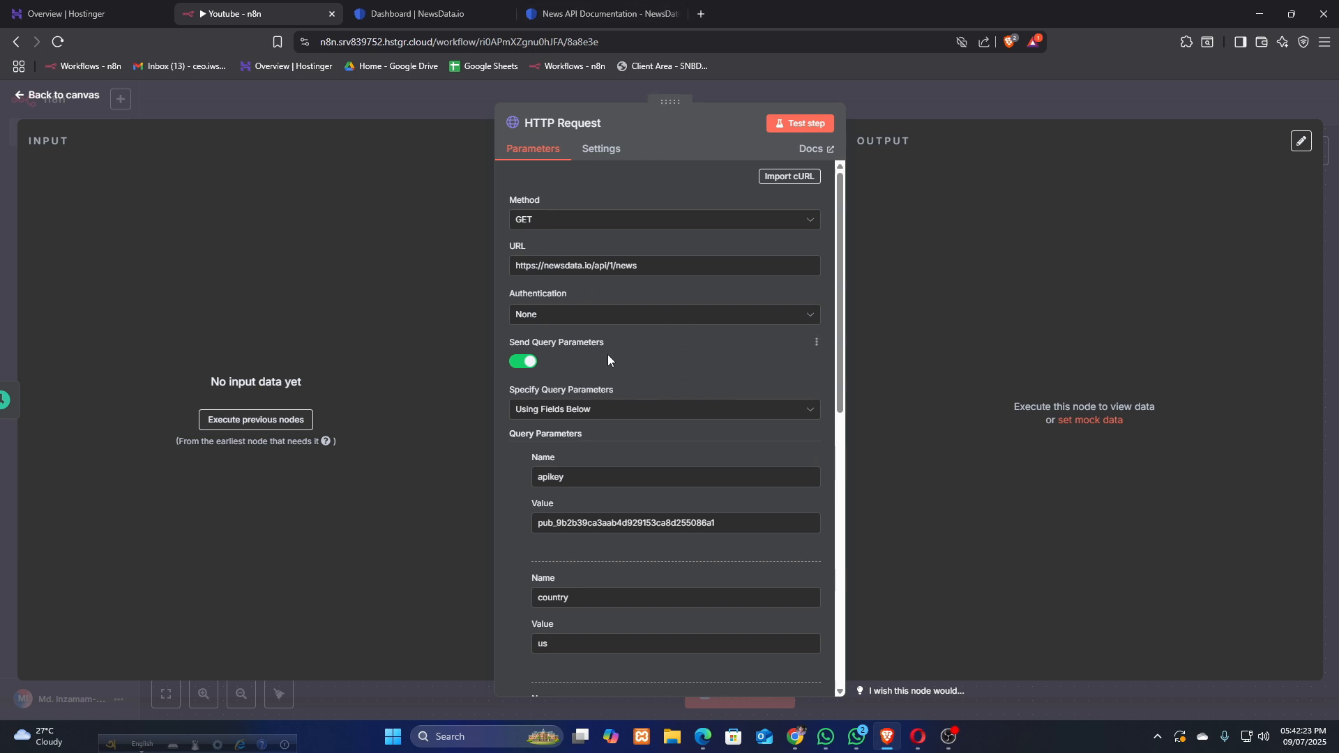
{"action": "left_click", "coordinate": [414, 104]}
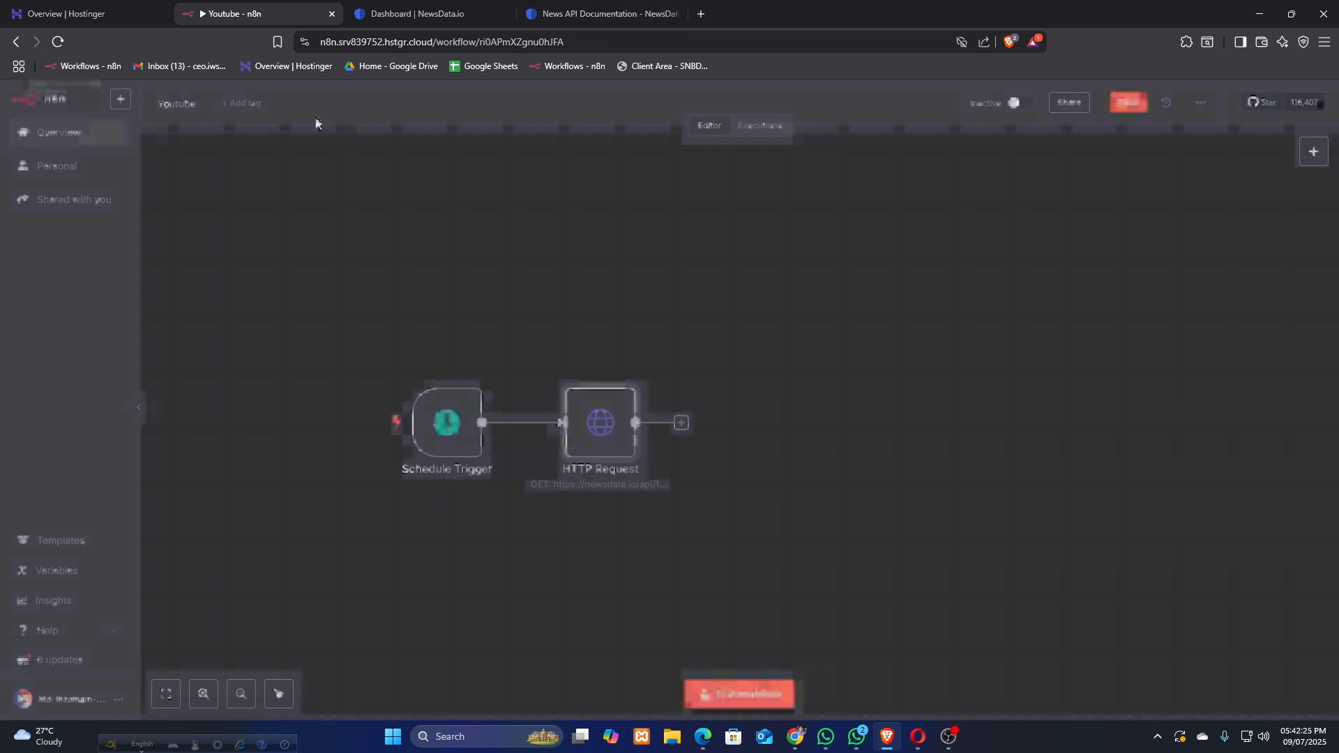
{"action": "left_click", "coordinate": [1129, 104]}
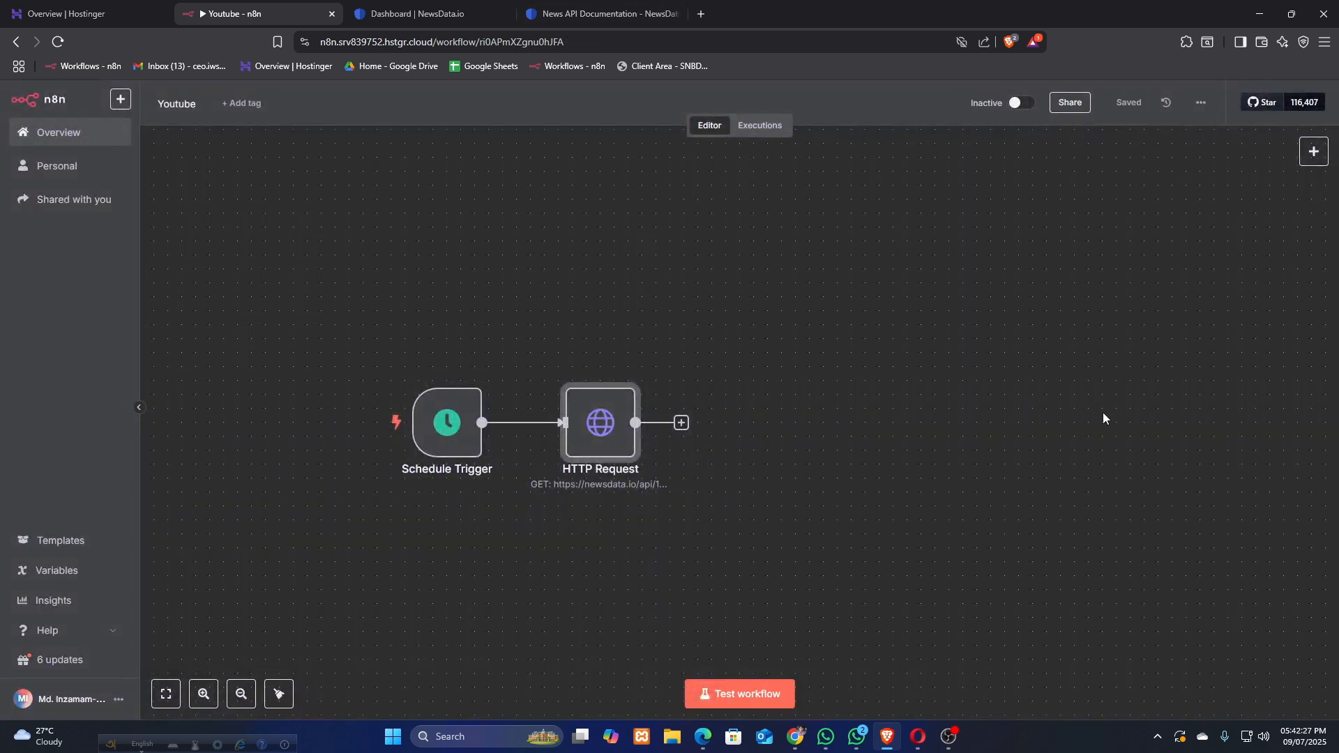
{"action": "left_click", "coordinate": [742, 694]}
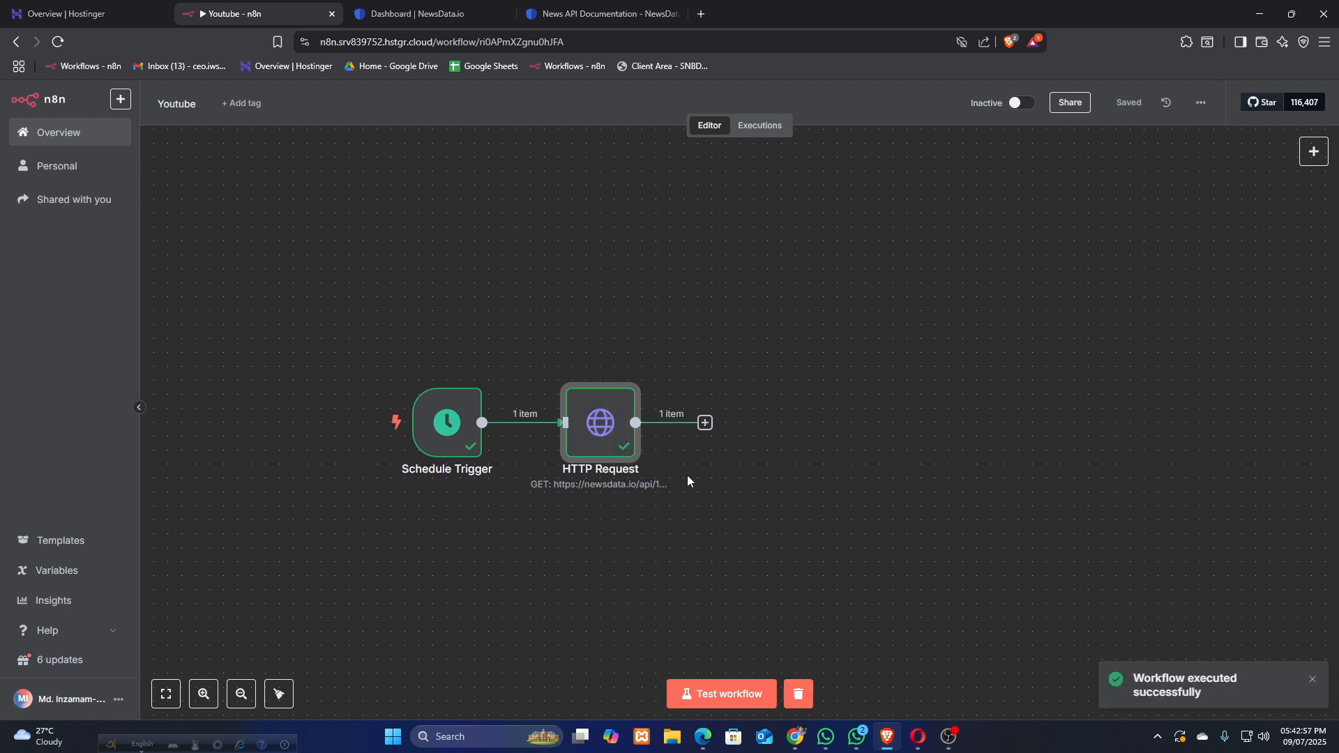
Examine the HTTP Request node's output, checking the article's title, description and content fields.
{"action": "double_click", "coordinate": [595, 420]}
{"action": "scroll", "coordinate": [1017, 402], "scroll_direction": "down", "scroll_amount": 5}
{"action": "scroll", "coordinate": [1019, 408], "scroll_direction": "up", "scroll_amount": 5}
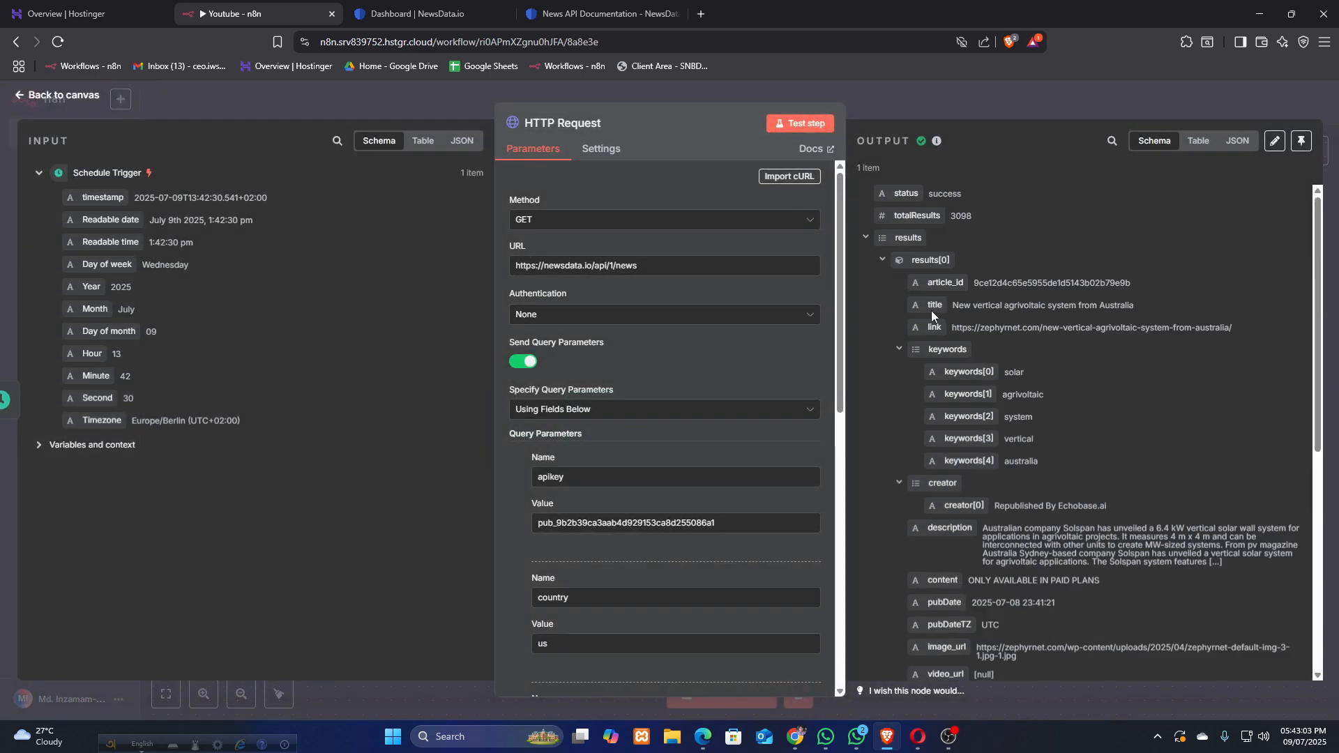
{"action": "left_click_drag", "start_coordinate": [931, 311], "coordinate": [955, 317]}
{"action": "scroll", "coordinate": [941, 390], "scroll_direction": "down", "scroll_amount": 2}
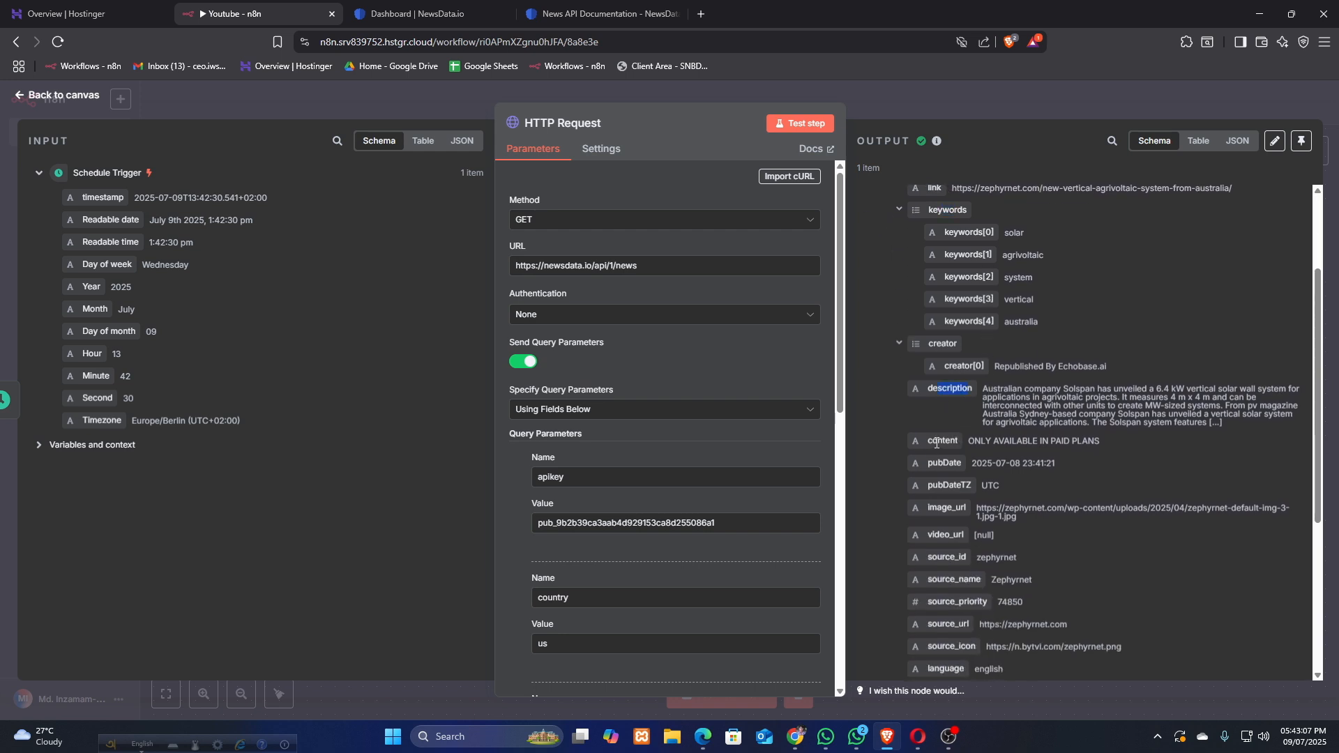
{"action": "left_click_drag", "start_coordinate": [967, 443], "coordinate": [1107, 438]}
{"action": "left_click", "coordinate": [1092, 449]}
{"action": "scroll", "coordinate": [1060, 450], "scroll_direction": "down", "scroll_amount": 1}
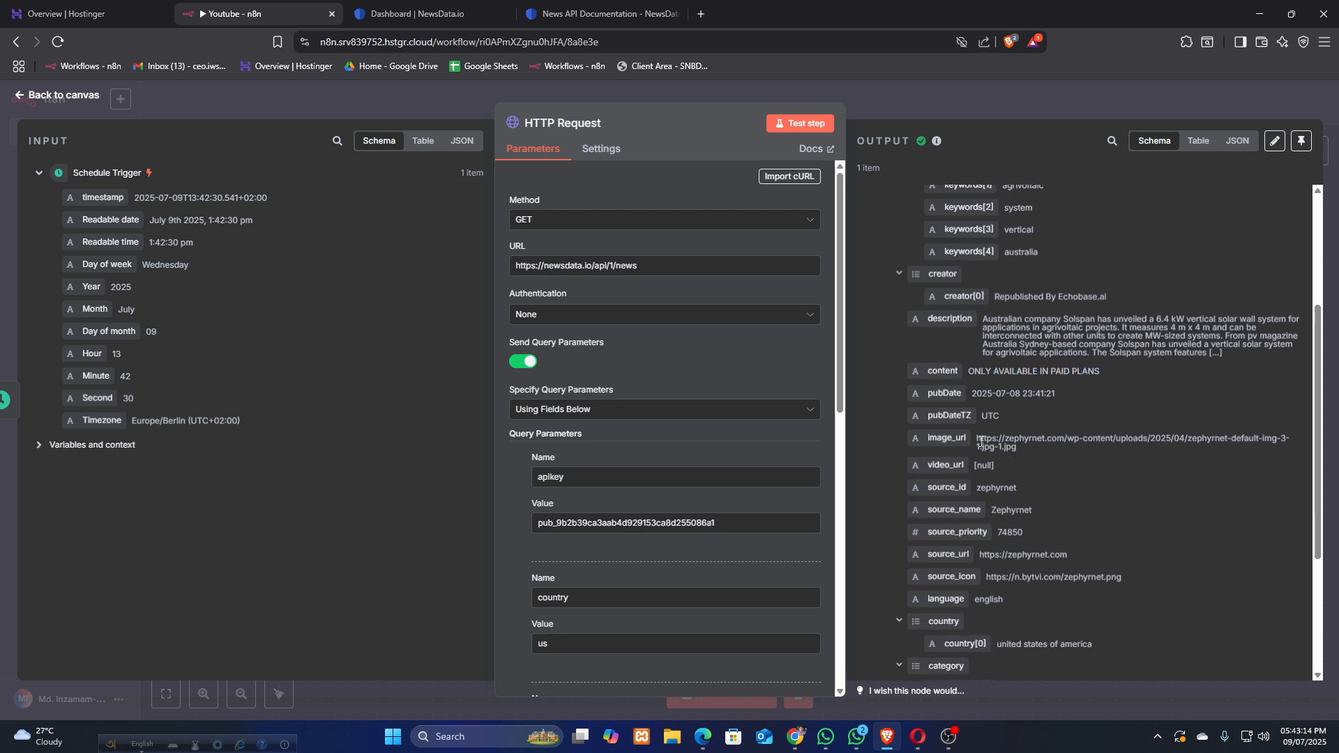
Open the image_url link from the HTTP Request output in a new browser tab.
{"action": "left_click_drag", "start_coordinate": [1014, 441], "coordinate": [978, 442]}
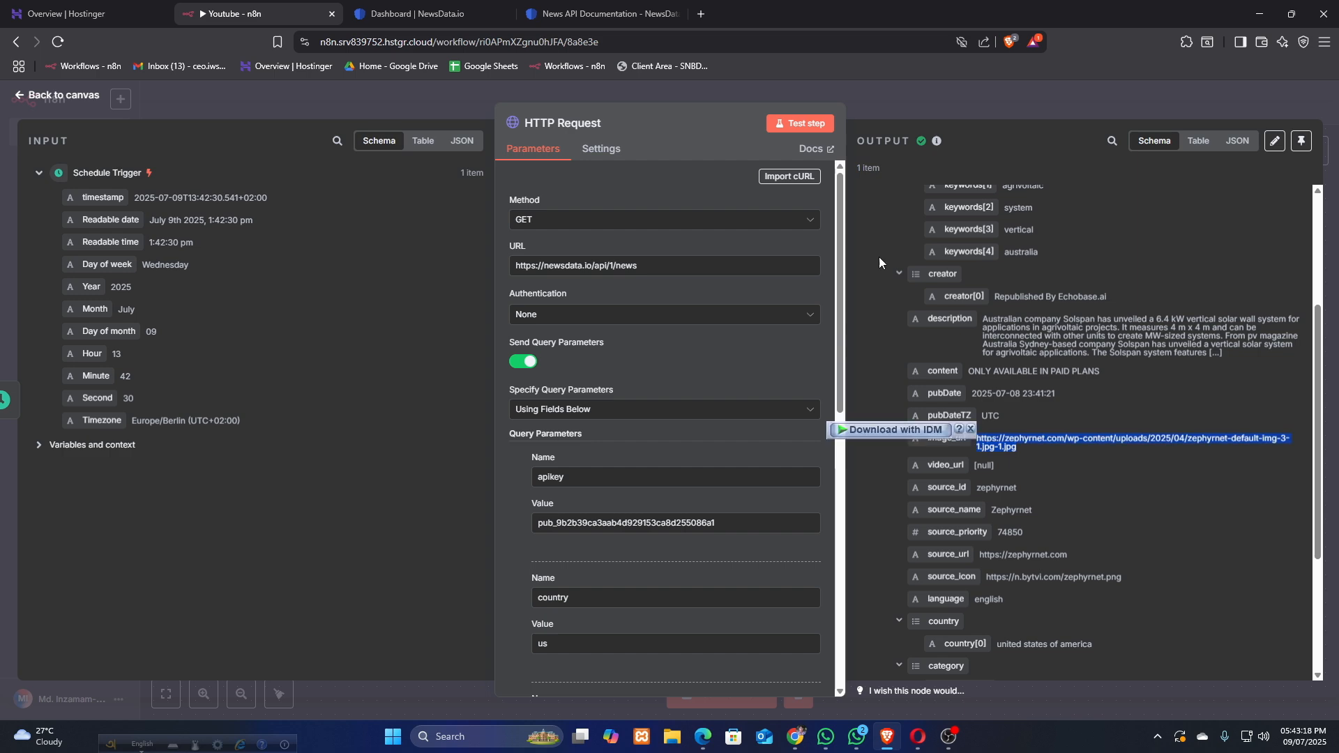
{"action": "left_click", "coordinate": [701, 15]}
{"action": "left_click", "coordinate": [671, 41]}
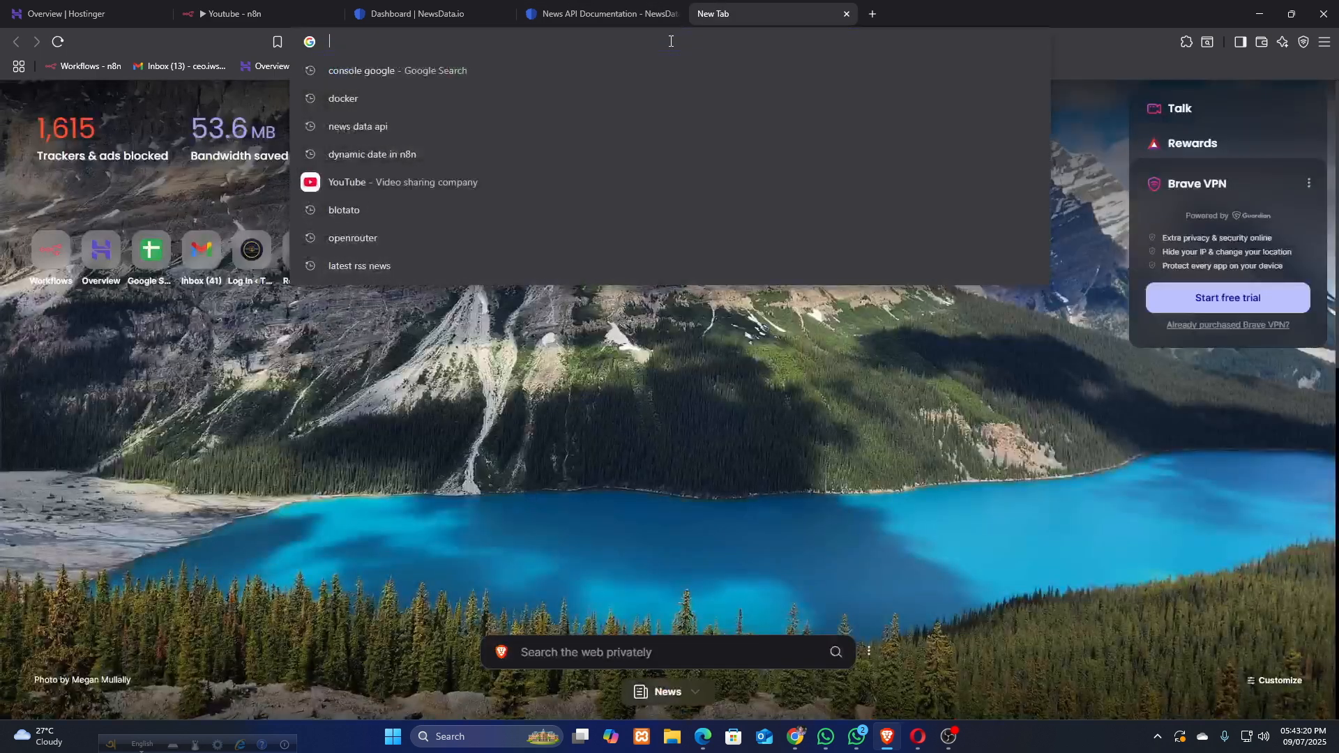
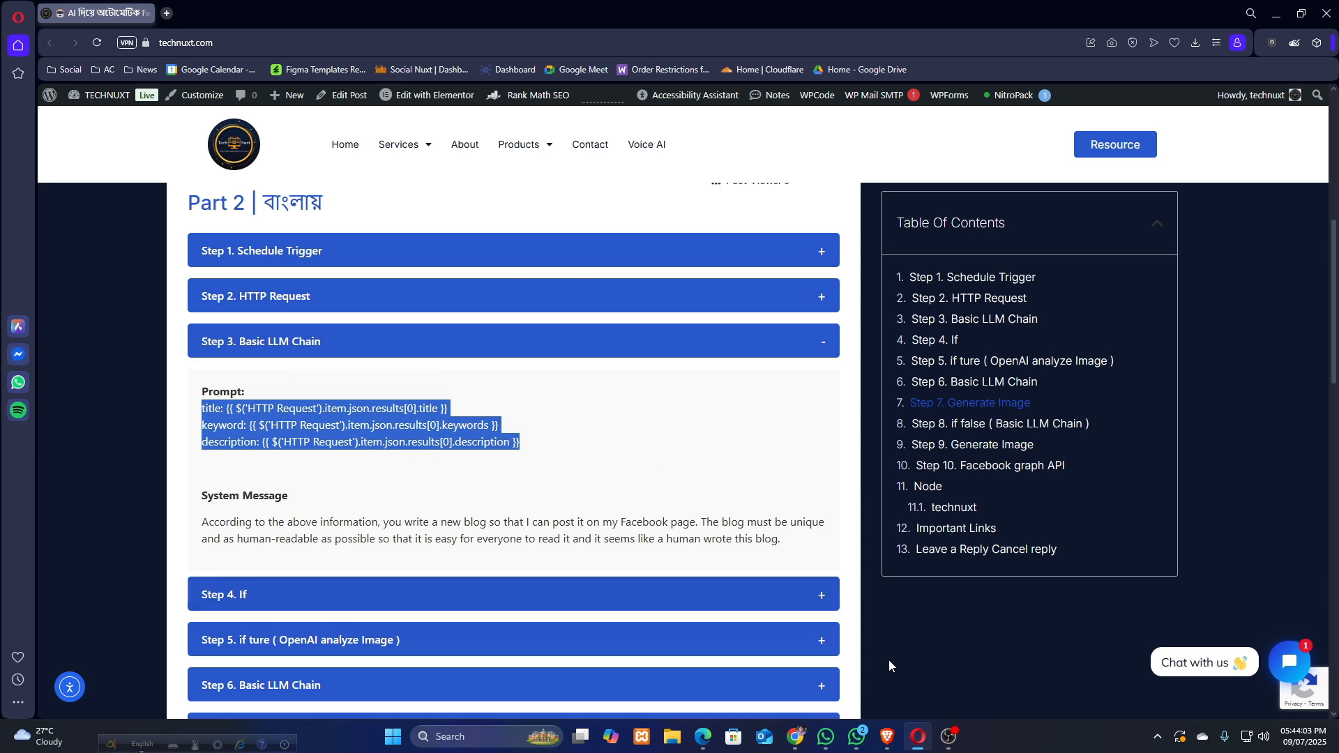
Switch from Opera back to n8n and add a Basic LLM Chain node after the HTTP Request node.
{"action": "left_click", "coordinate": [887, 736]}
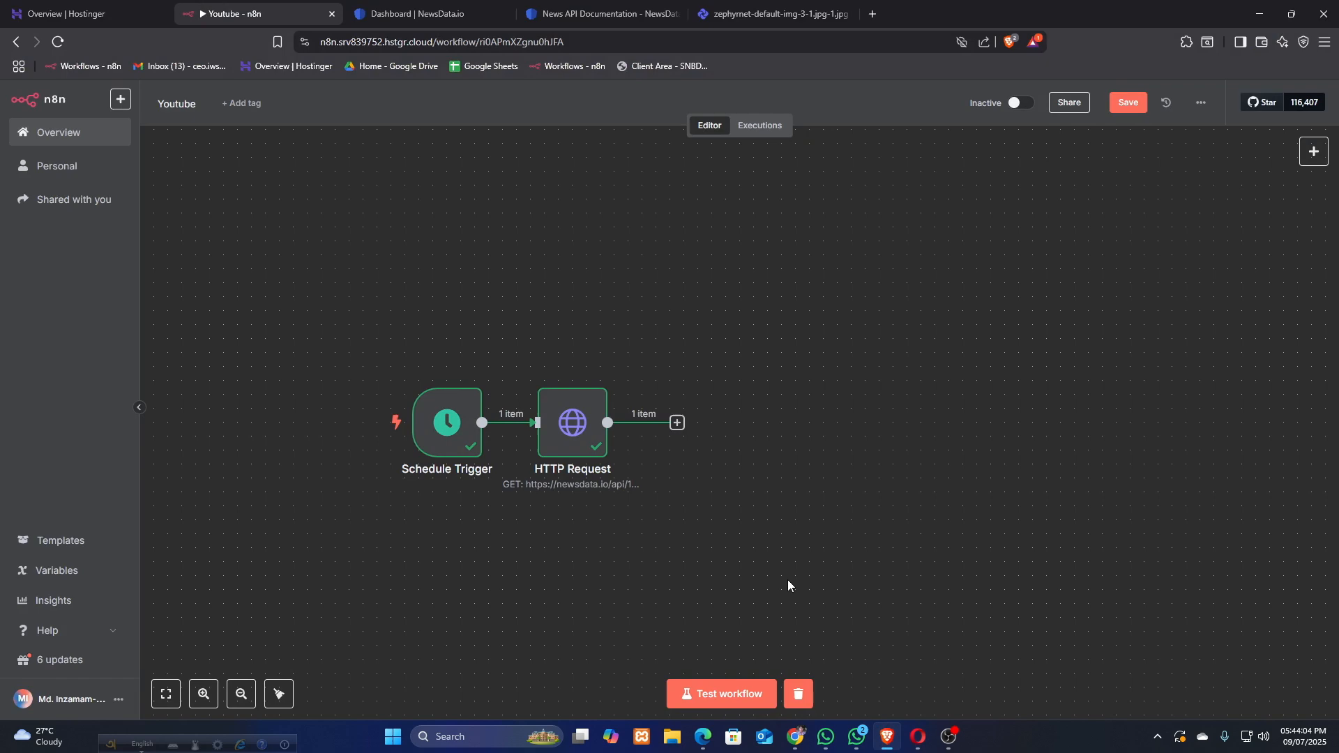
{"action": "left_click", "coordinate": [675, 420]}
{"action": "left_click", "coordinate": [1125, 235]}
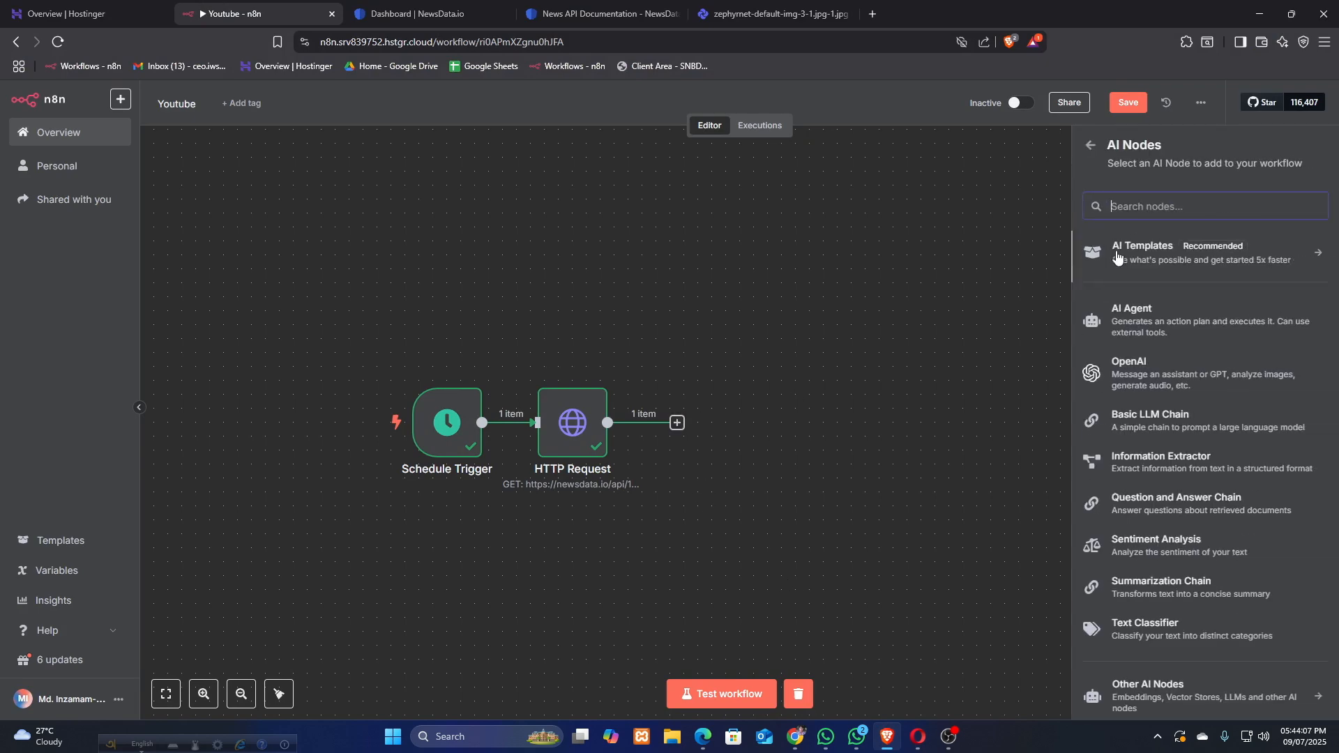
{"action": "left_click", "coordinate": [1180, 426]}
Set the prompt source to Define below and enter the tutorial's prompt with HTTP Request results[0] expressions for title, keyword and description.
{"action": "left_click", "coordinate": [633, 230]}
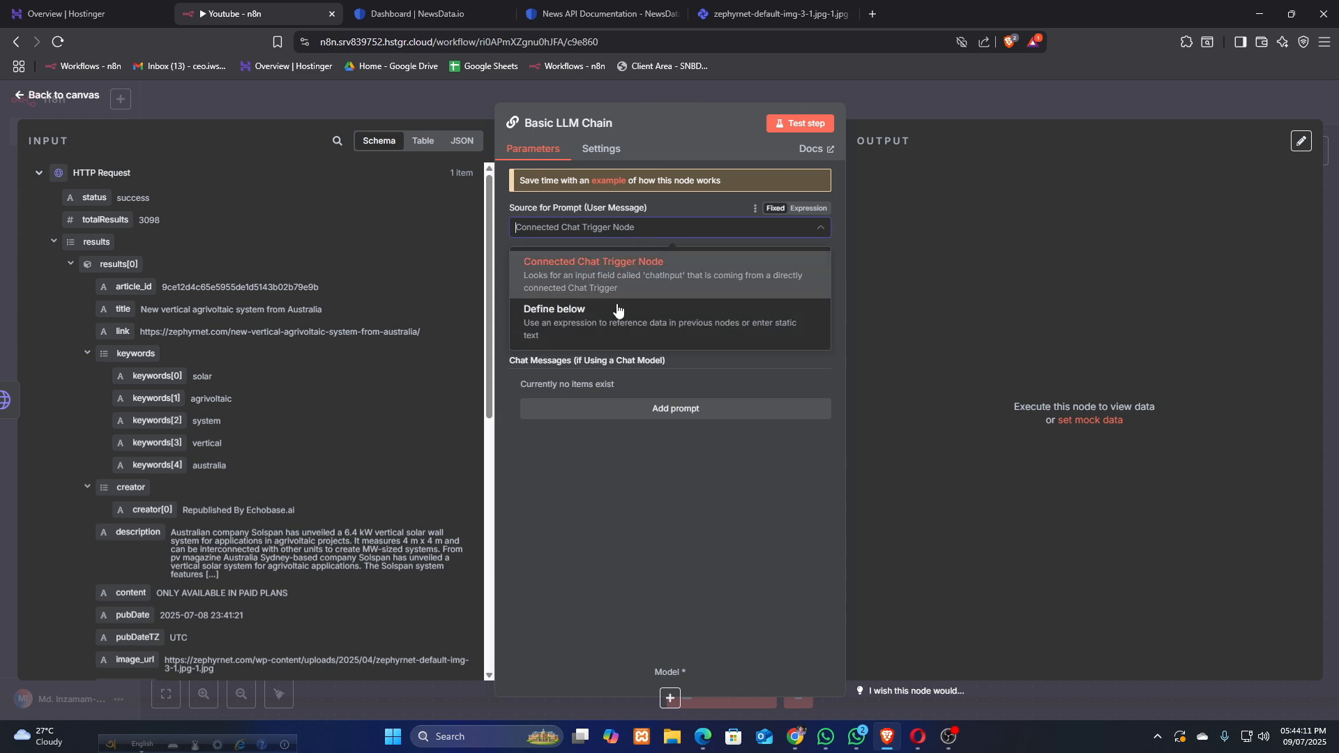
{"action": "left_click", "coordinate": [617, 310]}
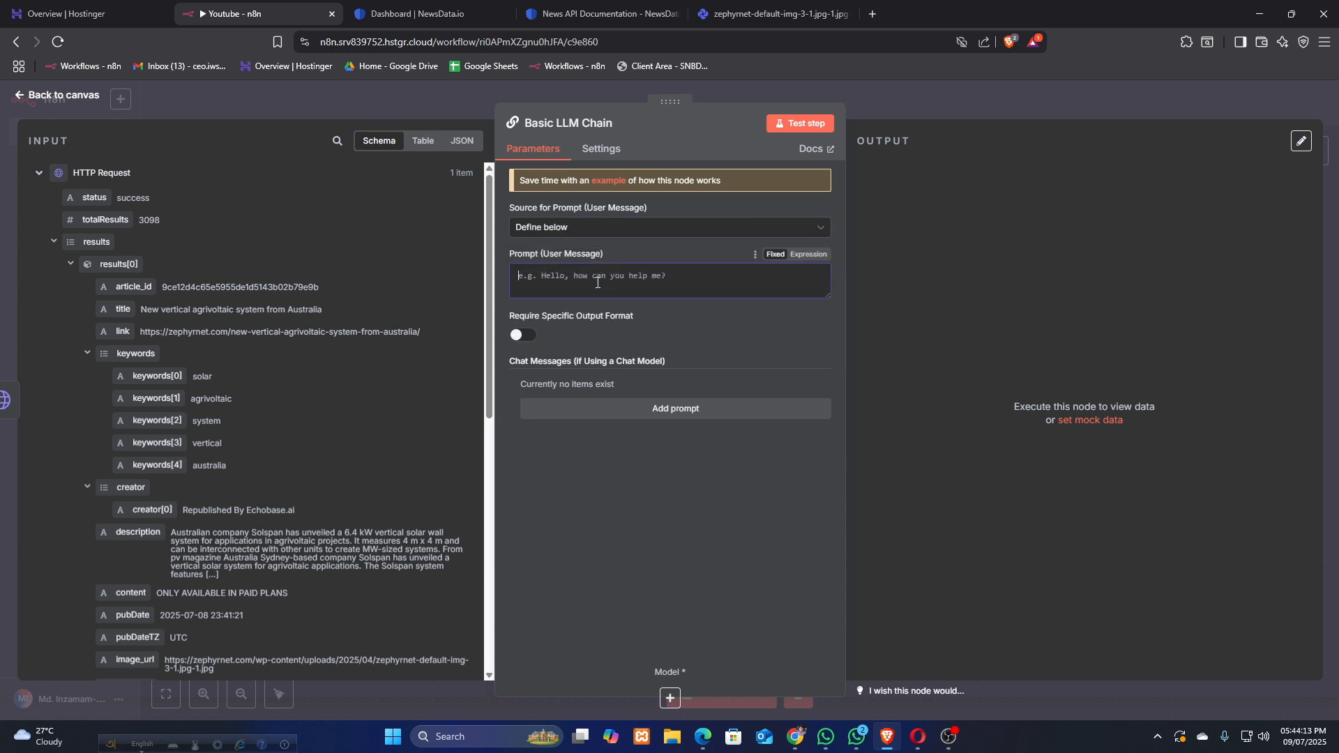
{"action": "type", "text": "title: {{ $('HTTP Request').item.json.results[0].title }} keyword: {{ $('HTTP Request').item.json.results[0].keywords }} description: {{ $('HTTP Request').item.json.results[0].description }}"}
{"action": "left_click_drag", "start_coordinate": [604, 329], "coordinate": [573, 270]}
{"action": "left_click", "coordinate": [597, 316]}
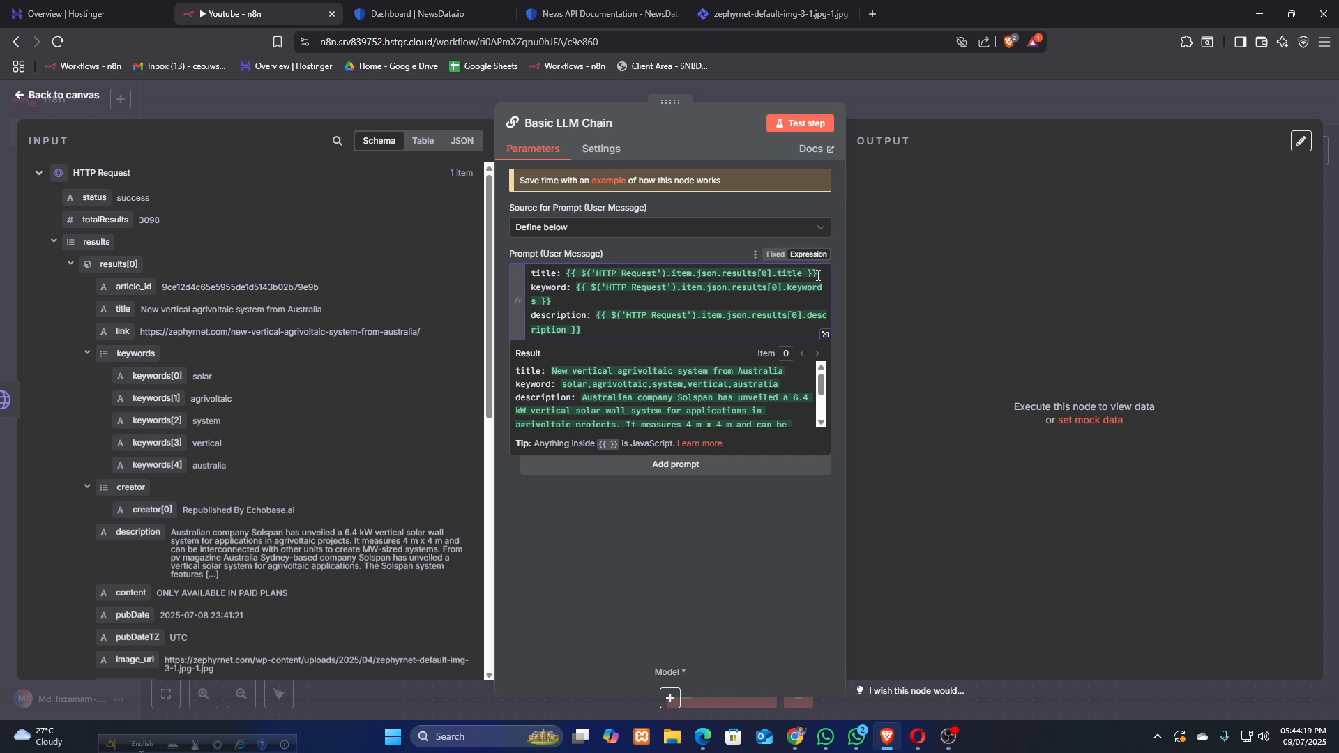
{"action": "left_click_drag", "start_coordinate": [820, 274], "coordinate": [594, 268]}
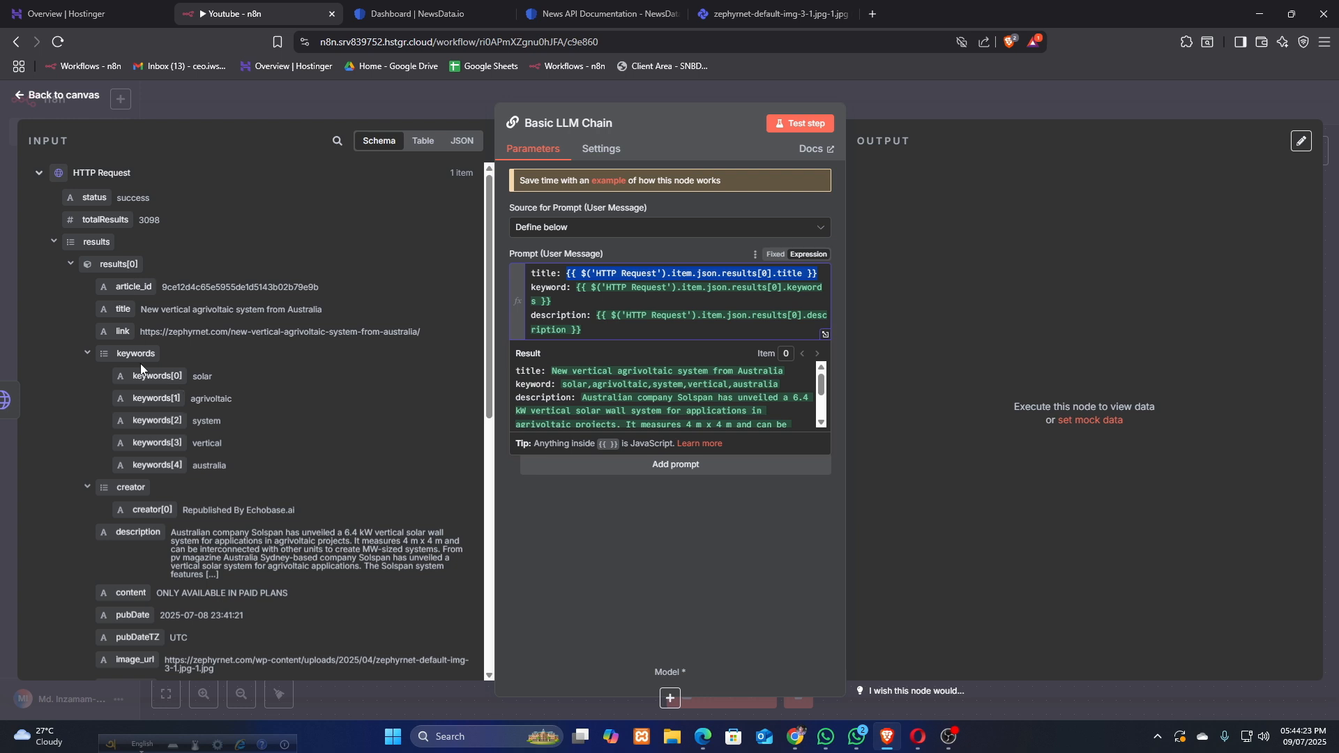
{"action": "left_click", "coordinate": [633, 333]}
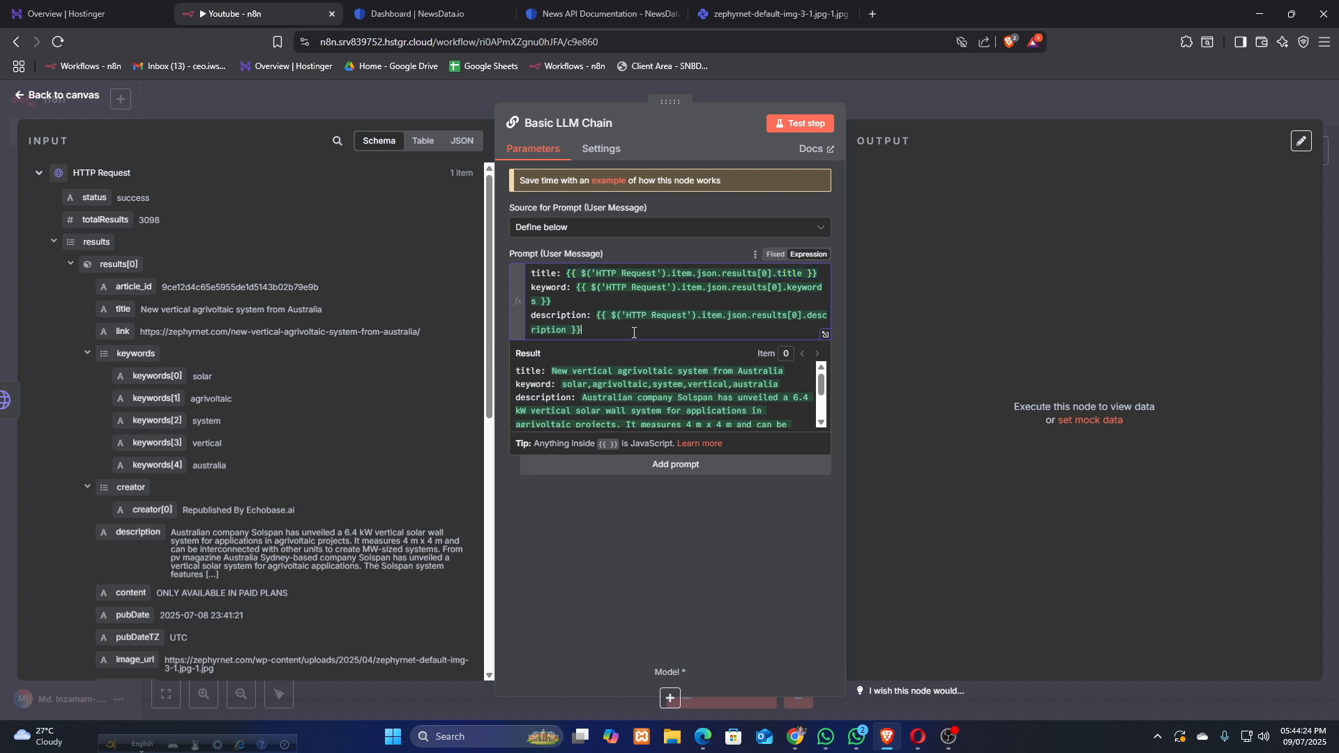
{"action": "left_click", "coordinate": [583, 486]}
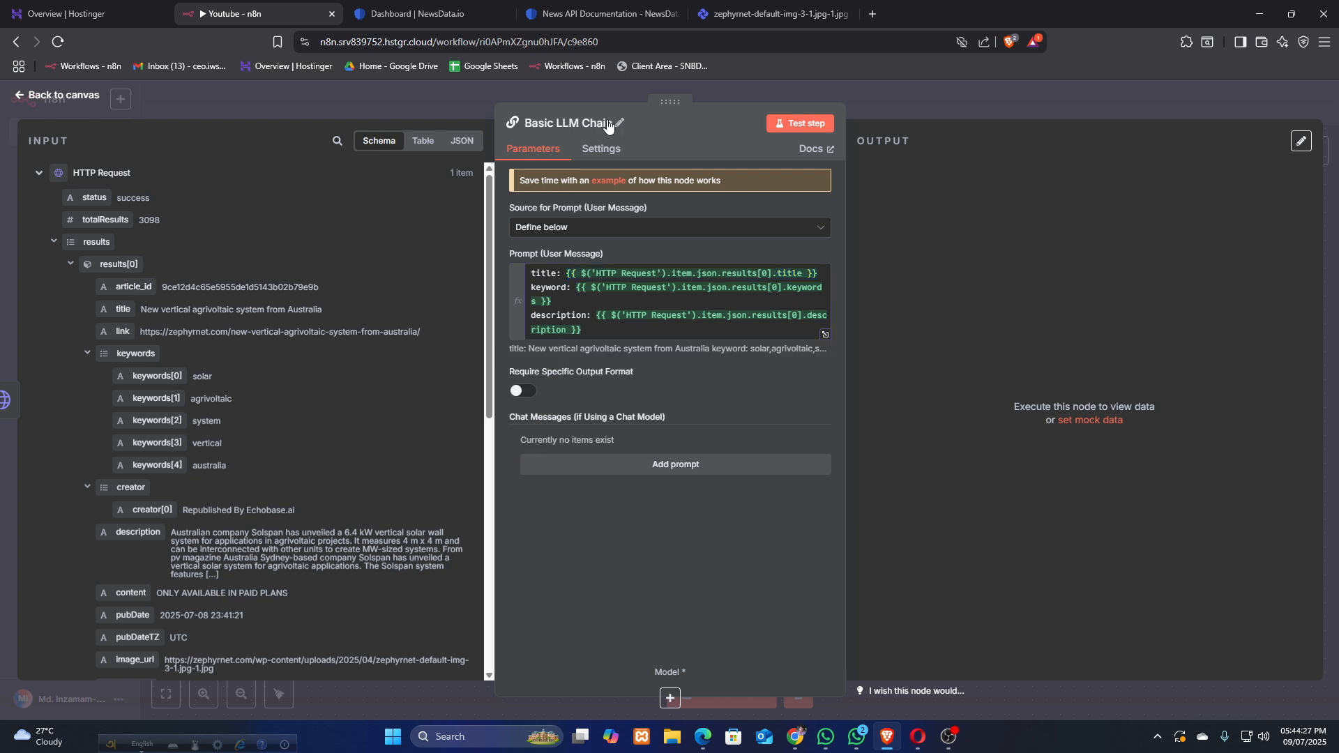
Add a System chat message to the Basic LLM Chain, filled with the System Message text copied from the tutorial page in Opera.
{"action": "left_click", "coordinate": [650, 466]}
{"action": "left_click", "coordinate": [580, 507]}
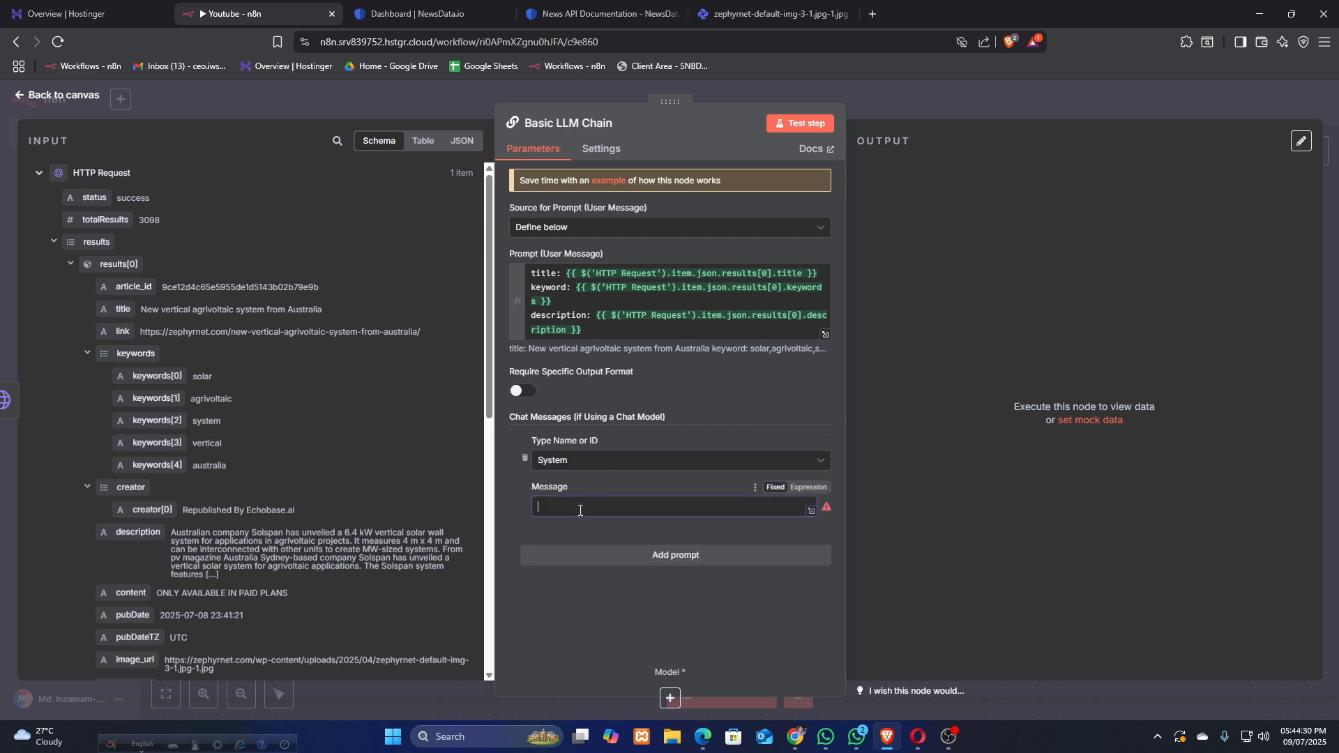
{"action": "left_click", "coordinate": [918, 737]}
{"action": "scroll", "coordinate": [241, 389], "scroll_direction": "down", "scroll_amount": 2}
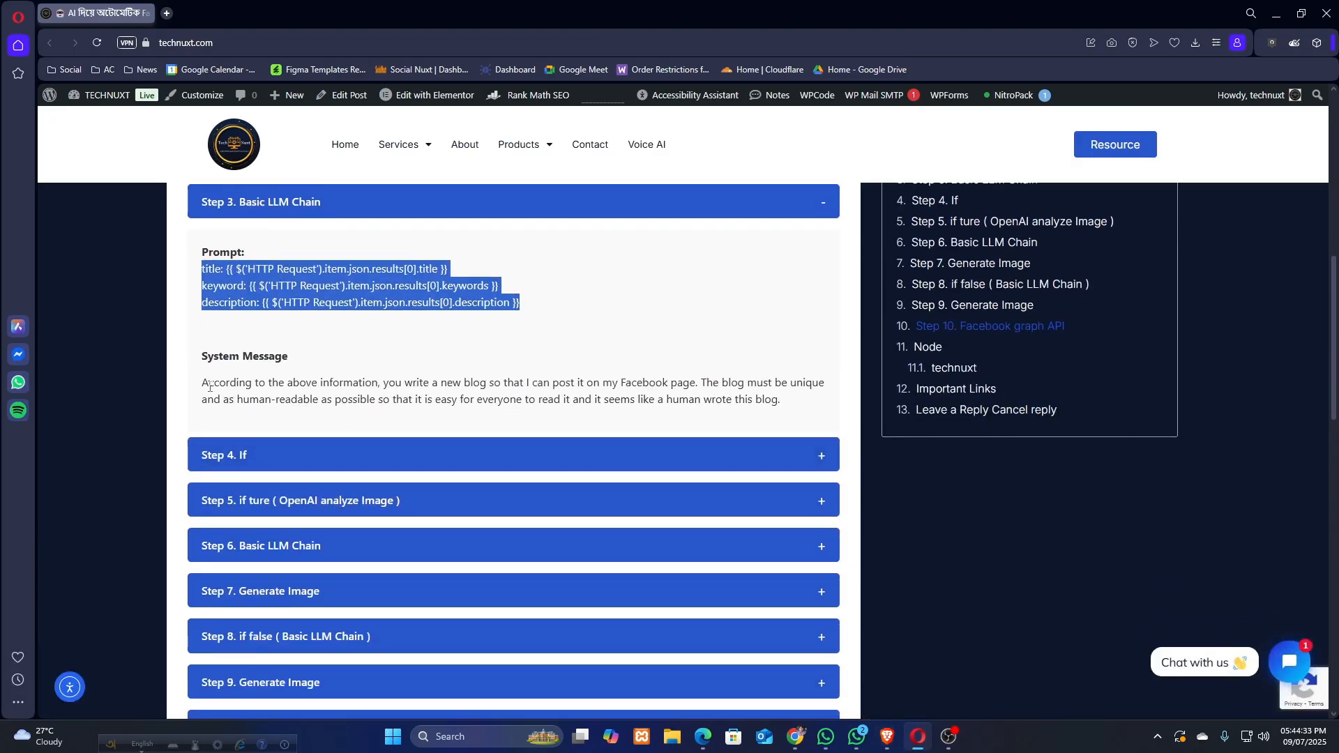
{"action": "left_click_drag", "start_coordinate": [204, 383], "coordinate": [792, 407]}
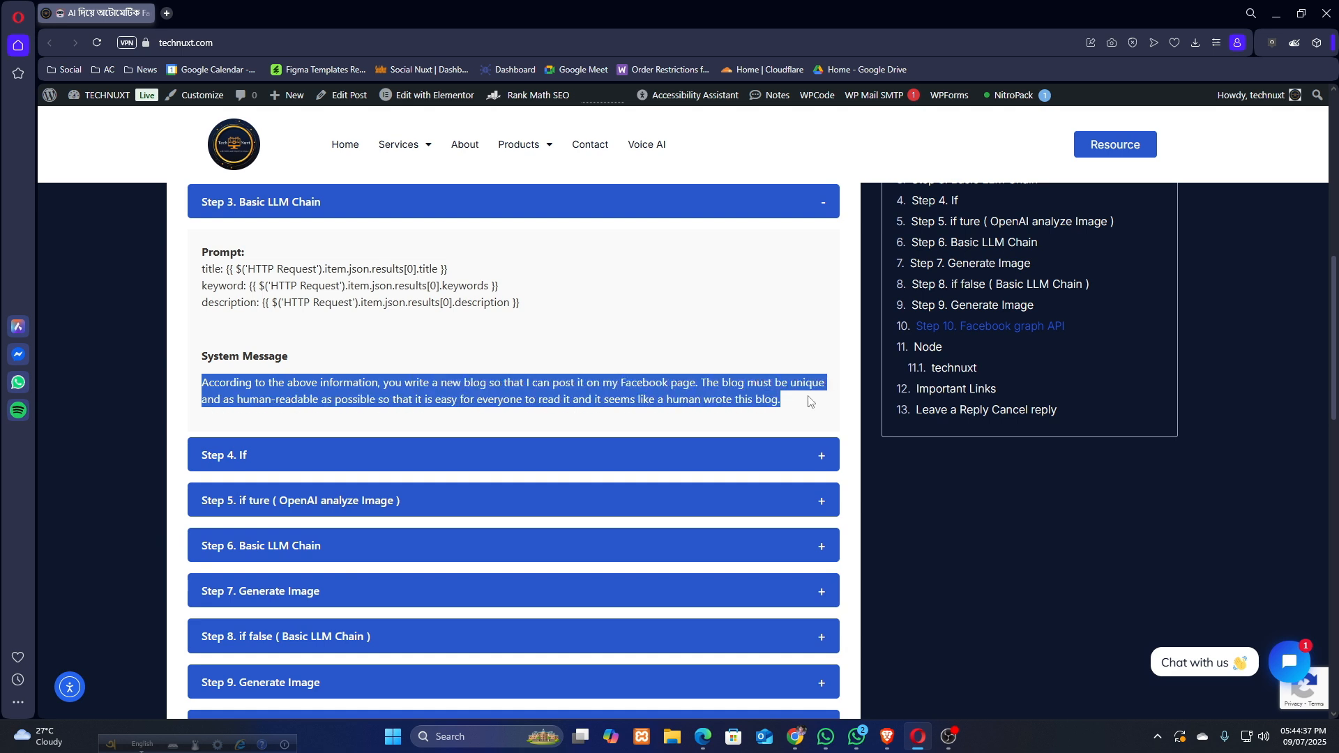
{"action": "left_click", "coordinate": [887, 737]}
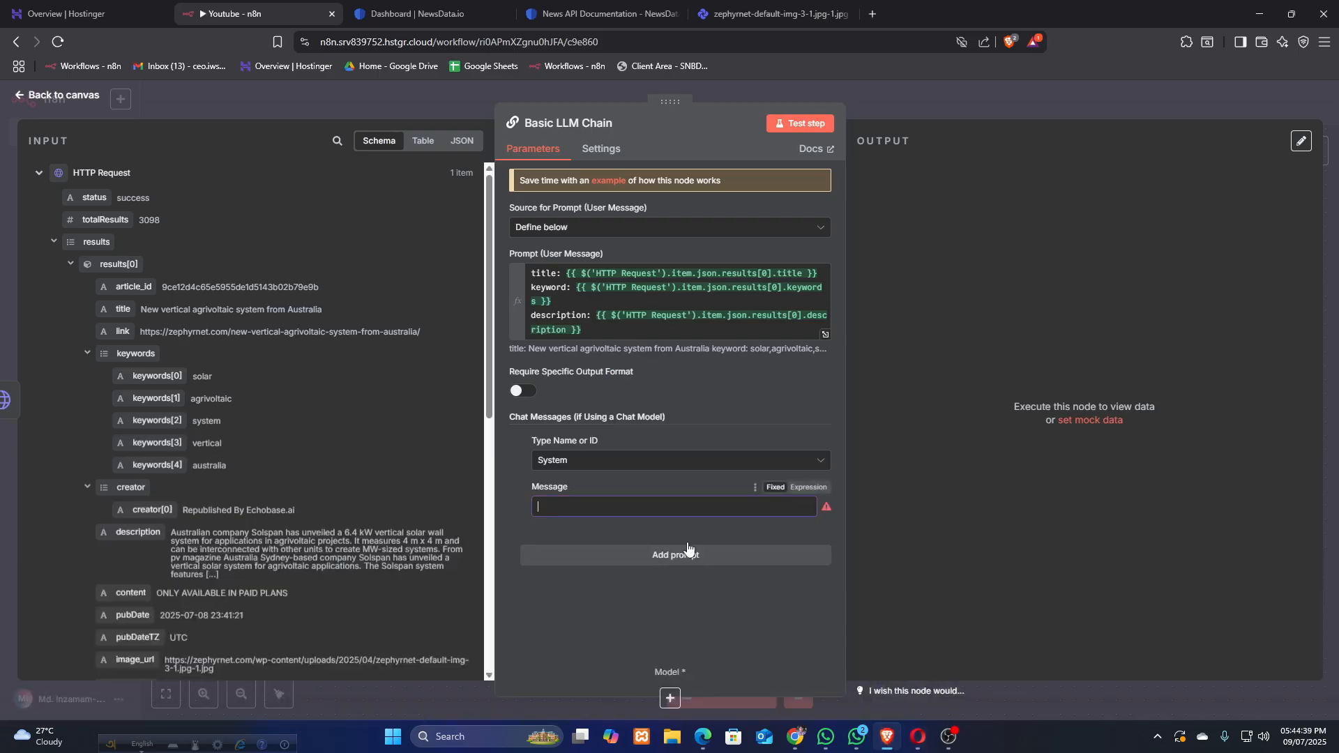
{"action": "key", "text": "ctrl+v"}
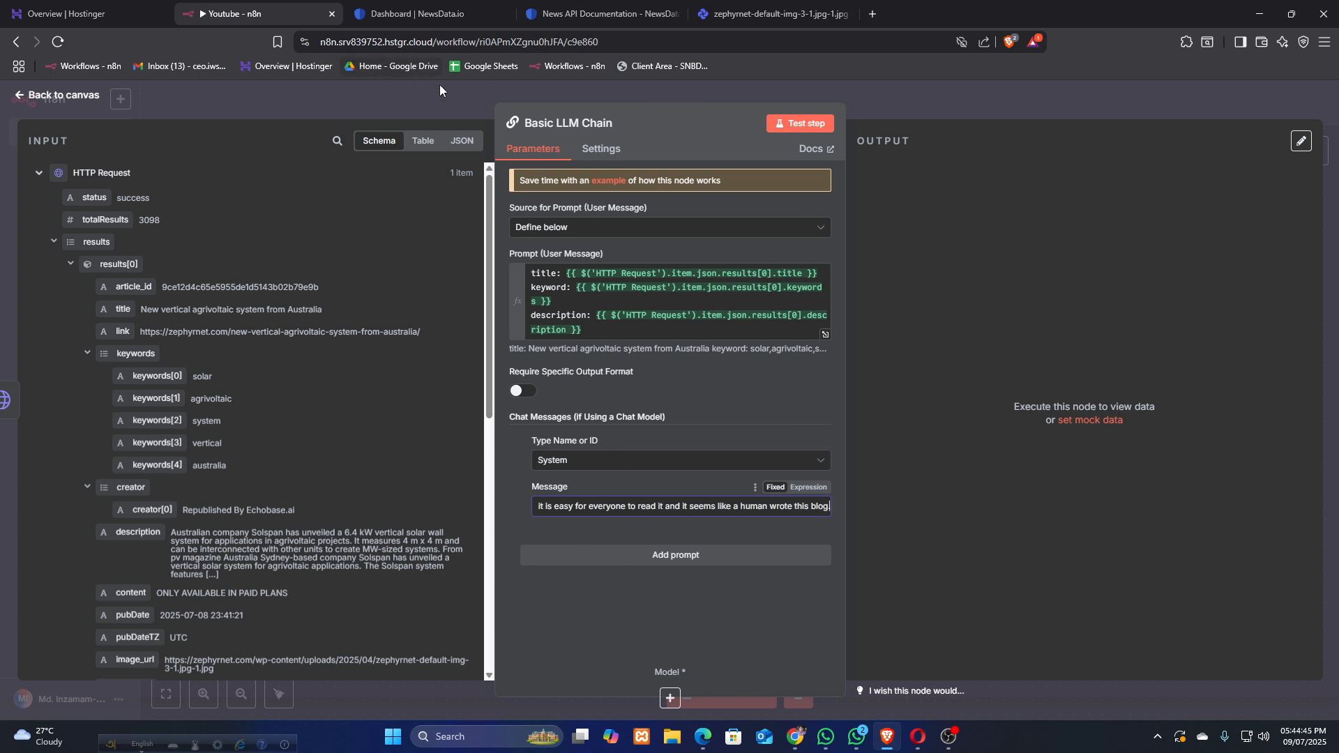
{"action": "left_click", "coordinate": [456, 94]}
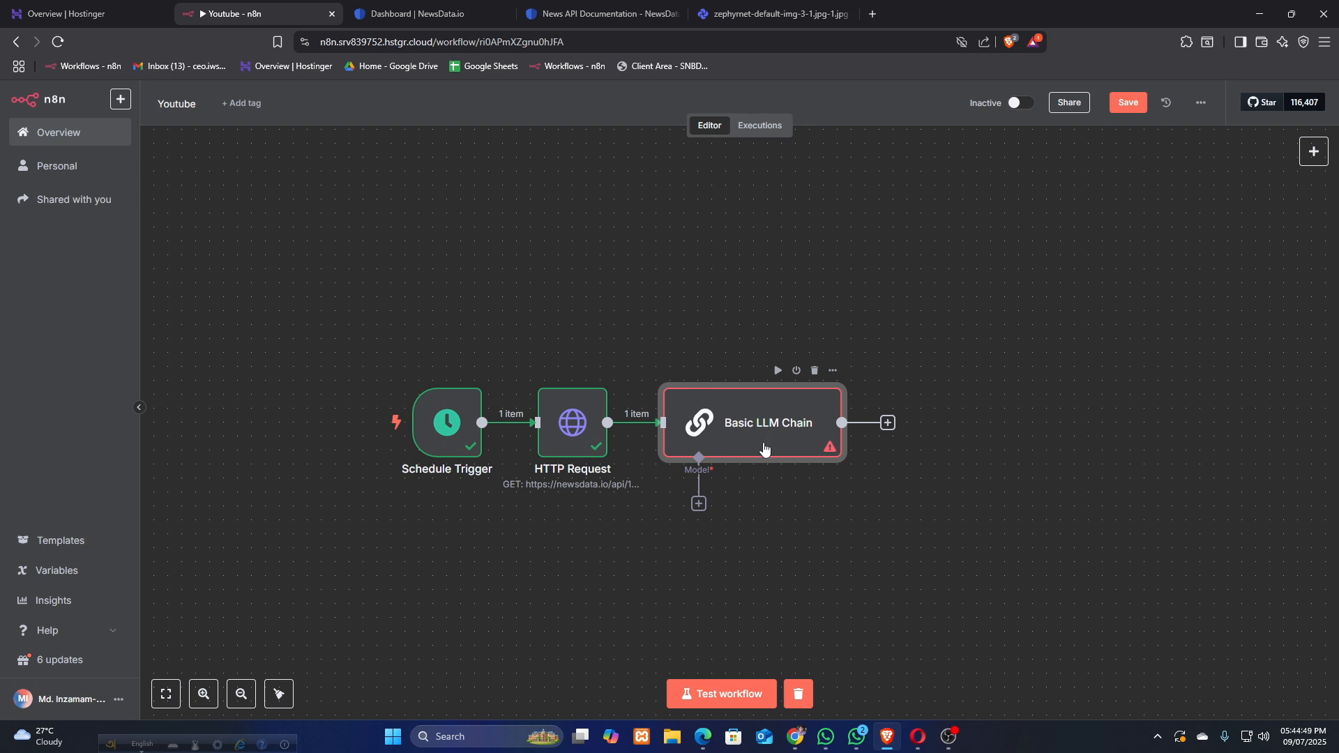
Reopen the Basic LLM Chain node and review its user prompt and system message.
{"action": "left_click_drag", "start_coordinate": [770, 436], "coordinate": [788, 427]}
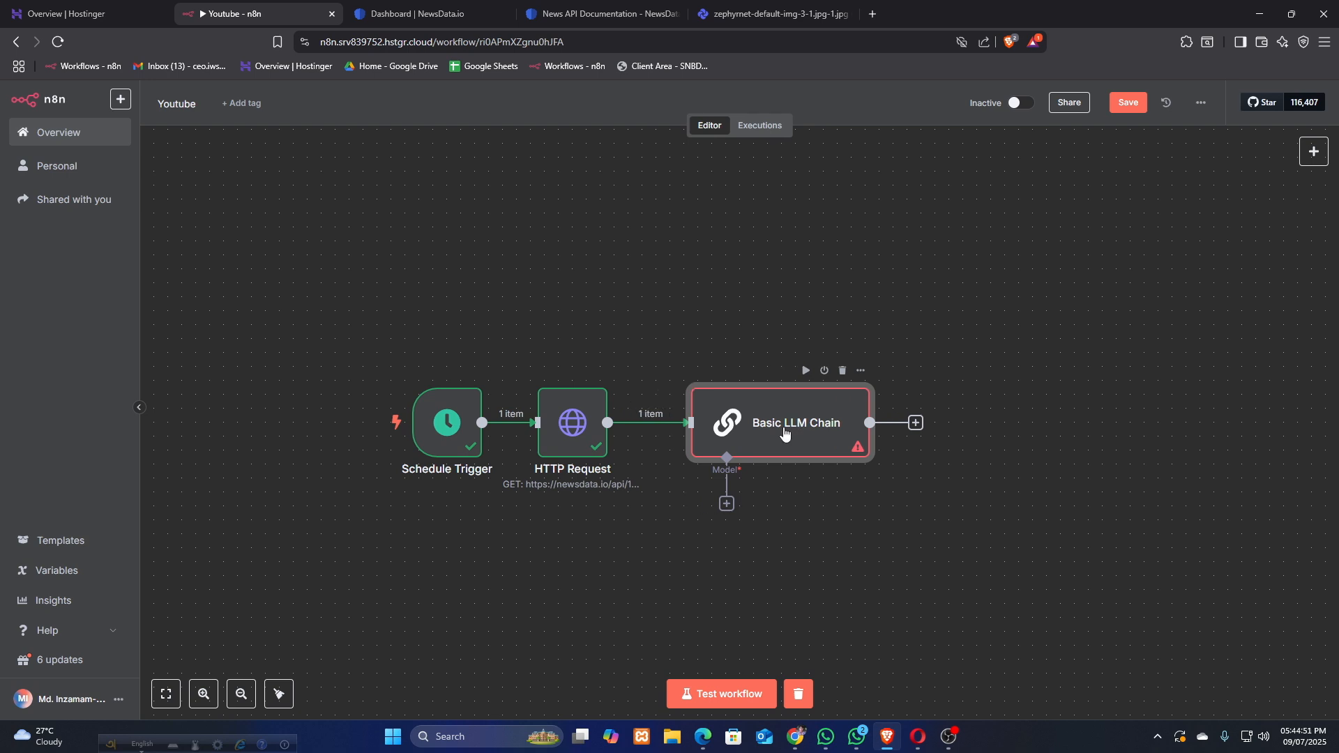
{"action": "double_click", "coordinate": [784, 432]}
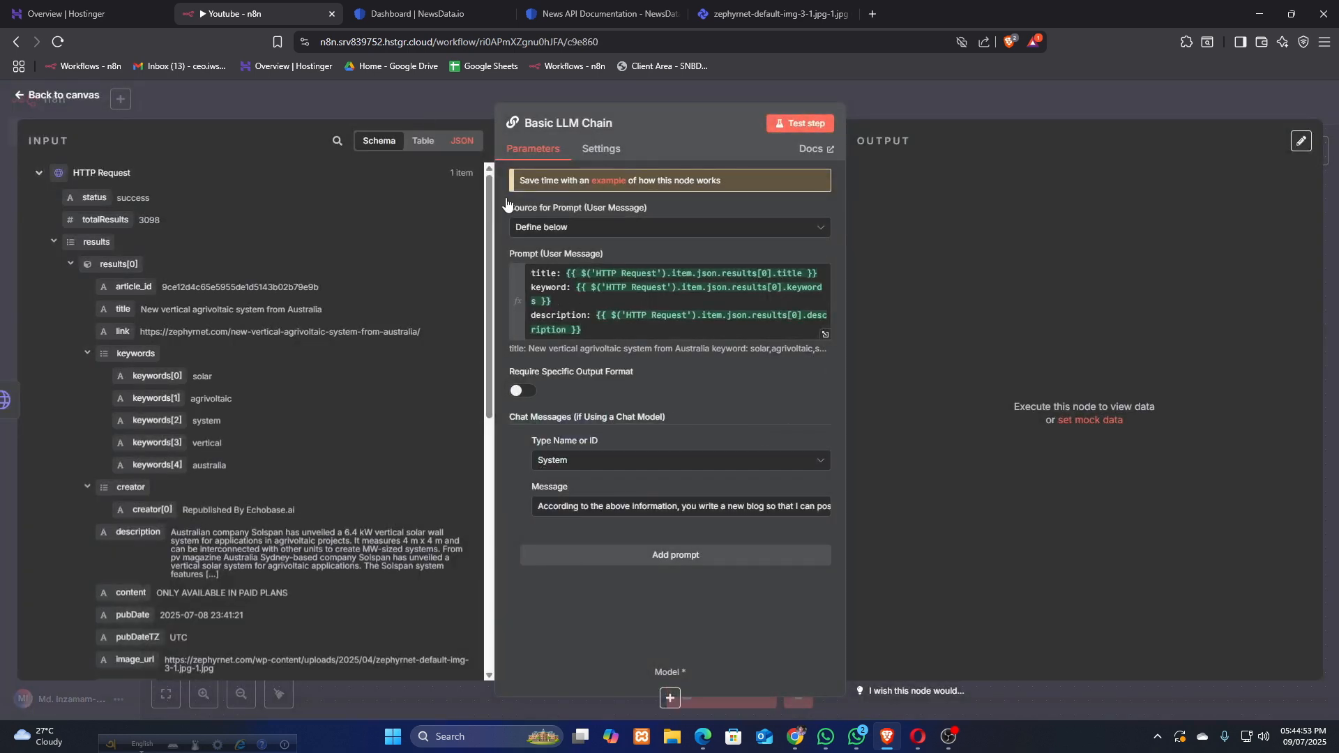
{"action": "left_click", "coordinate": [603, 329]}
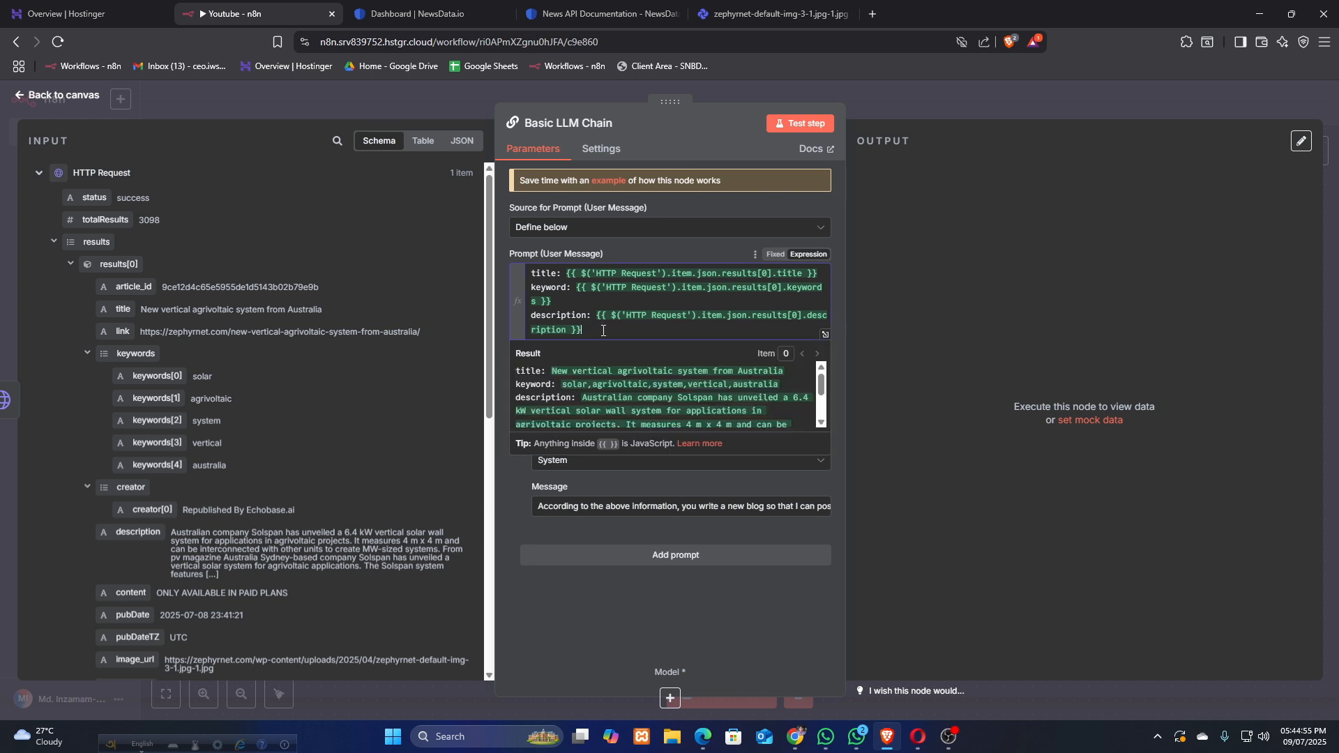
{"action": "left_click_drag", "start_coordinate": [561, 506], "coordinate": [823, 537]}
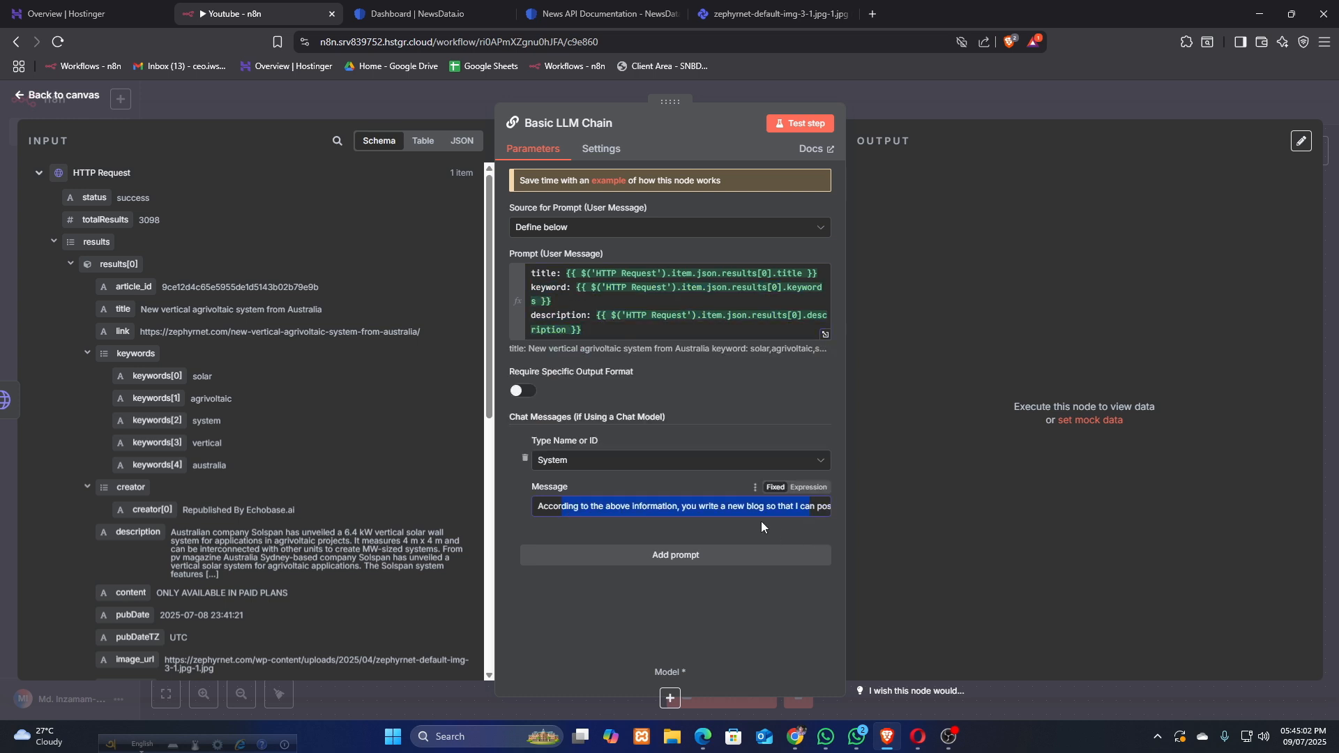
{"action": "left_click", "coordinate": [442, 82]}
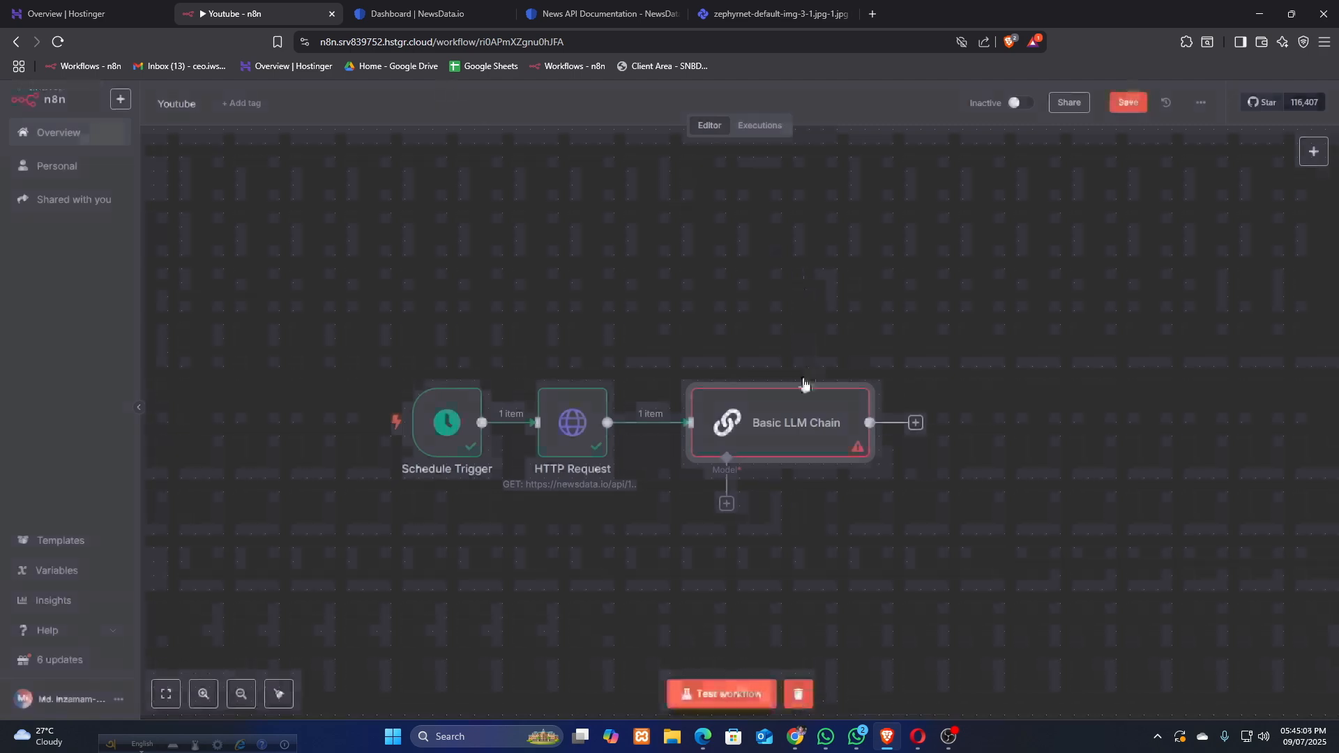
Attach an OpenRouter Chat Model to the Basic LLM Chain, using the OpenRouter account credential and the openai/gpt-4o-mini model.
{"action": "left_click", "coordinate": [713, 504]}
{"action": "scroll", "coordinate": [1168, 548], "scroll_direction": "down", "scroll_amount": 3}
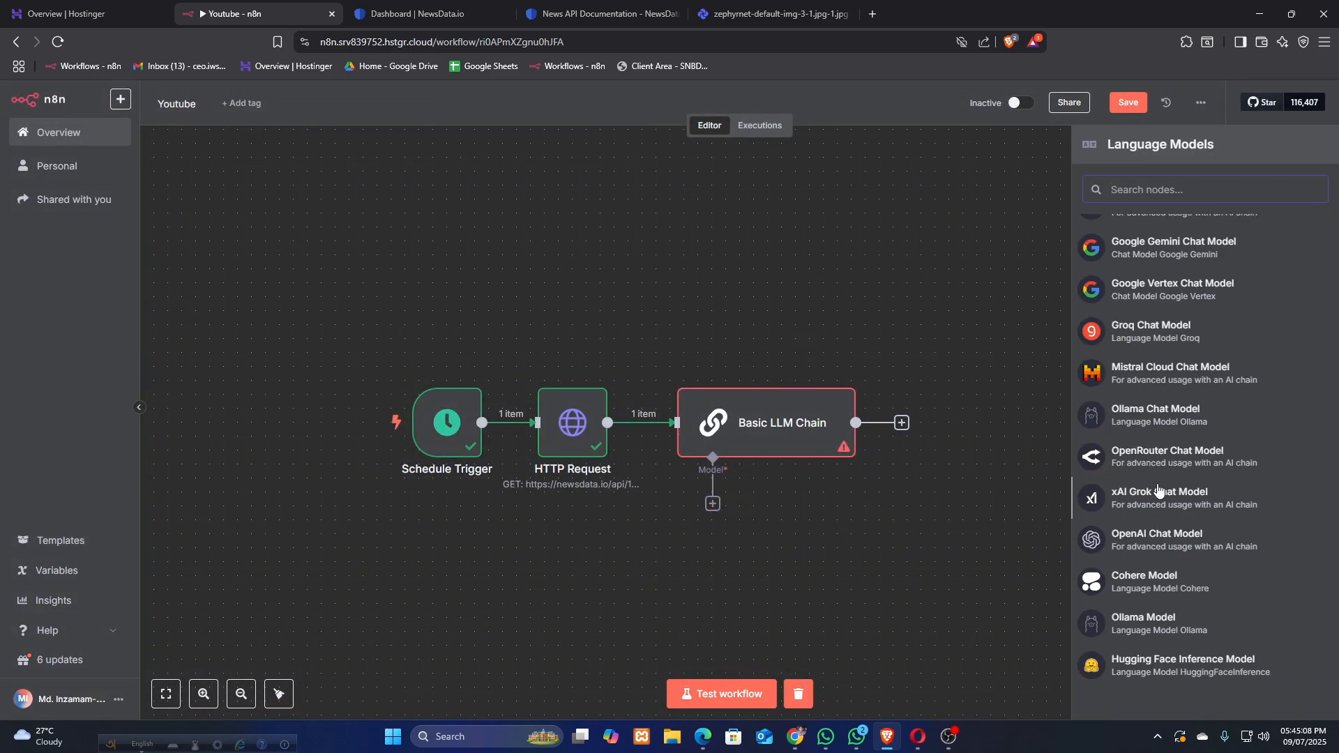
{"action": "left_click", "coordinate": [1161, 459]}
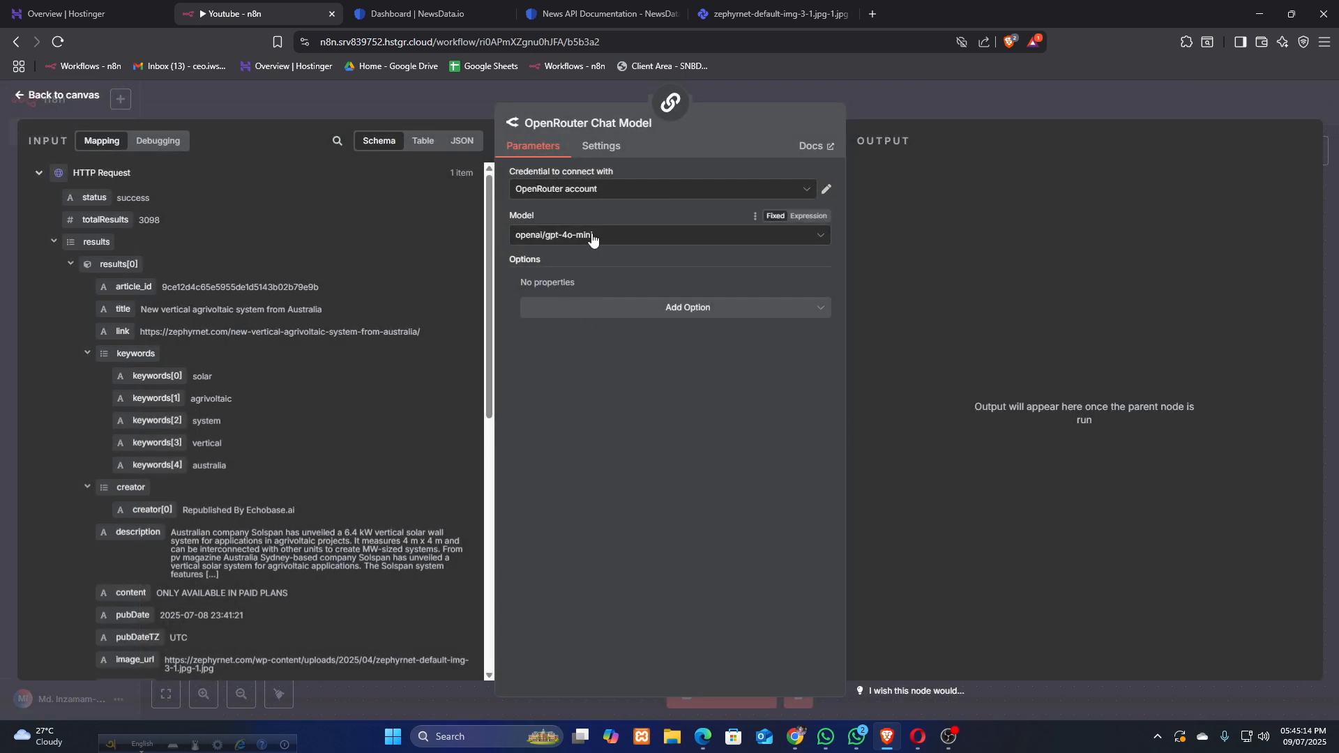
{"action": "left_click", "coordinate": [55, 95]}
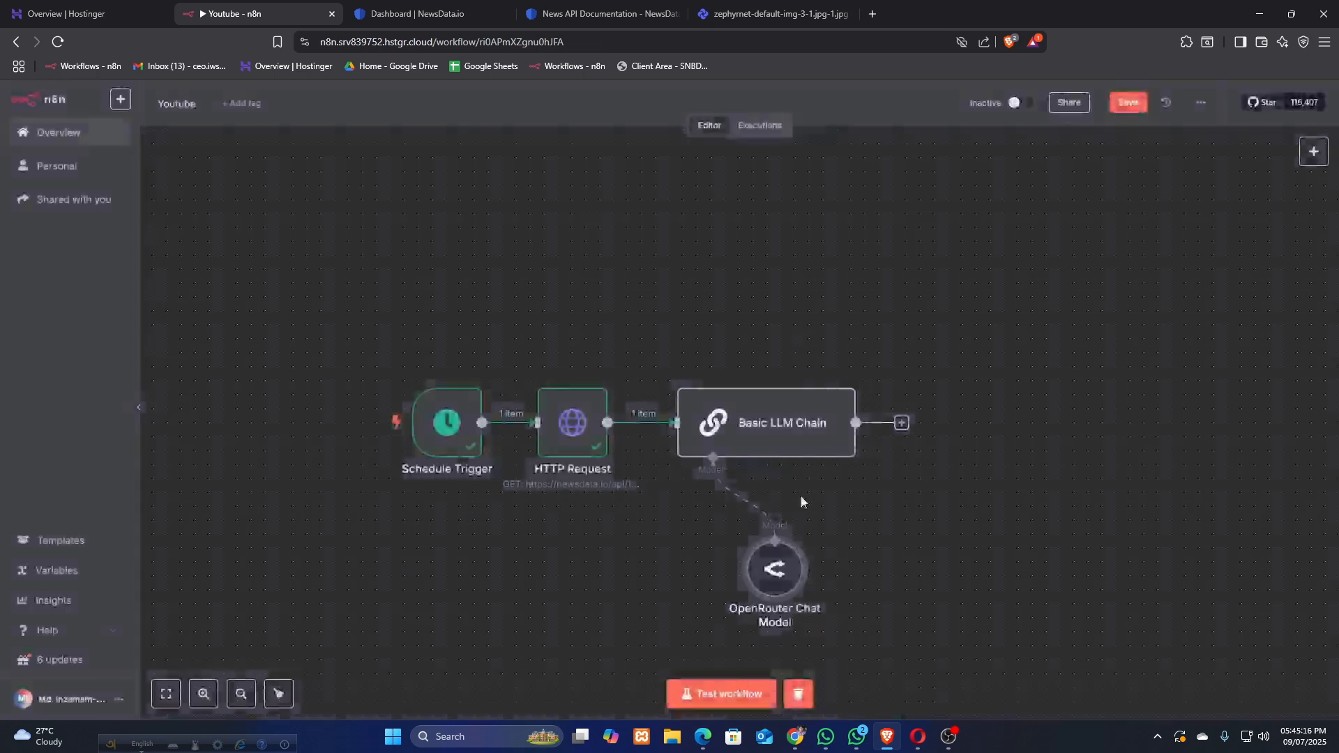
Reposition the OpenRouter Chat Model node below the HTTP Request node on the canvas.
{"action": "left_click_drag", "start_coordinate": [639, 573], "coordinate": [583, 587]}
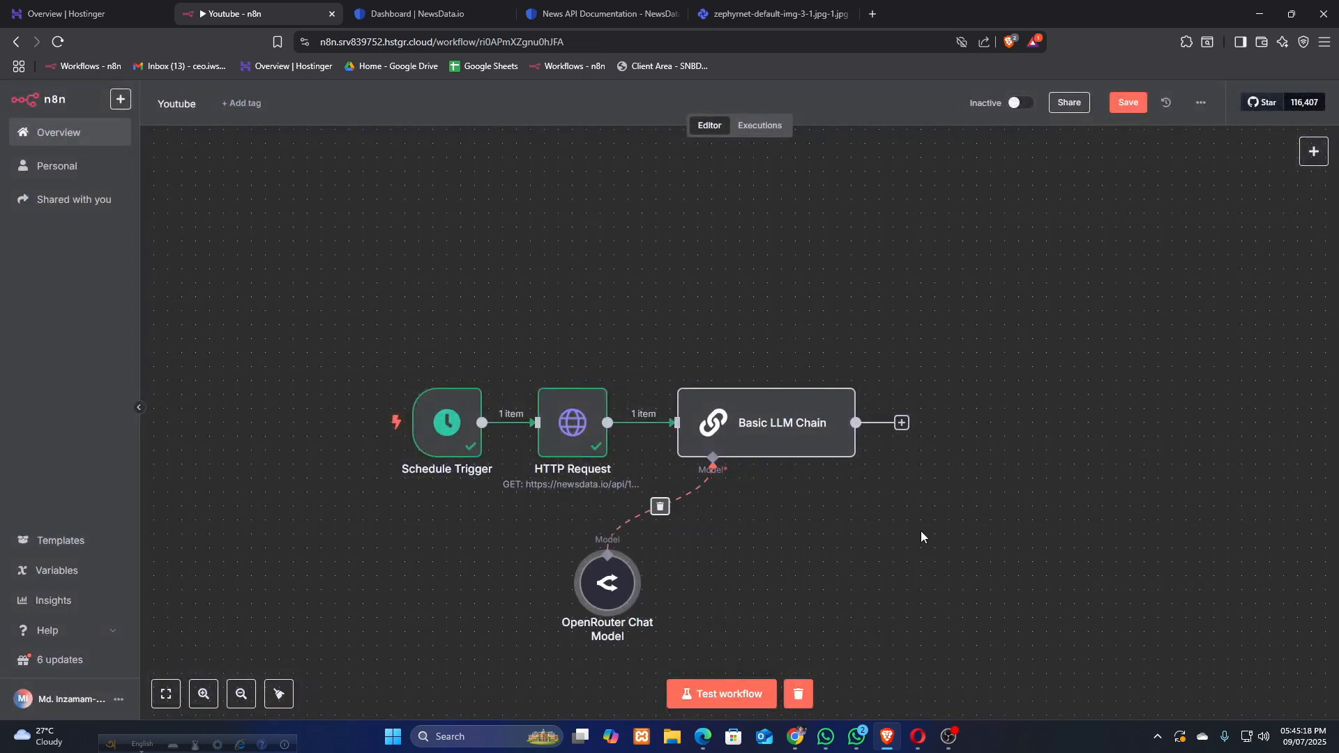
{"action": "scroll", "coordinate": [922, 535], "scroll_direction": "down", "scroll_amount": 1}
{"action": "scroll", "coordinate": [922, 533], "scroll_direction": "down", "scroll_amount": 1}
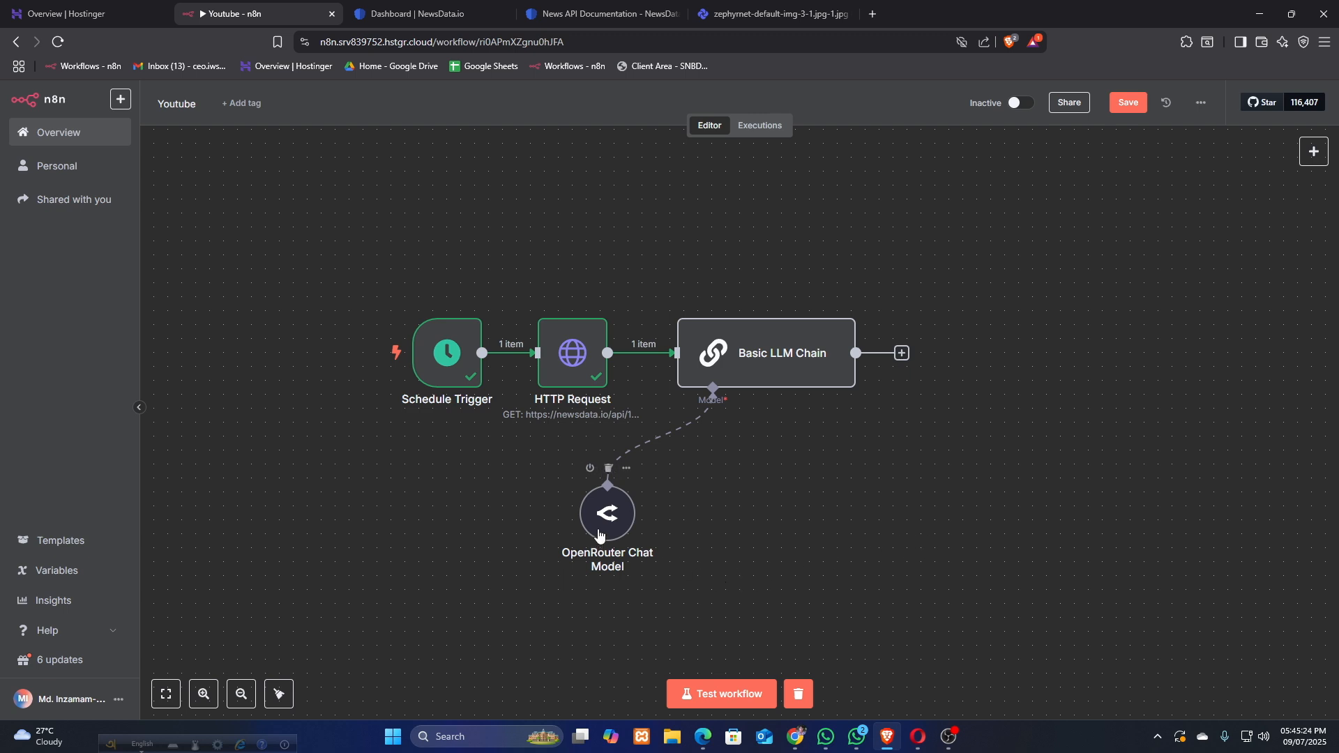
{"action": "left_click_drag", "start_coordinate": [604, 528], "coordinate": [541, 528]}
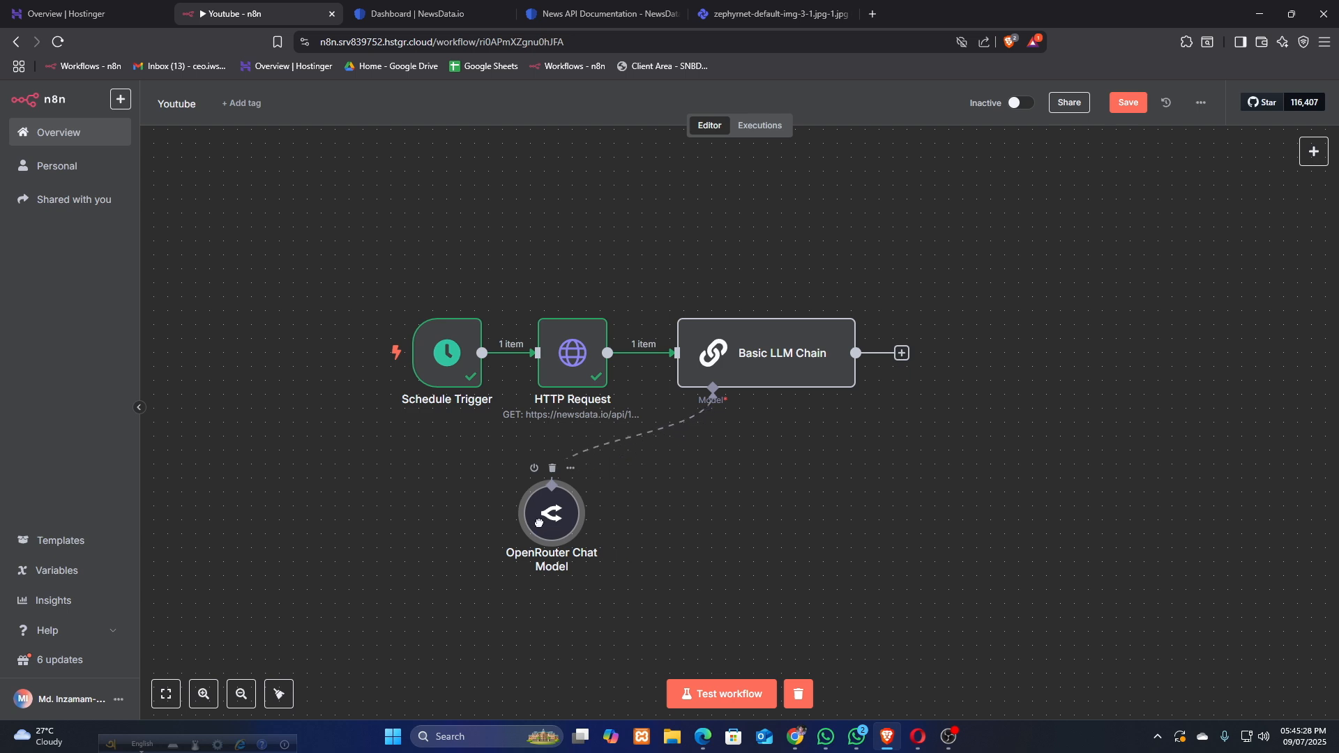
{"action": "left_click", "coordinate": [695, 518]}
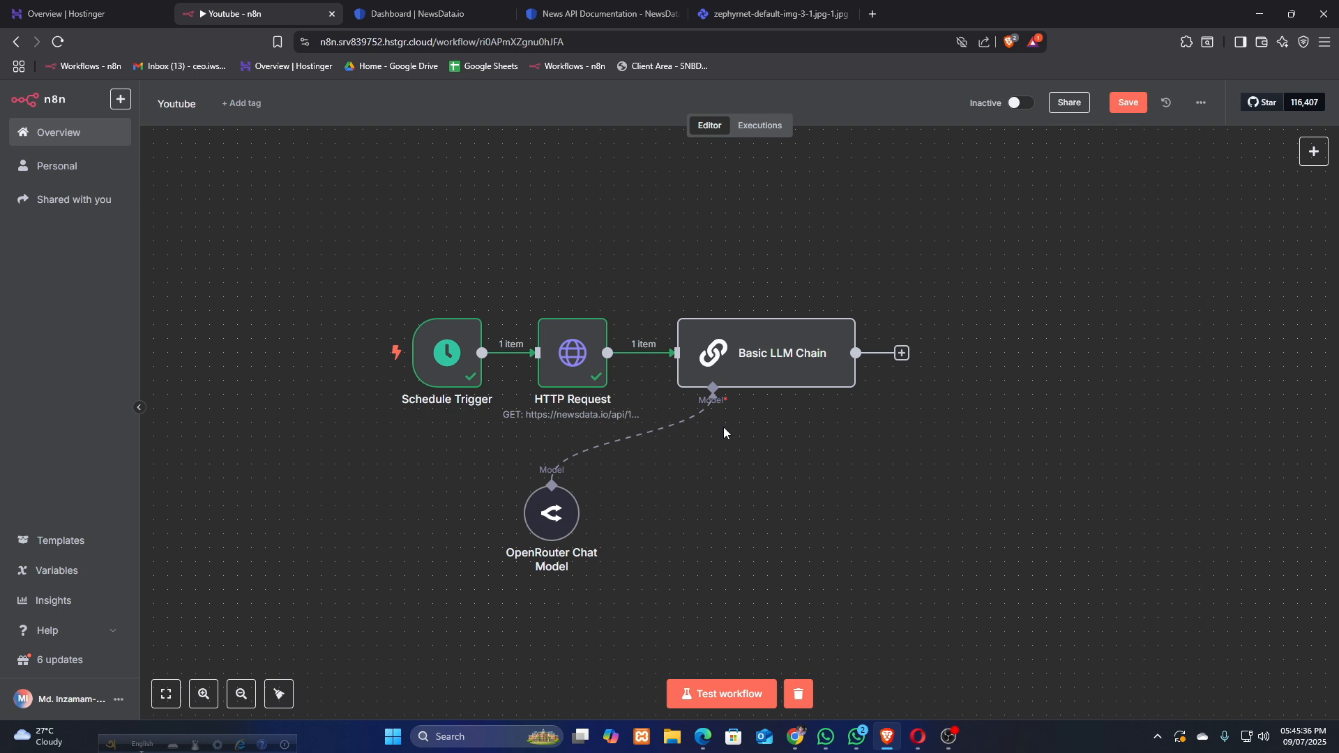
Check the Basic LLM Chain node's settings and execute that node from the canvas.
{"action": "left_click", "coordinate": [774, 370]}
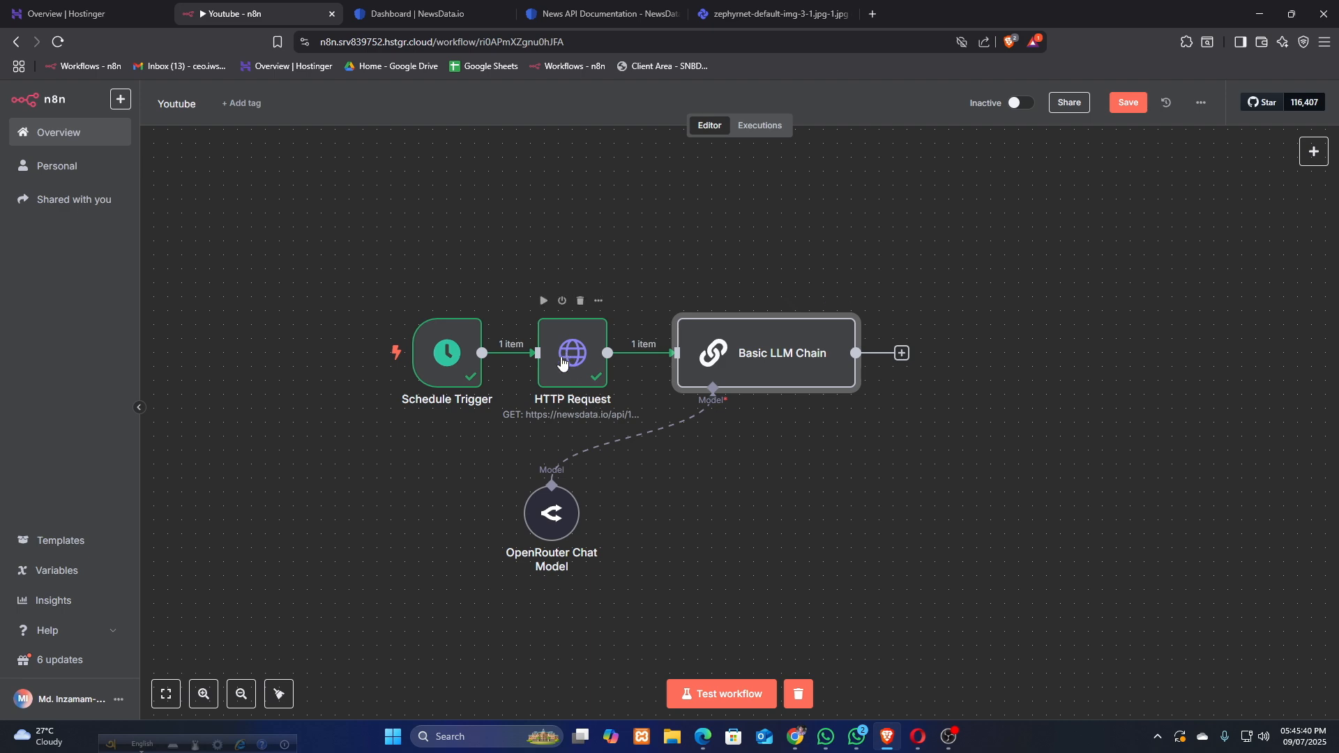
{"action": "double_click", "coordinate": [760, 349]}
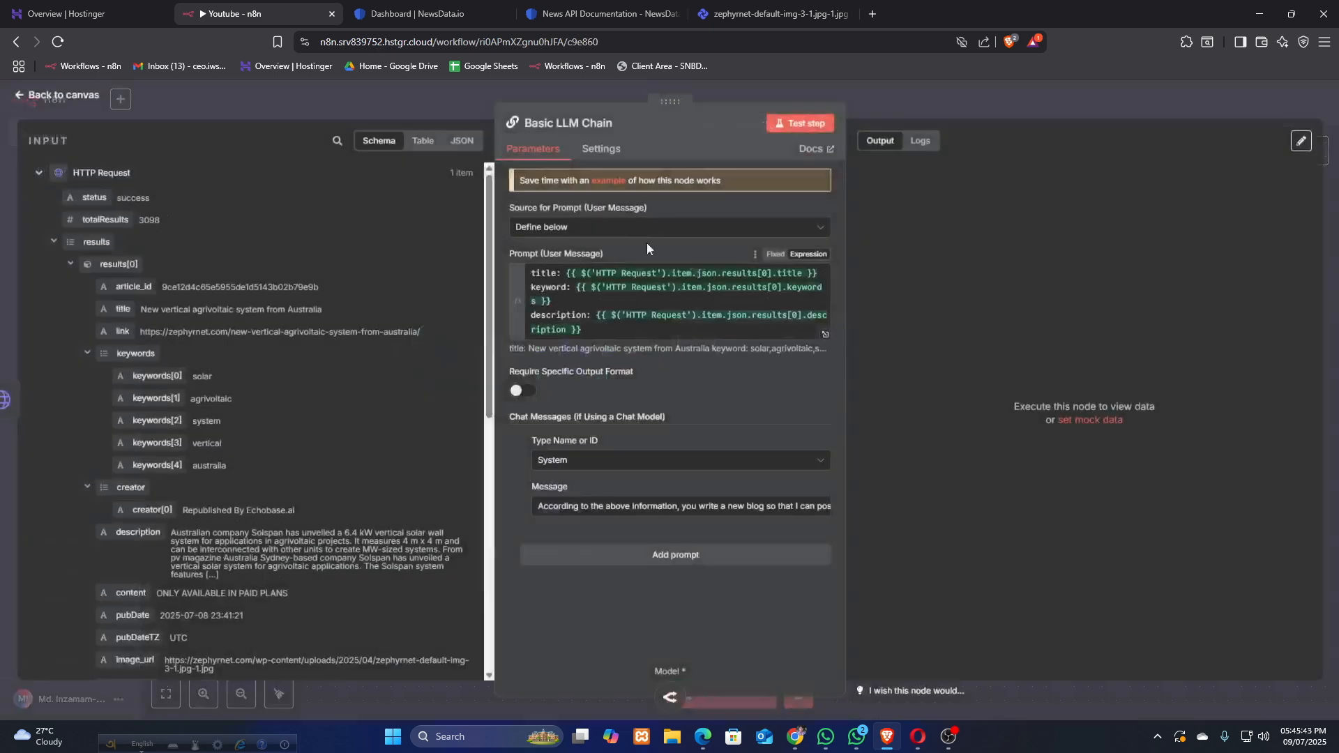
{"action": "left_click", "coordinate": [433, 86]}
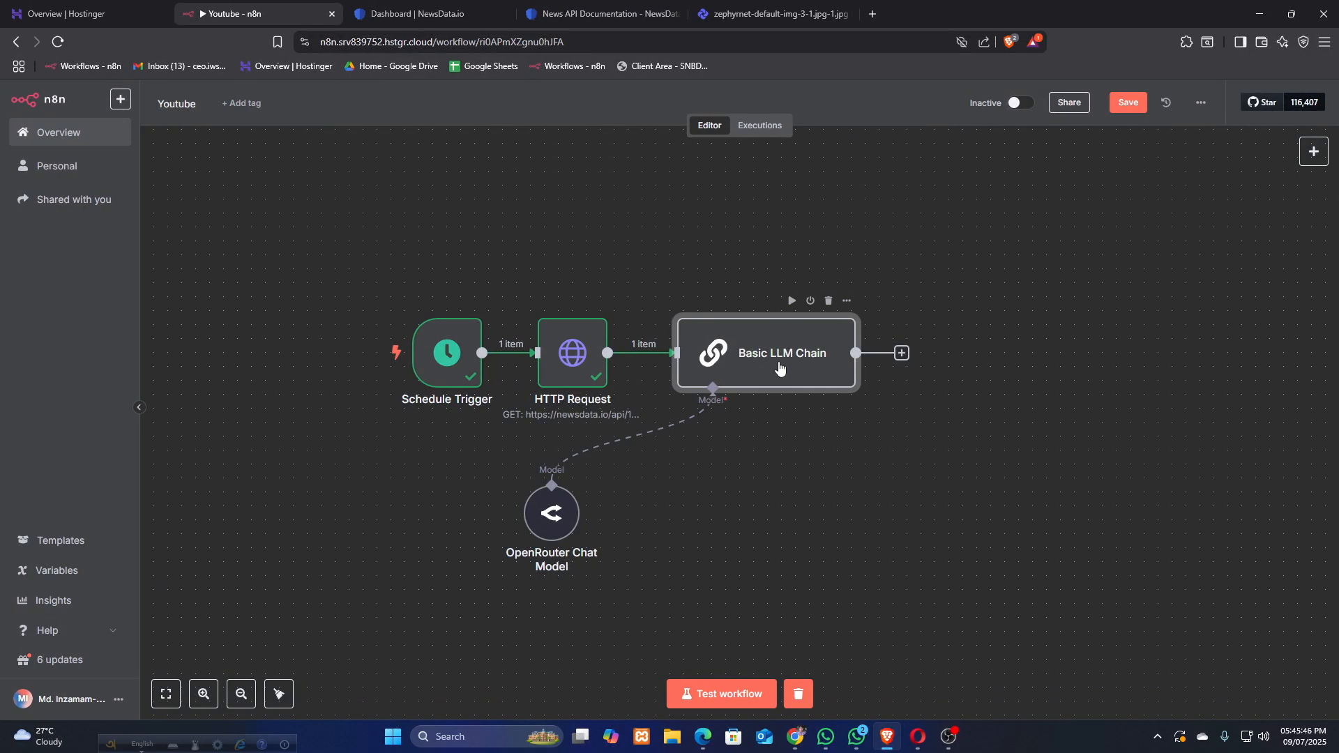
{"action": "left_click", "coordinate": [792, 301]}
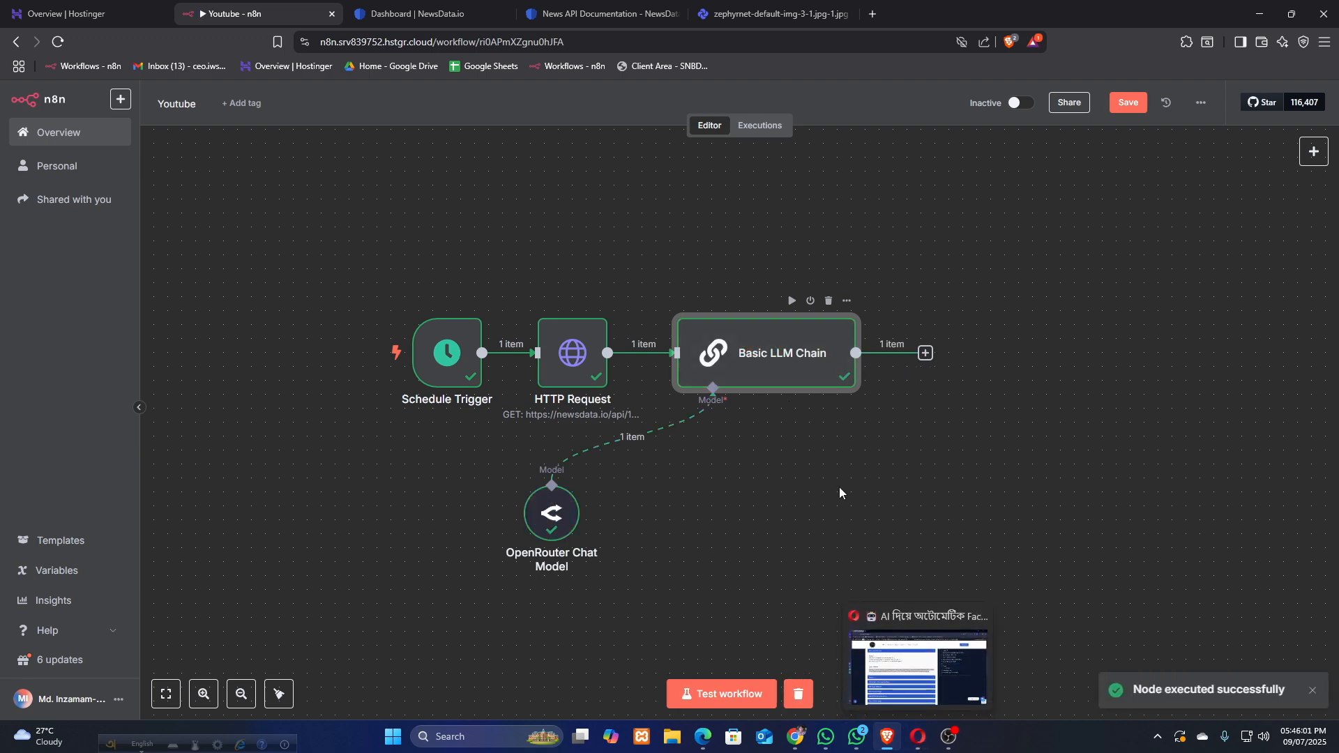
Examine the generated blog text in the Basic LLM Chain's output.
{"action": "double_click", "coordinate": [798, 357]}
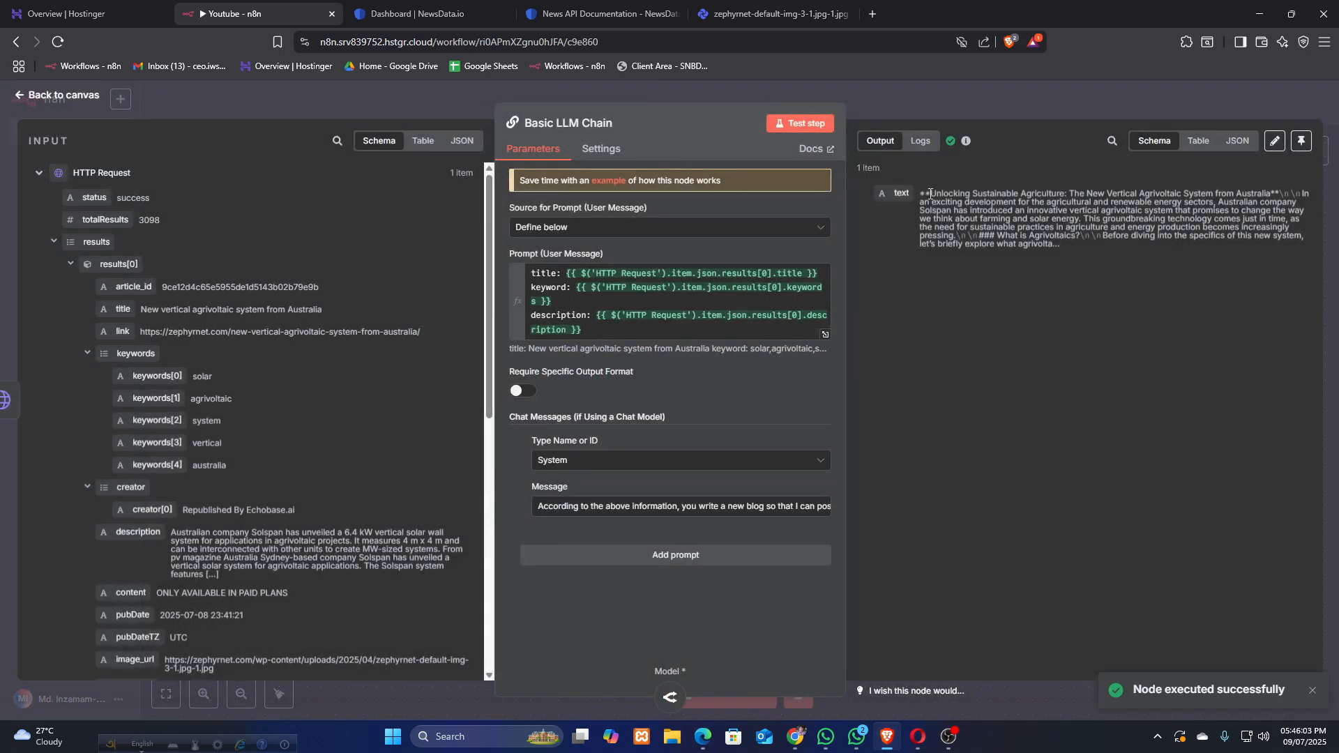
{"action": "left_click_drag", "start_coordinate": [930, 193], "coordinate": [1069, 244]}
{"action": "left_click_drag", "start_coordinate": [922, 194], "coordinate": [985, 228]}
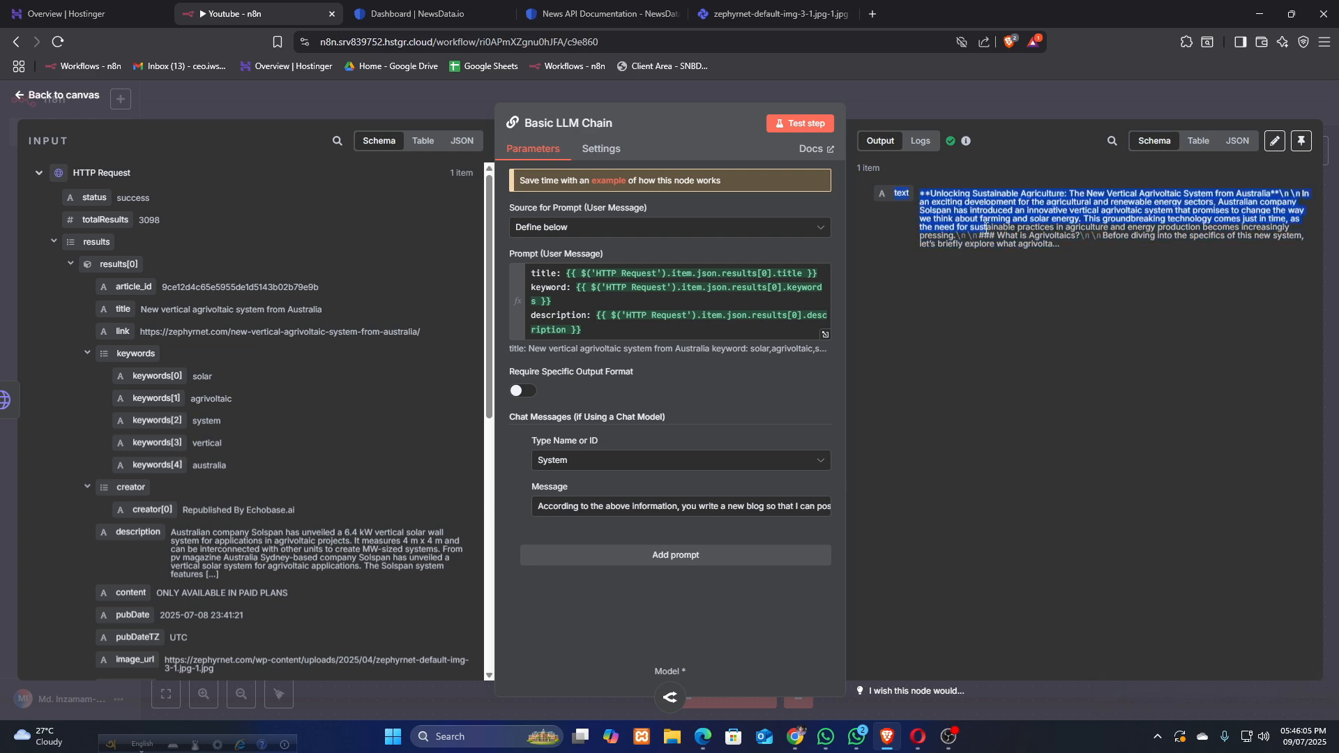
{"action": "left_click", "coordinate": [985, 228]}
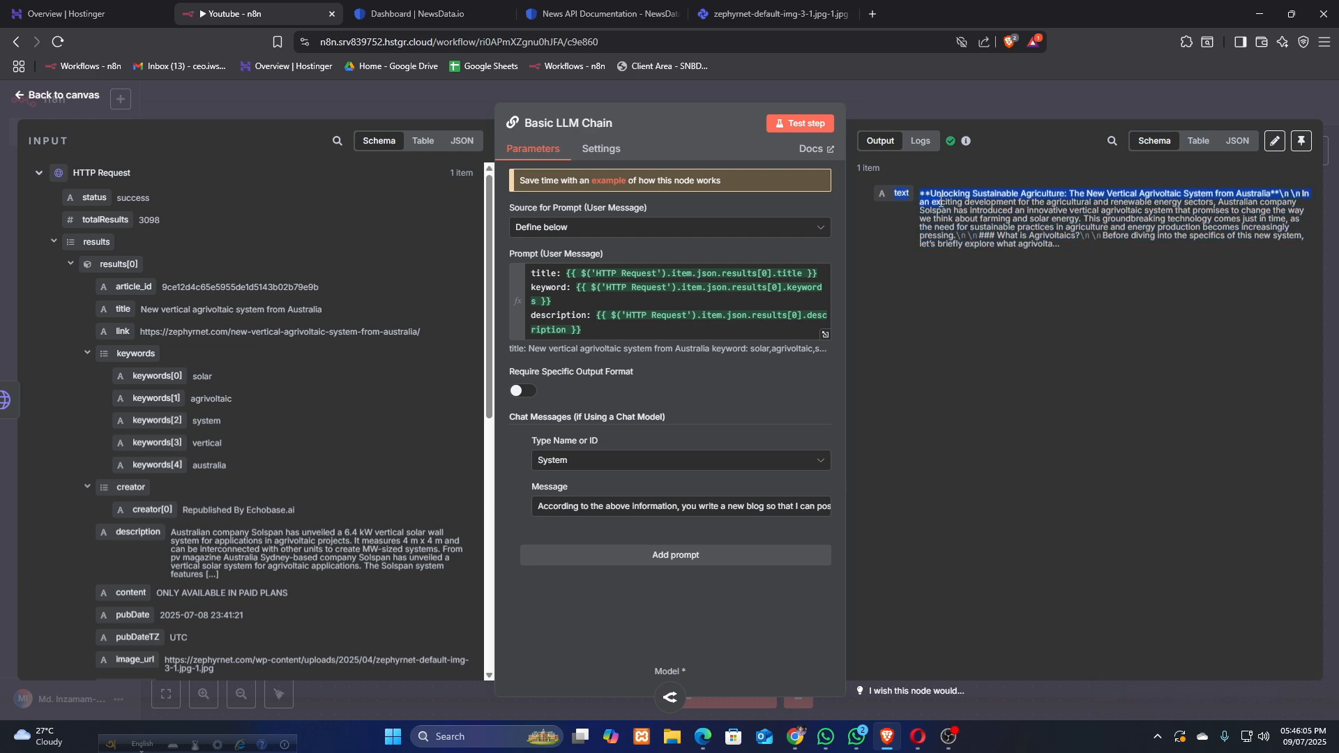
{"action": "left_click", "coordinate": [391, 101]}
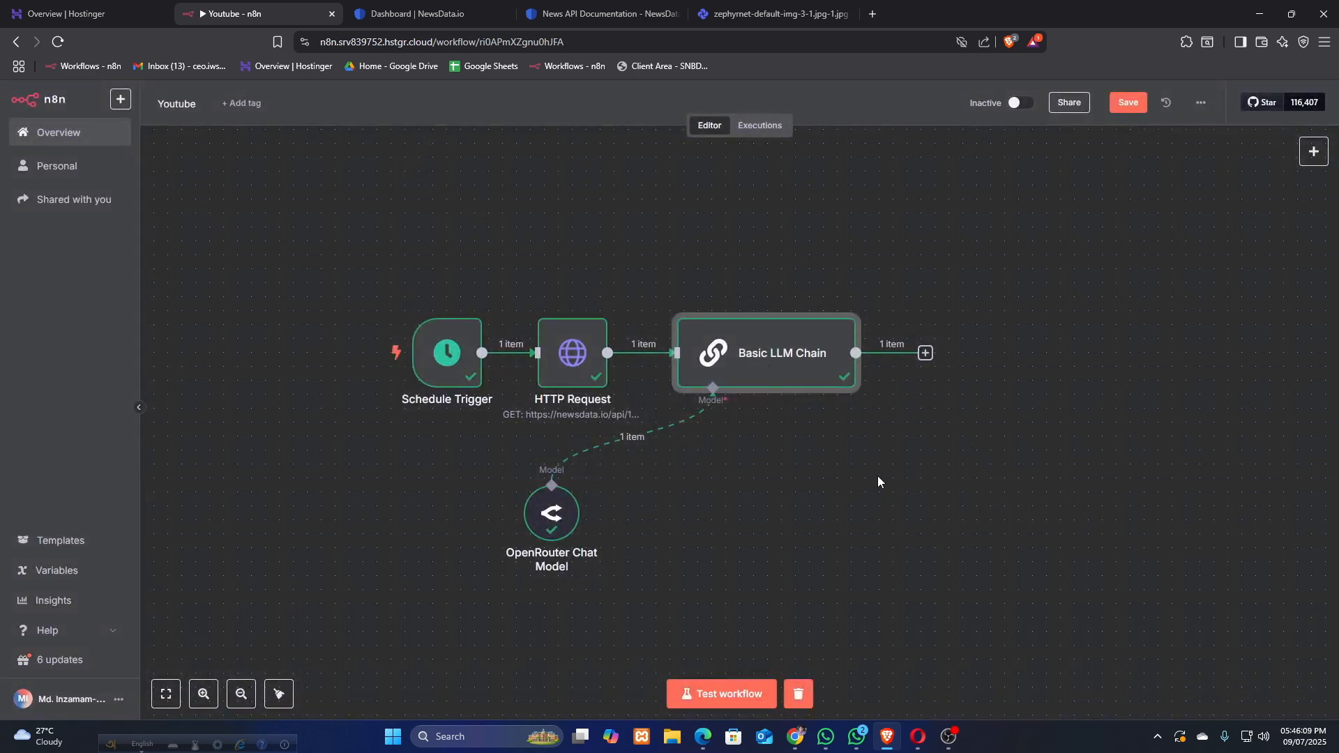
Examine the image_url field in the HTTP Request node's output.
{"action": "left_click", "coordinate": [925, 354]}
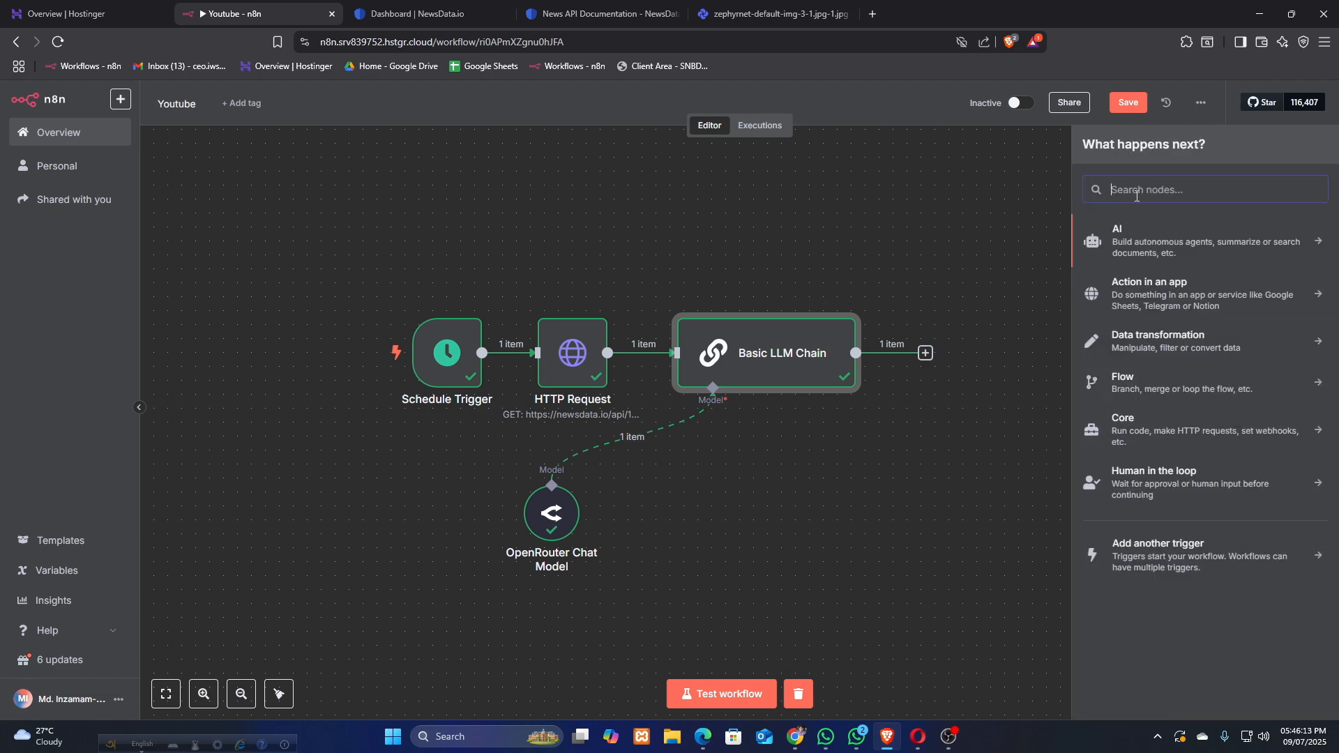
{"action": "double_click", "coordinate": [571, 352]}
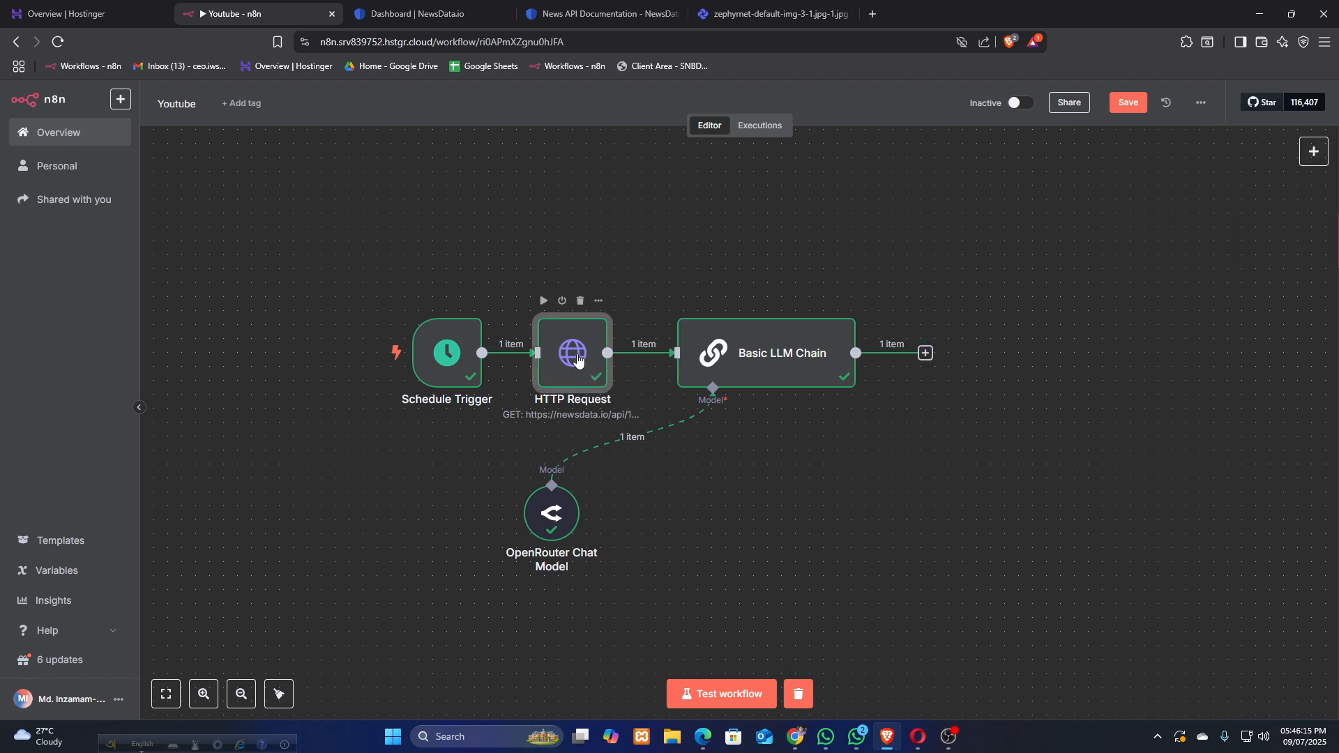
{"action": "scroll", "coordinate": [983, 495], "scroll_direction": "down", "scroll_amount": 5}
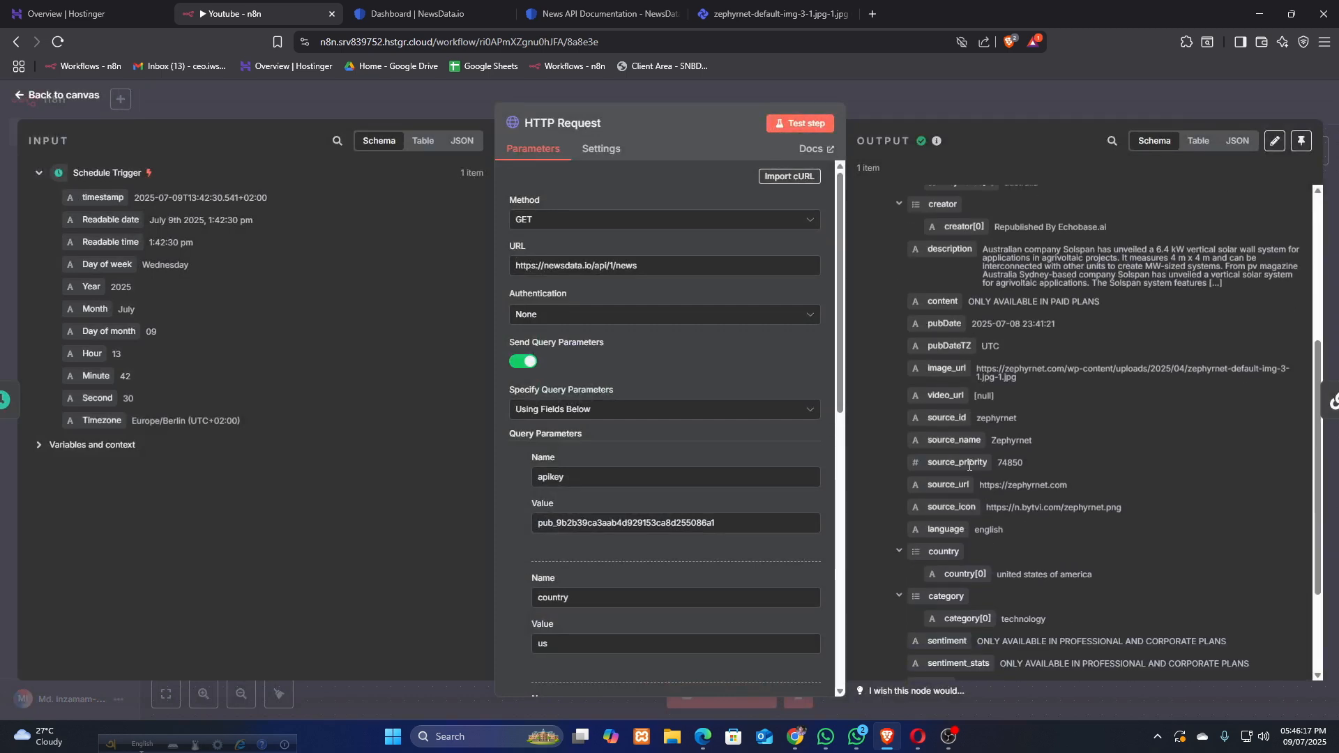
{"action": "left_click_drag", "start_coordinate": [976, 369], "coordinate": [991, 377]}
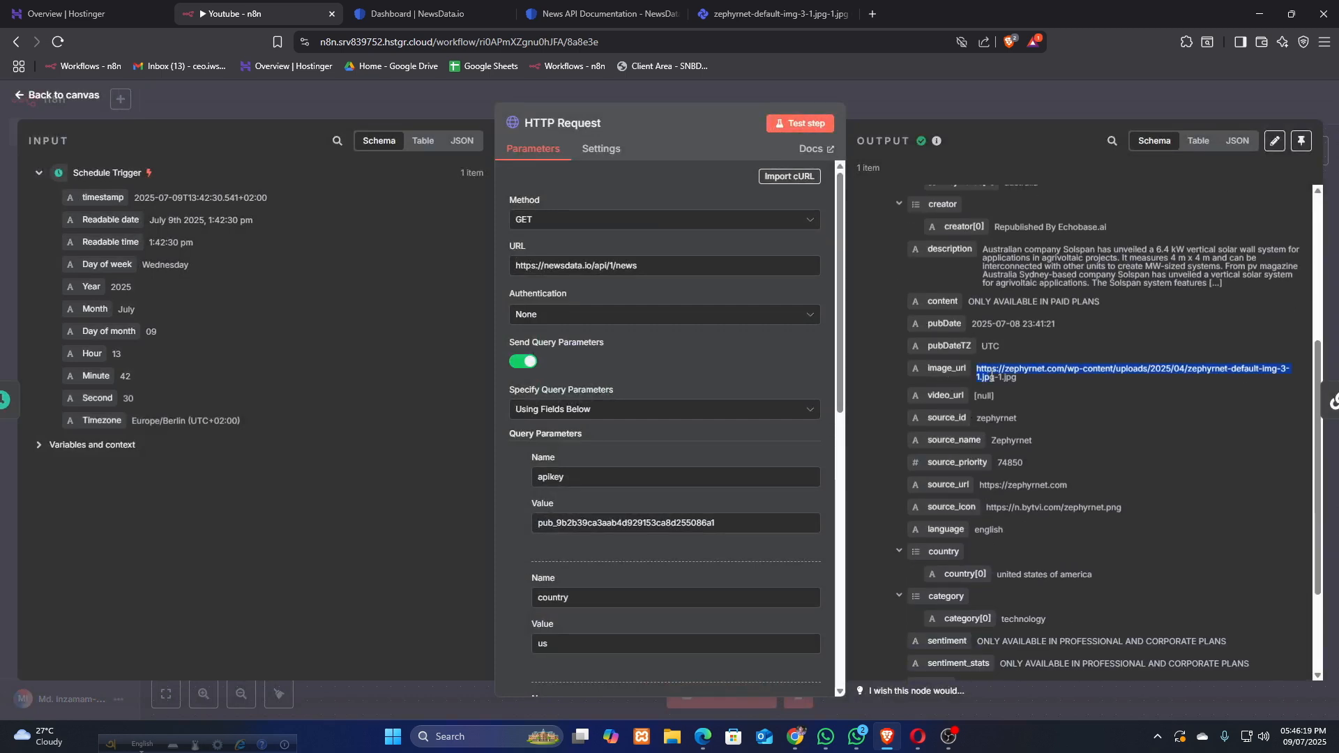
{"action": "left_click", "coordinate": [1017, 403]}
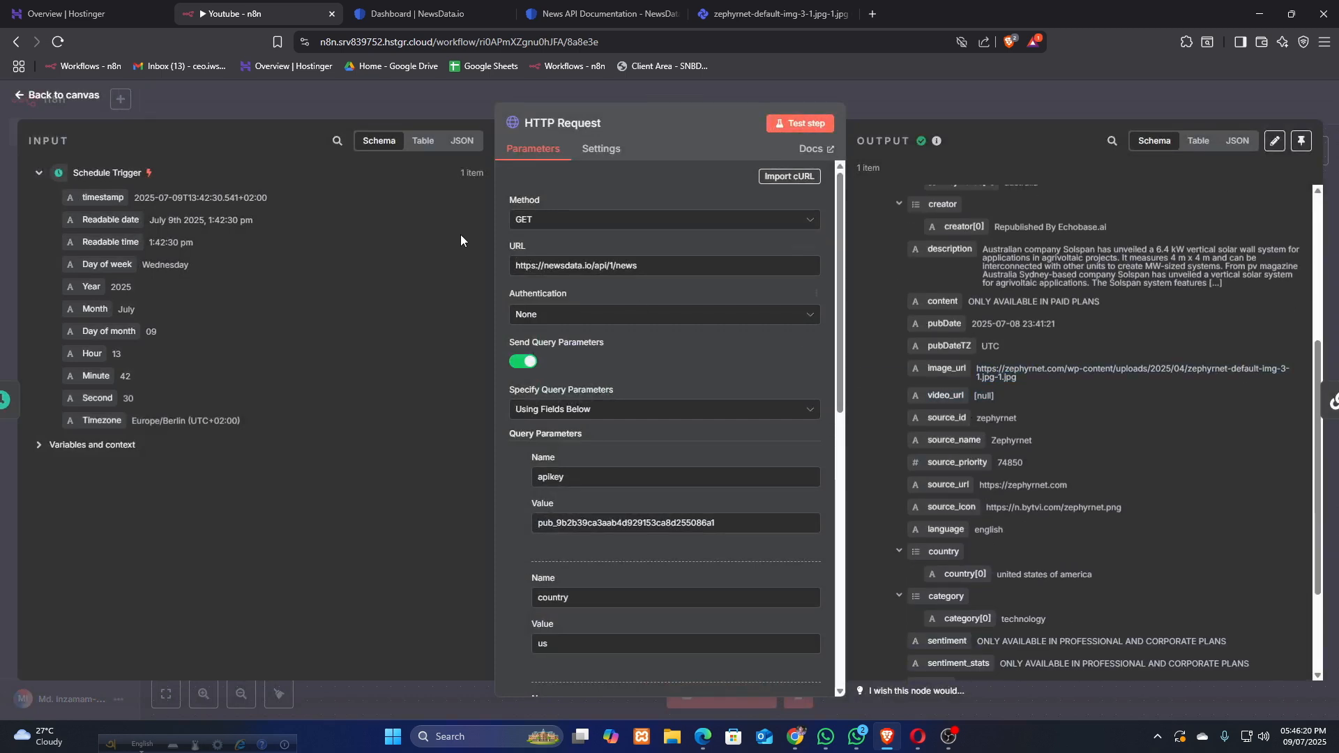
{"action": "left_click", "coordinate": [395, 97]}
Add an If node after the Basic LLM Chain node.
{"action": "left_click", "coordinate": [925, 354]}
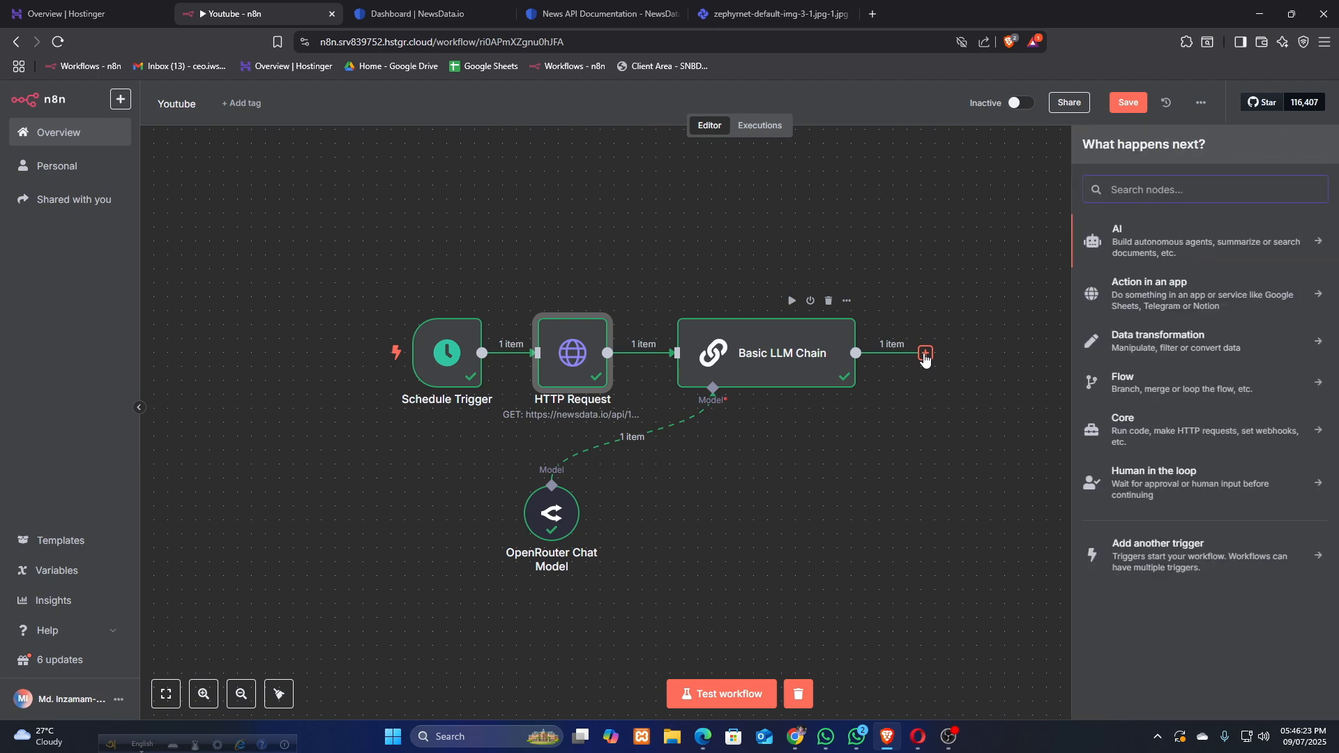
{"action": "type", "text": "if"}
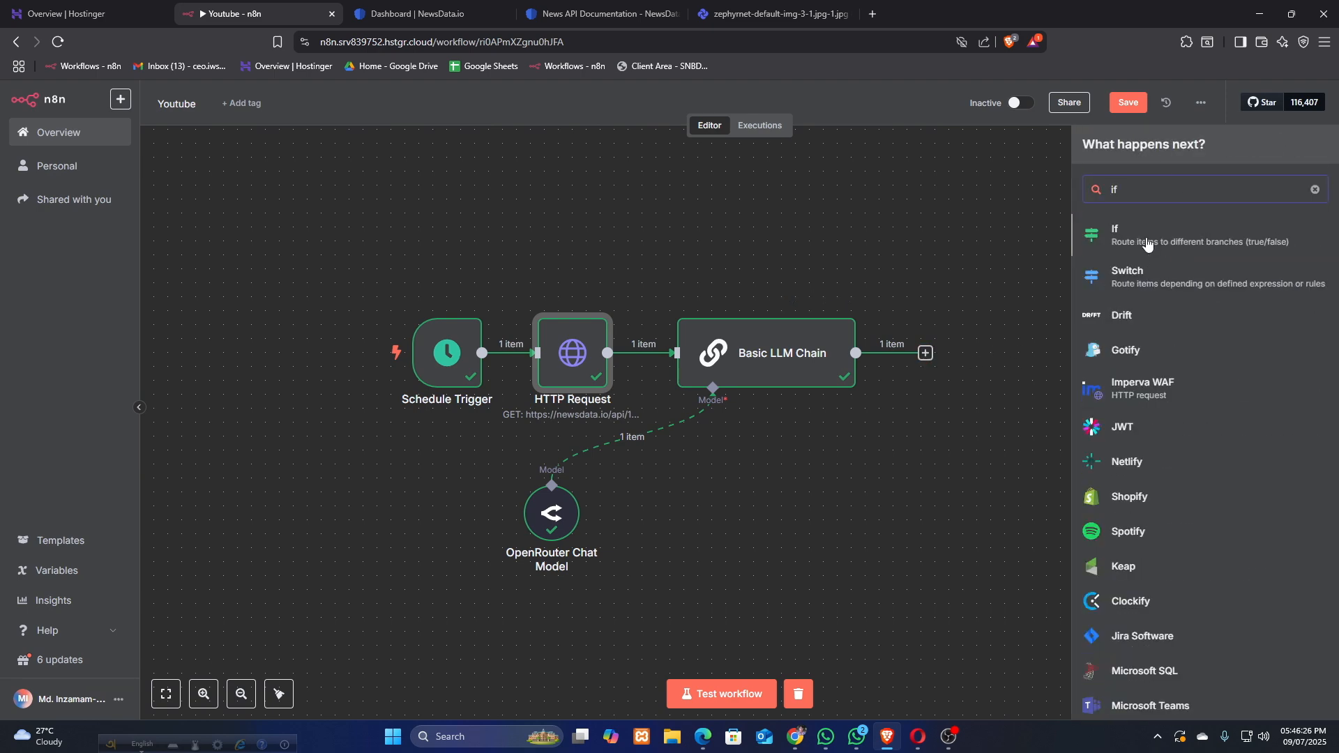
{"action": "left_click", "coordinate": [1139, 236]}
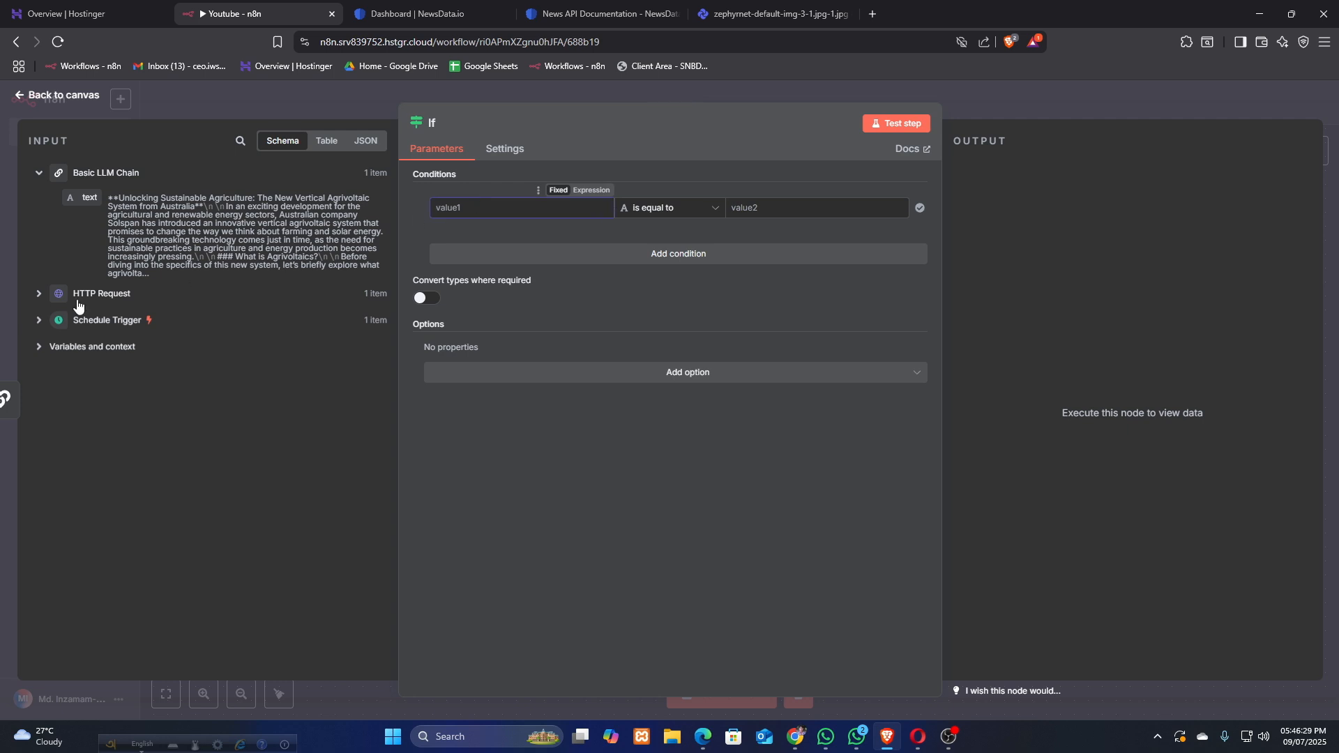
Set the If condition's first value to the image_url field of the HTTP Request node's first result.
{"action": "left_click", "coordinate": [39, 293]}
{"action": "scroll", "coordinate": [49, 293], "scroll_direction": "down", "scroll_amount": 5}
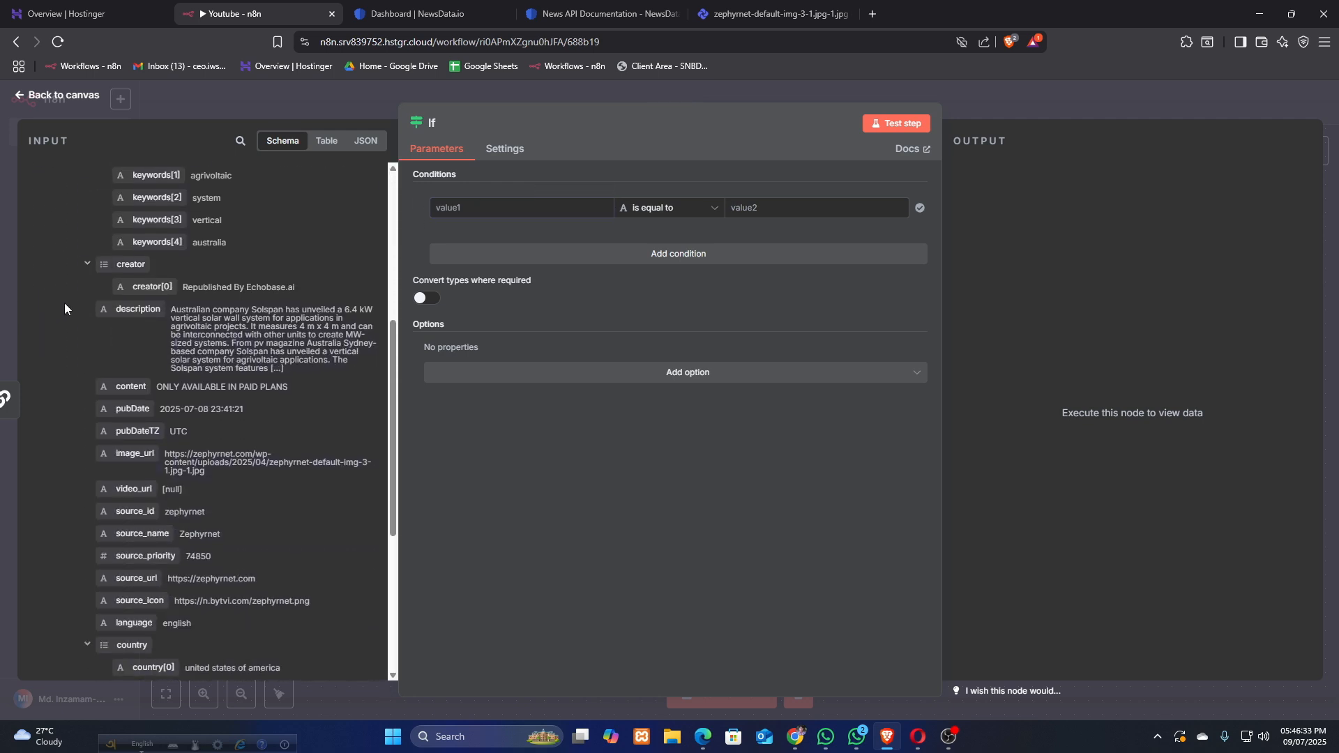
{"action": "scroll", "coordinate": [136, 453], "scroll_direction": "down", "scroll_amount": 1}
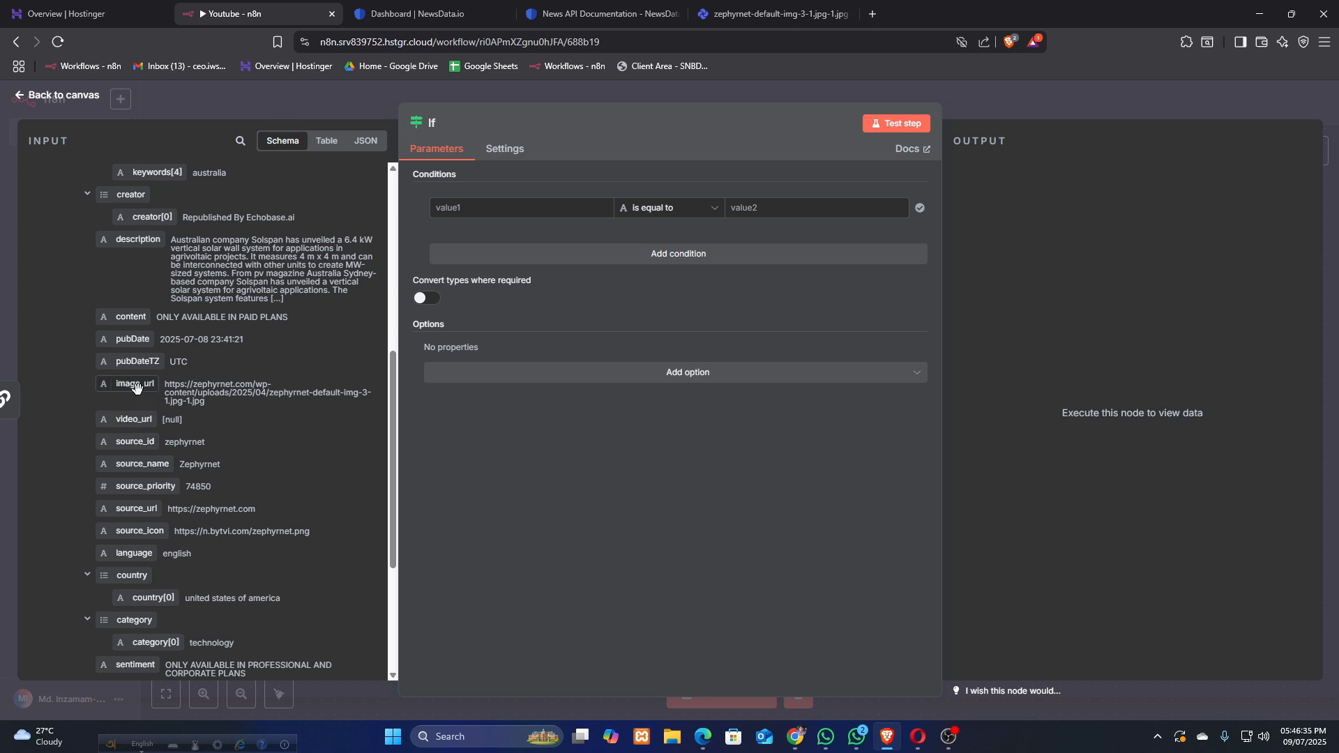
{"action": "left_click_drag", "start_coordinate": [136, 385], "coordinate": [493, 217]}
{"action": "left_click", "coordinate": [421, 235]}
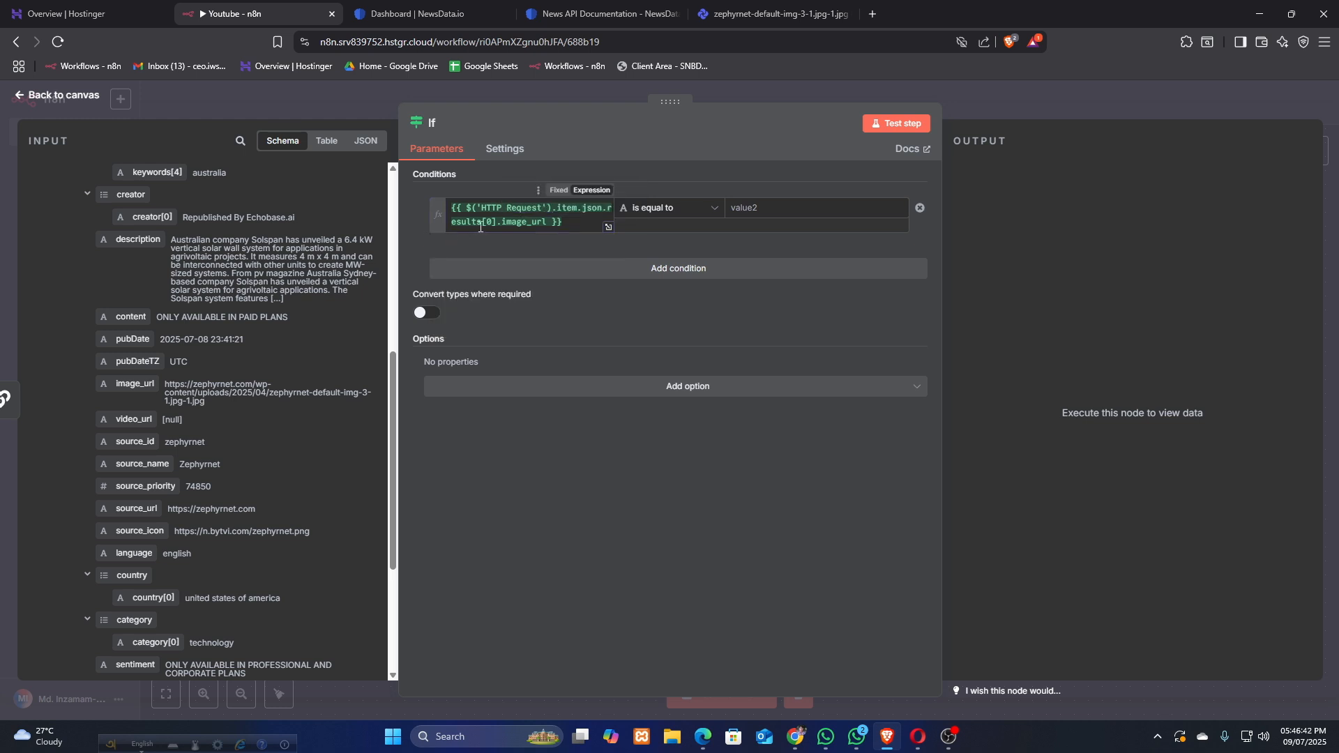
Set the condition's operator to the string comparison "is not equal to", leave the second value empty, and return to the canvas.
{"action": "left_click", "coordinate": [776, 212]}
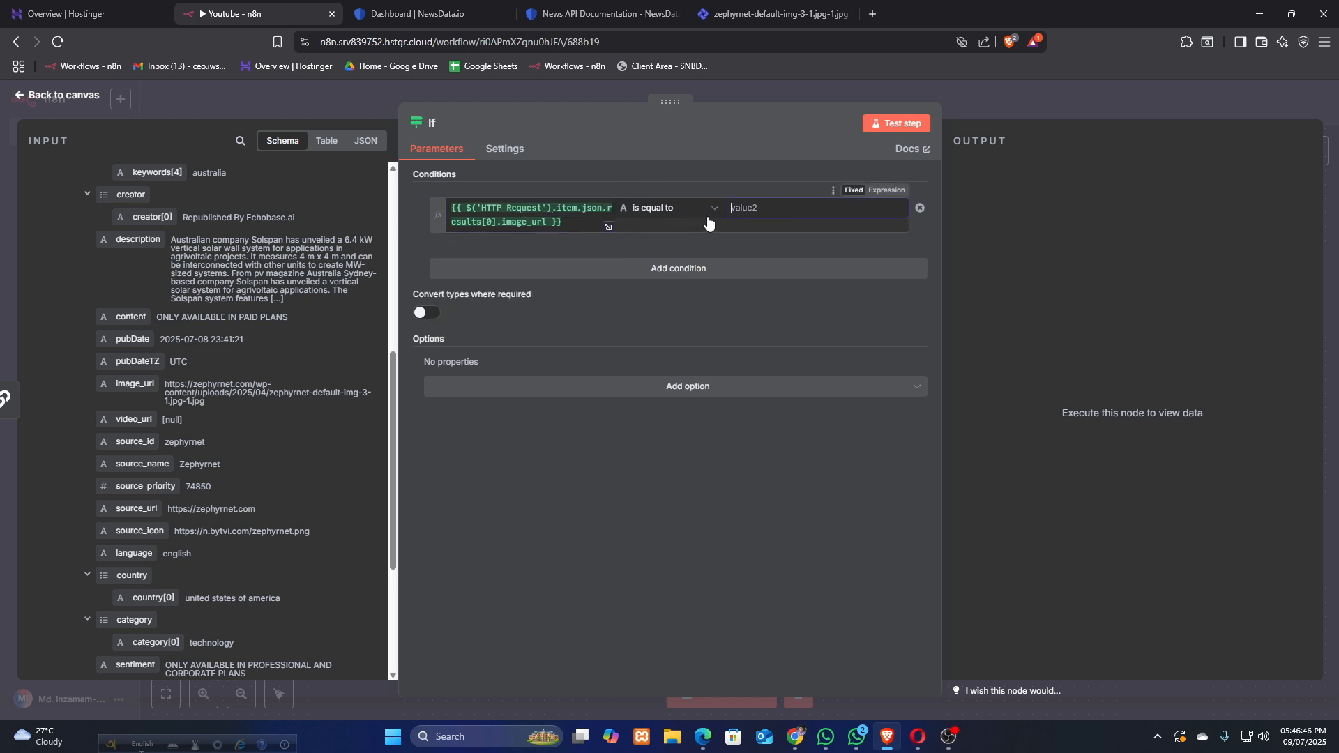
{"action": "left_click", "coordinate": [691, 209]}
{"action": "mouse_move", "coordinate": [689, 243]}
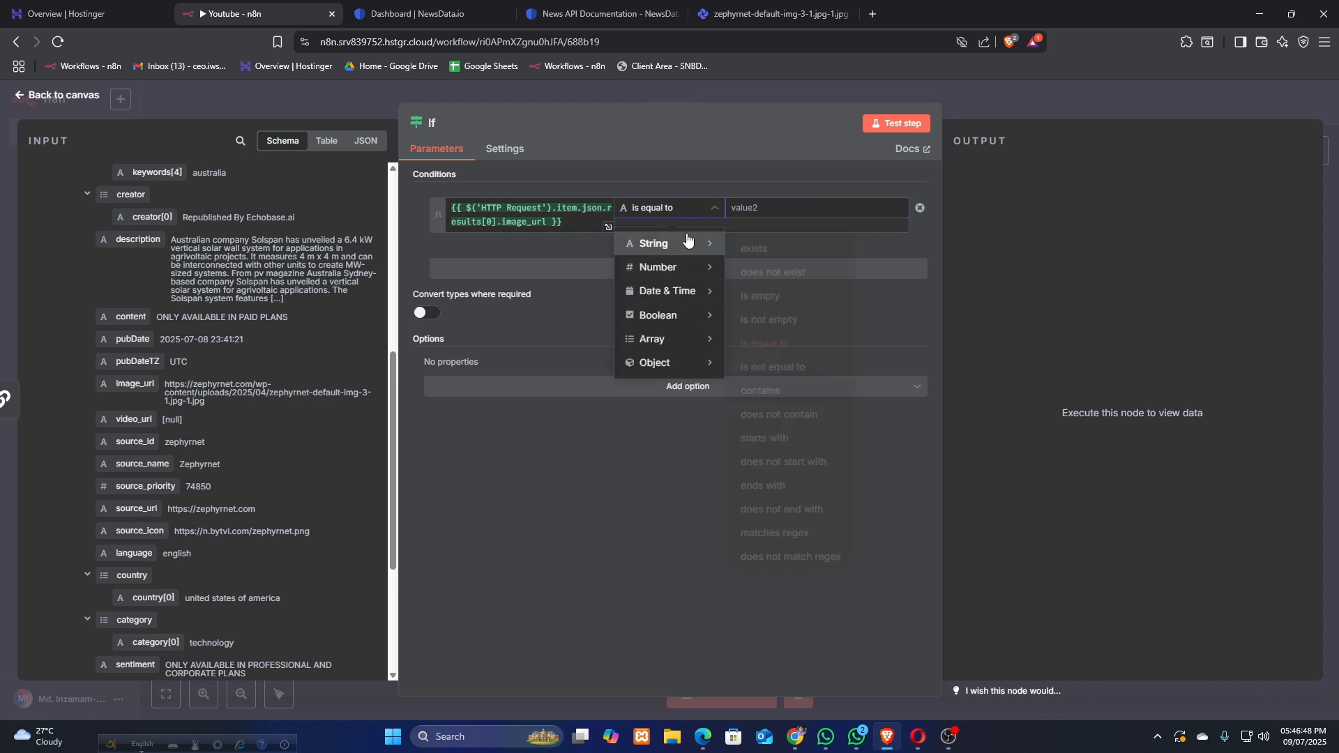
{"action": "left_click", "coordinate": [788, 366]}
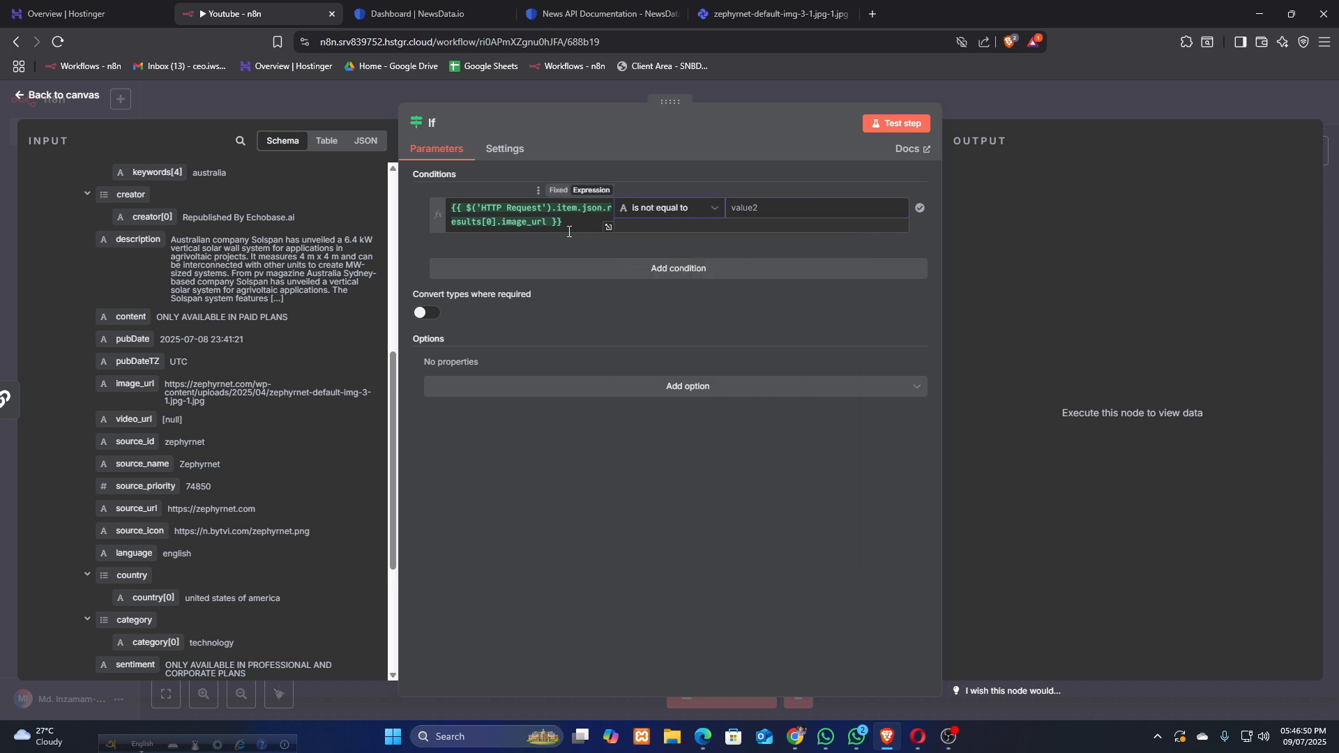
{"action": "left_click", "coordinate": [778, 214]}
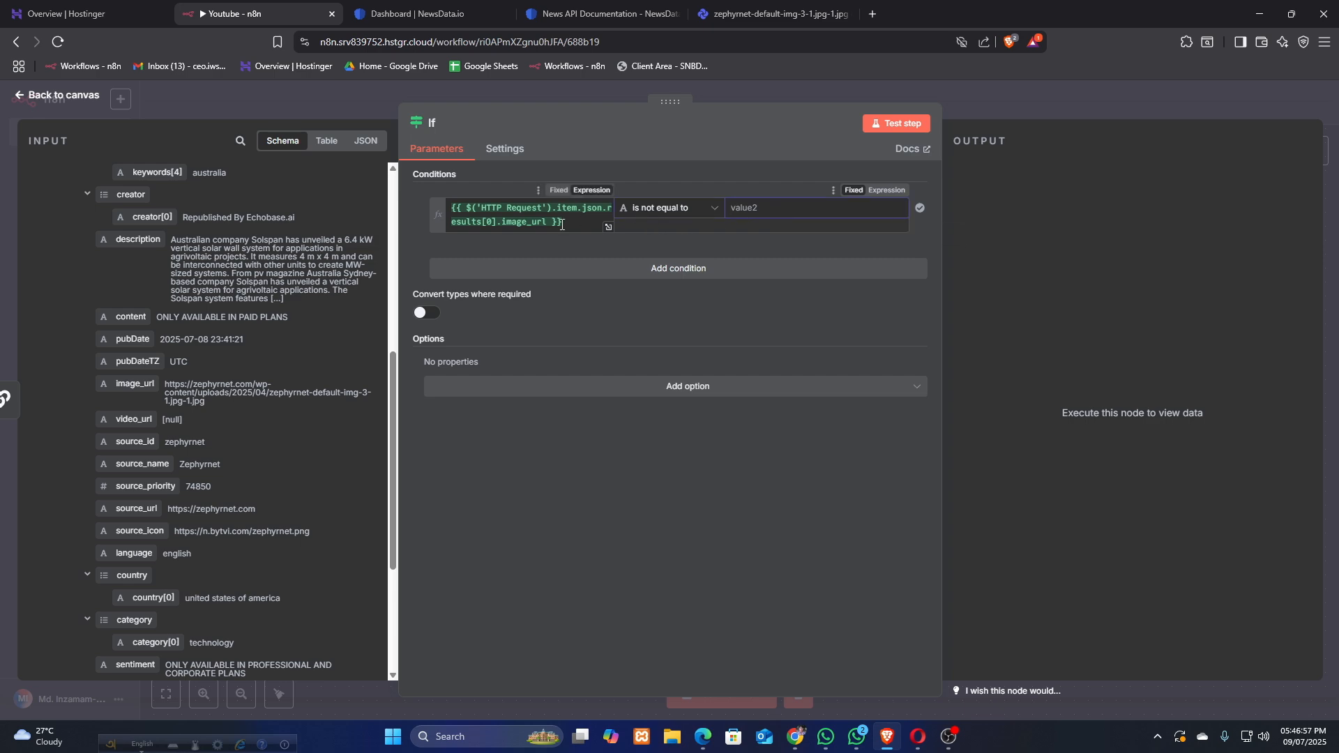
{"action": "left_click", "coordinate": [359, 107]}
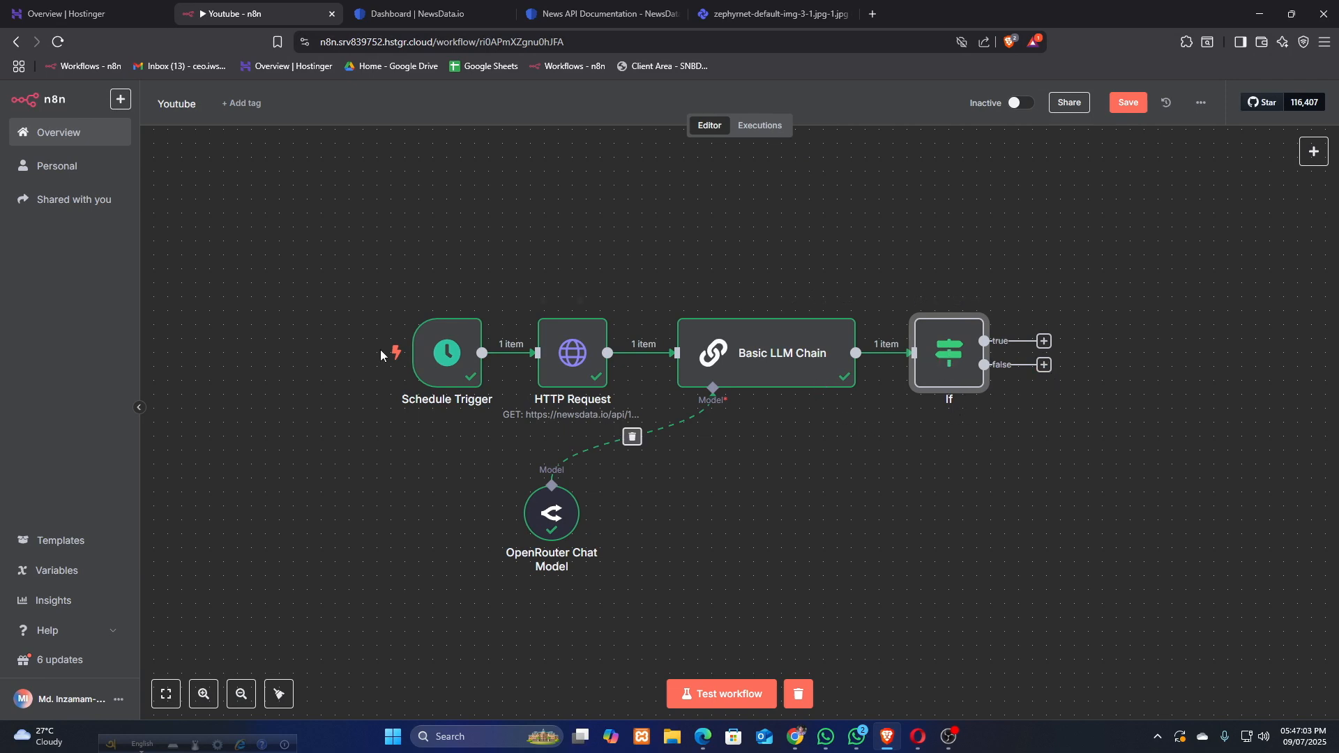
Execute the If node from the canvas.
{"action": "left_click_drag", "start_coordinate": [377, 269], "coordinate": [716, 390]}
{"action": "left_click", "coordinate": [895, 418]}
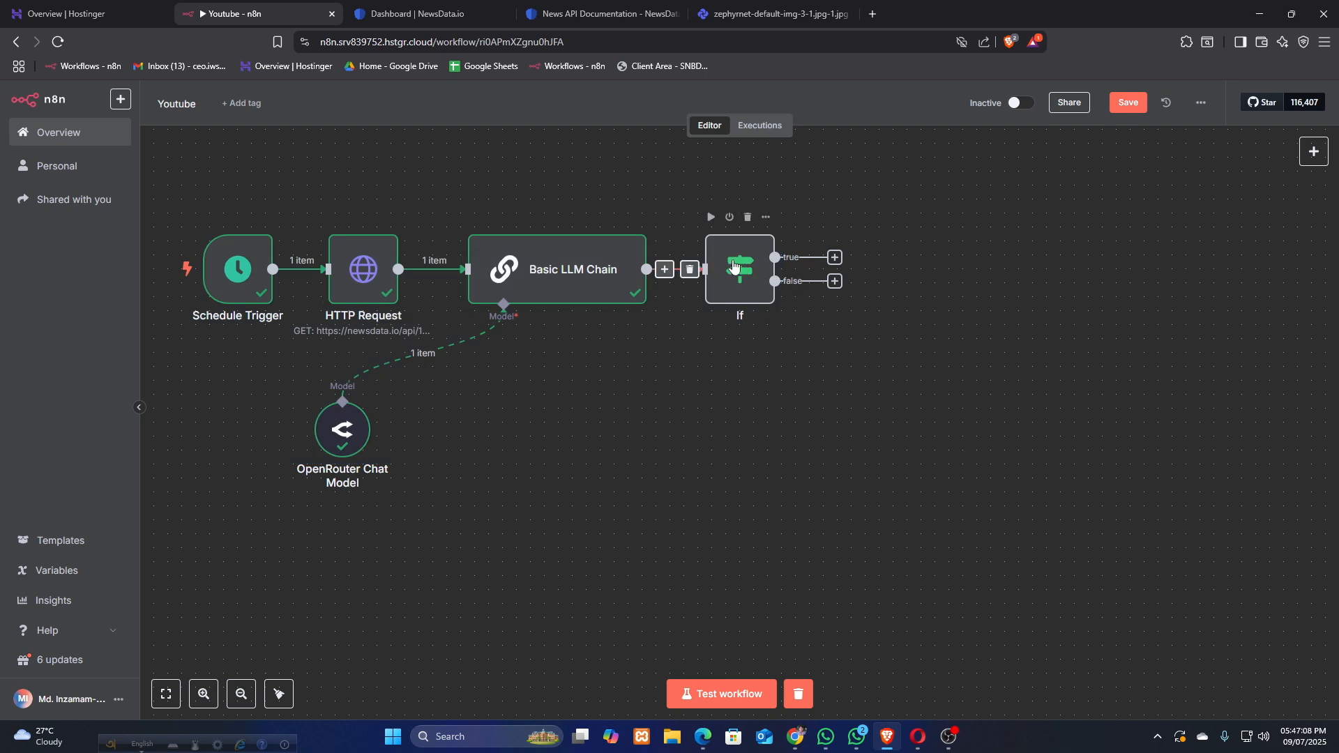
{"action": "left_click", "coordinate": [711, 216]}
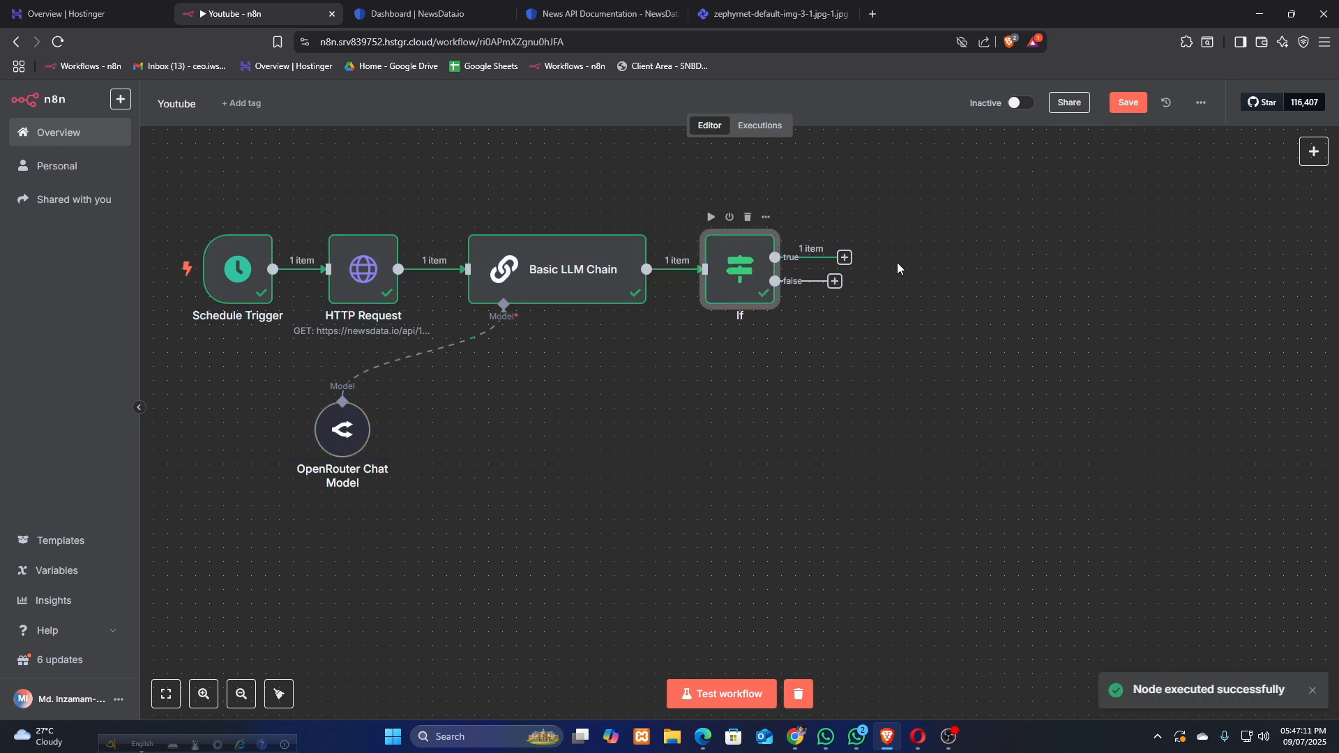
Open Step 5 in the technuxt.com guide in the other browser, and add an OpenAI Analyze Image node to the If node's true output.
{"action": "left_click", "coordinate": [844, 258]}
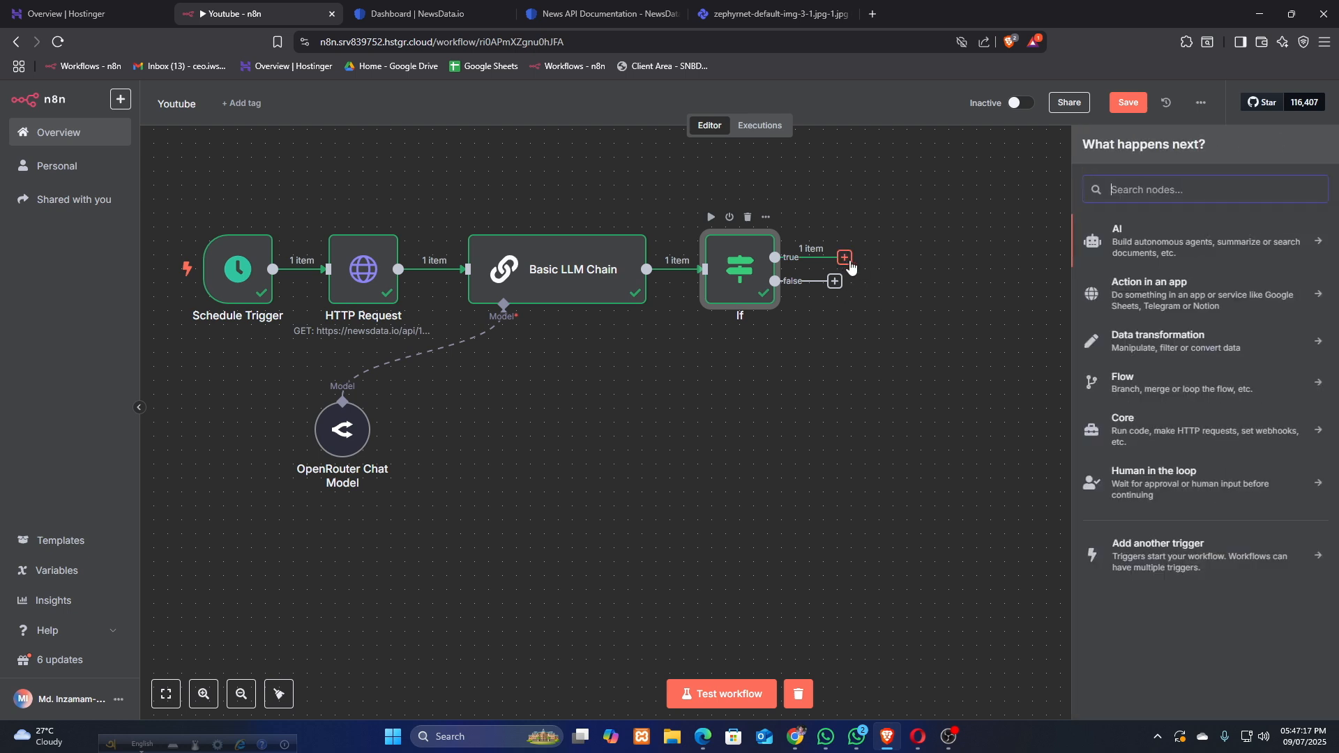
{"action": "left_click", "coordinate": [918, 737]}
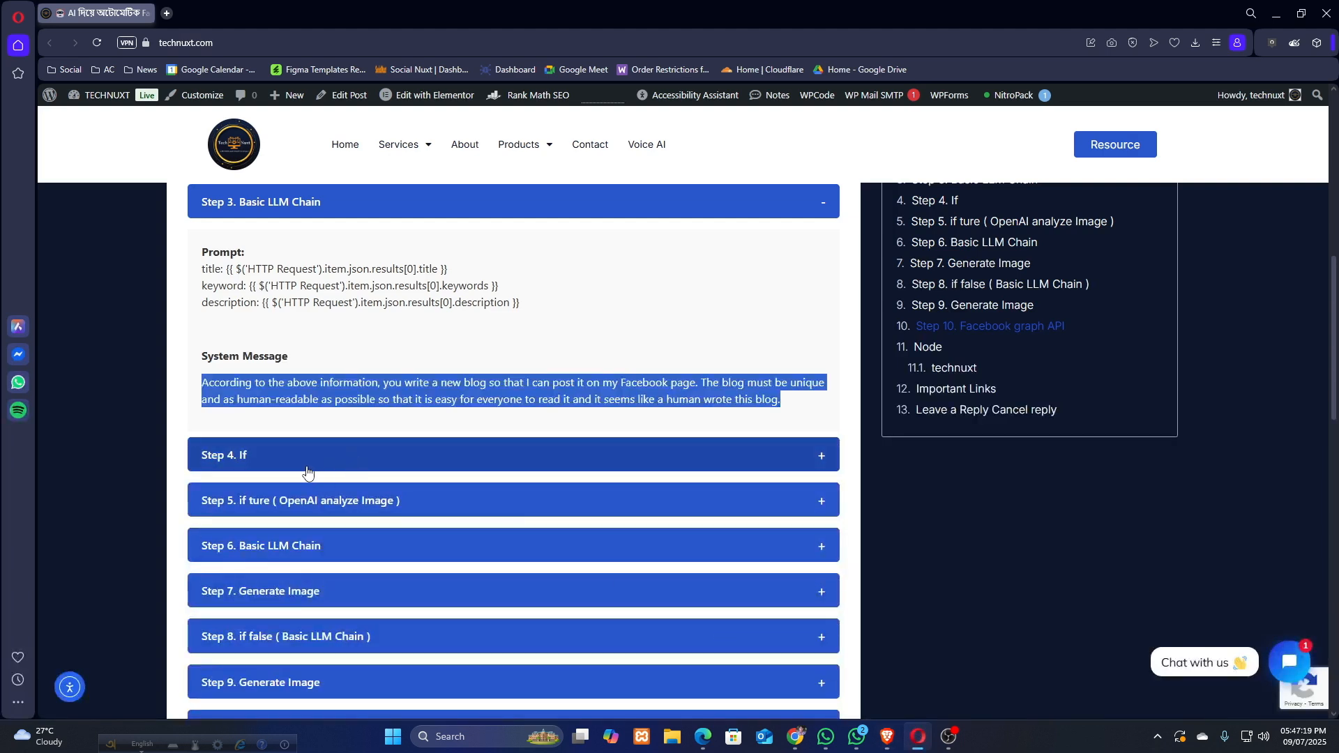
{"action": "scroll", "coordinate": [324, 492], "scroll_direction": "down", "scroll_amount": 2}
{"action": "left_click", "coordinate": [409, 363]}
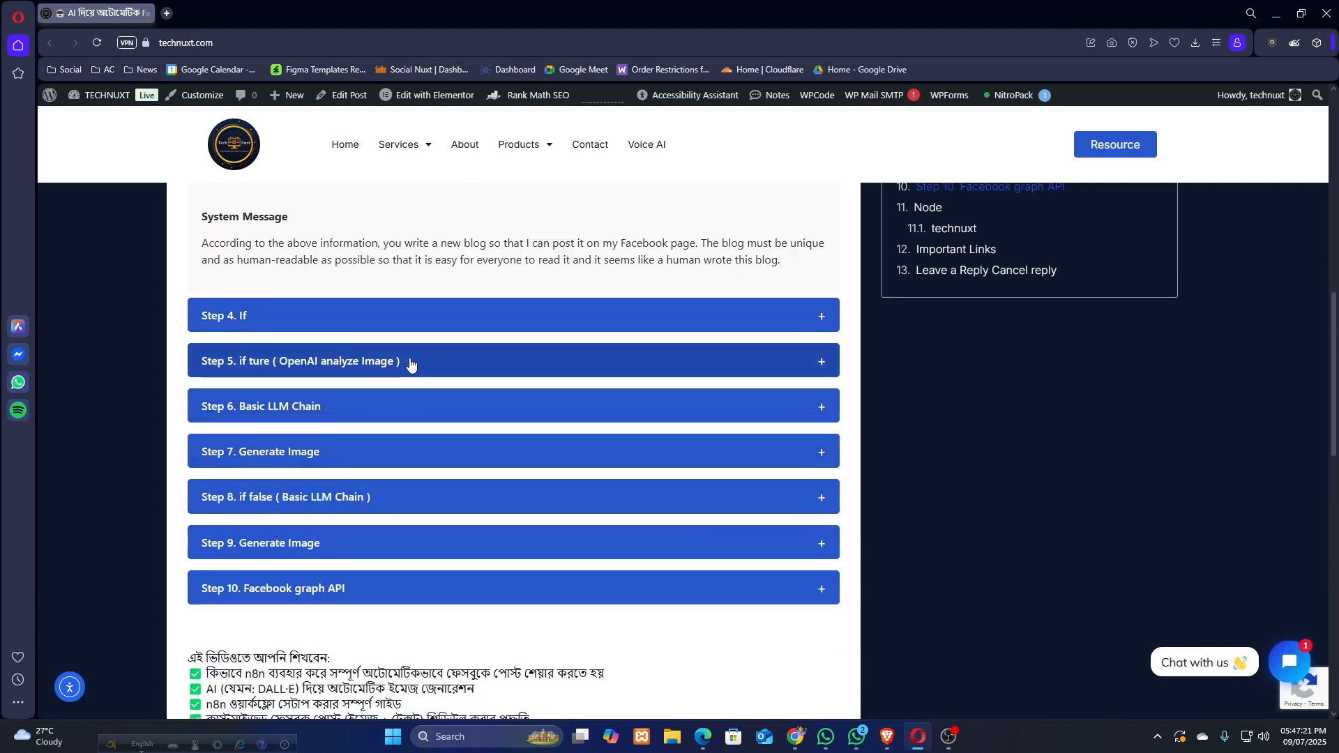
{"action": "left_click", "coordinate": [887, 736]}
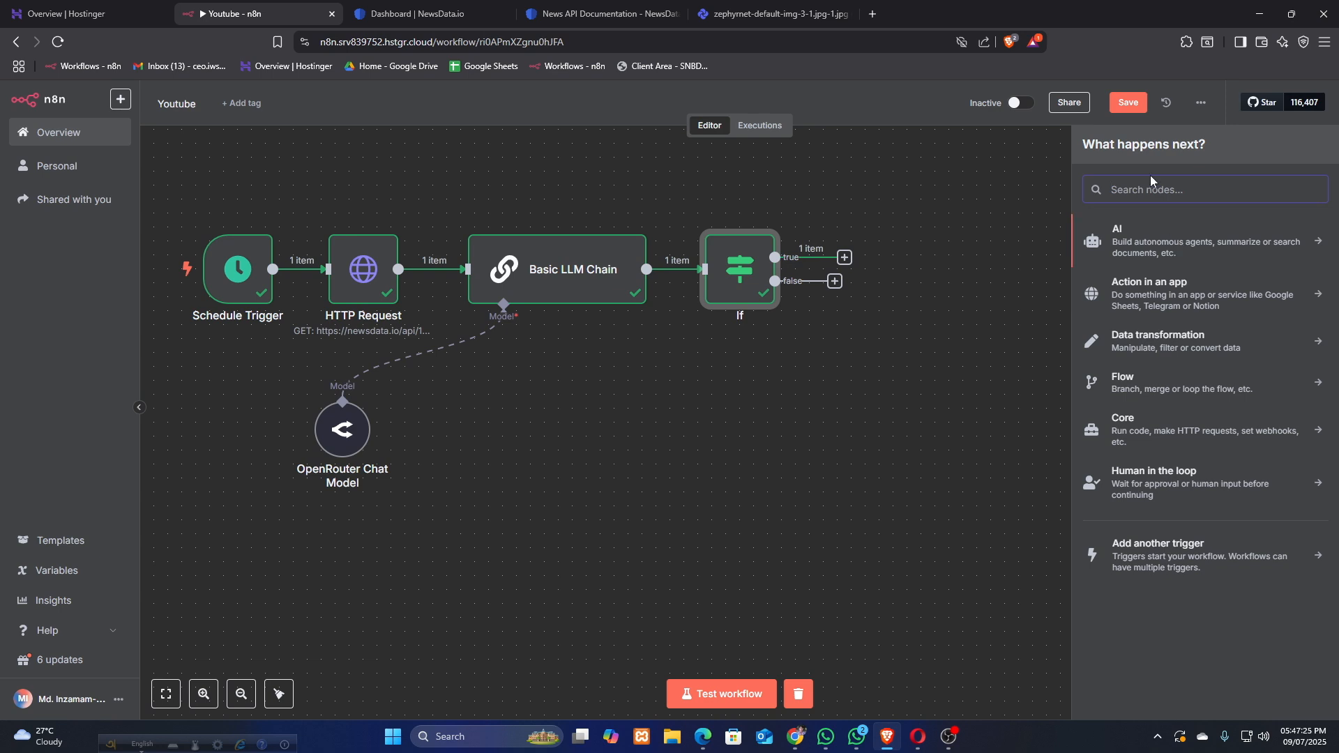
{"action": "type", "text": "p"}
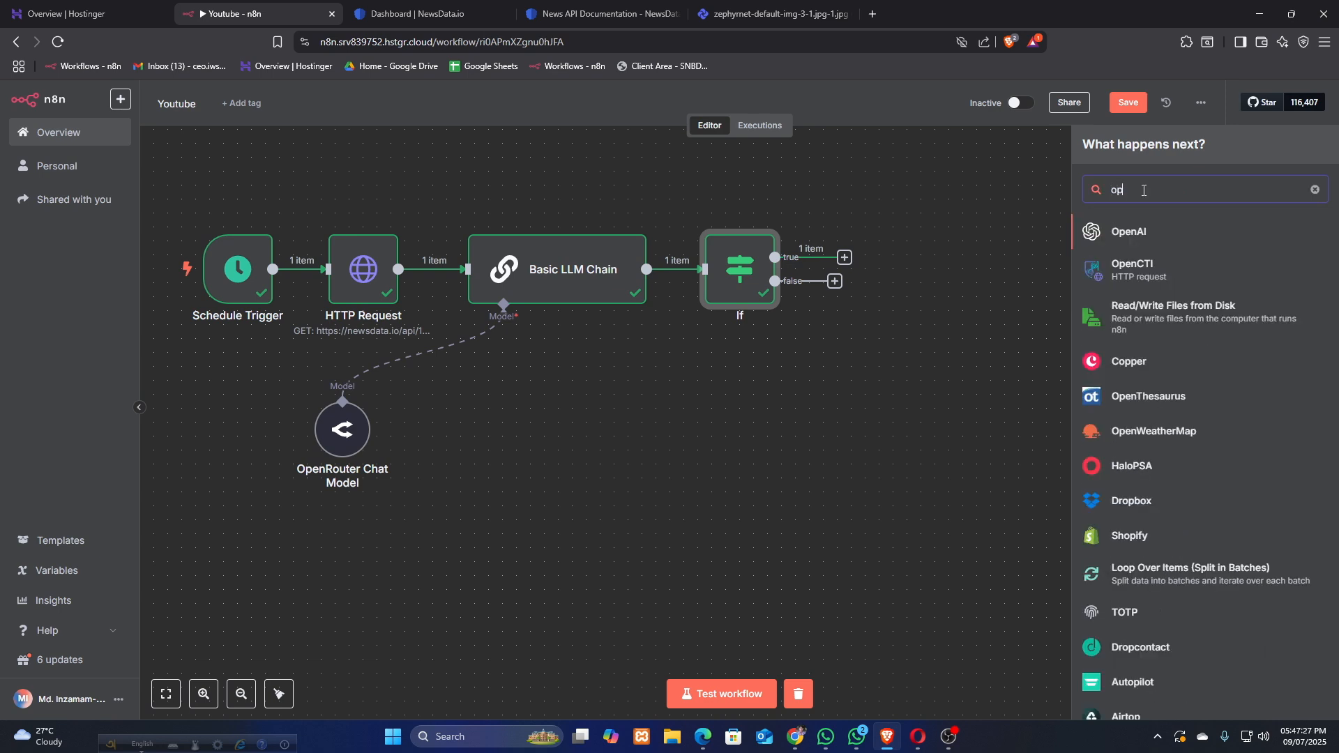
{"action": "left_click", "coordinate": [1164, 230]}
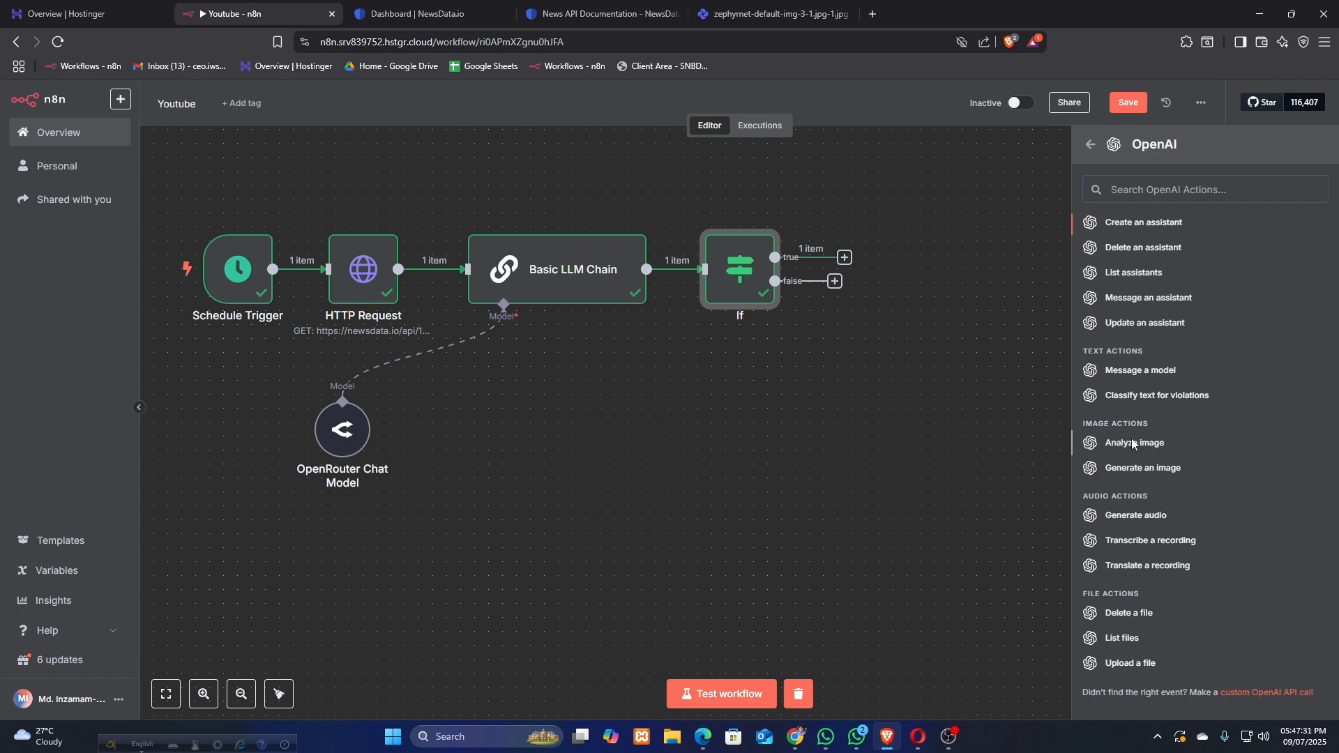
{"action": "left_click", "coordinate": [1133, 444]}
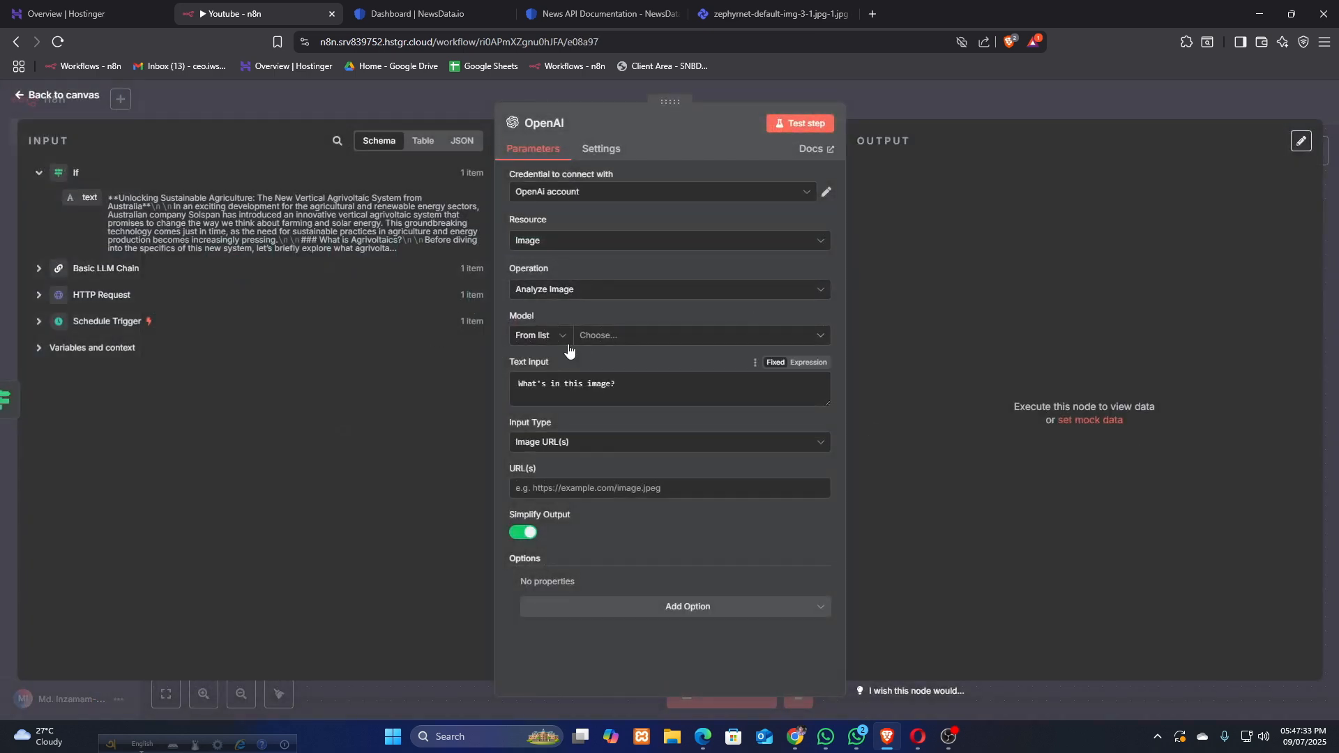
Select GPT-4O-MINI as the model for the OpenAI image analysis.
{"action": "left_click", "coordinate": [595, 342]}
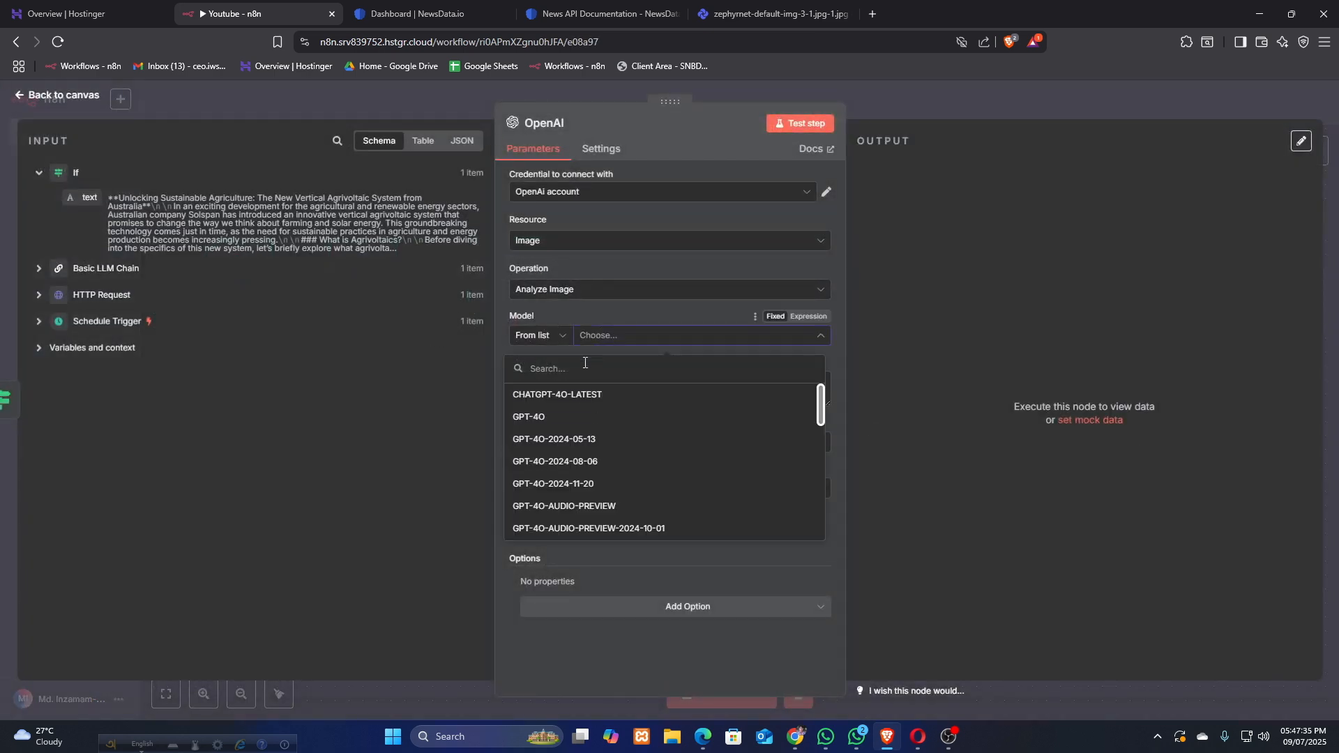
{"action": "scroll", "coordinate": [659, 476], "scroll_direction": "down", "scroll_amount": 4}
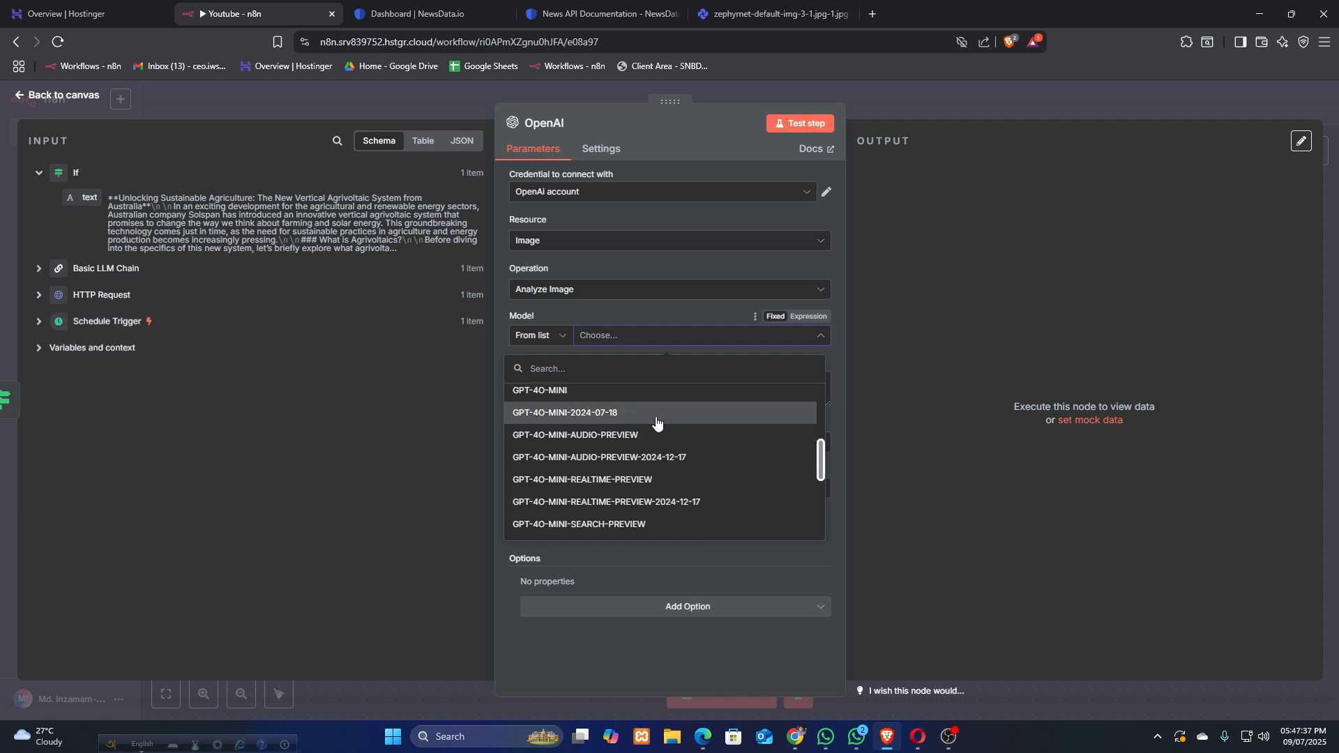
{"action": "left_click", "coordinate": [663, 456]}
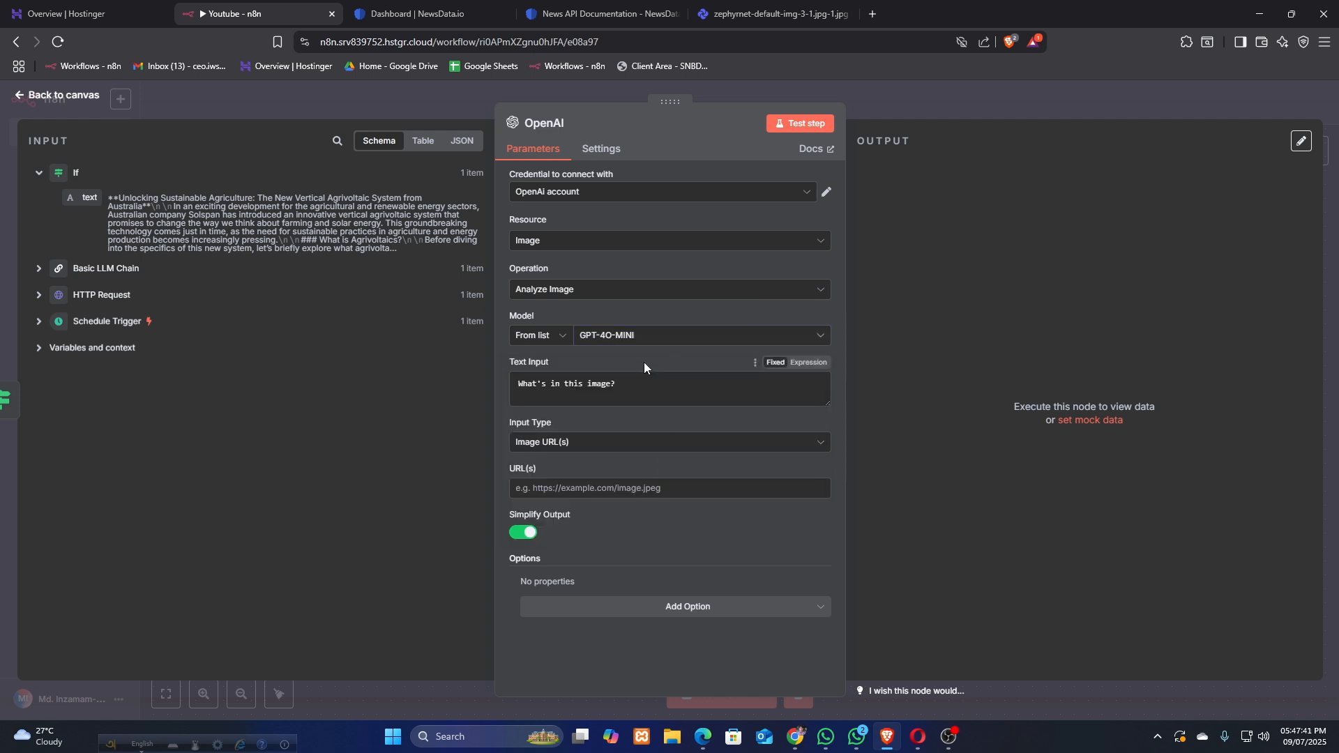
Replace the OpenAI node's Text Input with the "Analyze this image correctly..." prompt copied from Step 5 of the technuxt.com guide.
{"action": "left_click_drag", "start_coordinate": [643, 384], "coordinate": [483, 383]}
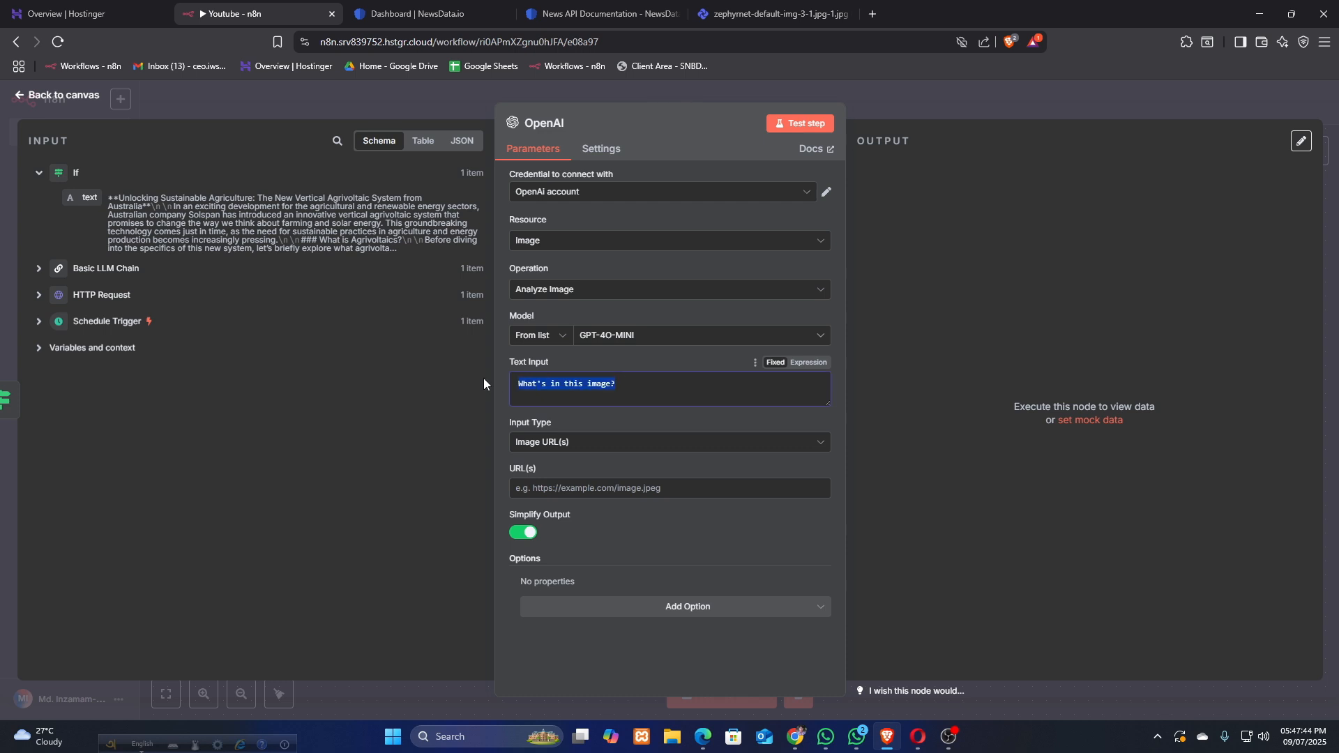
{"action": "key", "text": "BackSpace"}
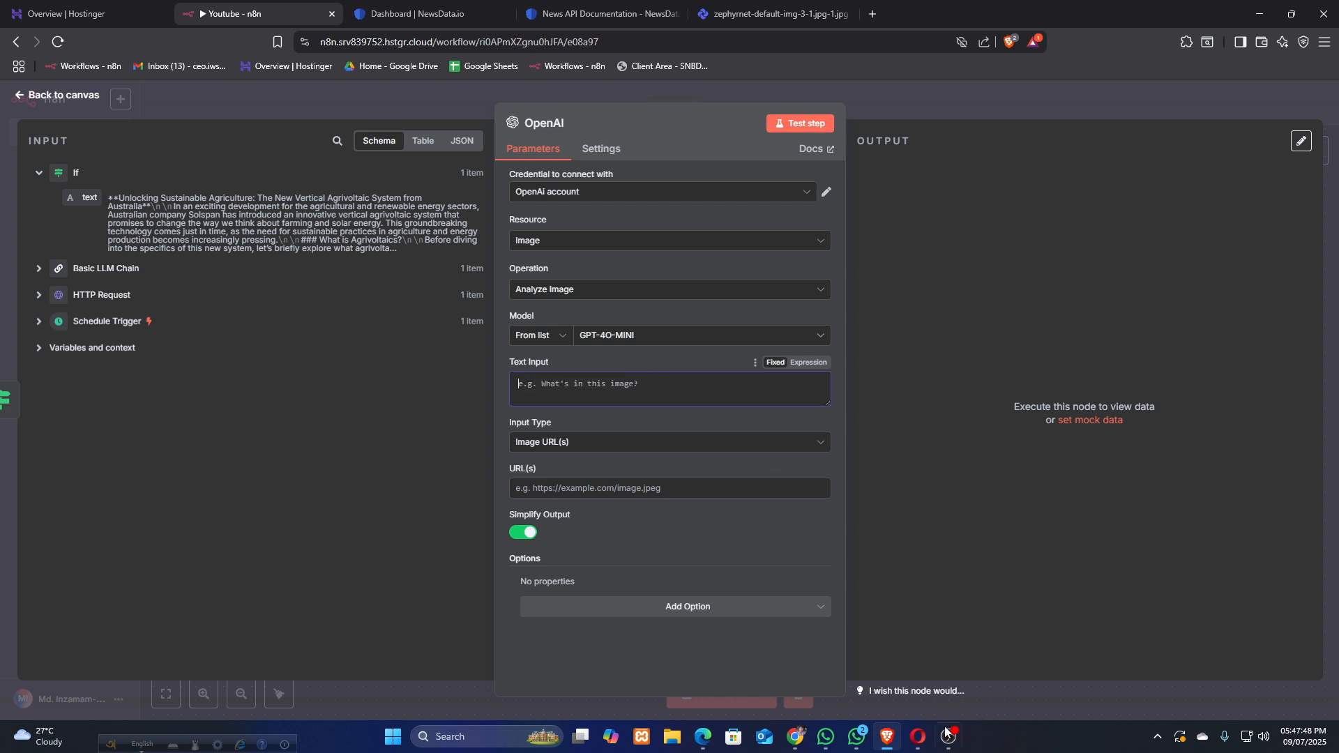
{"action": "left_click", "coordinate": [917, 737]}
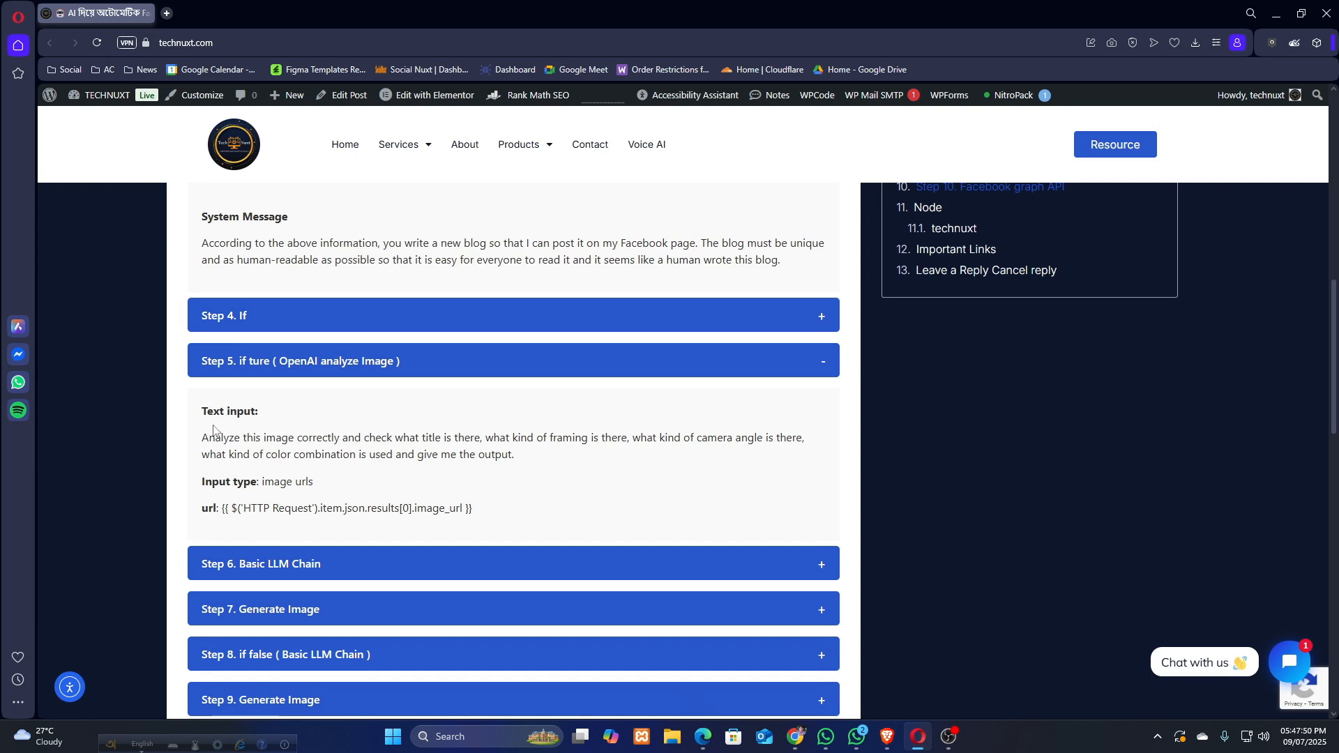
{"action": "left_click_drag", "start_coordinate": [520, 460], "coordinate": [200, 432]}
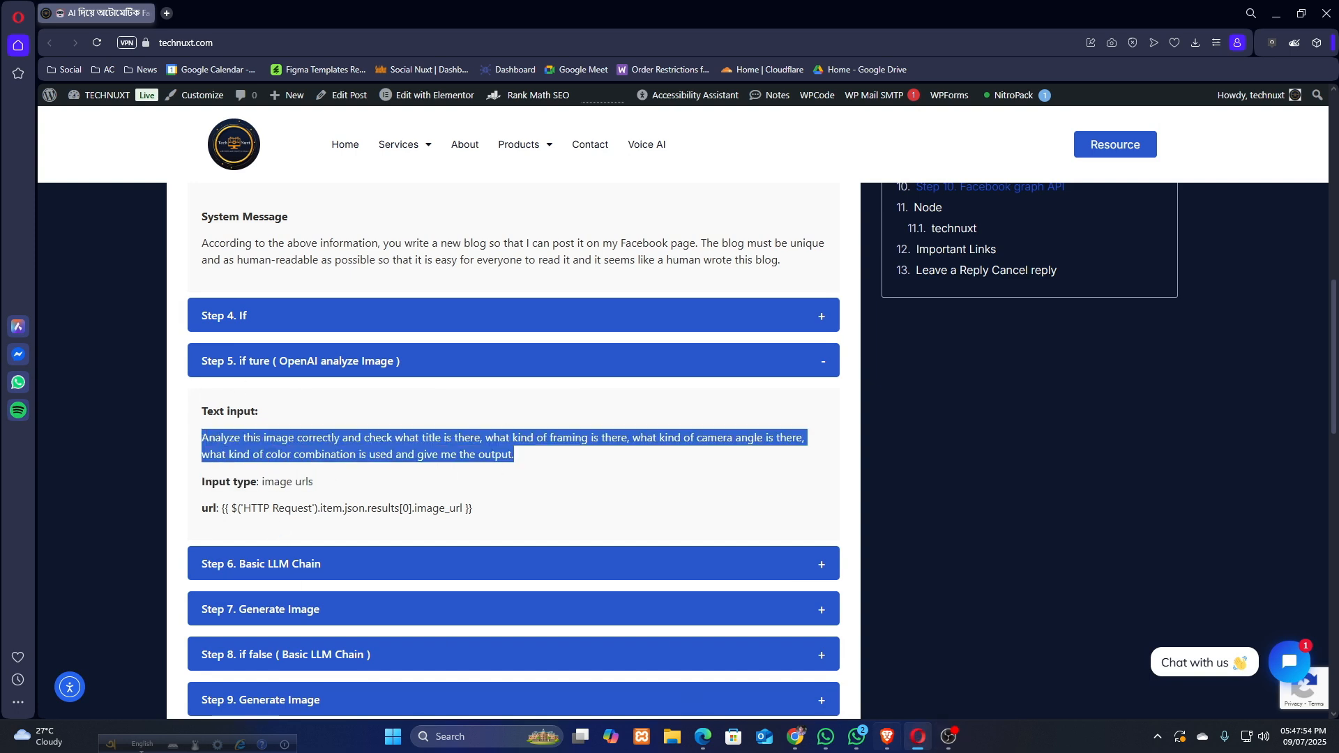
{"action": "left_click", "coordinate": [888, 737]}
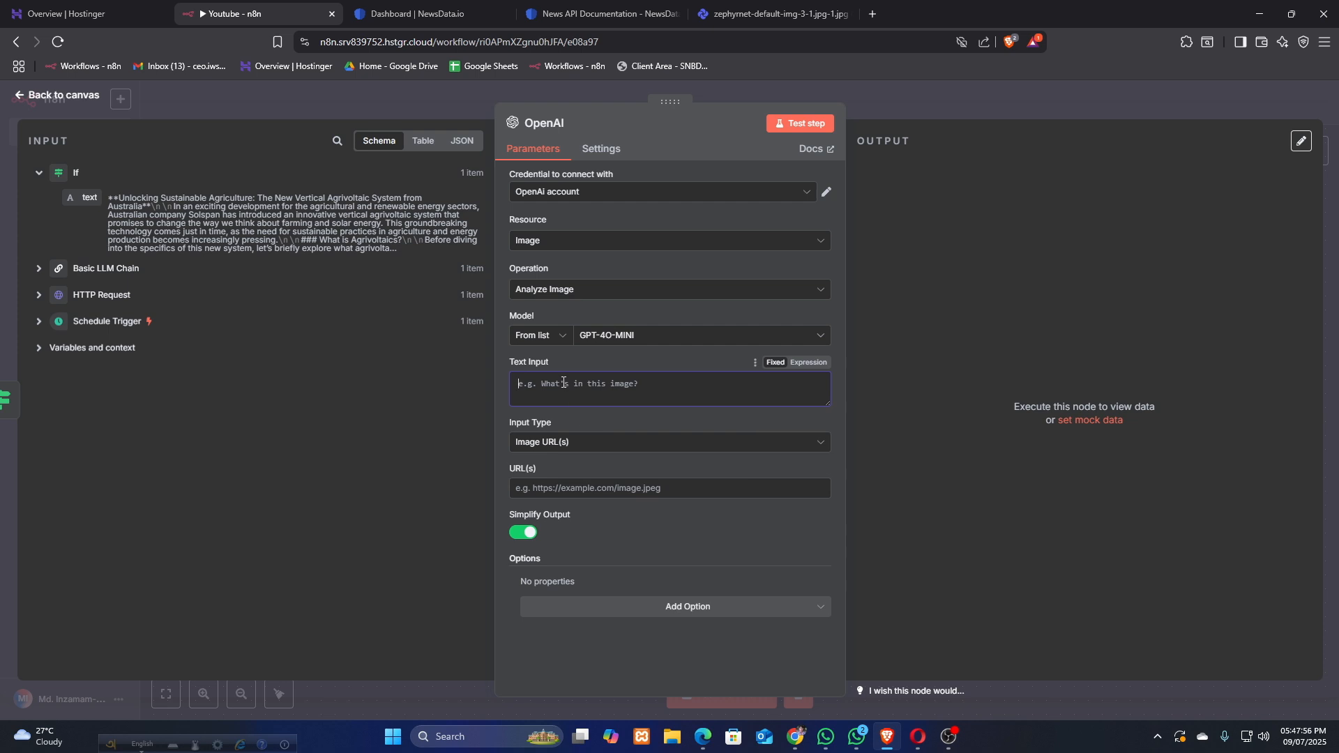
{"action": "key", "text": "ctrl+v"}
Set the input type to Image URL(s) and map the URL to the HTTP Request node's image_url field.
{"action": "left_click", "coordinate": [563, 442]}
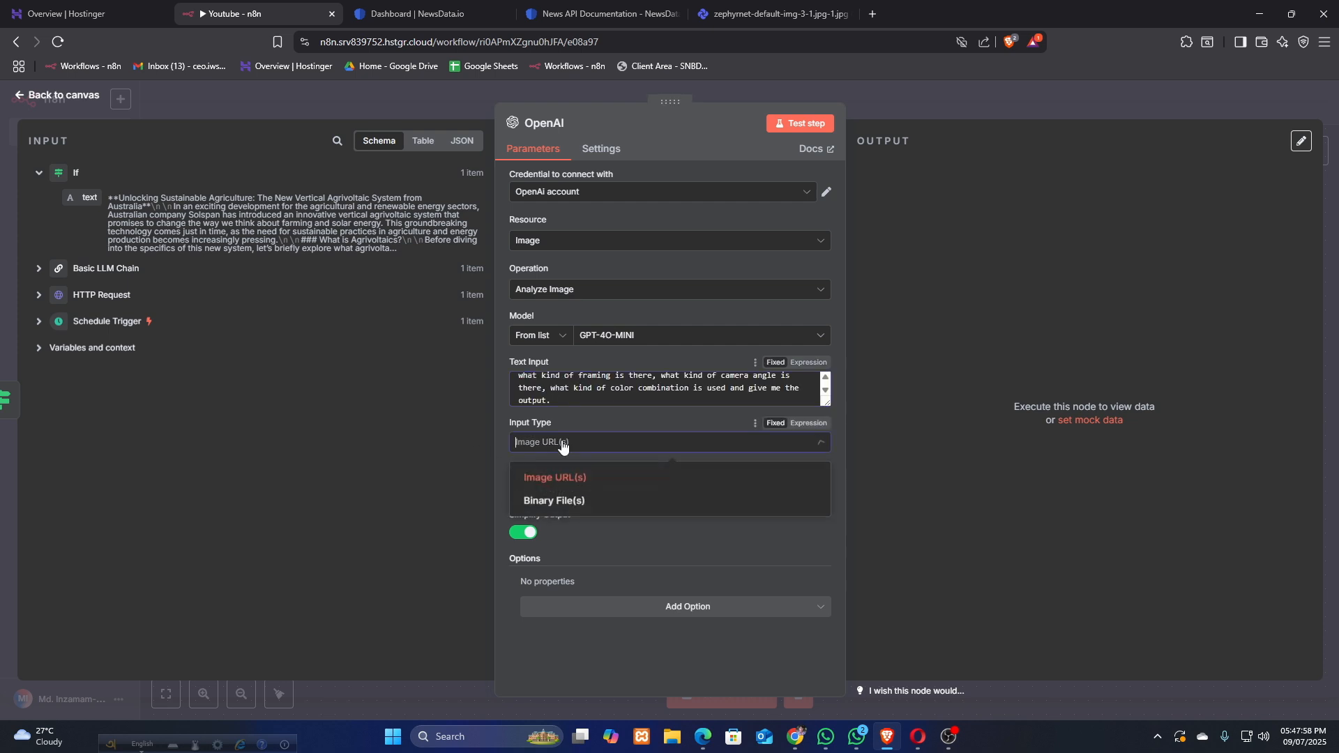
{"action": "left_click", "coordinate": [554, 477]}
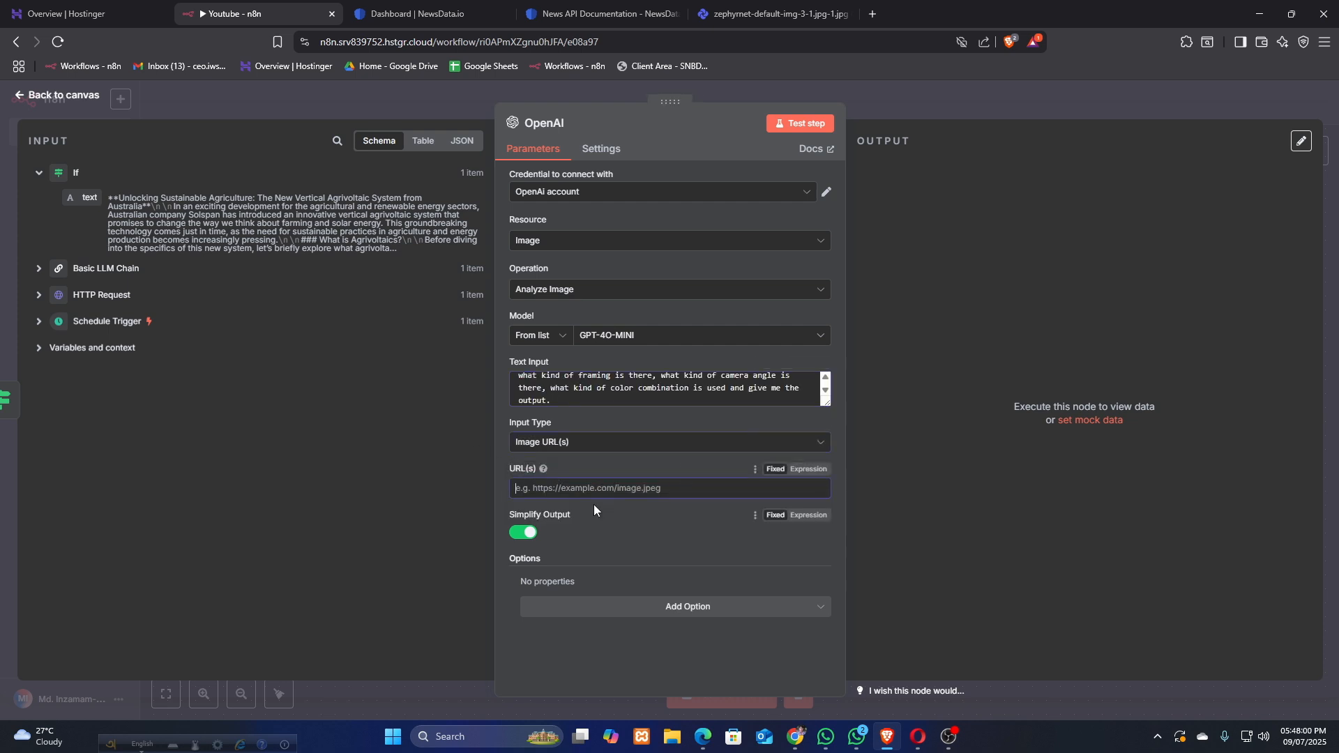
{"action": "left_click", "coordinate": [39, 299]}
{"action": "scroll", "coordinate": [144, 371], "scroll_direction": "down", "scroll_amount": 5}
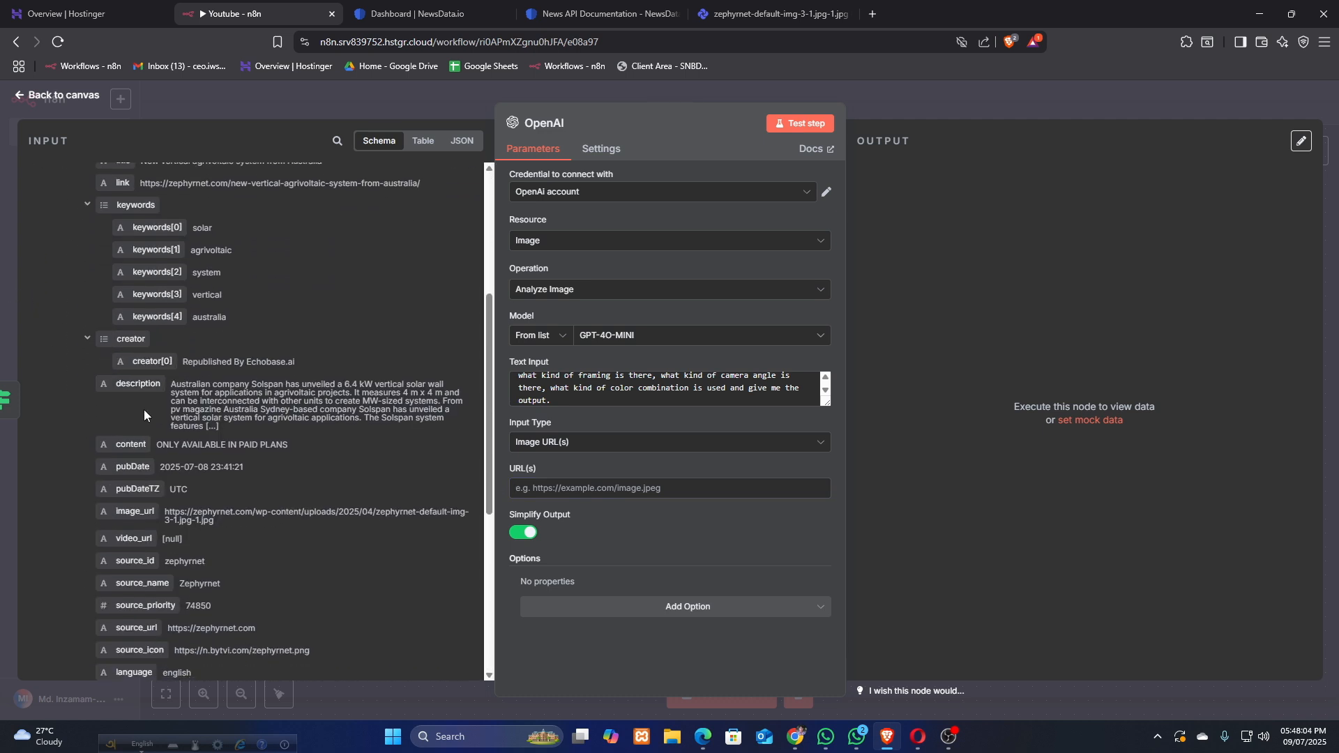
{"action": "scroll", "coordinate": [143, 409], "scroll_direction": "down", "scroll_amount": 2}
{"action": "left_click_drag", "start_coordinate": [132, 377], "coordinate": [583, 492]}
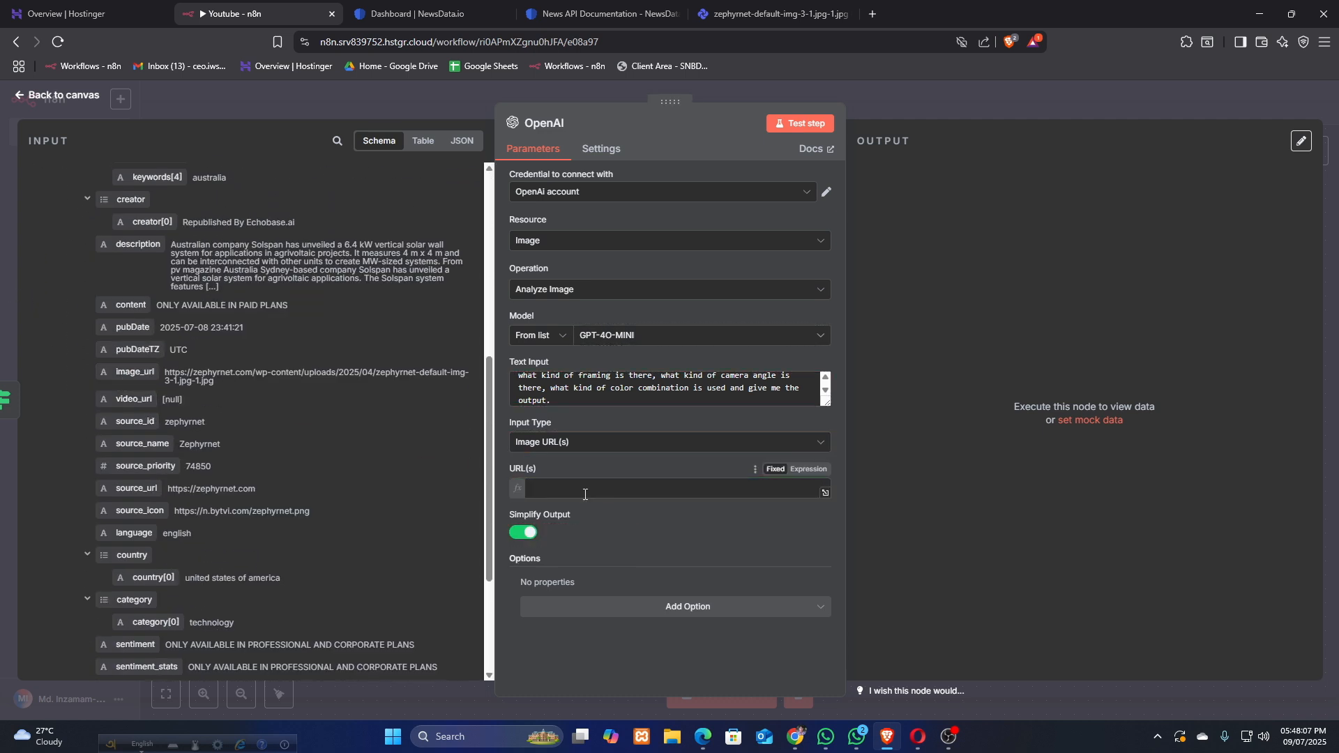
{"action": "left_click", "coordinate": [448, 85]}
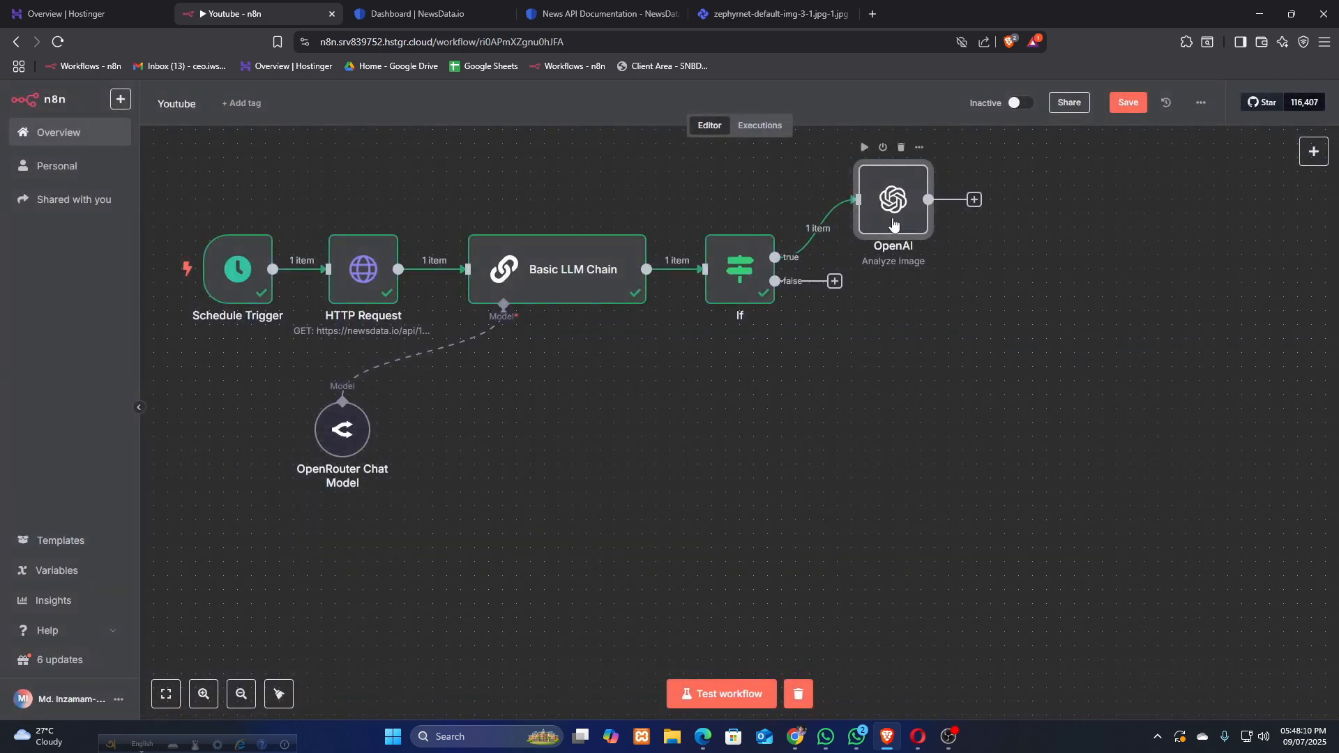
Execute the OpenAI Analyze Image node, check its content output, and shift the node slightly farther from the If node.
{"action": "left_click_drag", "start_coordinate": [905, 218], "coordinate": [910, 202]}
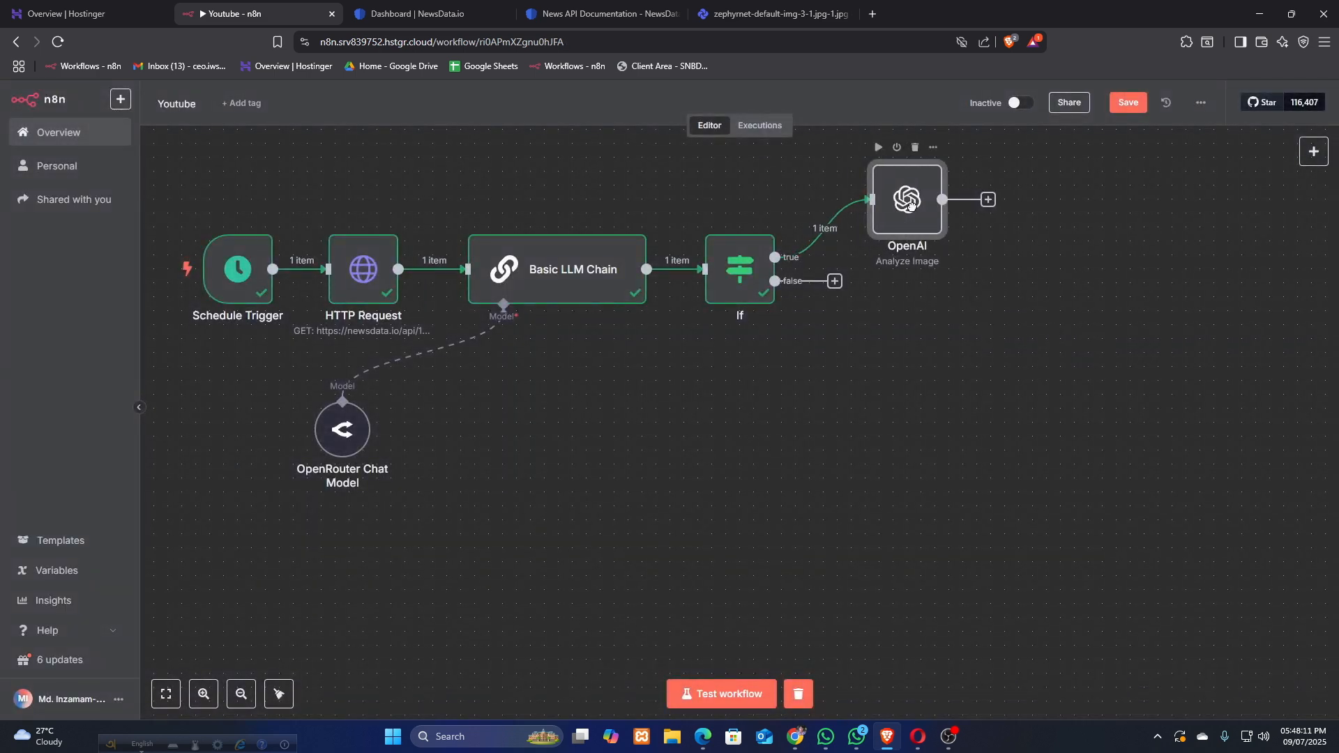
{"action": "left_click", "coordinate": [878, 147]}
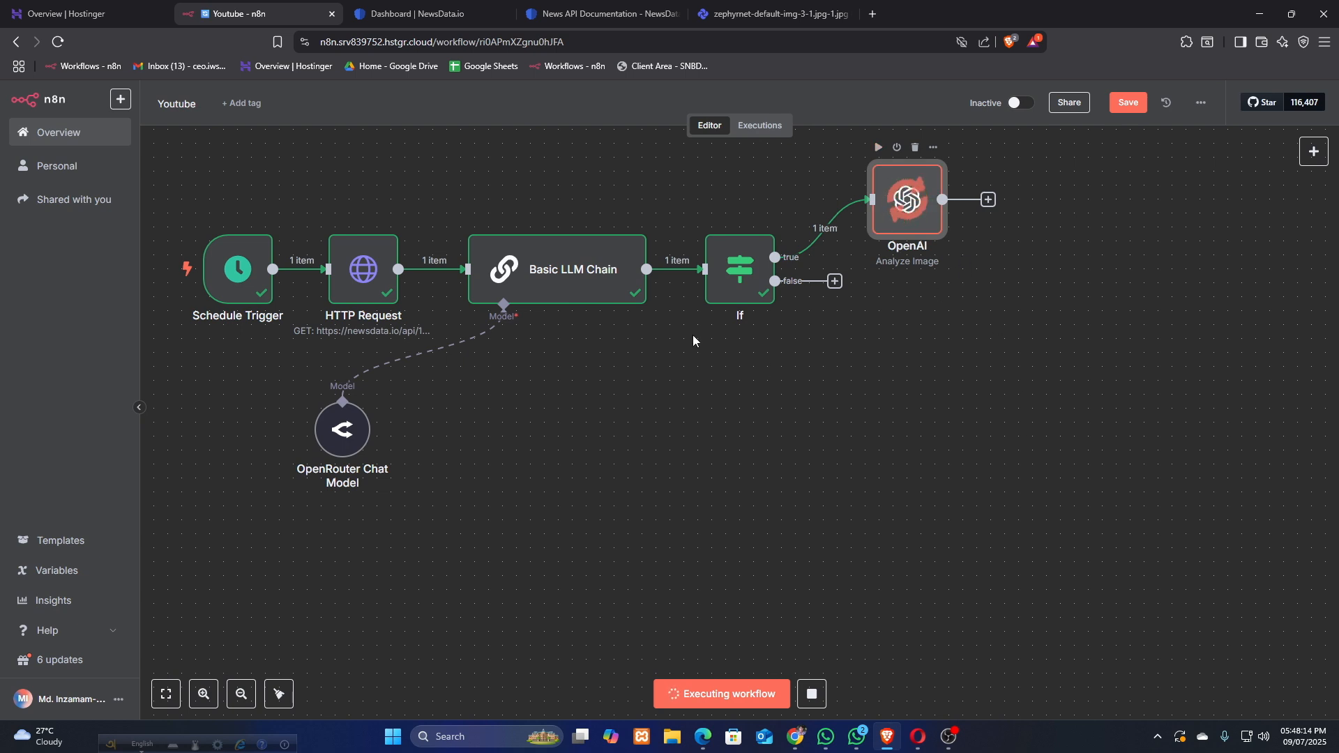
{"action": "mouse_move", "coordinate": [788, 264]}
{"action": "double_click", "coordinate": [915, 219]}
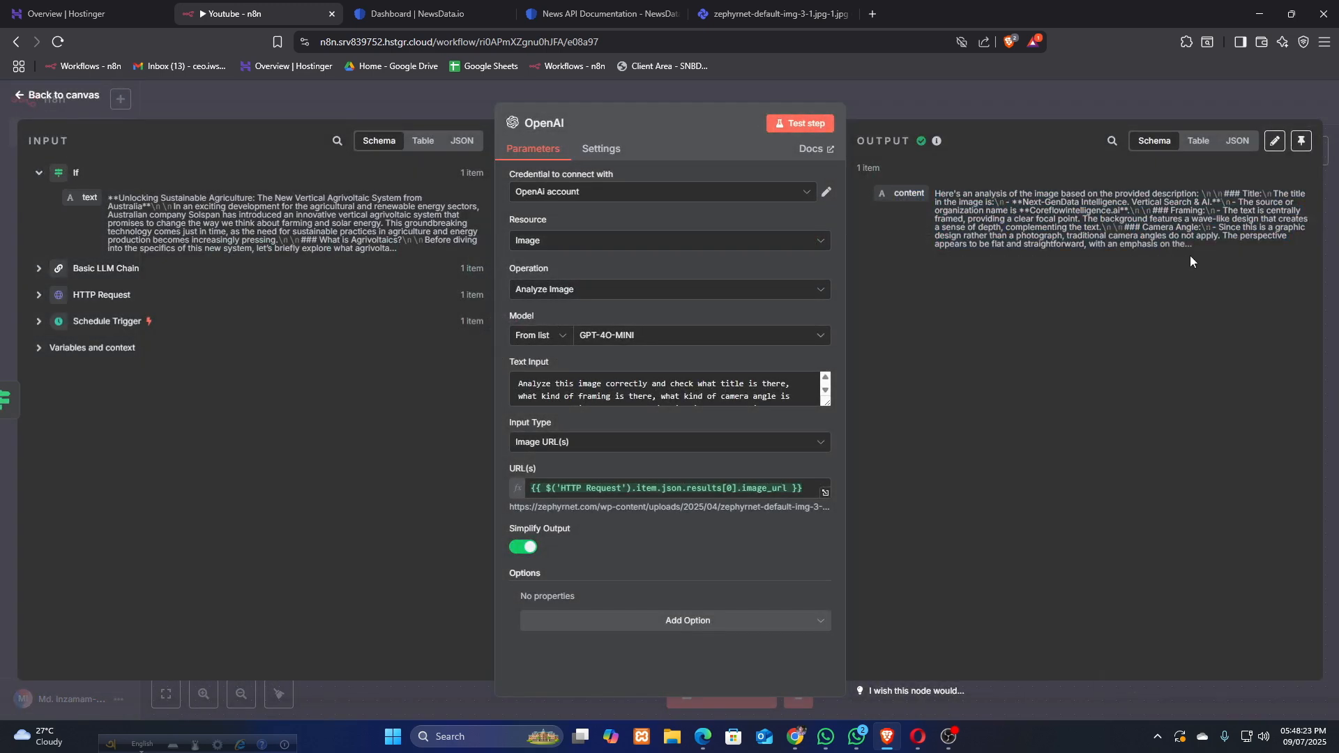
{"action": "left_click", "coordinate": [399, 94]}
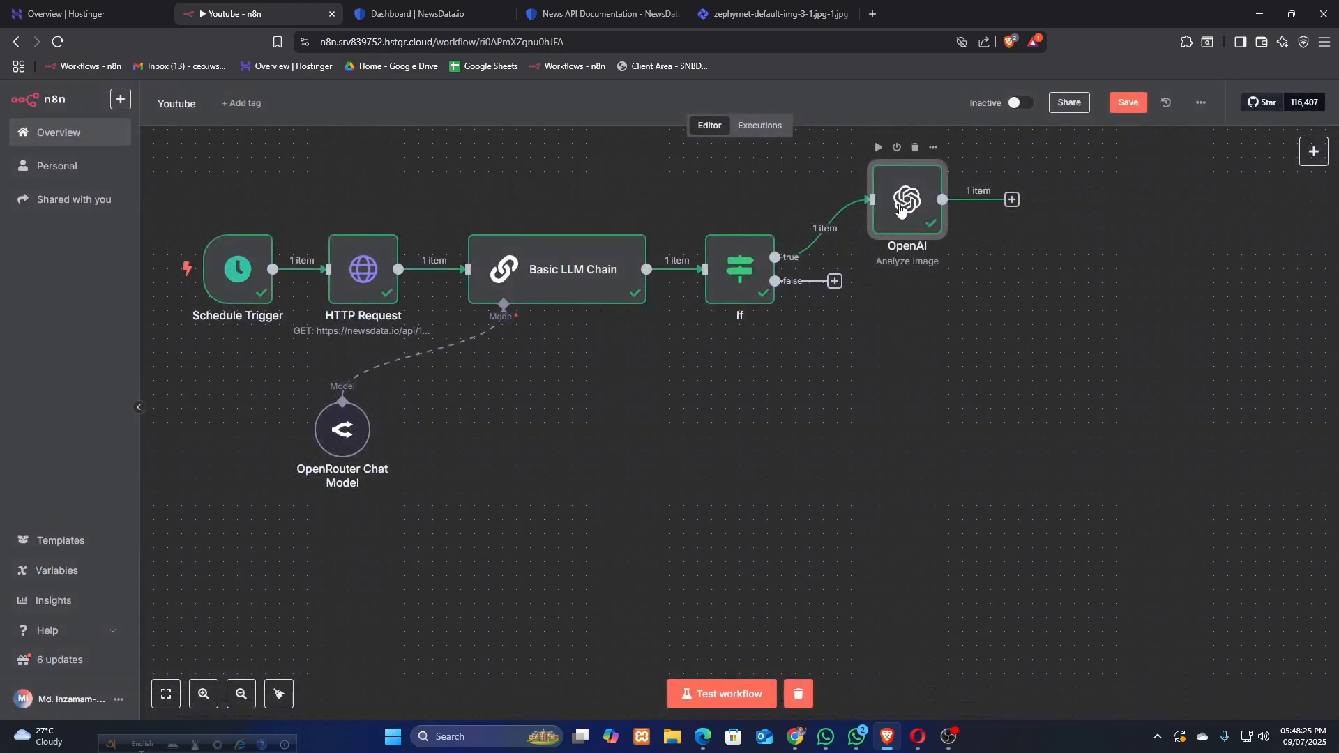
{"action": "left_click_drag", "start_coordinate": [910, 202], "coordinate": [924, 203]}
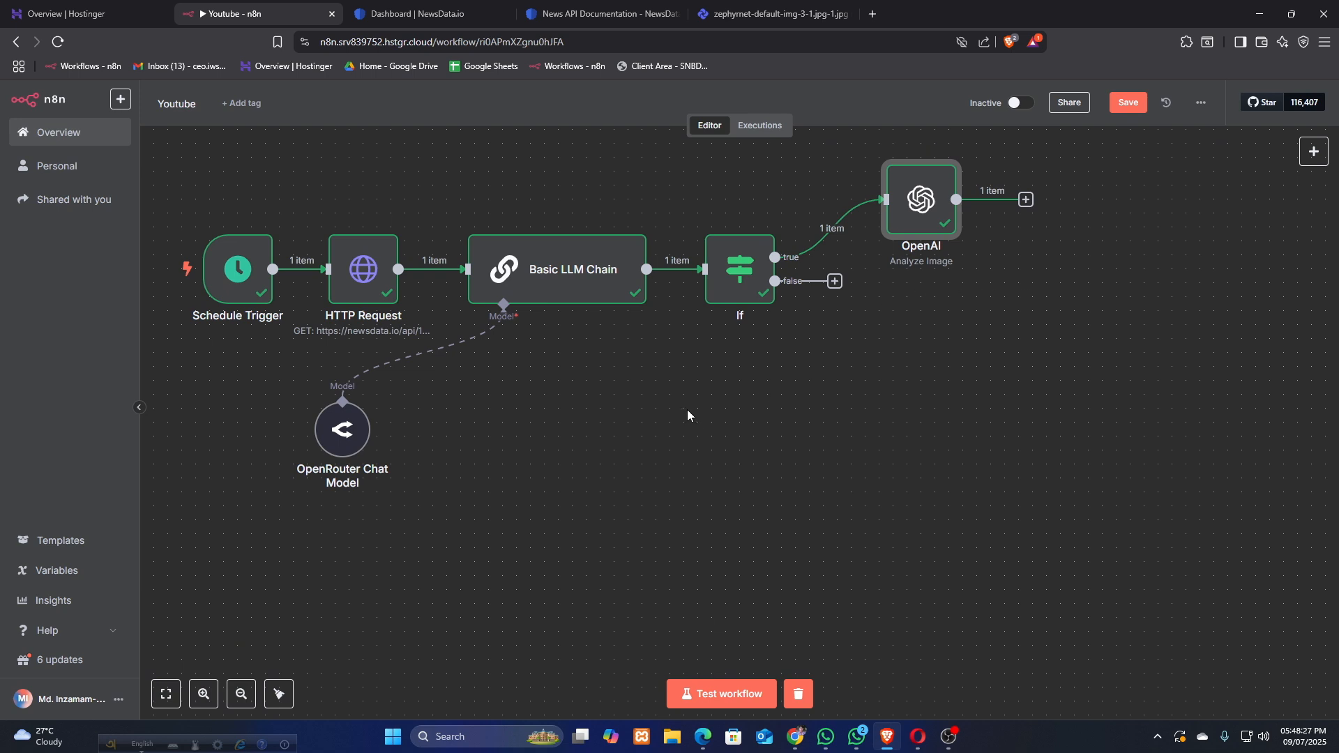
Add a Basic LLM Chain after the OpenAI Analyze Image node and set its prompt source to Define below.
{"action": "scroll", "coordinate": [687, 409], "scroll_direction": "up", "scroll_amount": 3}
{"action": "left_click_drag", "start_coordinate": [913, 303], "coordinate": [899, 288]}
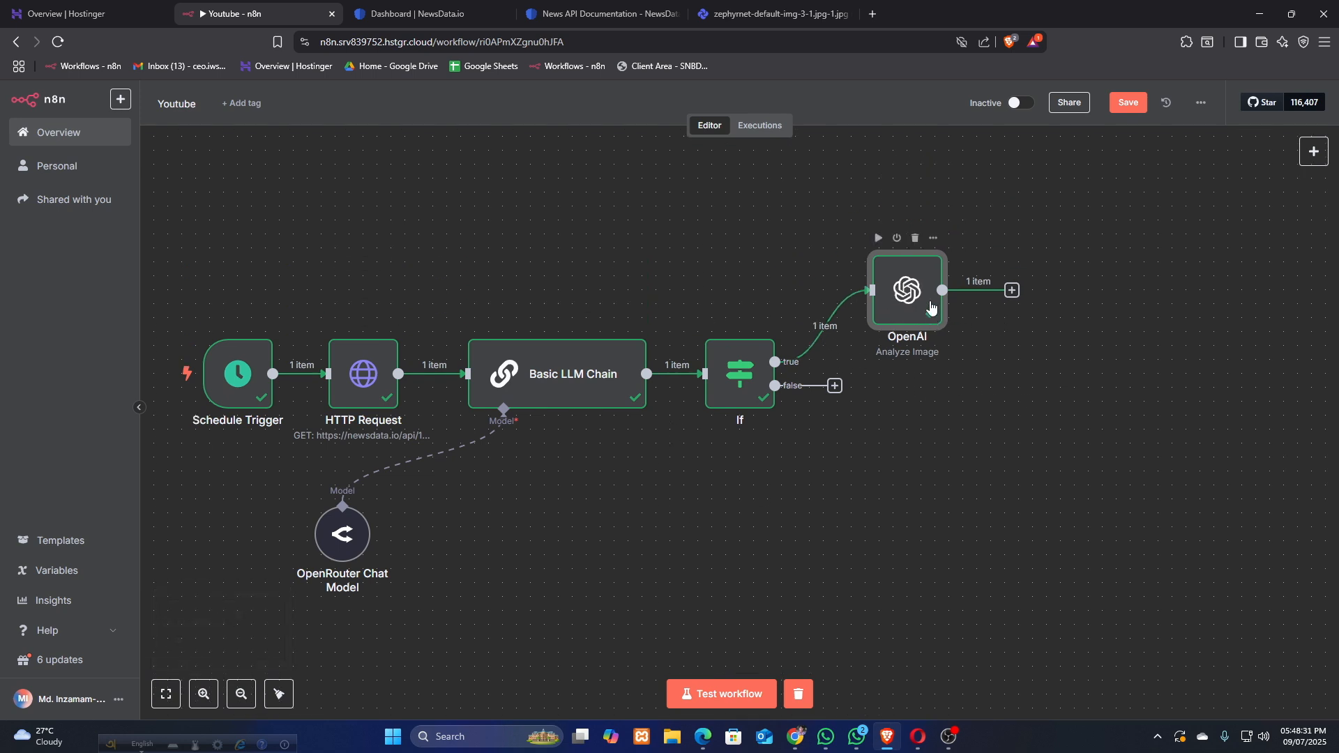
{"action": "left_click", "coordinate": [1009, 293]}
{"action": "left_click", "coordinate": [1208, 237]}
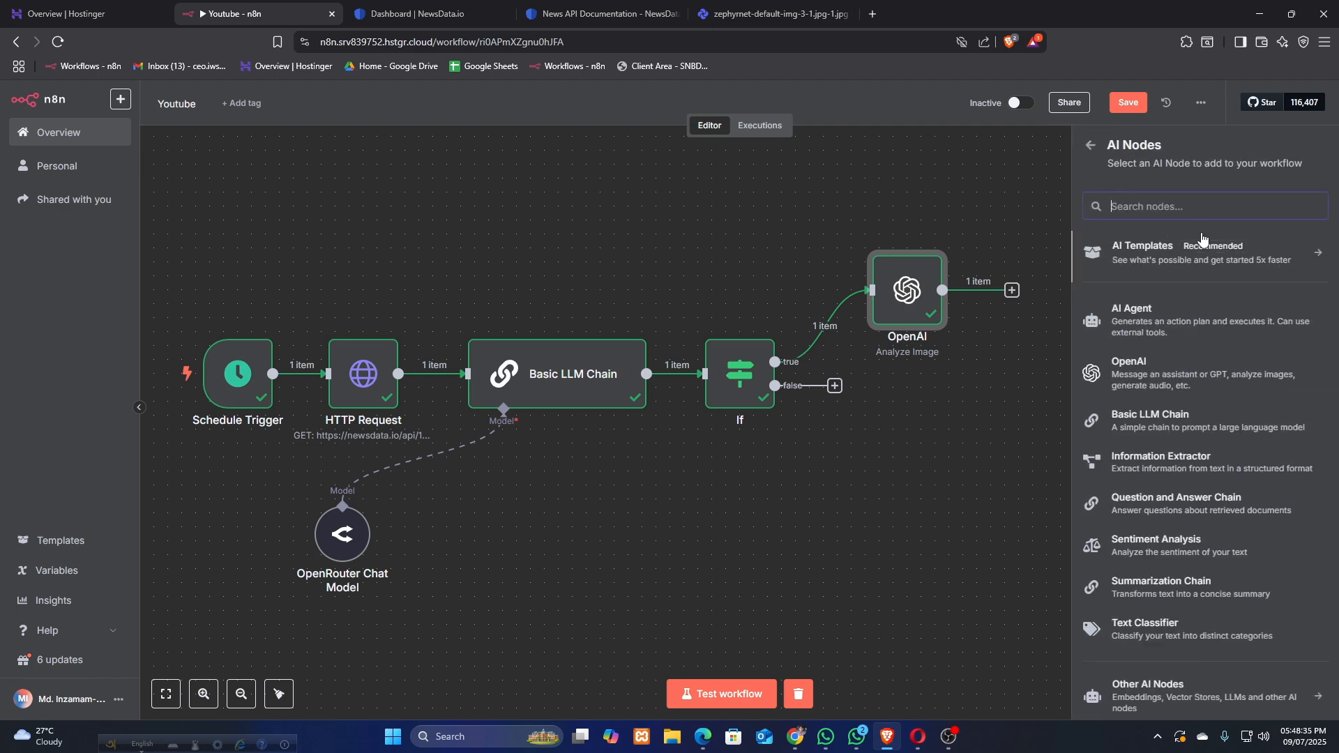
{"action": "left_click", "coordinate": [1187, 418]}
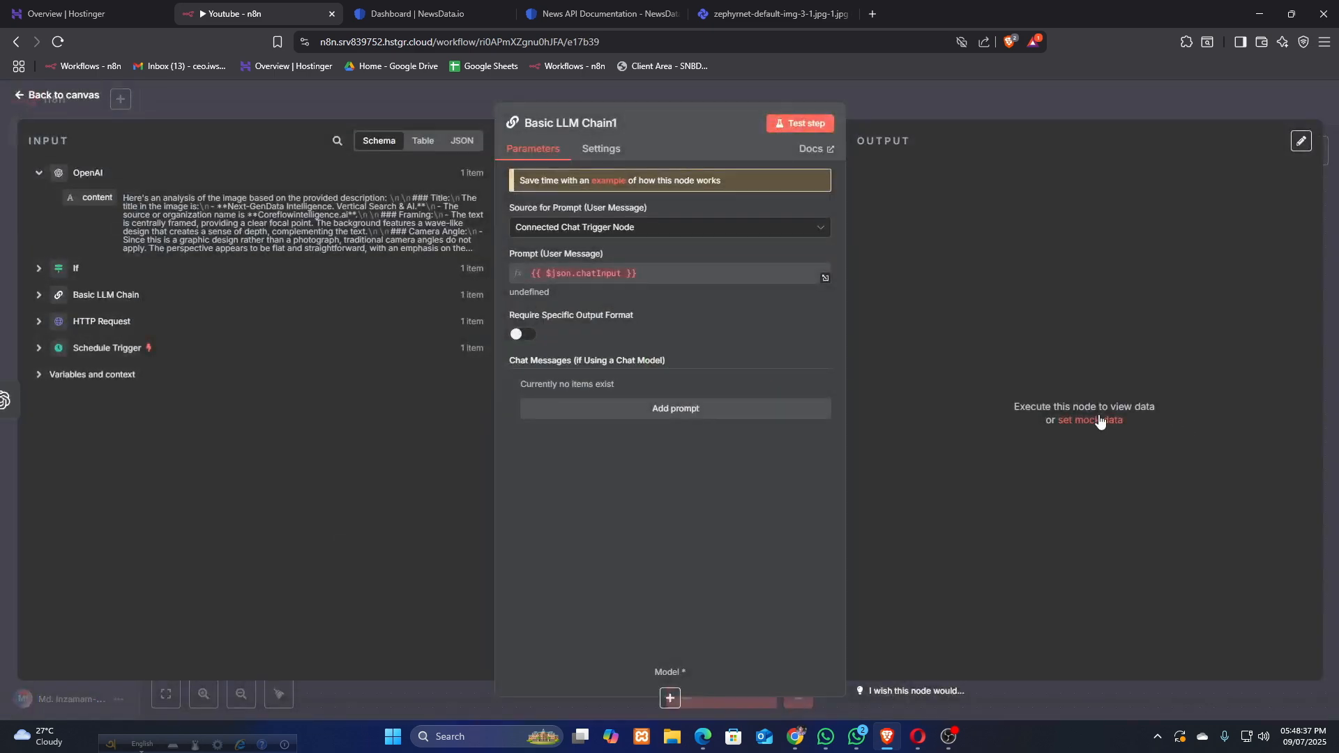
{"action": "left_click", "coordinate": [655, 227]}
{"action": "left_click", "coordinate": [621, 309]}
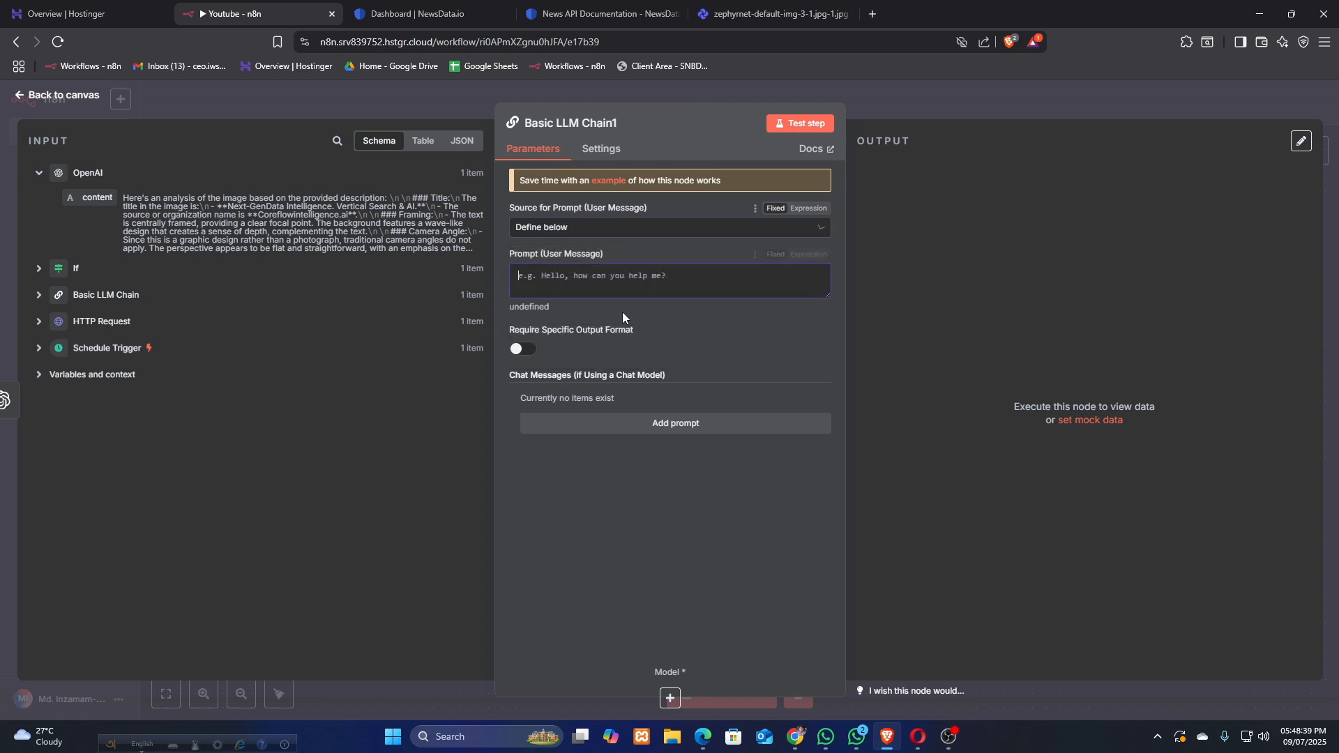
Copy the Step 6 Basic LLM Chain prompt from the technuxt.com guide into the new chain's Prompt (User Message).
{"action": "left_click", "coordinate": [918, 736]}
{"action": "scroll", "coordinate": [305, 427], "scroll_direction": "down", "scroll_amount": 3}
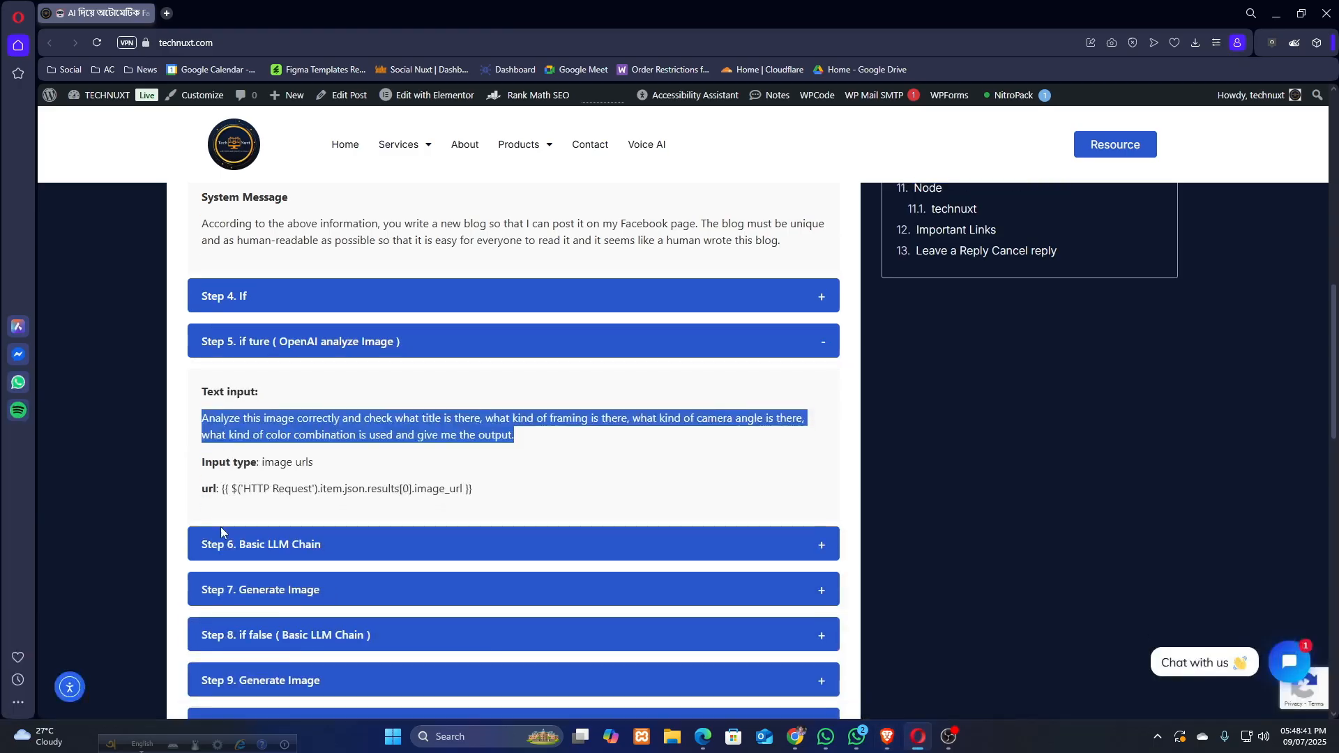
{"action": "left_click", "coordinate": [305, 427]}
{"action": "scroll", "coordinate": [314, 427], "scroll_direction": "down", "scroll_amount": 2}
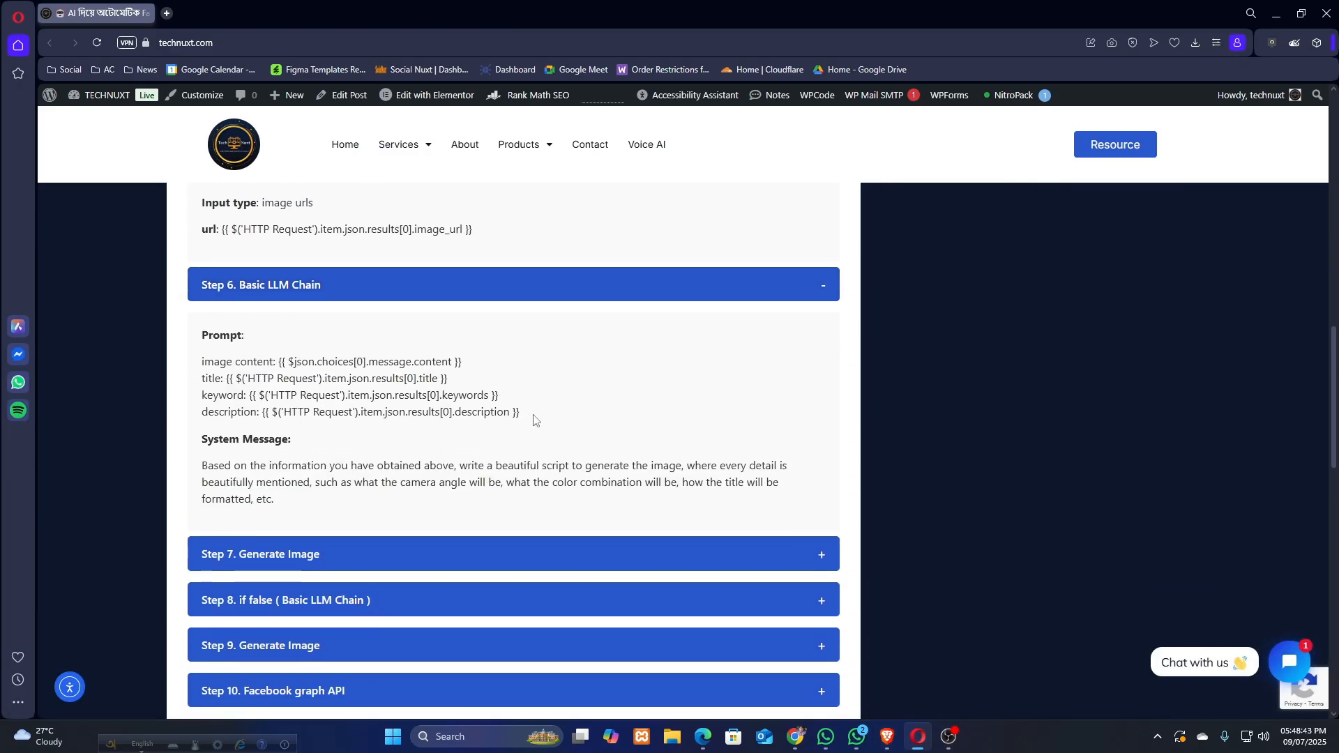
{"action": "left_click_drag", "start_coordinate": [536, 418], "coordinate": [200, 368]}
{"action": "key", "text": "ctrl+c"}
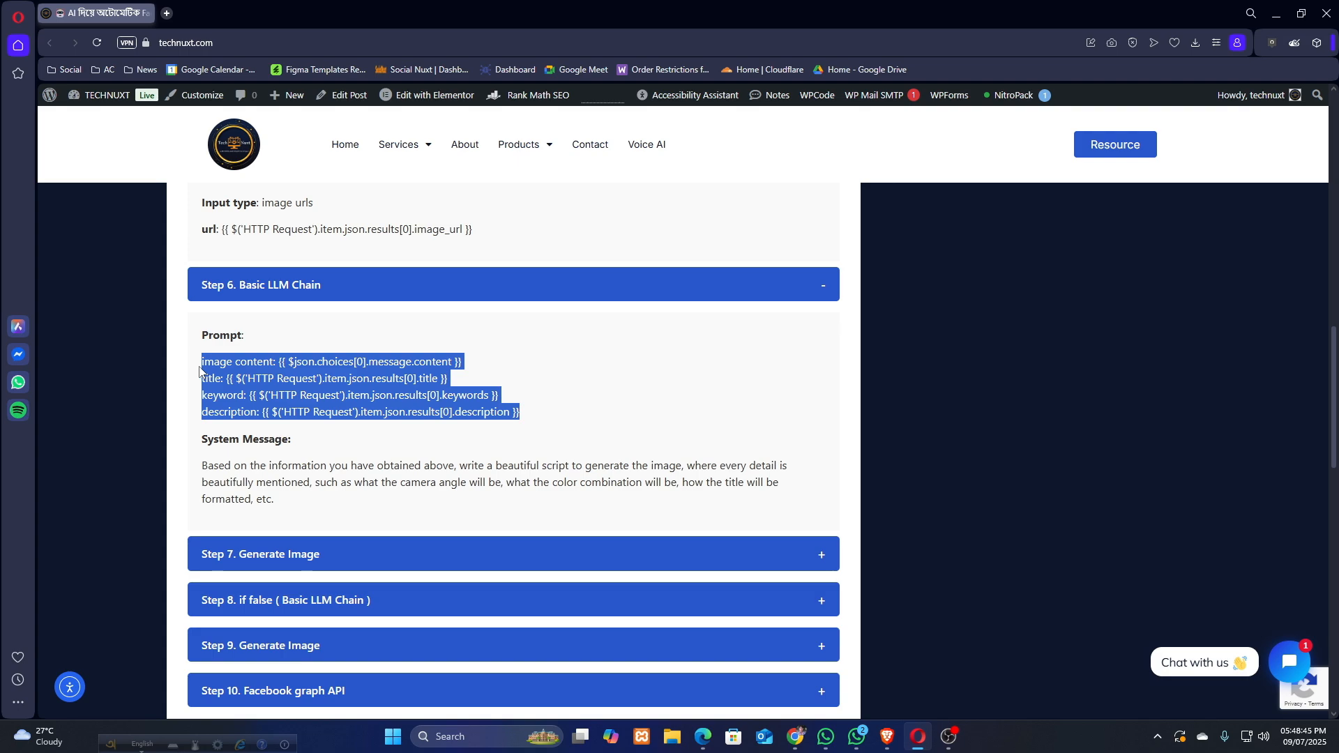
{"action": "left_click", "coordinate": [887, 737]}
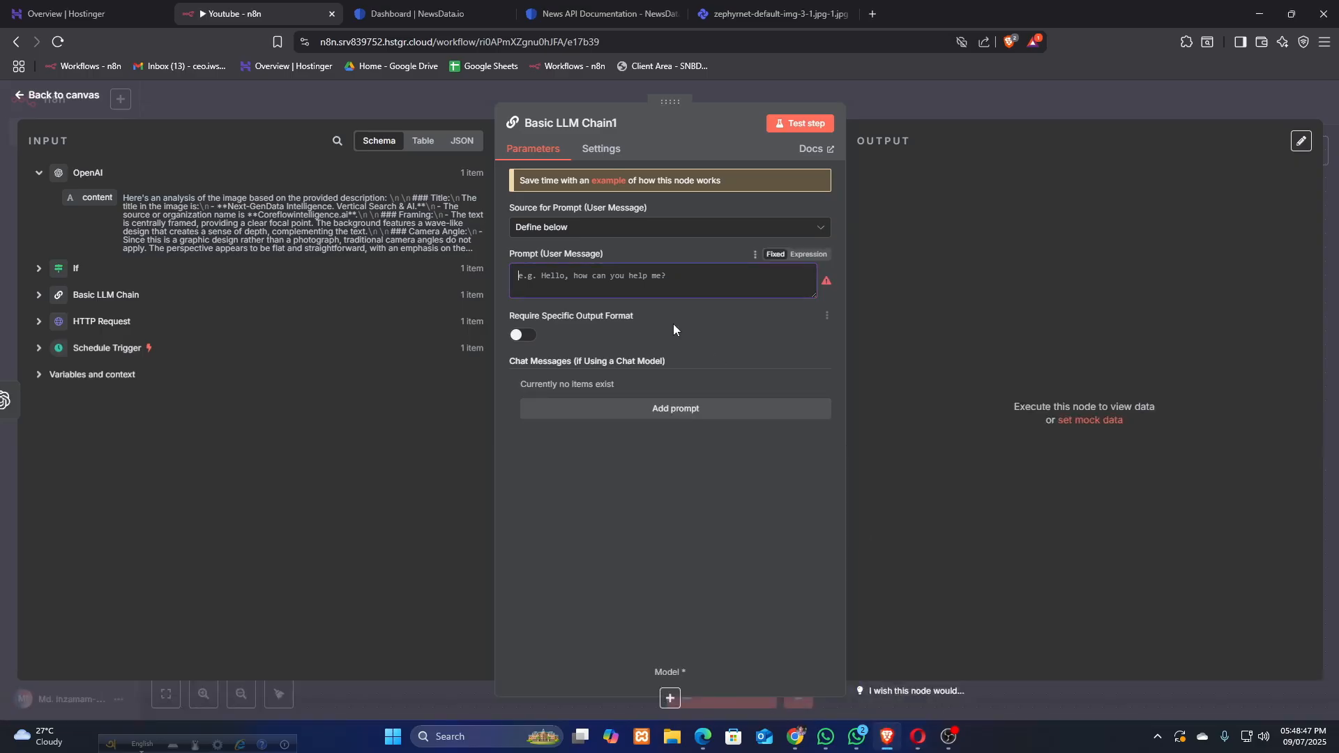
{"action": "left_click", "coordinate": [620, 285]}
{"action": "key", "text": "ctrl+v"}
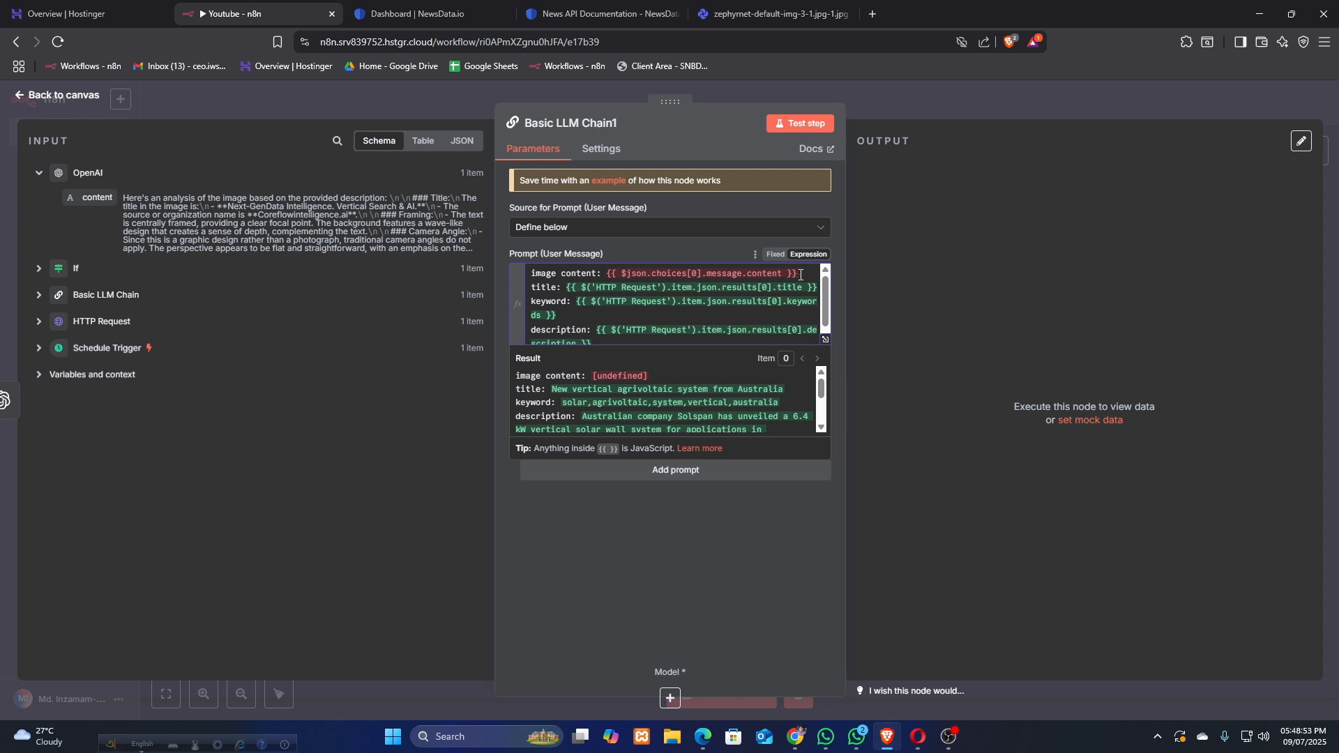
Replace the prompt's image content expression with the OpenAI node's content field and review the remaining HTTP Request expressions.
{"action": "left_click_drag", "start_coordinate": [800, 275], "coordinate": [621, 275]}
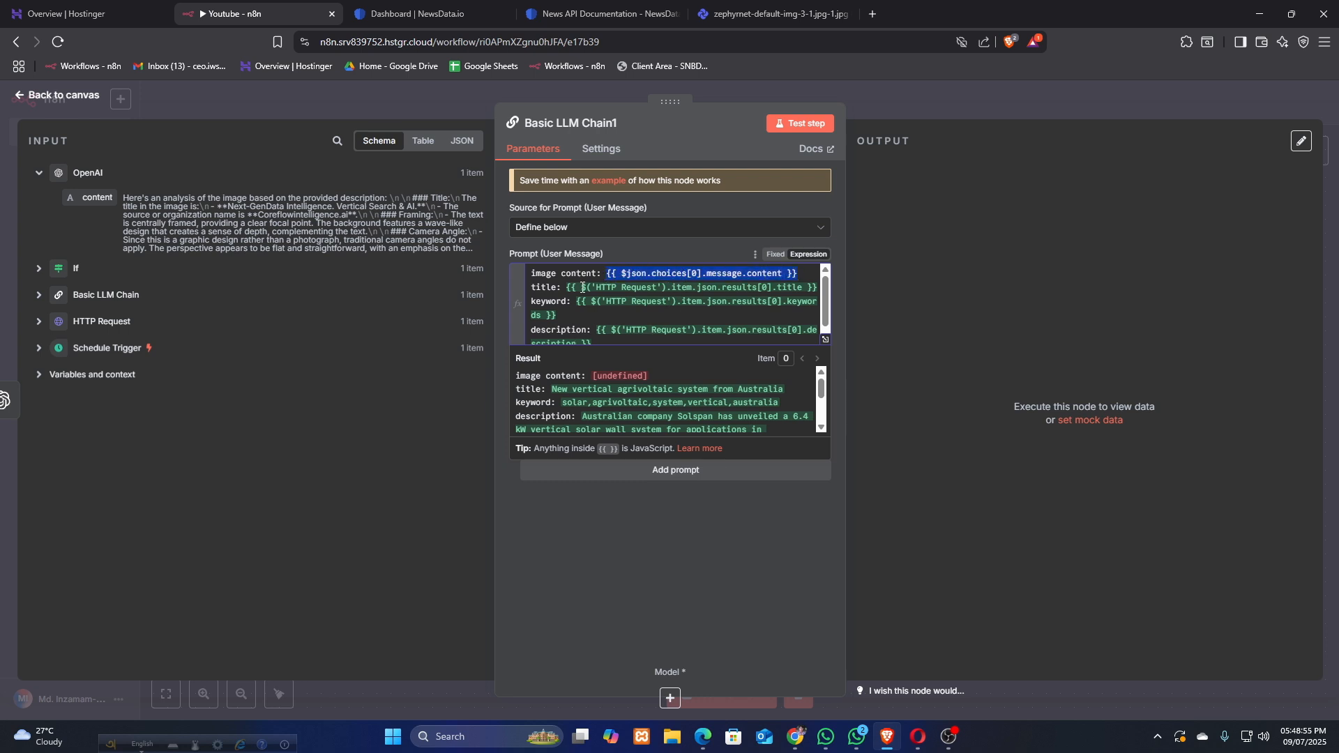
{"action": "key", "text": "BackSpace"}
{"action": "left_click_drag", "start_coordinate": [94, 195], "coordinate": [613, 273]}
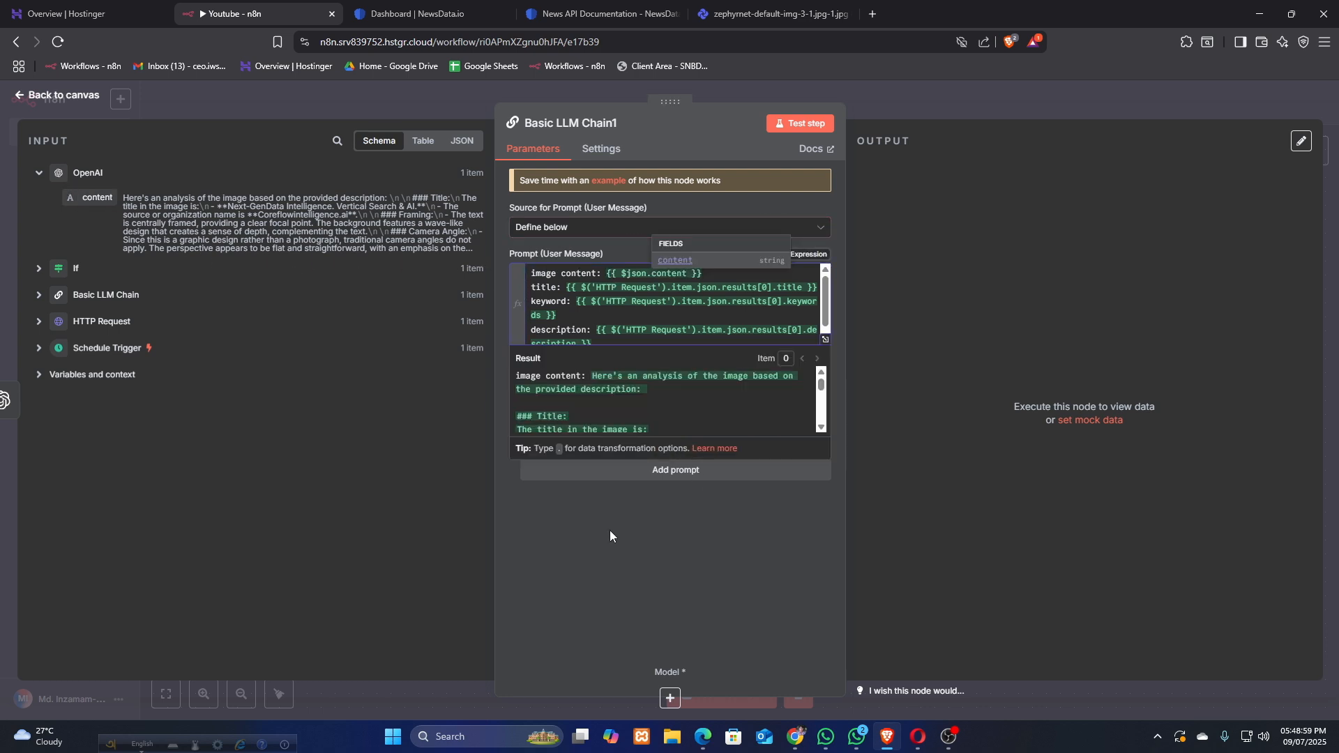
{"action": "left_click", "coordinate": [570, 527]}
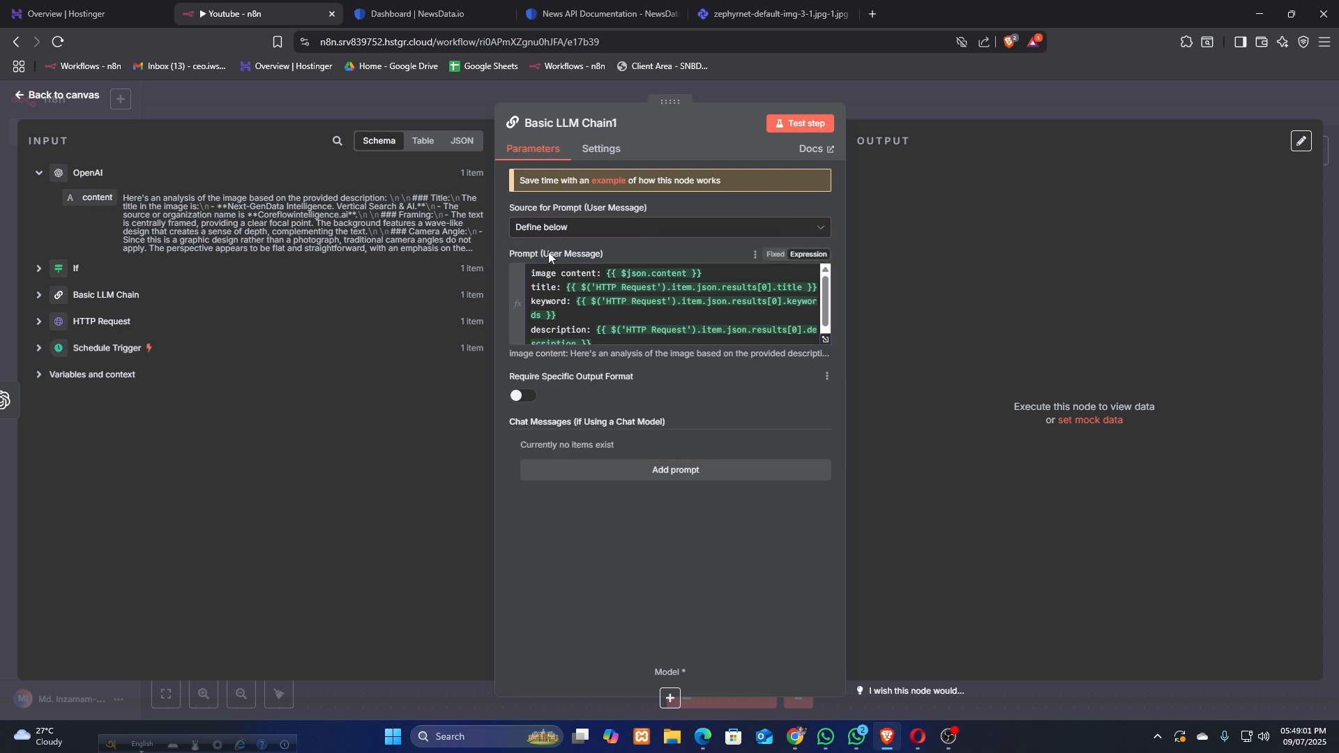
{"action": "left_click", "coordinate": [579, 269]}
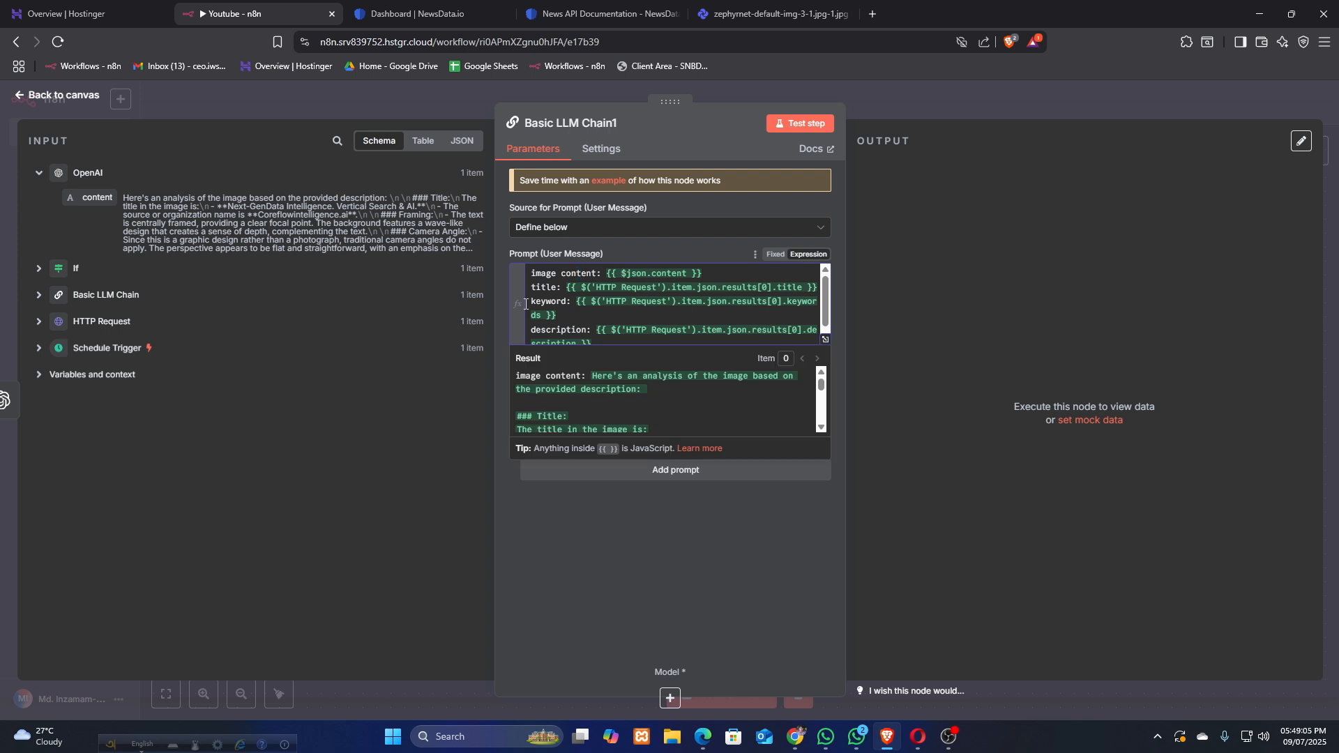
{"action": "left_click", "coordinate": [38, 321]}
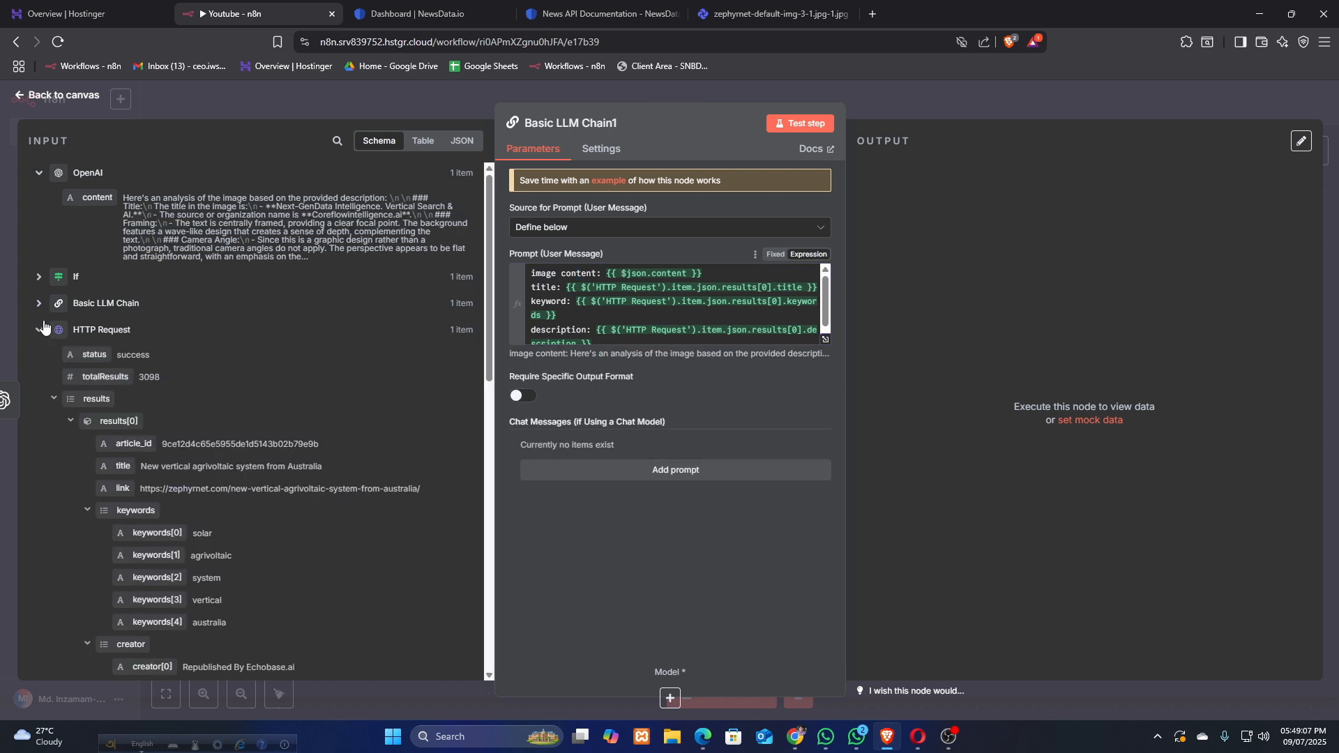
{"action": "left_click", "coordinate": [38, 322]}
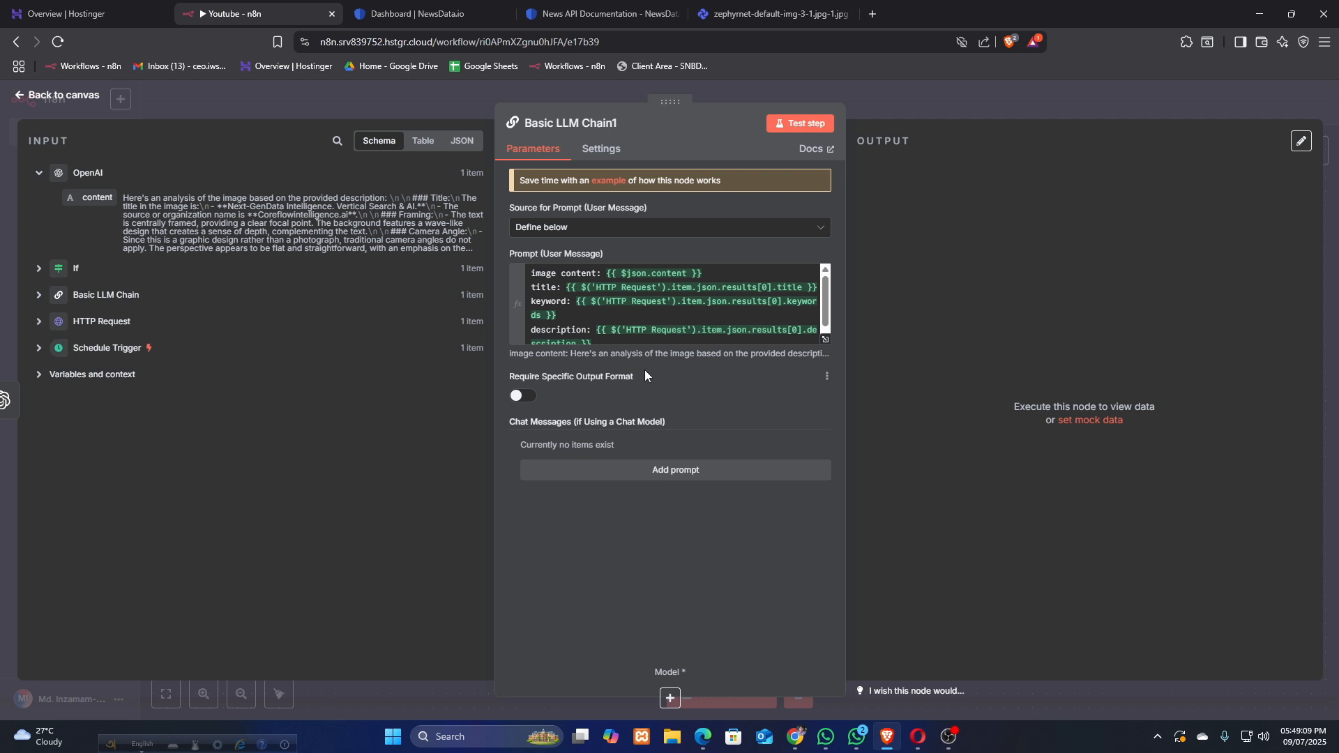
{"action": "left_click", "coordinate": [557, 303]}
{"action": "scroll", "coordinate": [572, 320], "scroll_direction": "down", "scroll_amount": 1}
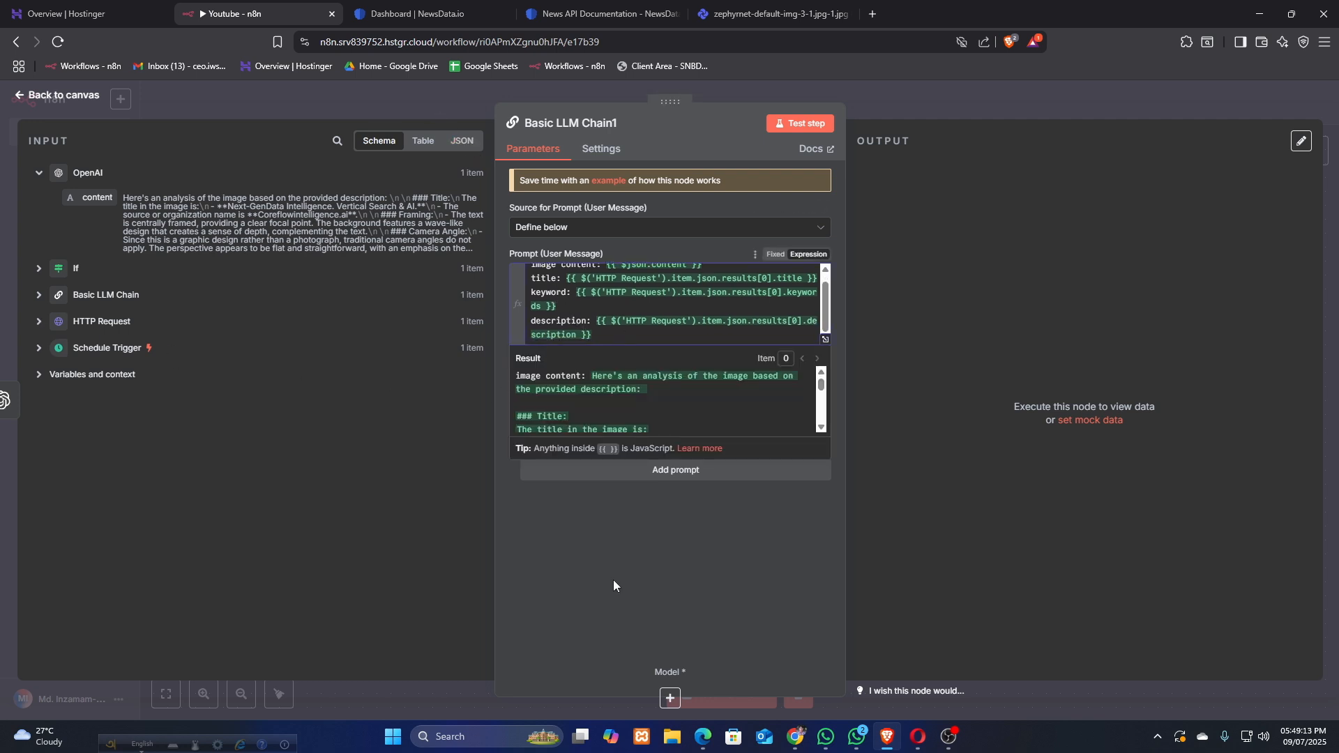
{"action": "left_click", "coordinate": [631, 537]}
Add a System chat message containing the Step 6 "Based on the information you have obtained above..." text copied from the technuxt.com guide.
{"action": "left_click", "coordinate": [666, 473]}
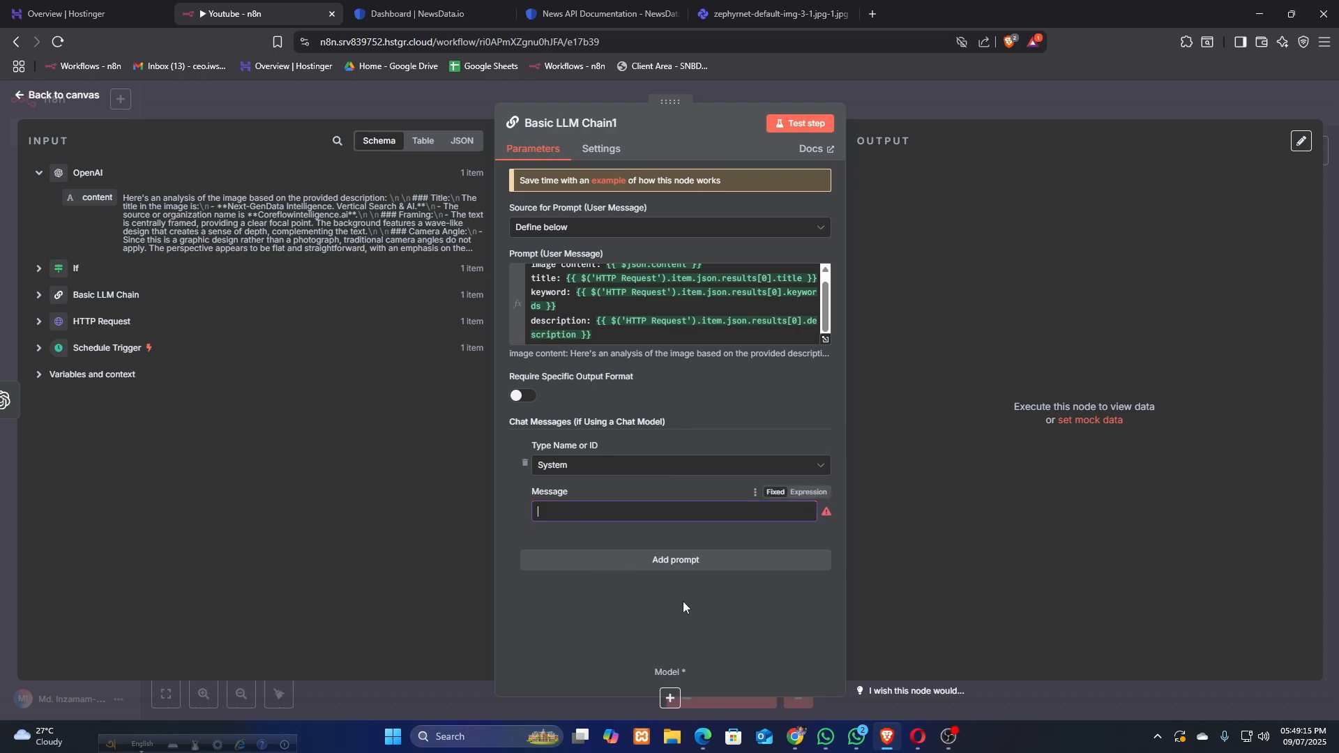
{"action": "left_click", "coordinate": [917, 737]}
{"action": "scroll", "coordinate": [422, 499], "scroll_direction": "down", "scroll_amount": 1}
{"action": "left_click_drag", "start_coordinate": [281, 436], "coordinate": [180, 403]}
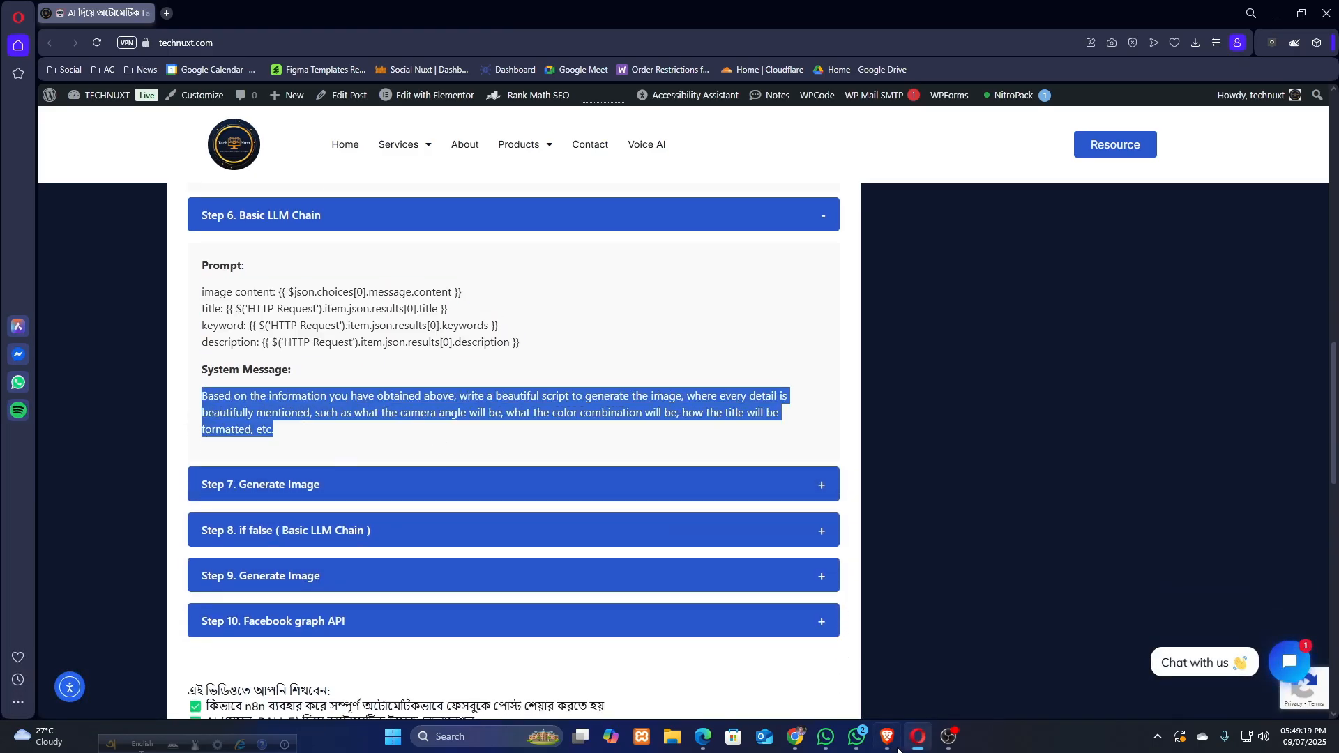
{"action": "left_click", "coordinate": [899, 749]}
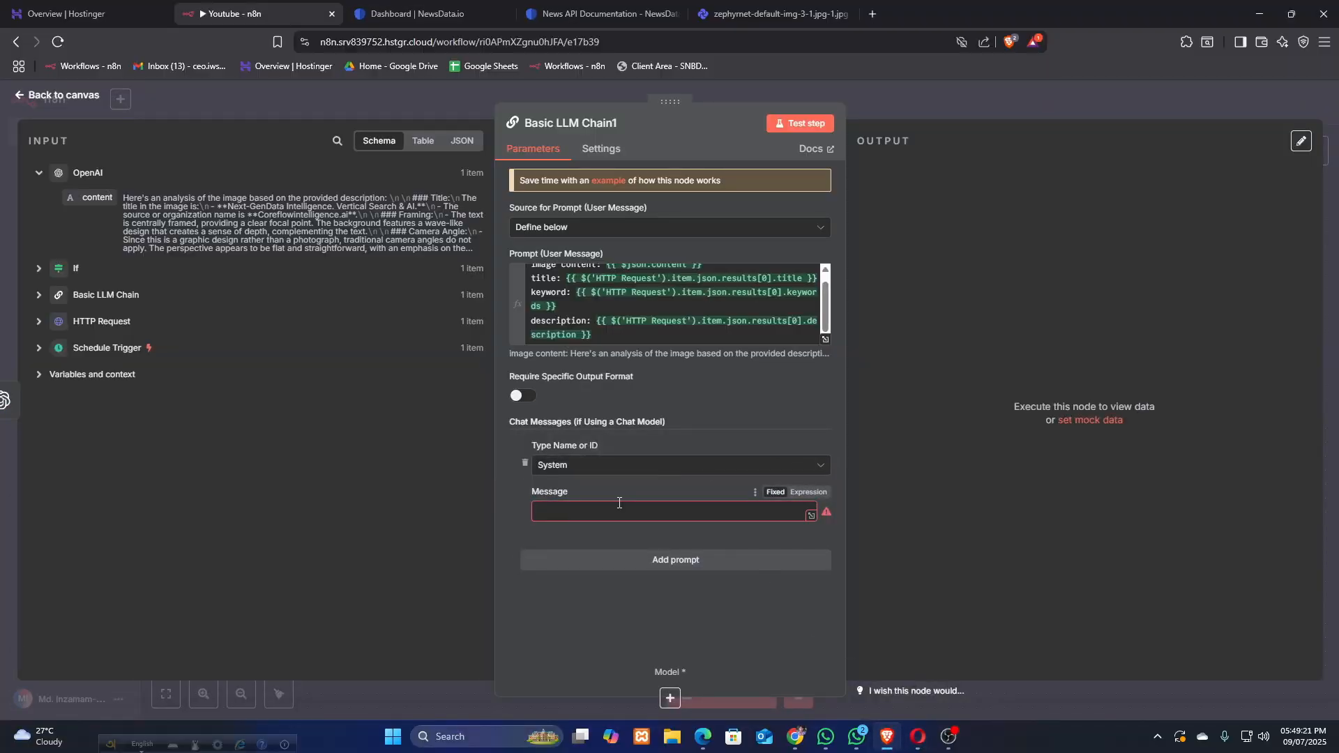
{"action": "left_click", "coordinate": [618, 511]}
{"action": "key", "text": "ctrl+v"}
{"action": "left_click", "coordinate": [457, 97]}
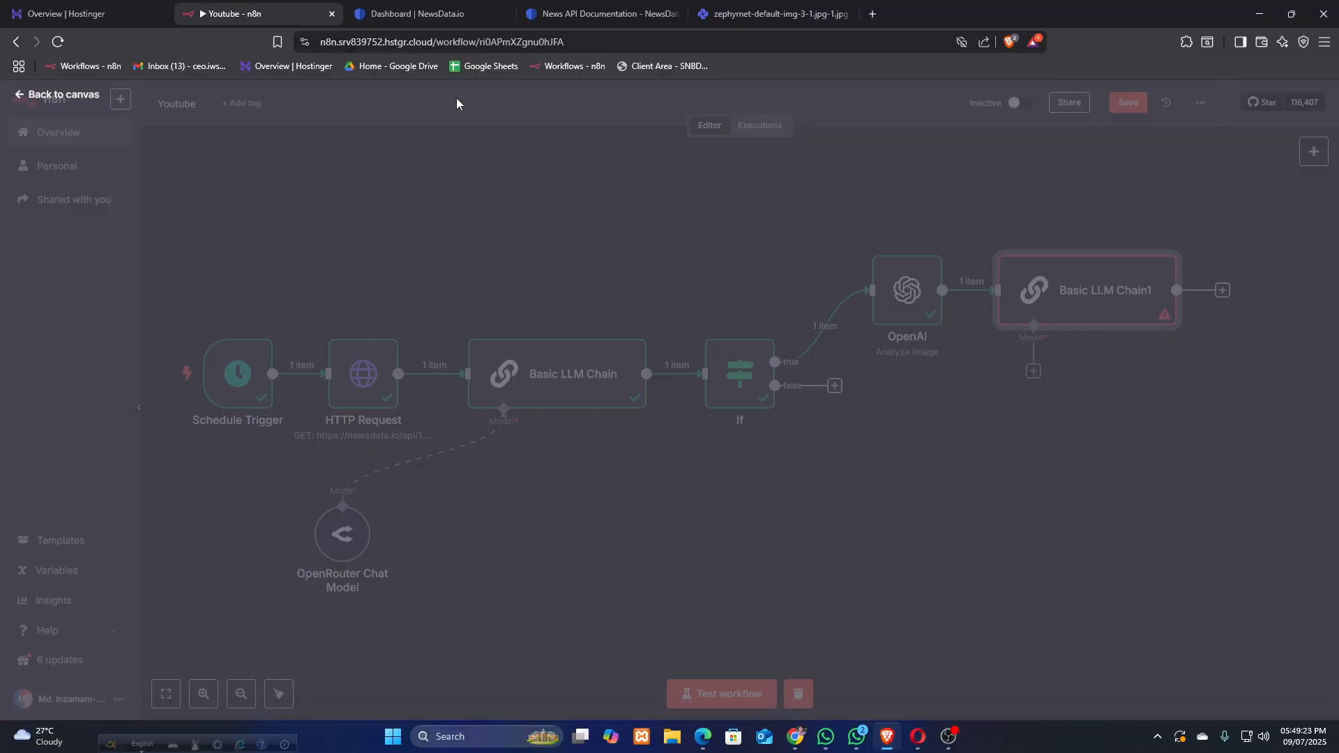
Attach an OpenRouter Chat Model using openai/gpt-4o-mini to the second LLM chain and shift the chain and OpenAI nodes slightly toward the If node.
{"action": "left_click", "coordinate": [1035, 375]}
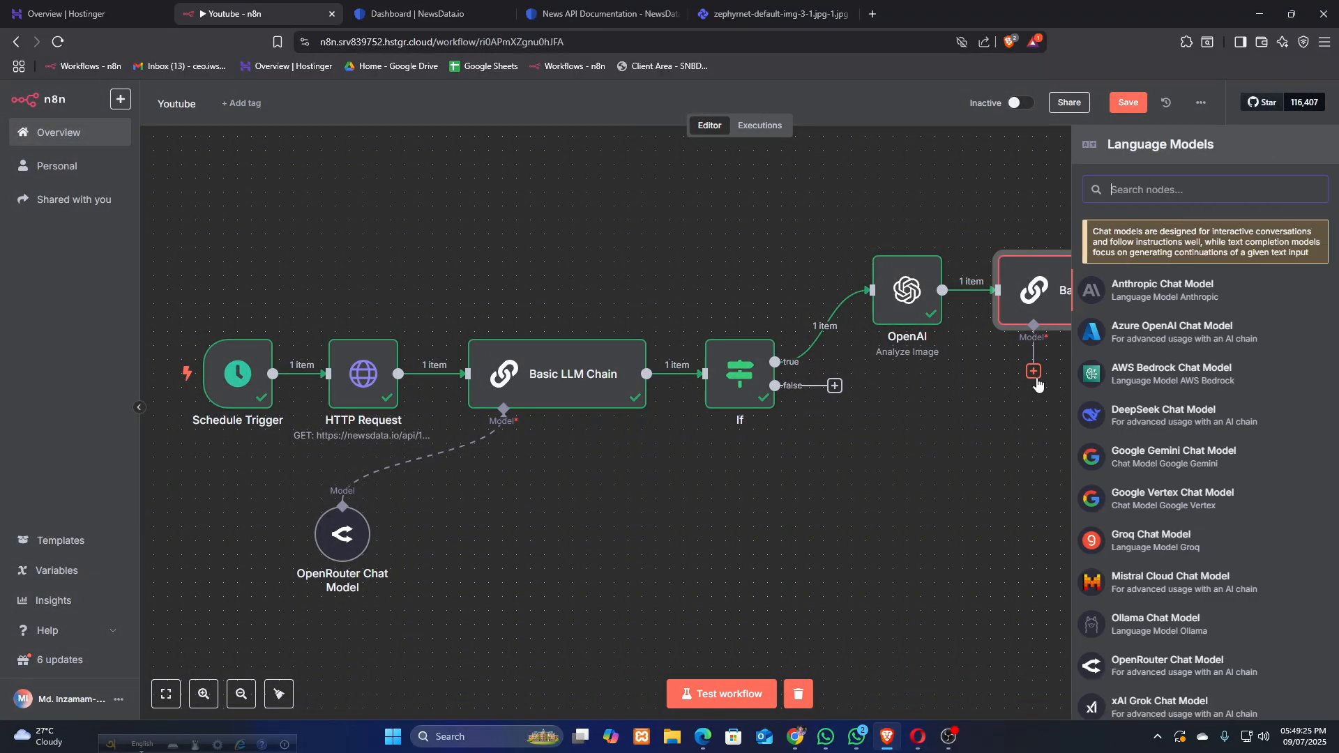
{"action": "scroll", "coordinate": [1080, 463], "scroll_direction": "down", "scroll_amount": 2}
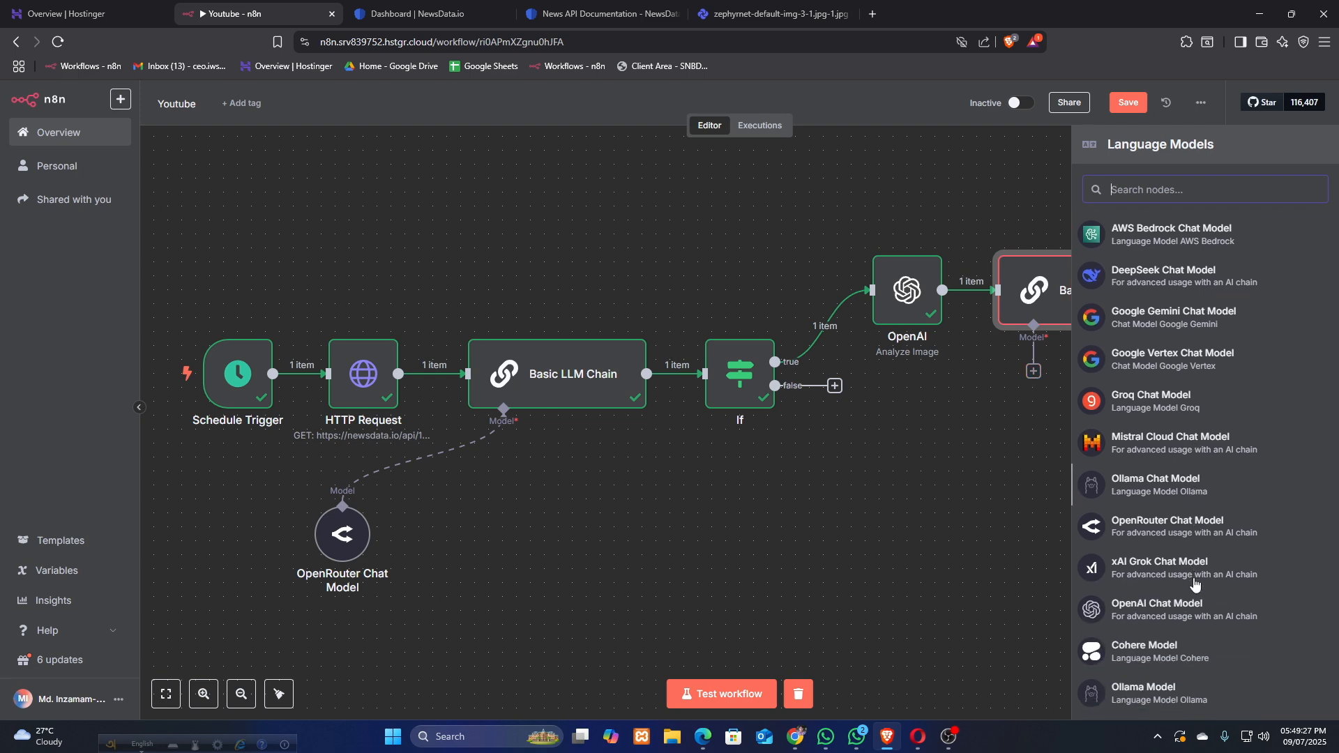
{"action": "left_click", "coordinate": [1172, 528]}
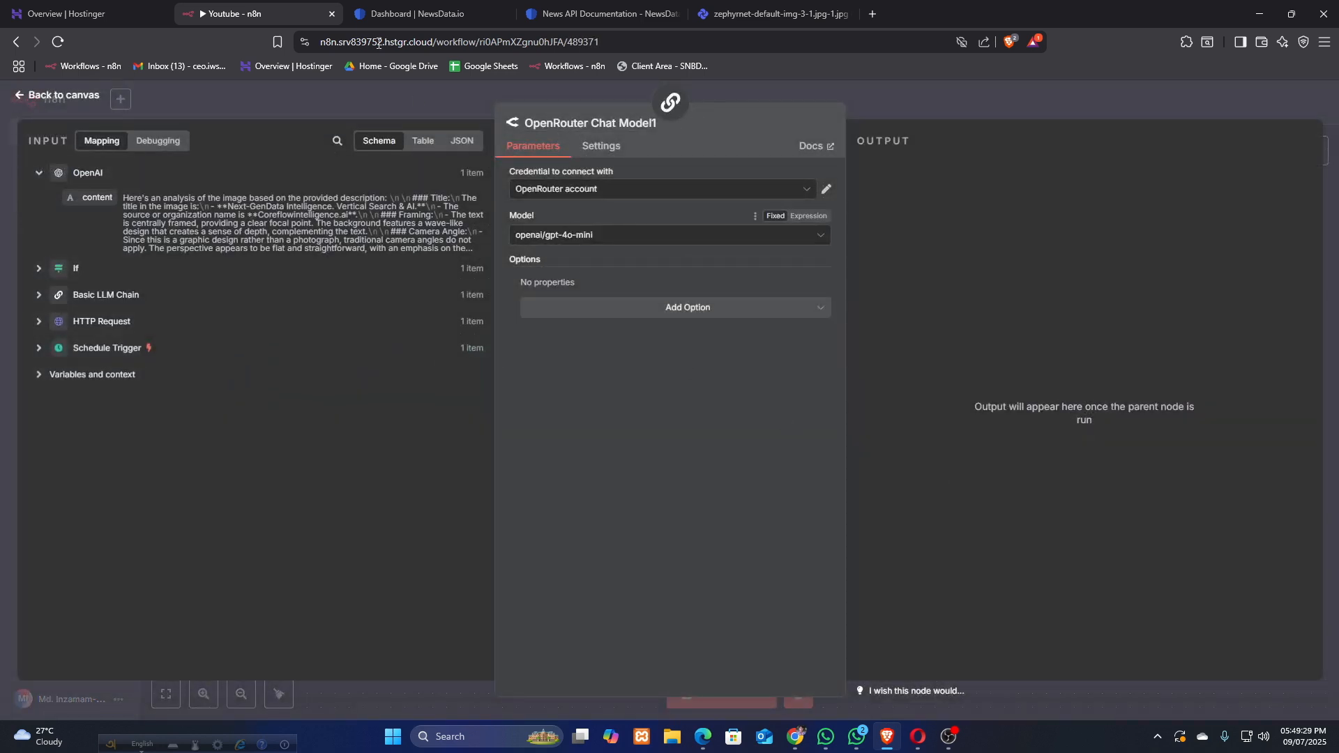
{"action": "left_click", "coordinate": [371, 90]}
{"action": "left_click_drag", "start_coordinate": [1077, 288], "coordinate": [1084, 299]}
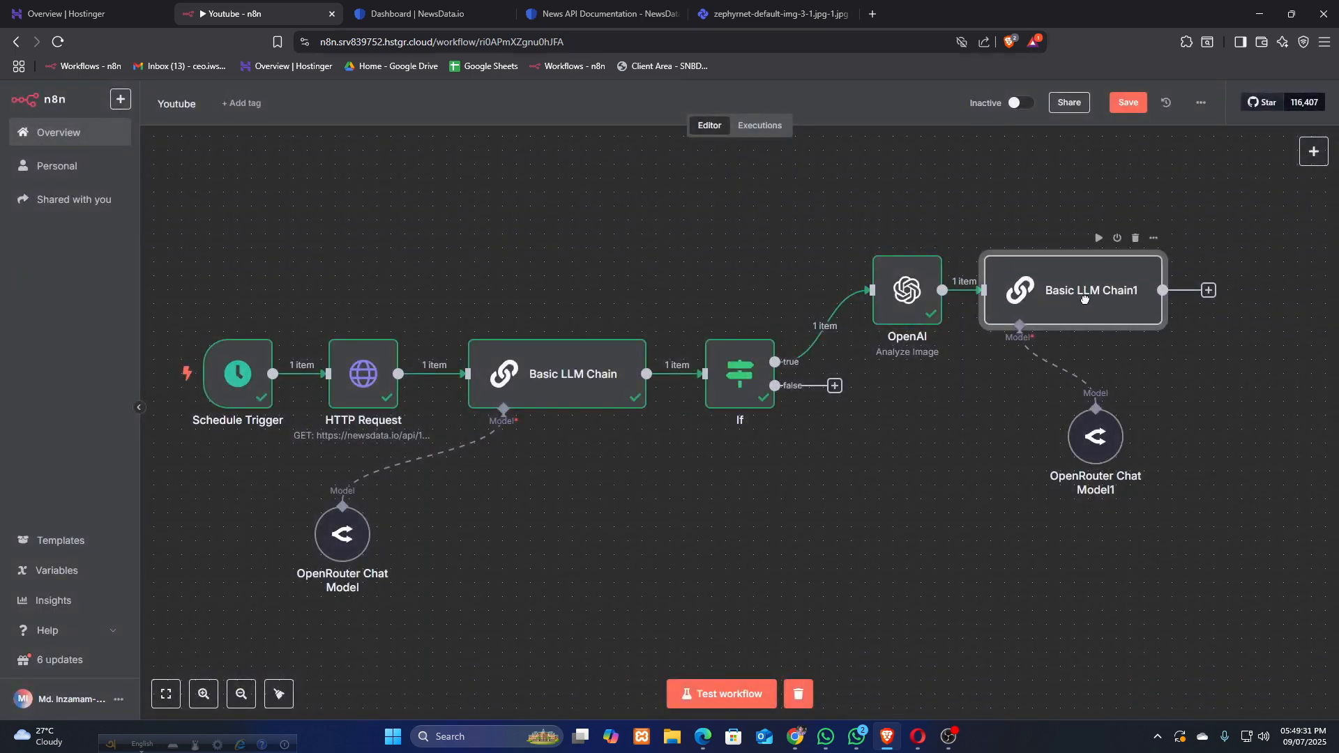
{"action": "left_click_drag", "start_coordinate": [913, 302], "coordinate": [900, 300]}
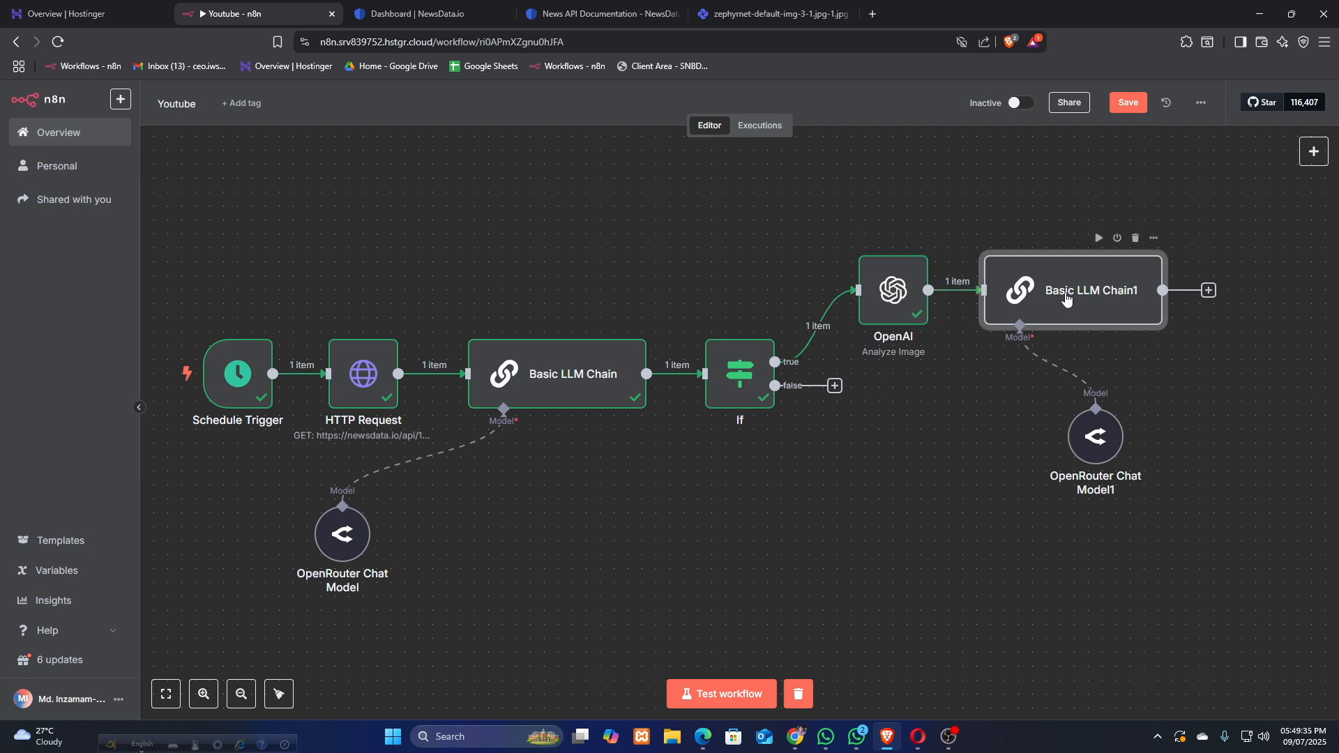
Execute the second Basic LLM Chain, place its OpenRouter model node beneath it, and check the generated image script output.
{"action": "scroll", "coordinate": [1059, 313], "scroll_direction": "down", "scroll_amount": 3}
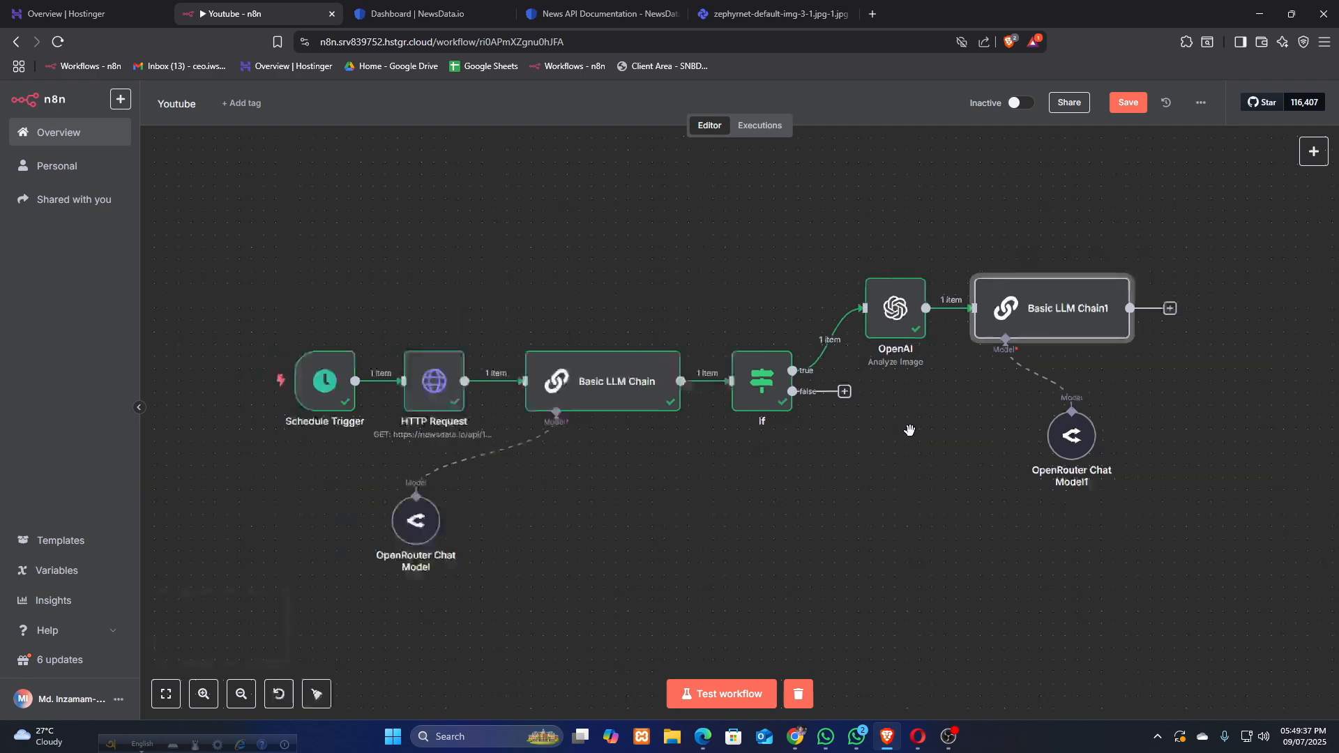
{"action": "scroll", "coordinate": [935, 422], "scroll_direction": "up", "scroll_amount": 2}
{"action": "left_click_drag", "start_coordinate": [946, 403], "coordinate": [800, 395]}
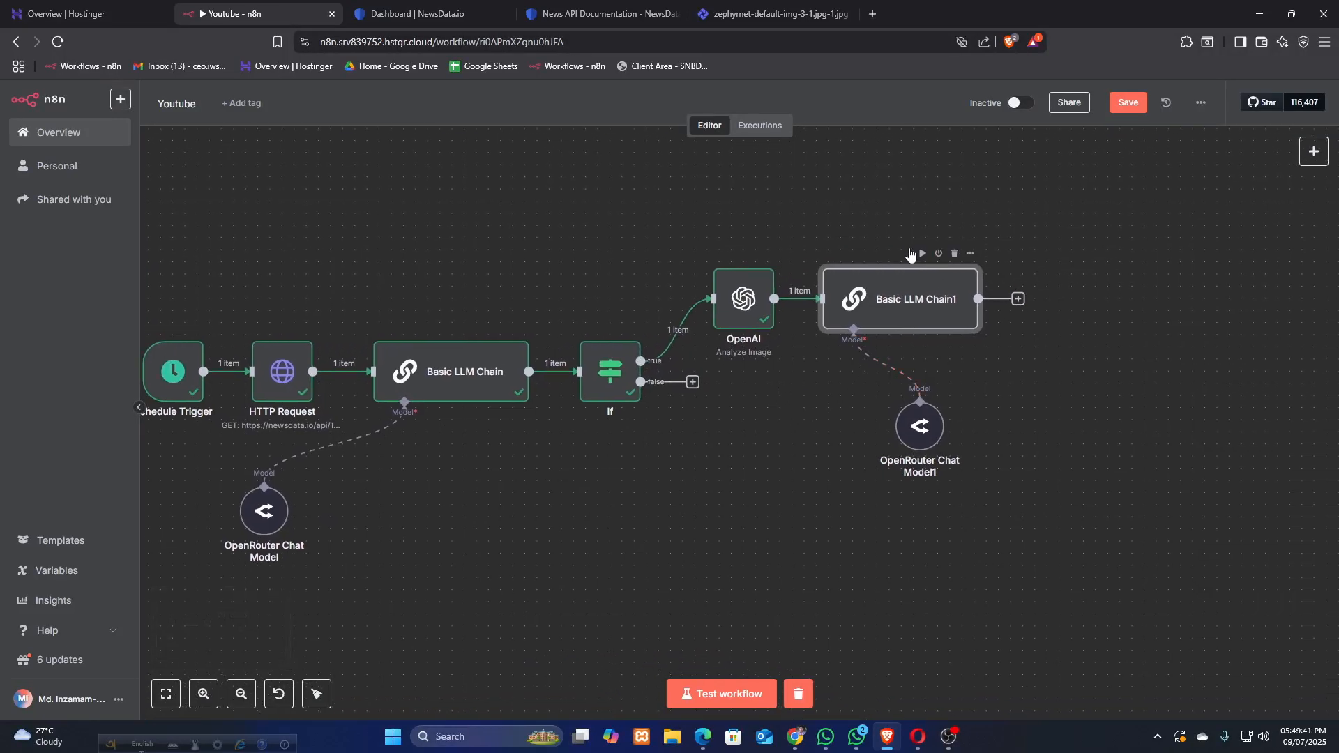
{"action": "left_click", "coordinate": [922, 255]}
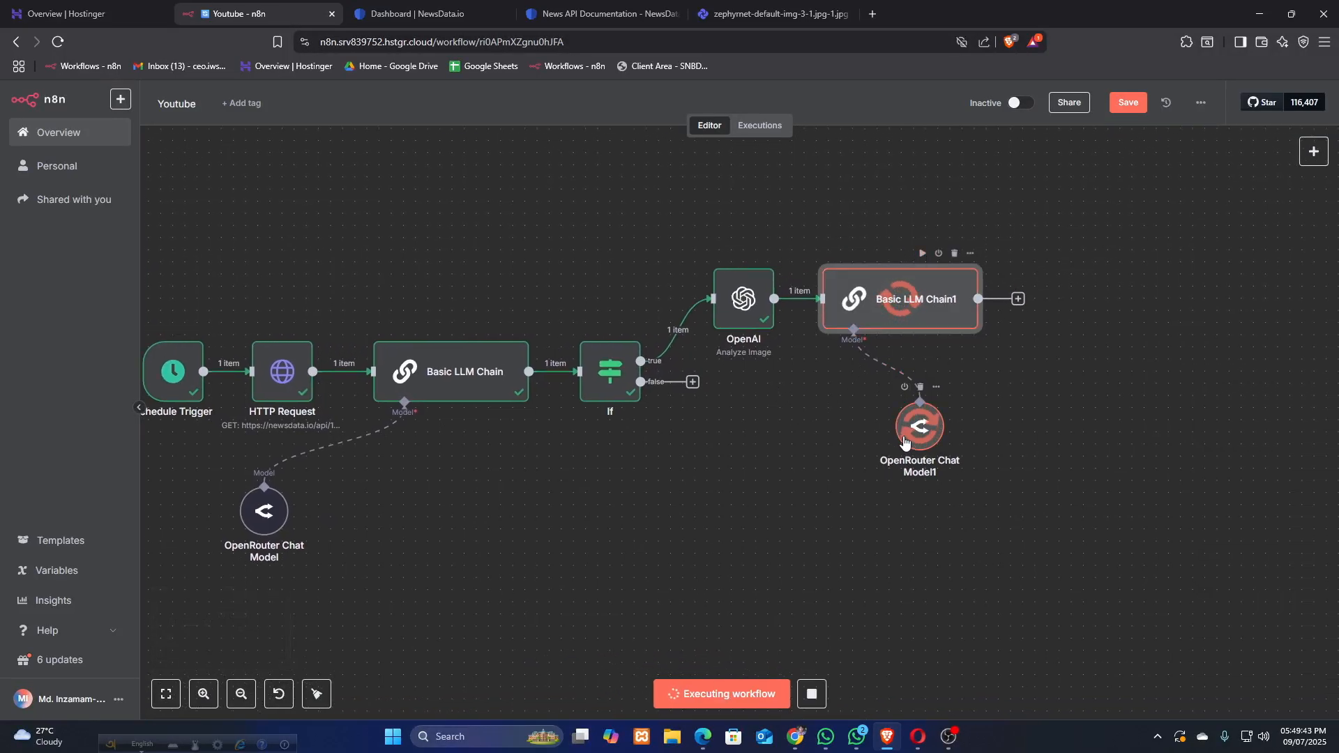
{"action": "left_click_drag", "start_coordinate": [917, 437], "coordinate": [829, 448]}
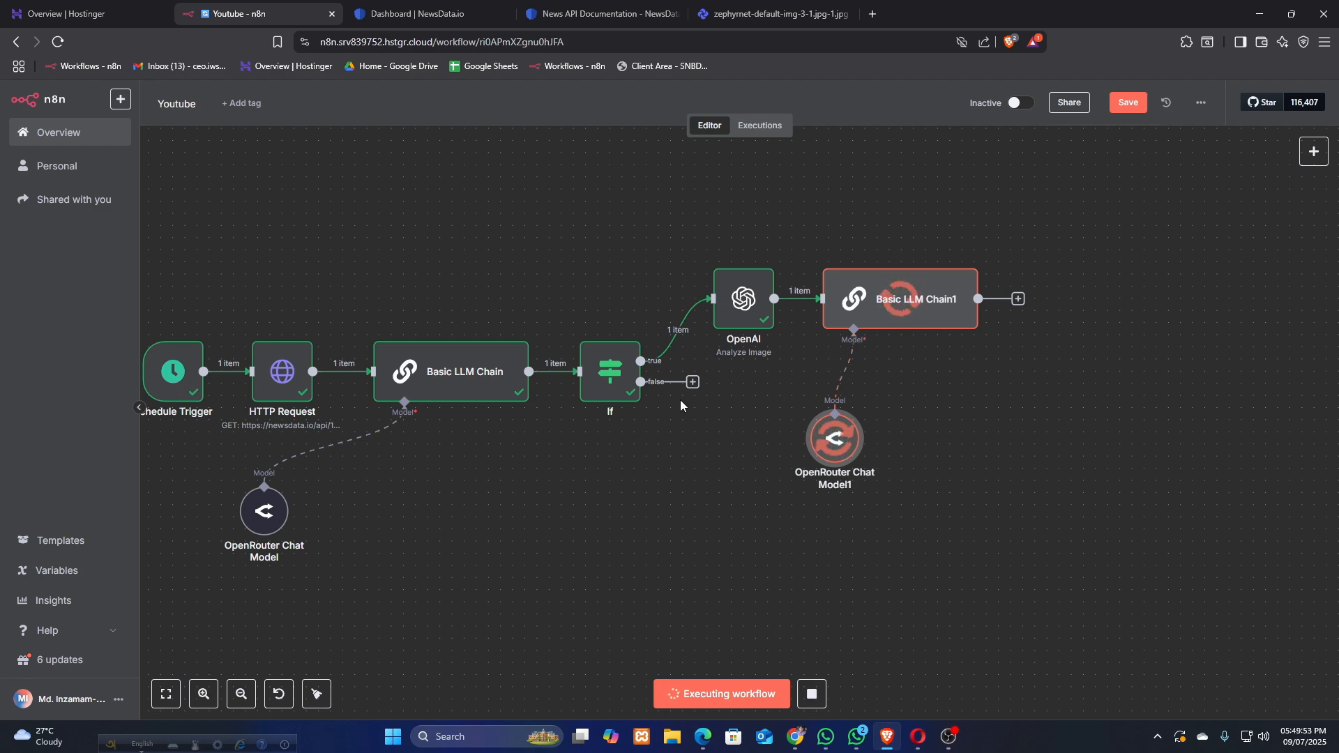
{"action": "double_click", "coordinate": [947, 311]}
{"action": "mouse_move", "coordinate": [943, 194]}
{"action": "left_mouse_down"}
{"action": "mouse_move", "coordinate": [1077, 283]}
{"action": "mouse_move", "coordinate": [963, 198]}
{"action": "left_mouse_up"}
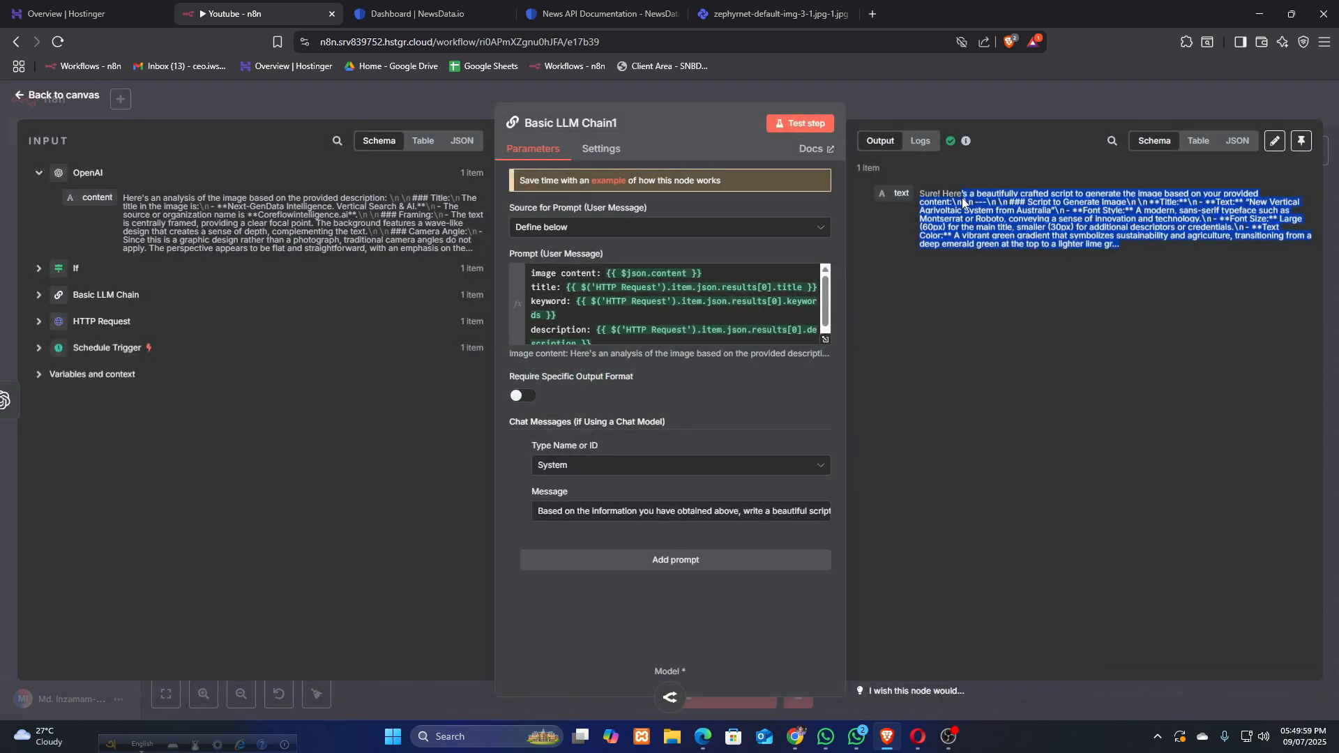
{"action": "left_click", "coordinate": [434, 110]}
Add an OpenAI Generate an Image node after the second LLM chain and map its prompt to the chain's text output.
{"action": "left_click", "coordinate": [1038, 299]}
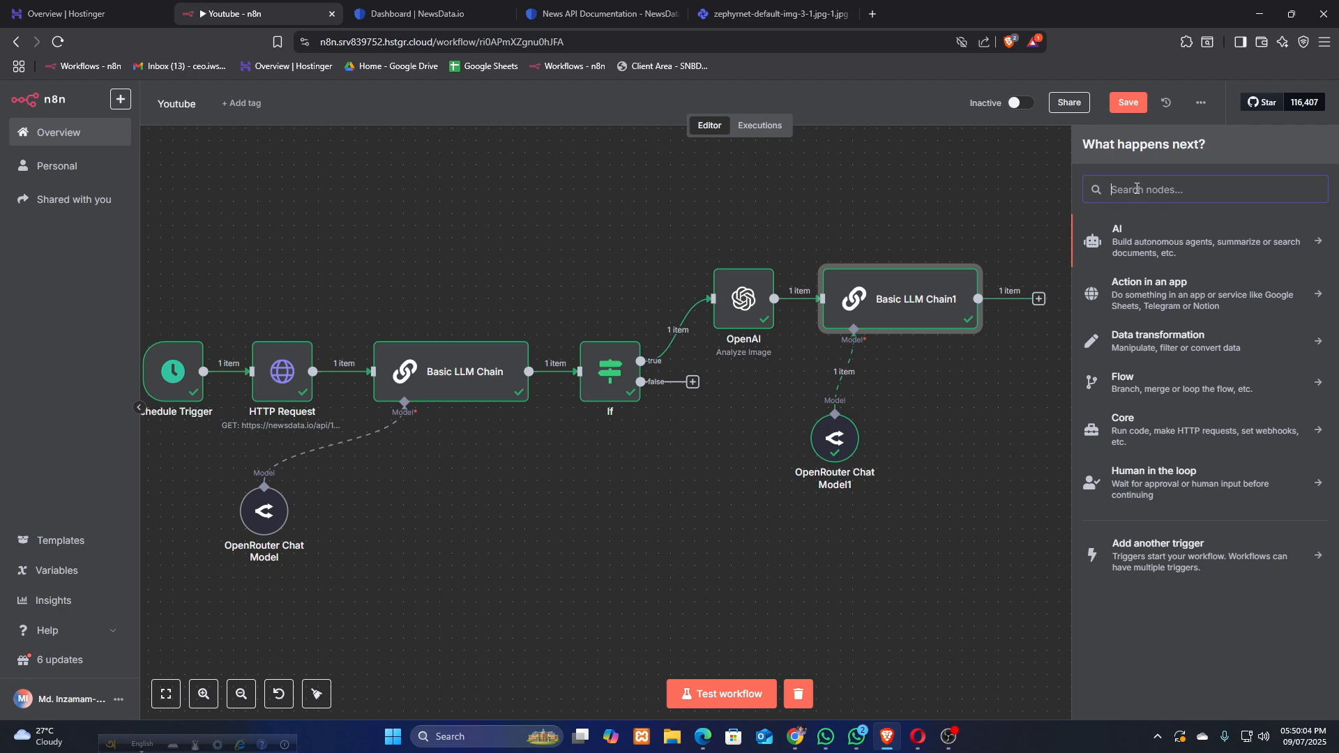
{"action": "type", "text": "op"}
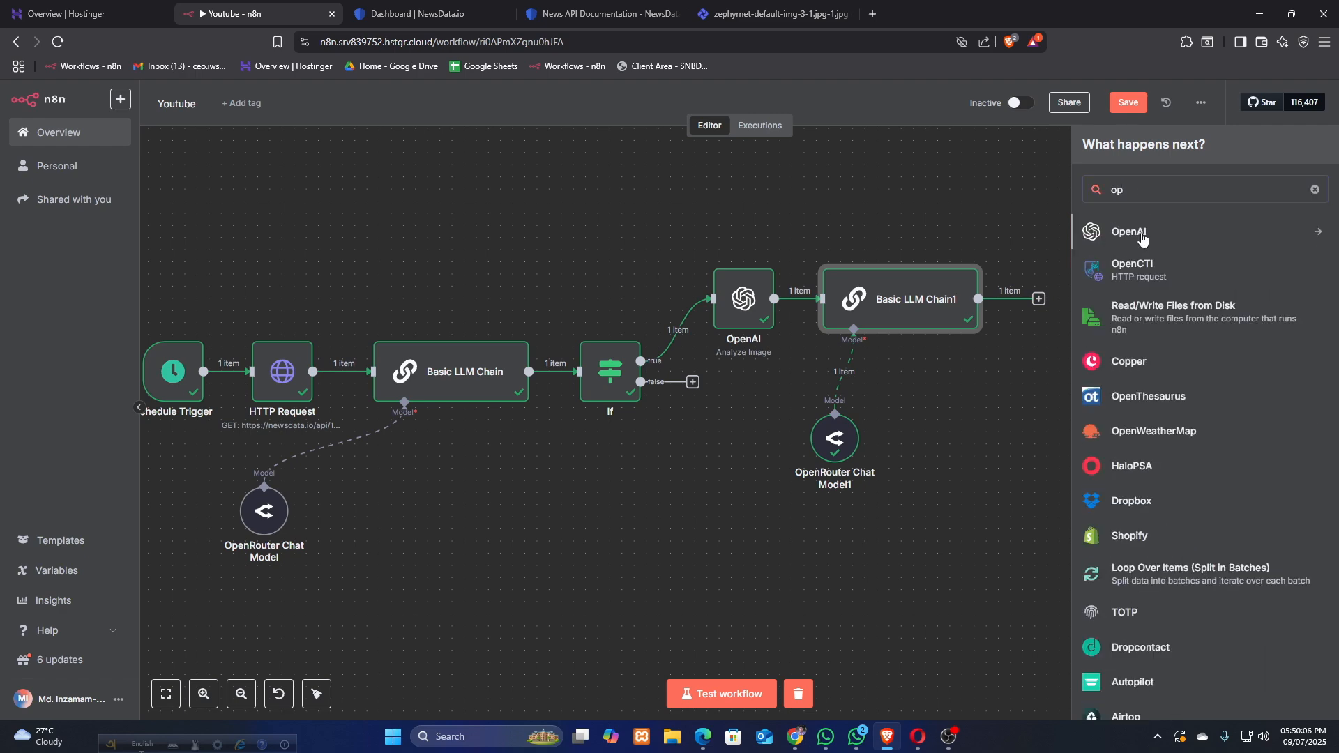
{"action": "left_click", "coordinate": [1142, 240]}
{"action": "left_click", "coordinate": [1179, 535]}
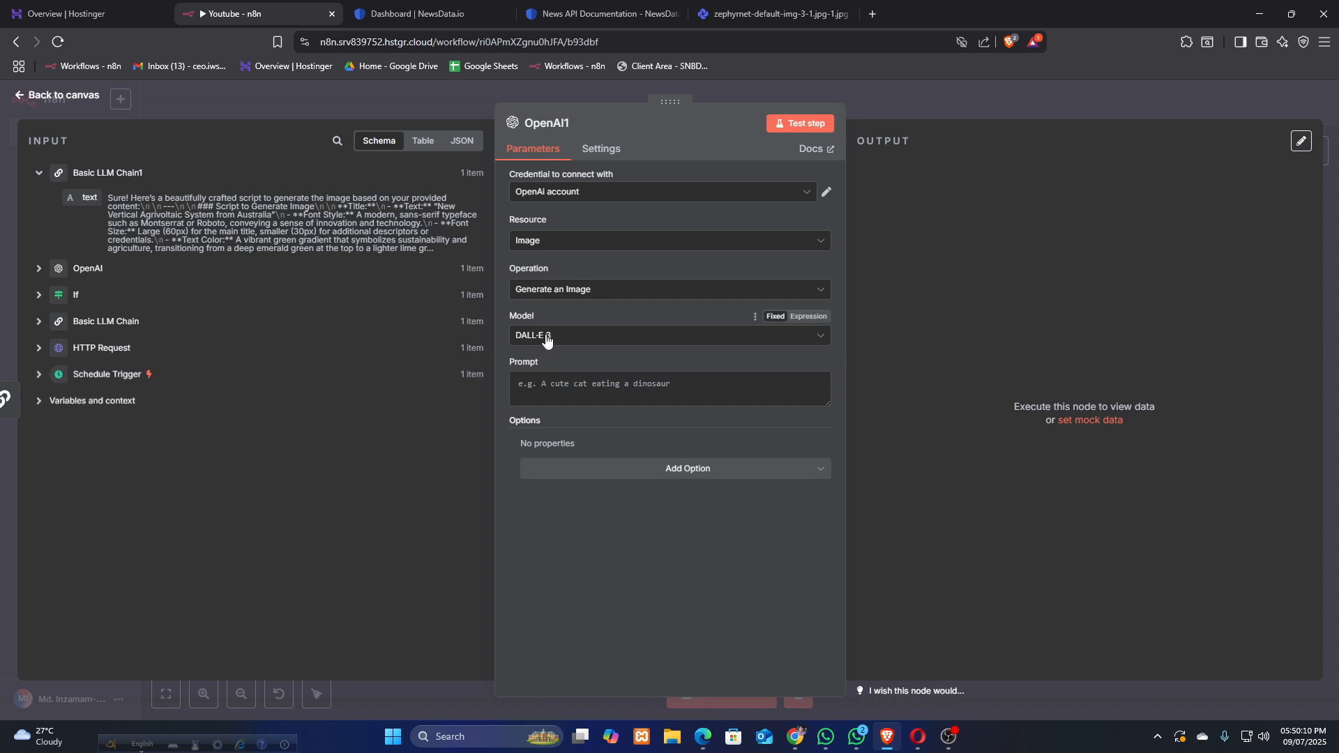
{"action": "left_click", "coordinate": [567, 387]}
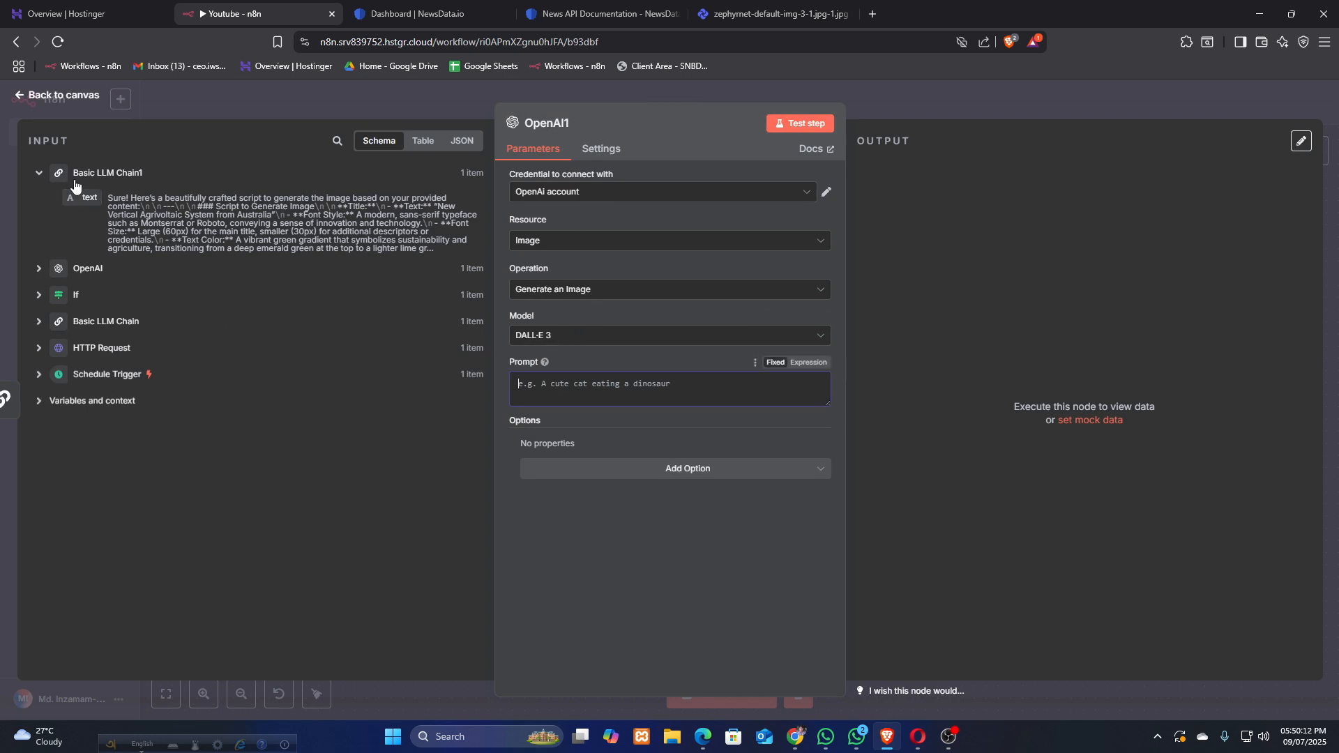
{"action": "left_click_drag", "start_coordinate": [81, 199], "coordinate": [552, 389]}
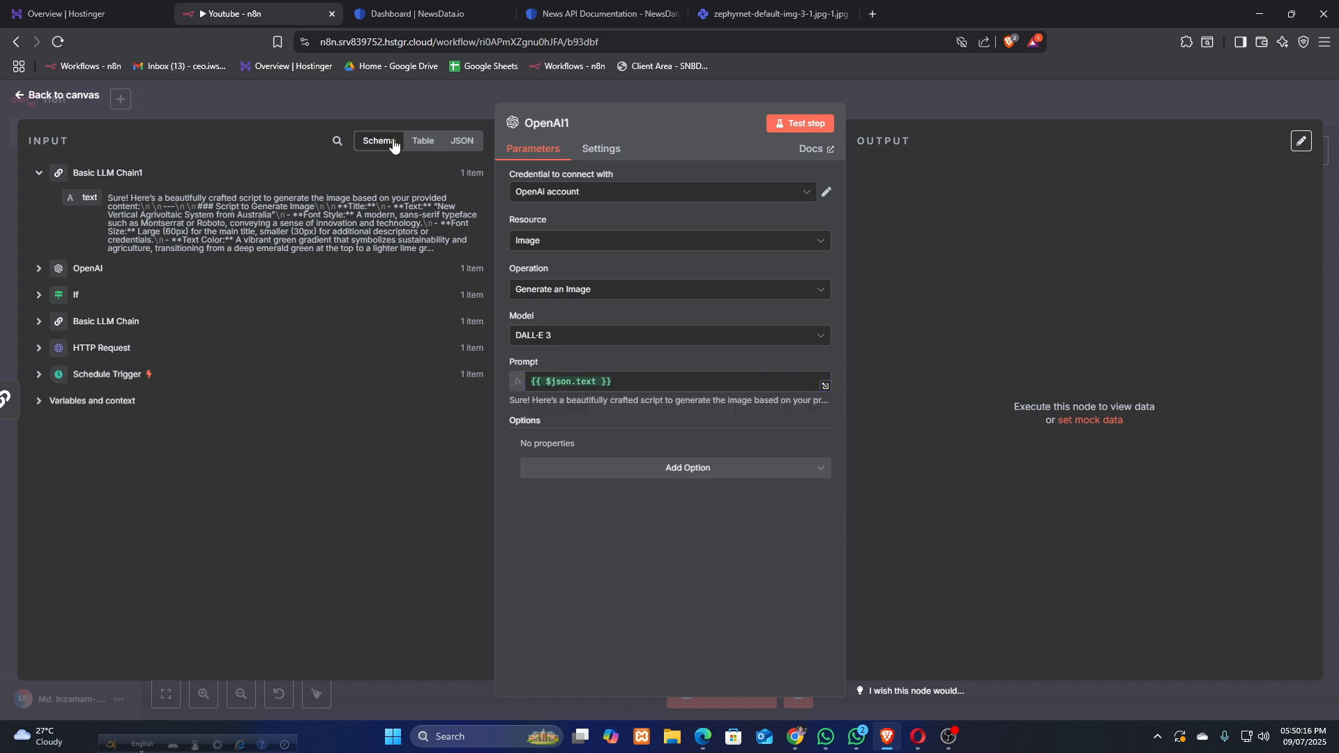
Rearrange the true-branch OpenAI, Basic LLM Chain1 and image generation nodes into a row above the If node, with the OpenRouter model beneath its chain.
{"action": "left_click", "coordinate": [402, 103]}
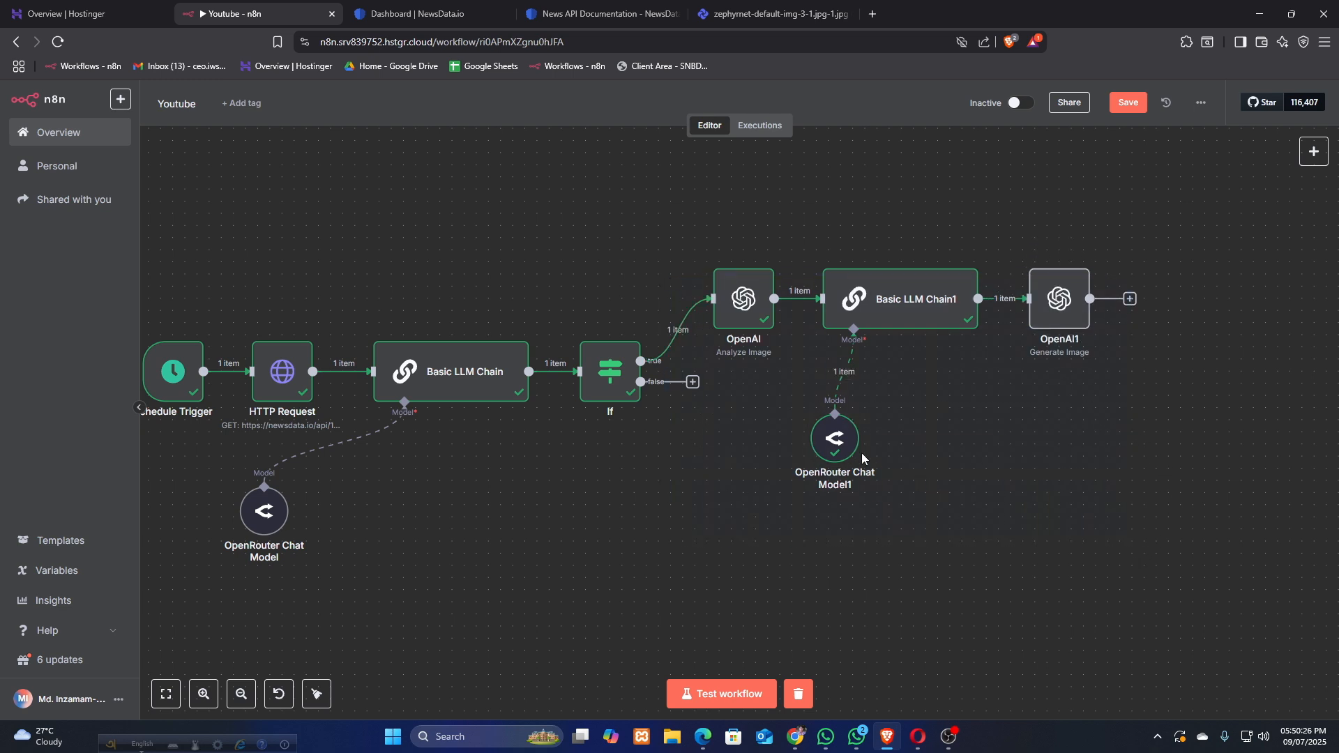
{"action": "left_click_drag", "start_coordinate": [842, 426], "coordinate": [866, 402]}
{"action": "left_click_drag", "start_coordinate": [761, 320], "coordinate": [760, 270]}
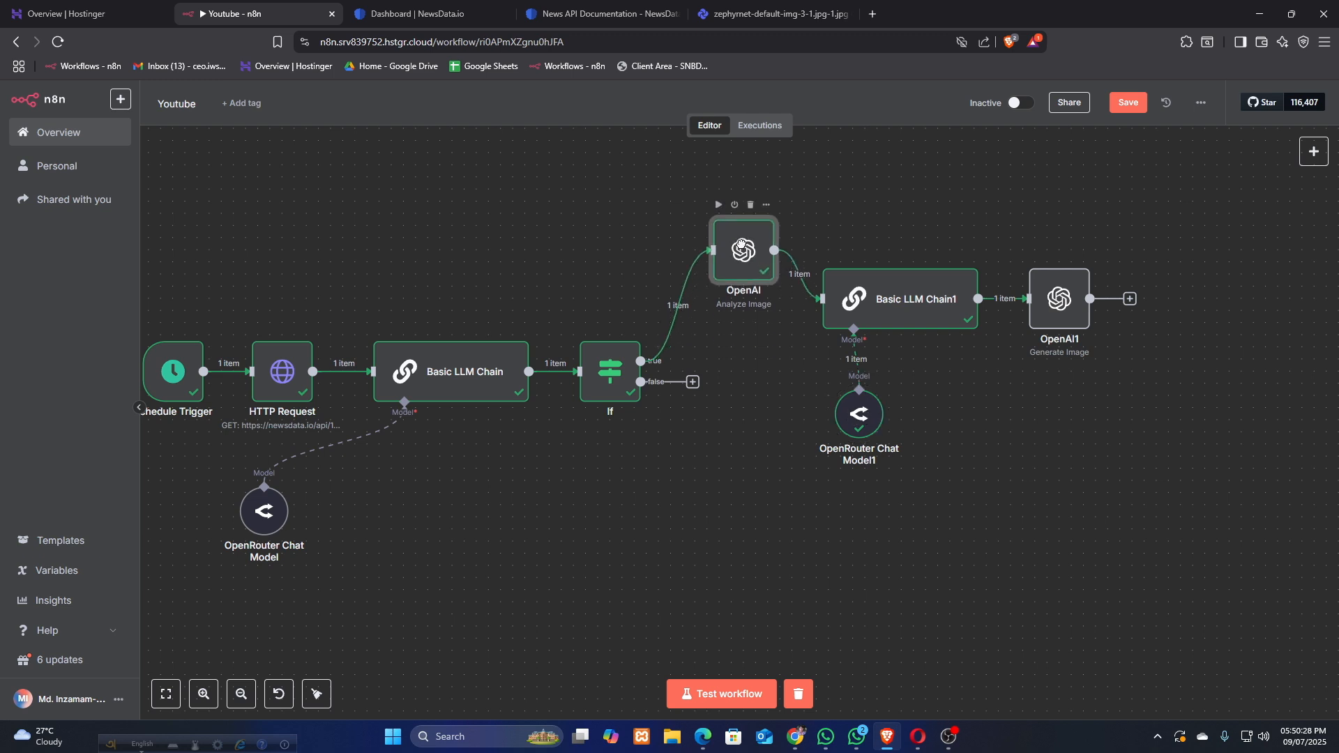
{"action": "left_click_drag", "start_coordinate": [920, 305], "coordinate": [905, 254]}
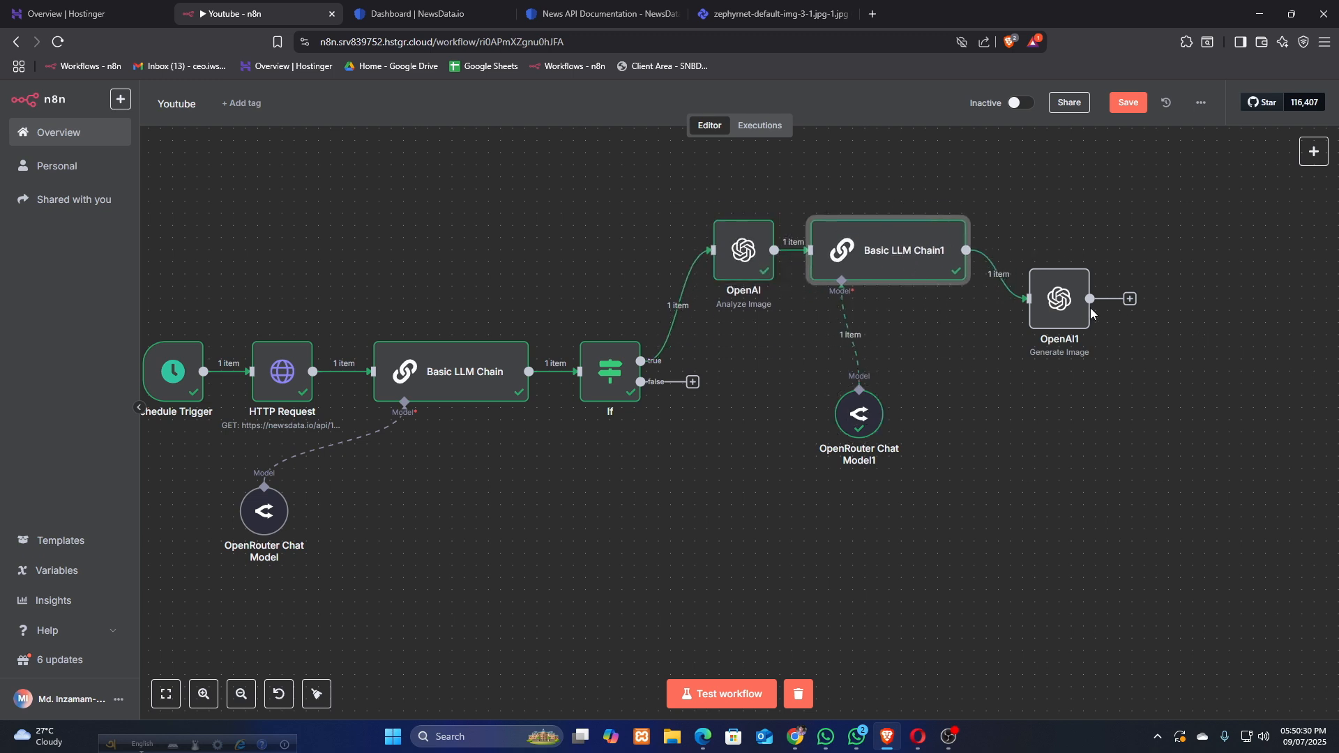
{"action": "left_click_drag", "start_coordinate": [1067, 299], "coordinate": [1072, 245]}
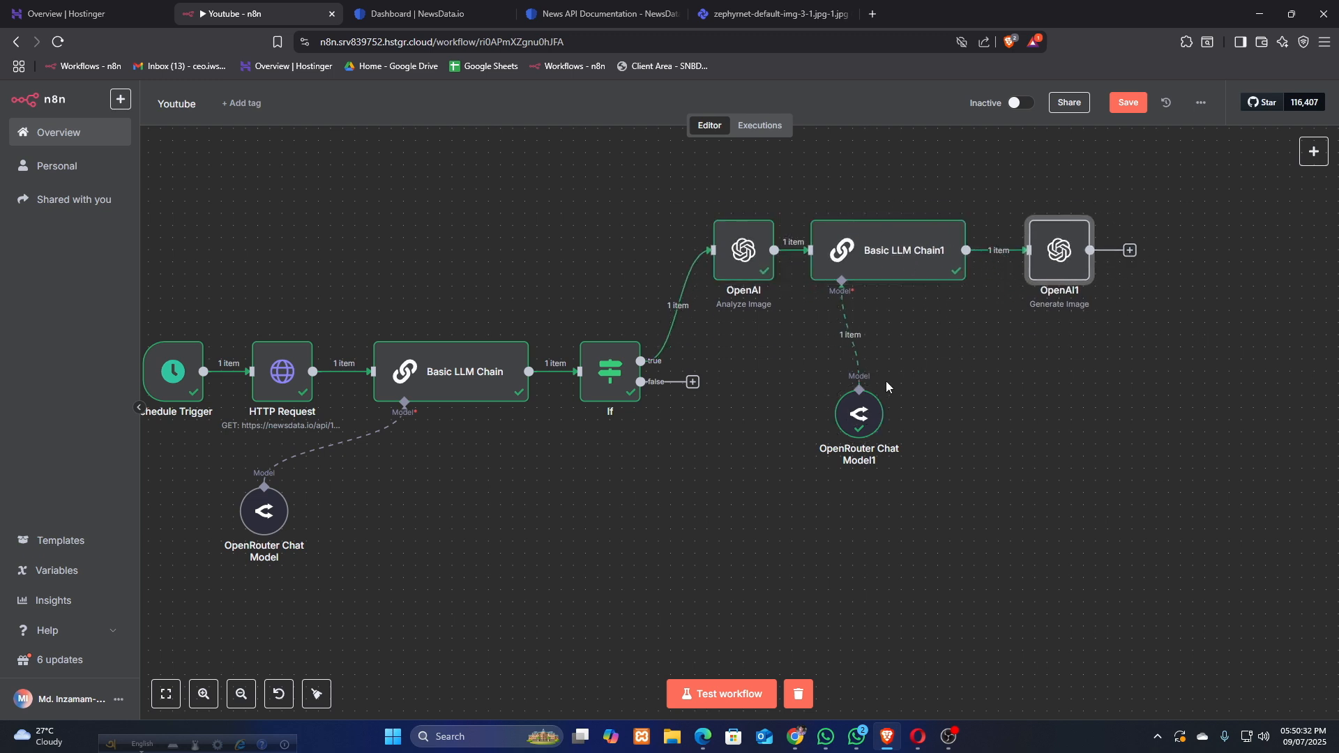
{"action": "left_click_drag", "start_coordinate": [860, 413], "coordinate": [848, 352]}
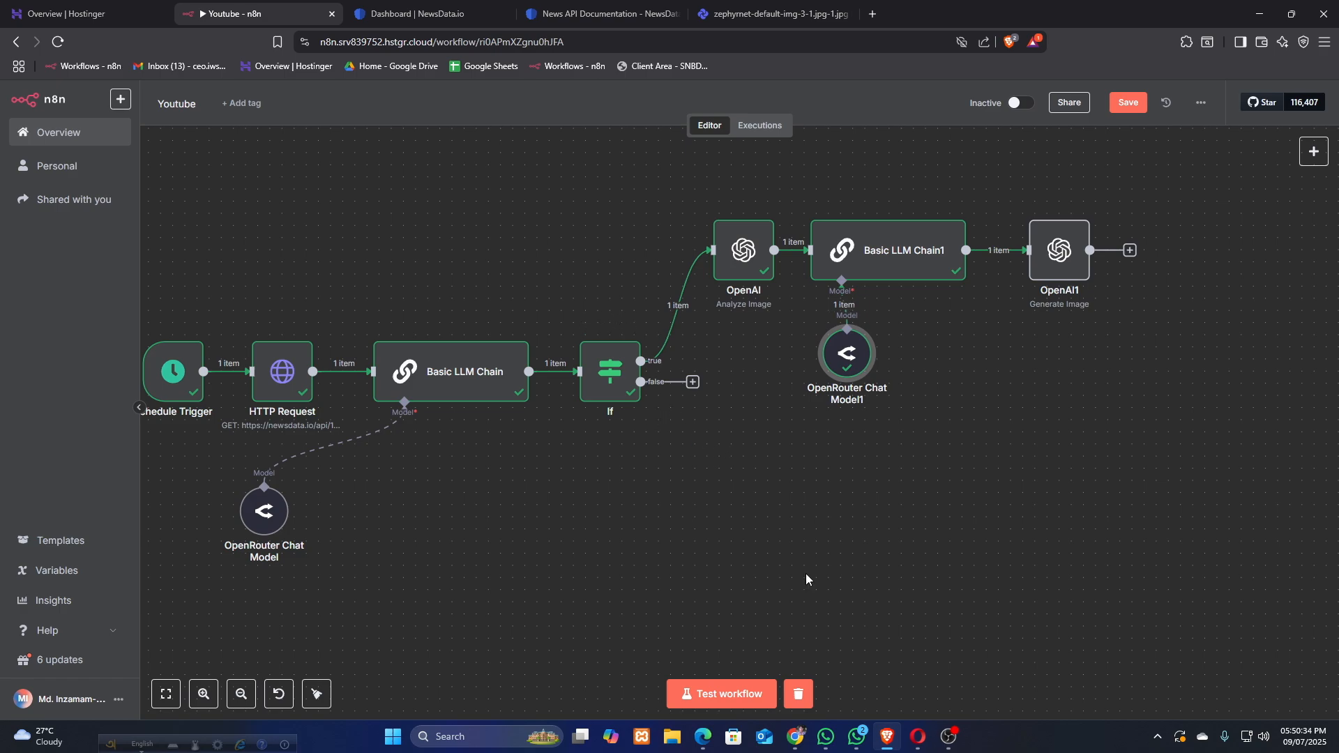
Expand Step 8, if false ( Basic LLM Chain ), in the technuxt.com guide and review its prompt and system message.
{"action": "left_click", "coordinate": [918, 737]}
{"action": "scroll", "coordinate": [295, 427], "scroll_direction": "down", "scroll_amount": 2}
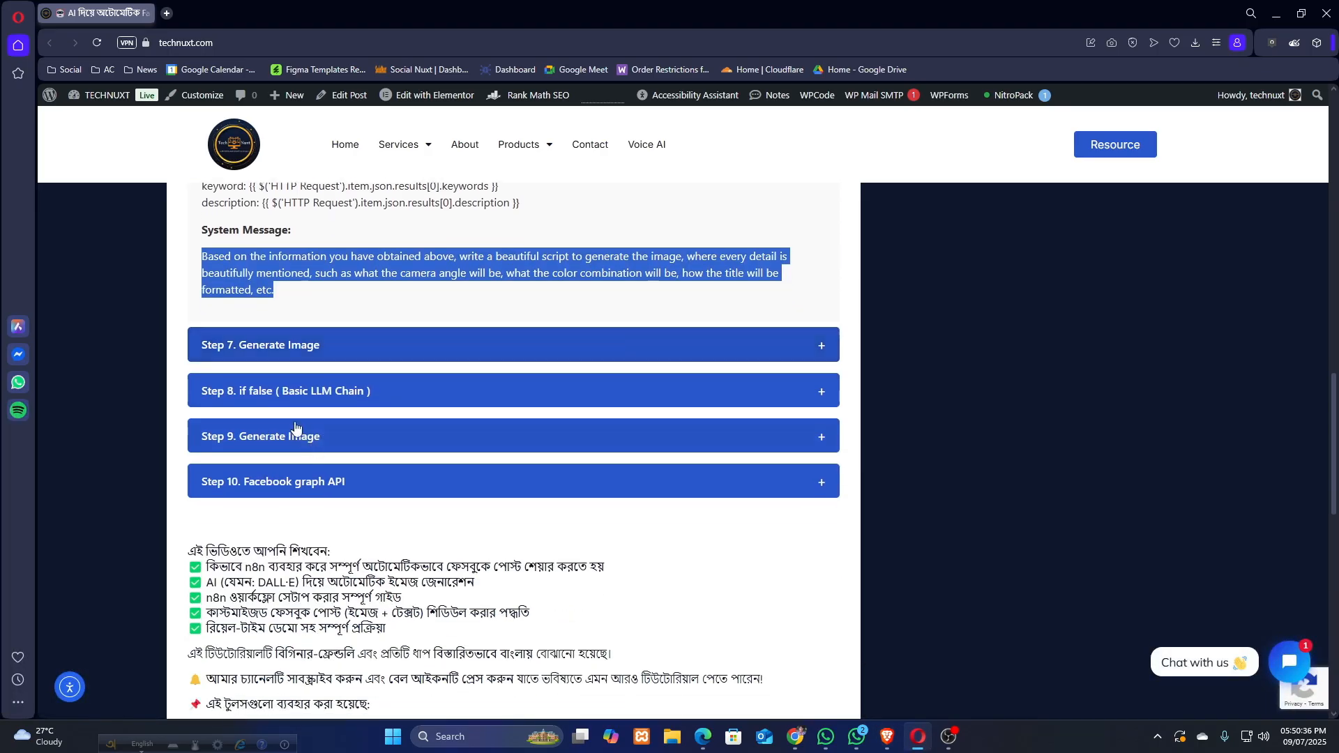
{"action": "left_click", "coordinate": [287, 390]}
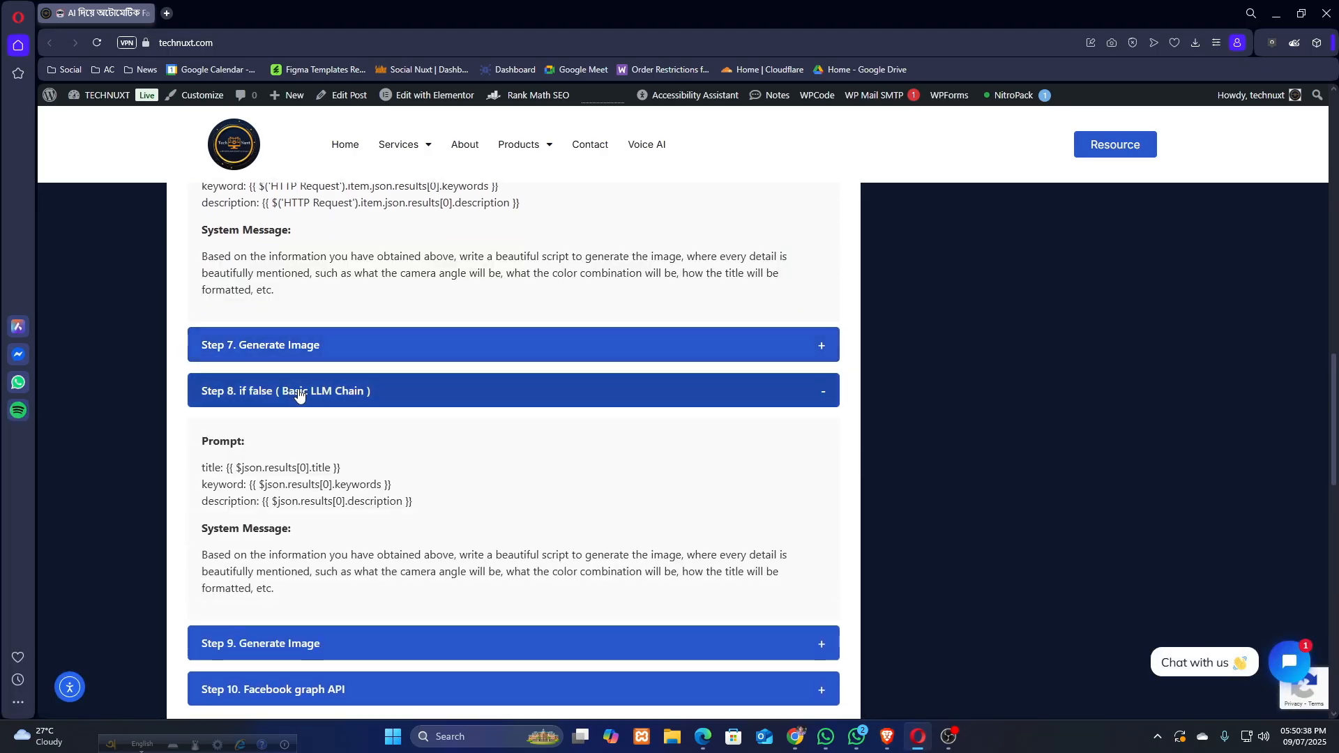
{"action": "scroll", "coordinate": [232, 355], "scroll_direction": "down", "scroll_amount": 2}
{"action": "left_click_drag", "start_coordinate": [202, 325], "coordinate": [272, 417]}
{"action": "left_click", "coordinate": [295, 464]}
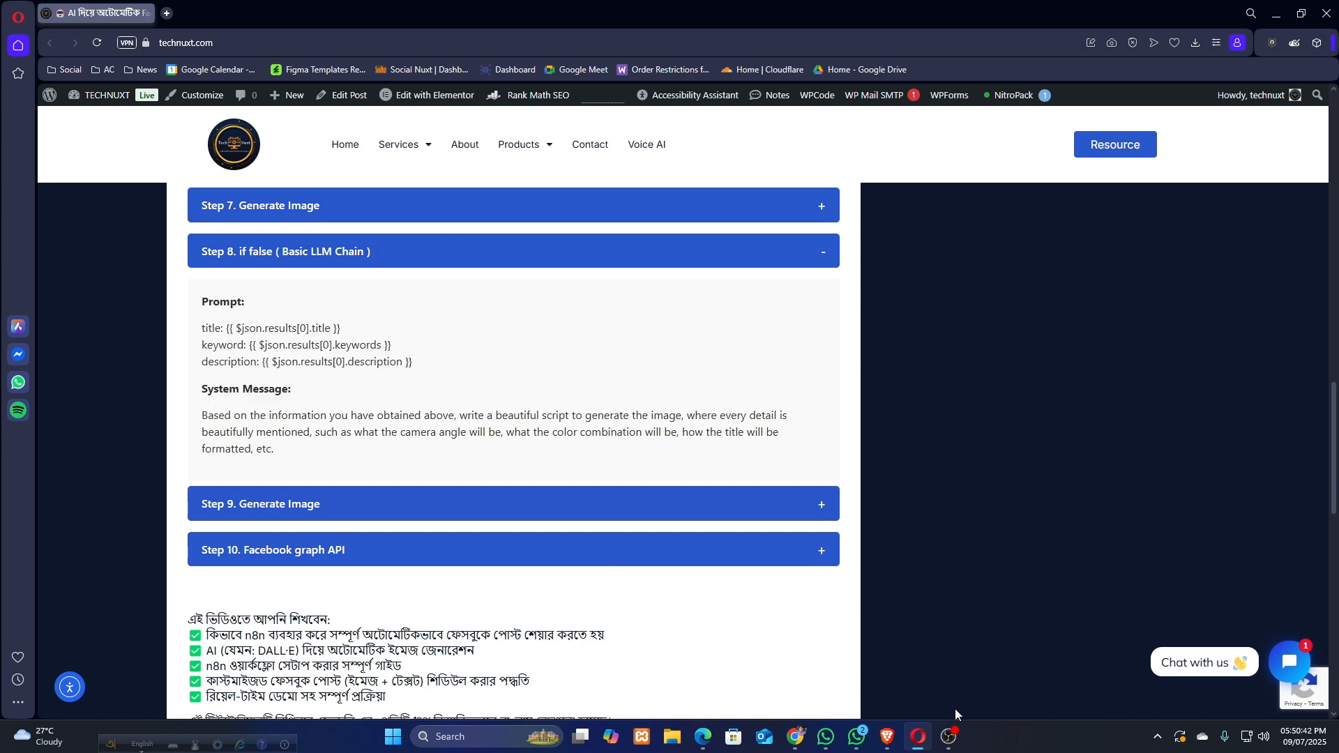
Back in n8n, add a Basic LLM Chain to the If node's false output with its prompt source set to Define below.
{"action": "left_click", "coordinate": [887, 737]}
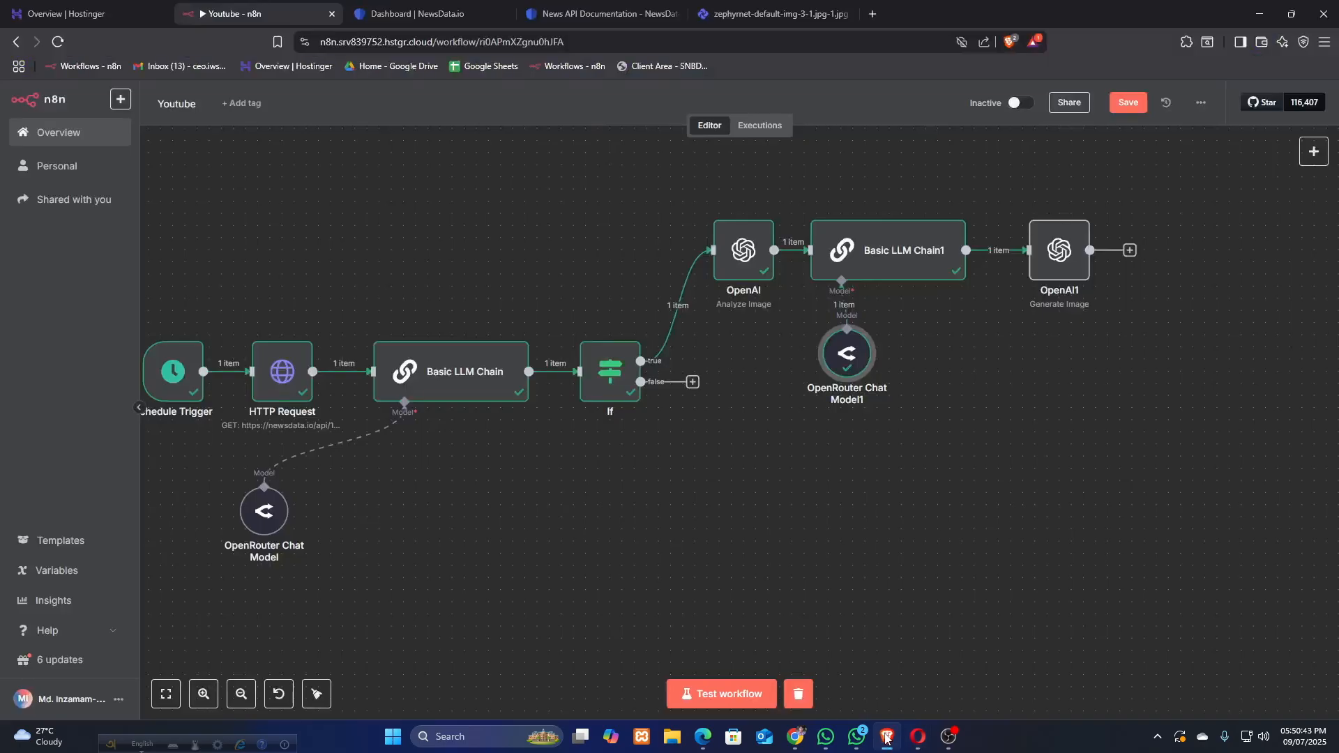
{"action": "left_click", "coordinate": [692, 383]}
{"action": "left_click", "coordinate": [1208, 243]}
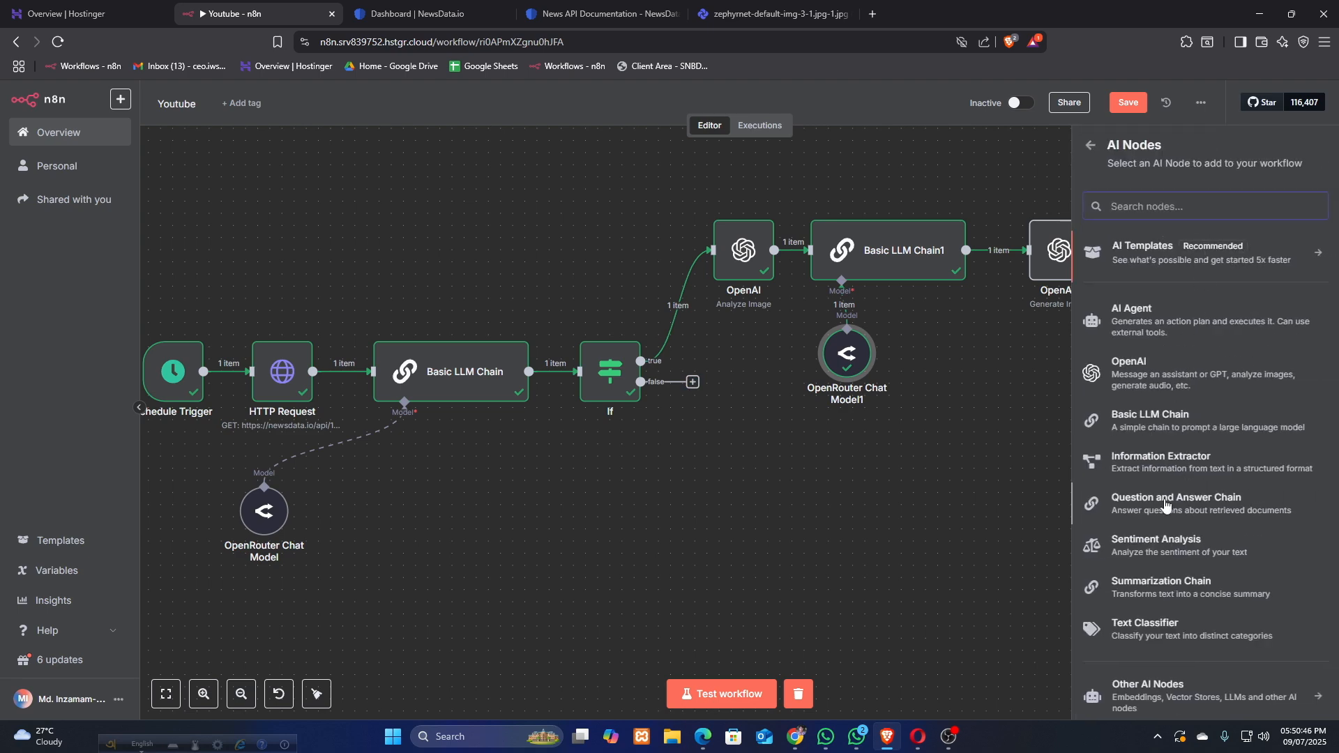
{"action": "left_click", "coordinate": [1163, 419]}
{"action": "left_click", "coordinate": [628, 233]}
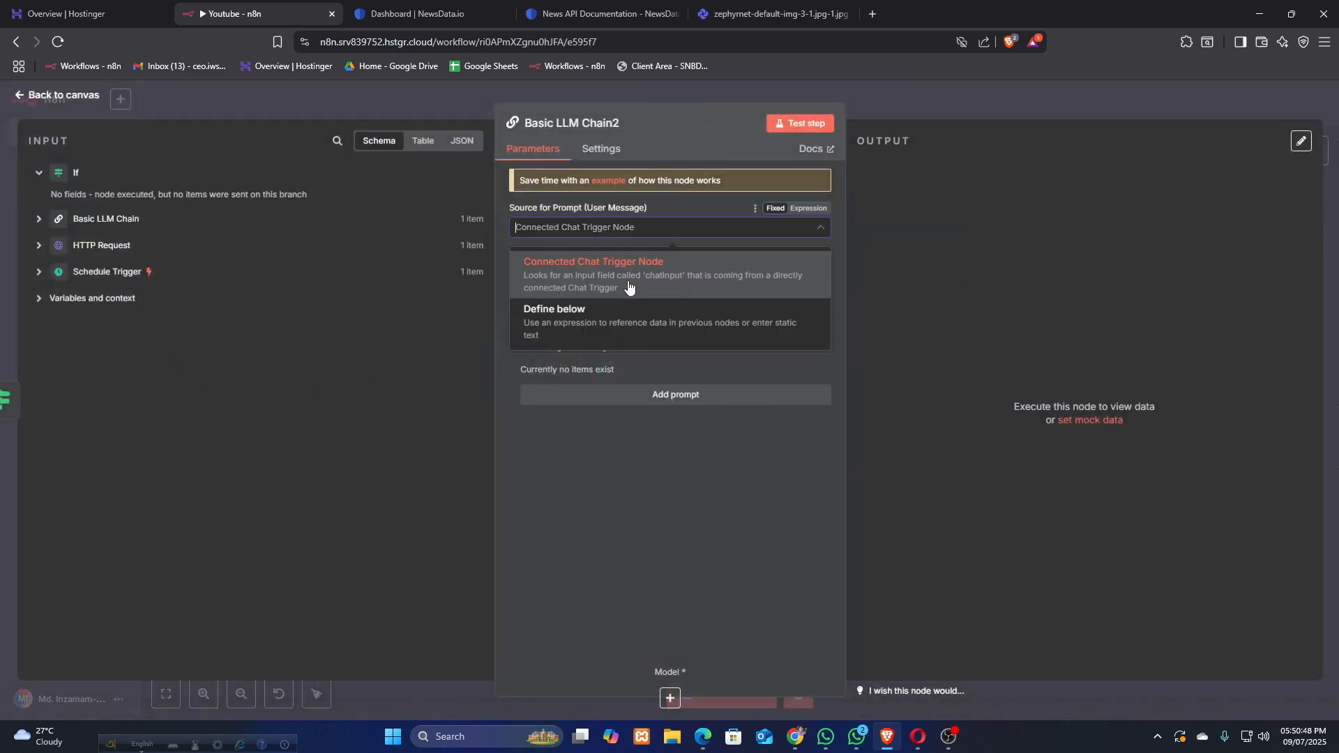
{"action": "left_click", "coordinate": [625, 308]}
Copy the Step 8 title, keyword and description expressions from the technuxt.com guide into the false-branch chain's user message prompt.
{"action": "left_click", "coordinate": [914, 732]}
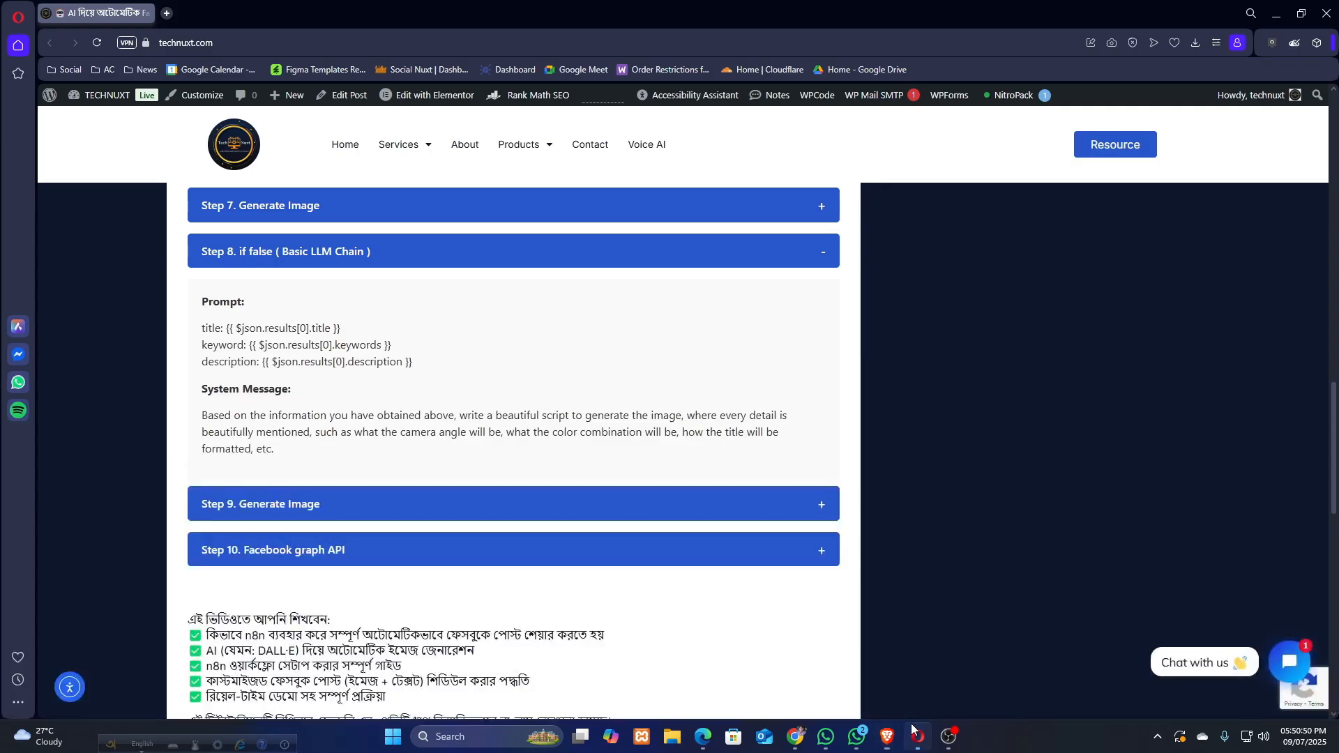
{"action": "left_click_drag", "start_coordinate": [433, 371], "coordinate": [180, 333]}
{"action": "key", "text": "ctrl+c"}
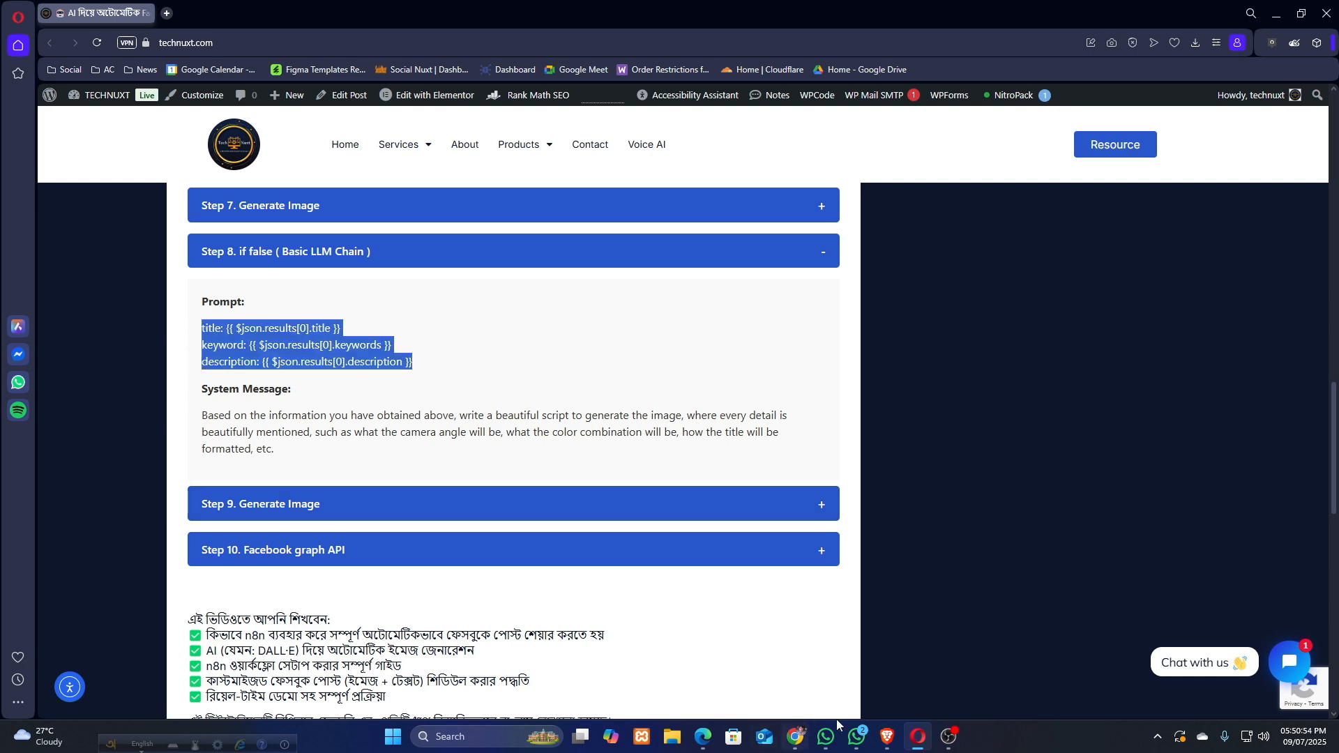
{"action": "left_click", "coordinate": [887, 737]}
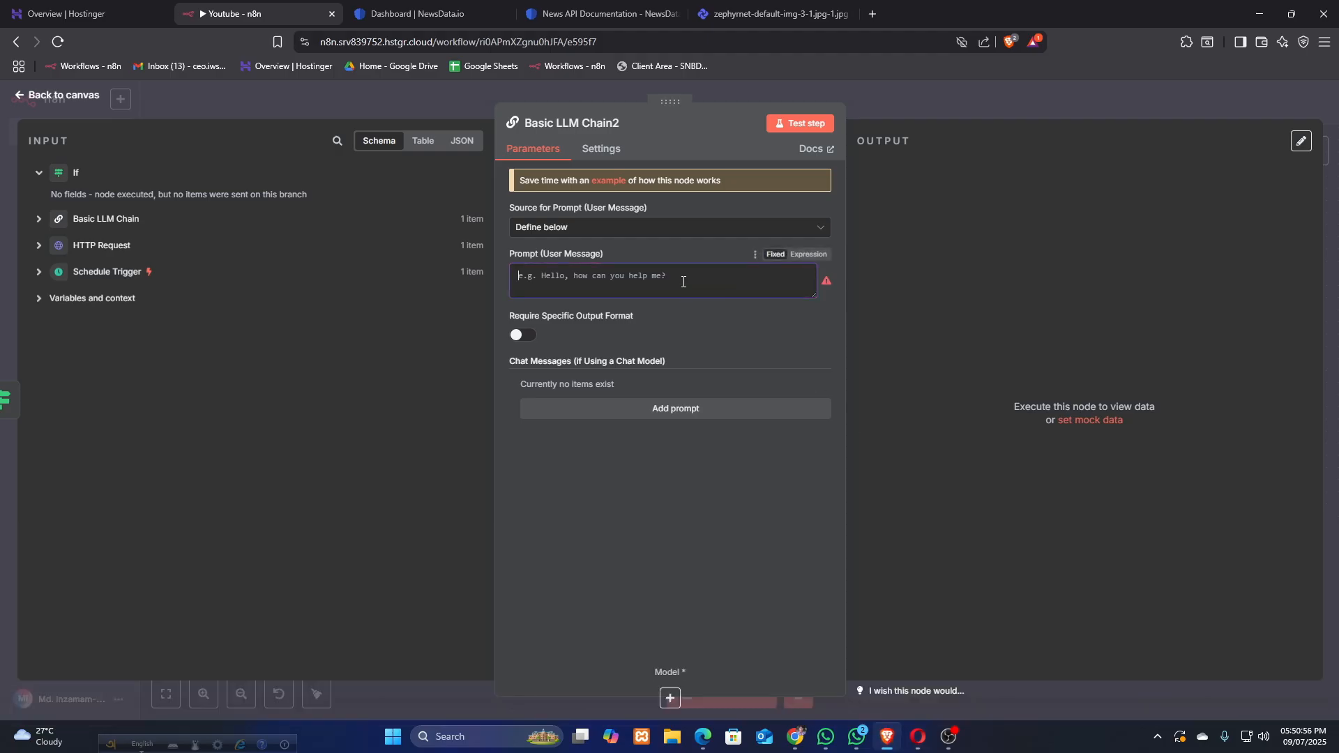
{"action": "key", "text": "ctrl+v"}
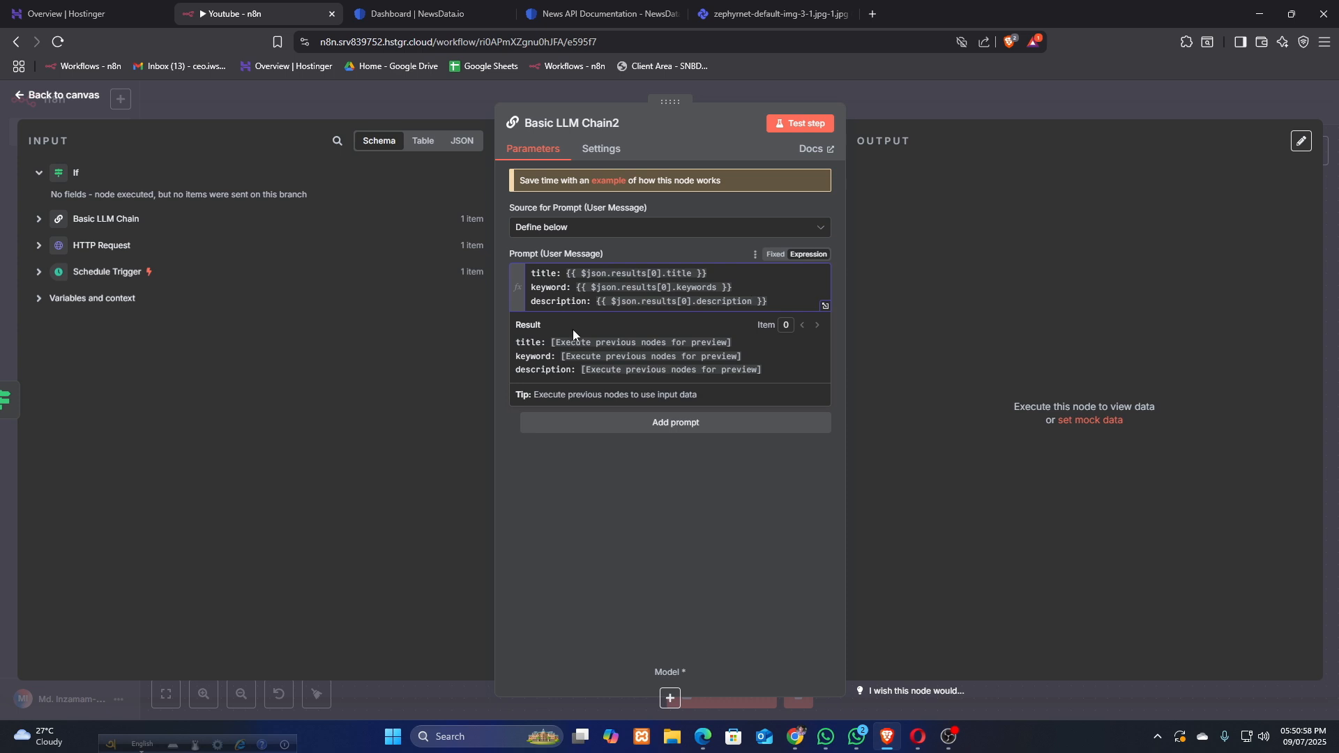
{"action": "left_click", "coordinate": [624, 516]}
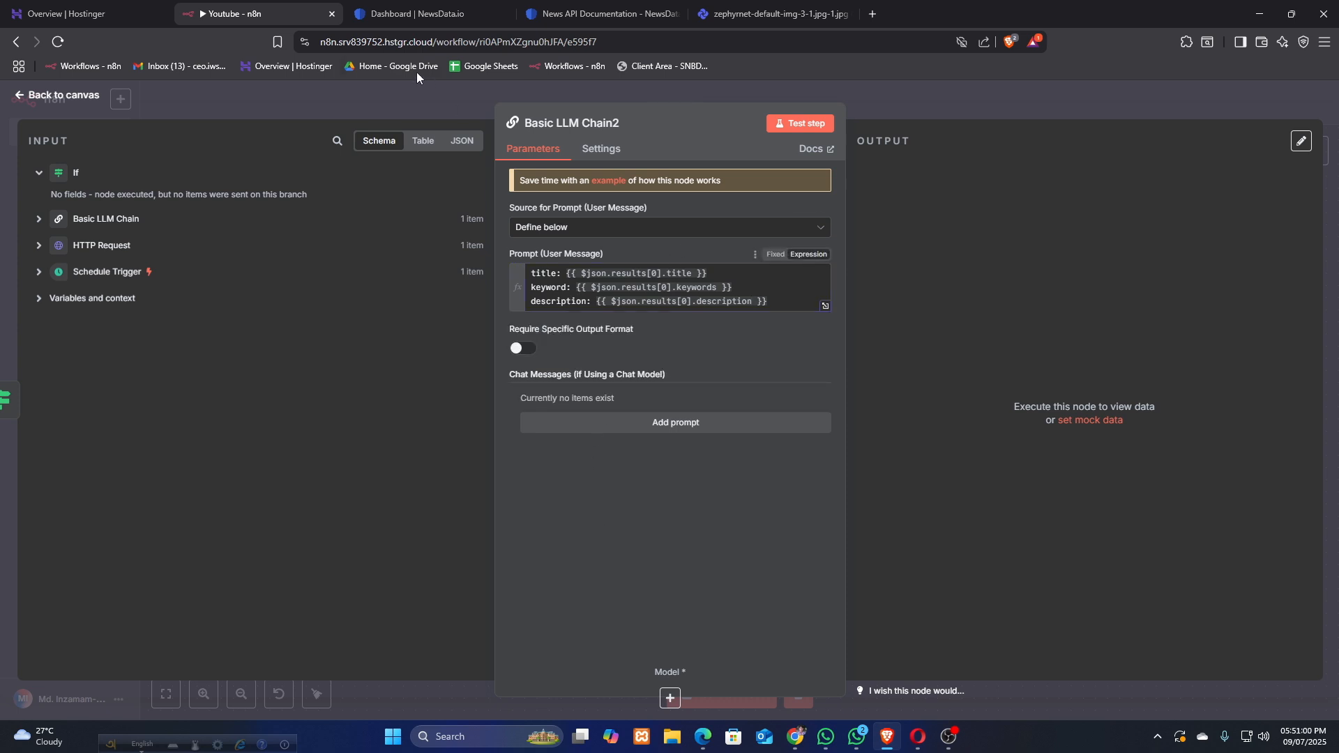
{"action": "left_click", "coordinate": [399, 100]}
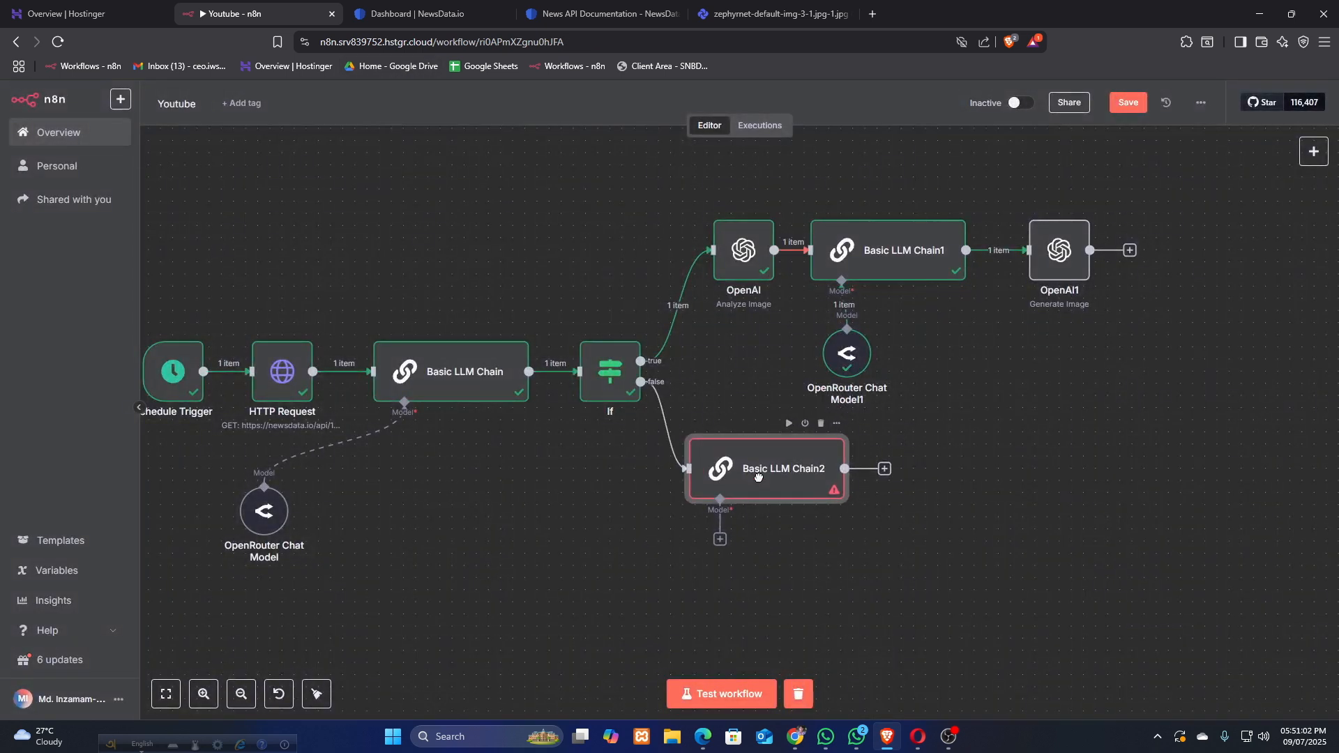
Attach an OpenRouter Chat Model to the false-branch LLM chain and reposition both nodes below the true branch.
{"action": "left_click_drag", "start_coordinate": [762, 484], "coordinate": [790, 509]}
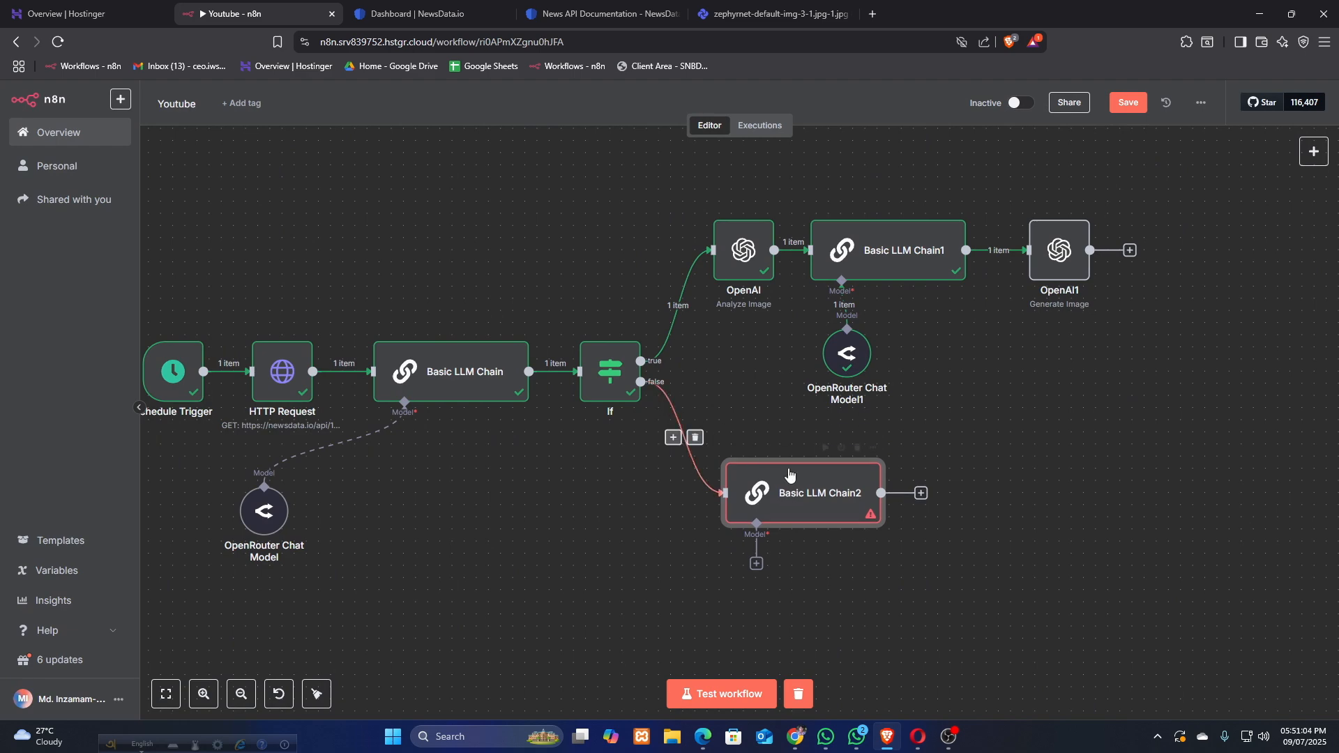
{"action": "left_click", "coordinate": [757, 563]}
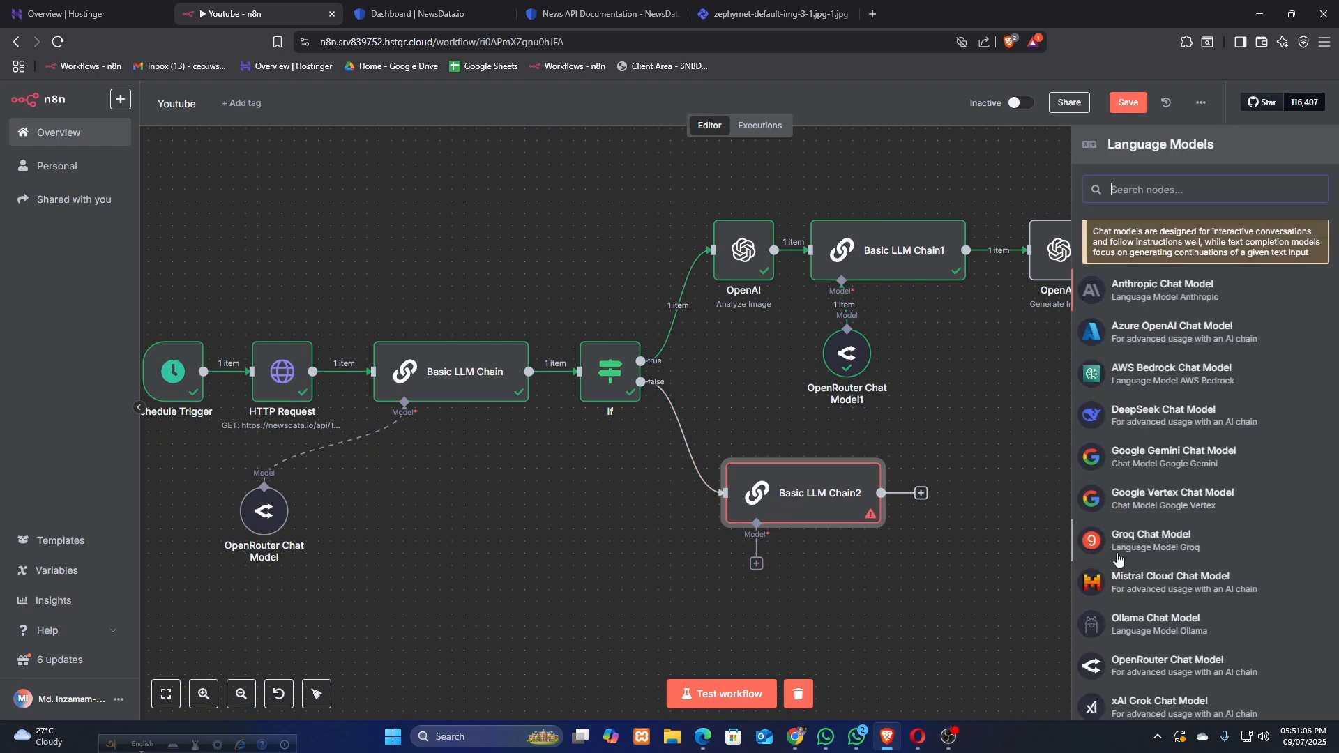
{"action": "scroll", "coordinate": [1118, 558], "scroll_direction": "down", "scroll_amount": 3}
{"action": "left_click", "coordinate": [1170, 459]}
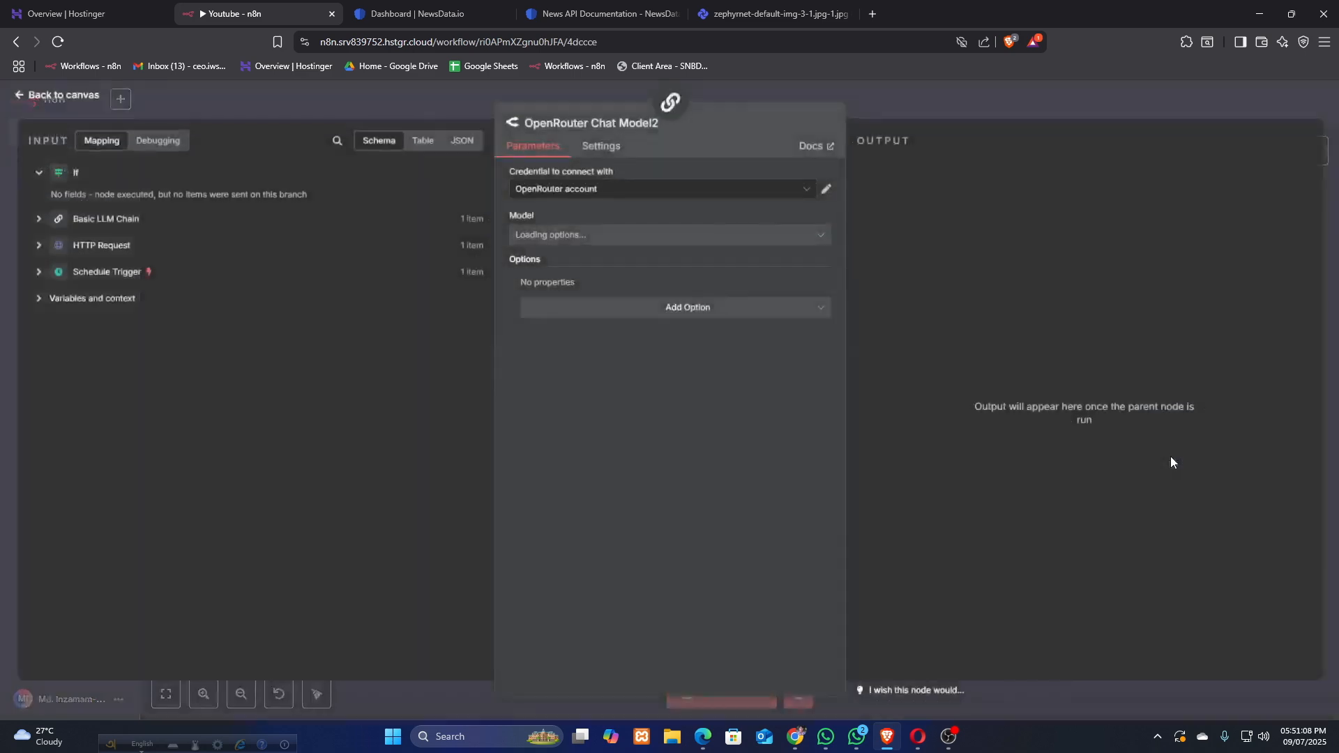
{"action": "left_click", "coordinate": [402, 83]}
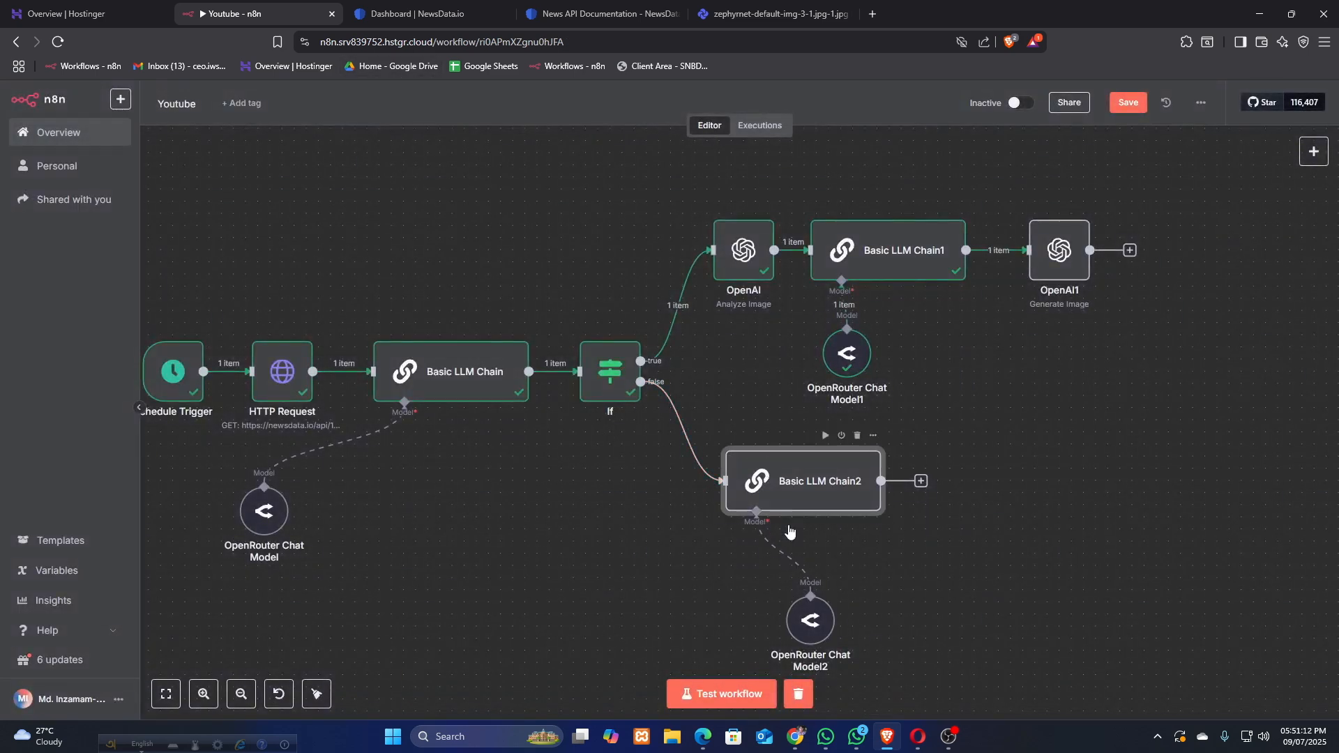
{"action": "left_click_drag", "start_coordinate": [791, 621], "coordinate": [570, 560]}
Add a System chat message to the false-branch chain with the Step 8 "Based on the information you have obtained above..." text from the guide.
{"action": "double_click", "coordinate": [776, 487]}
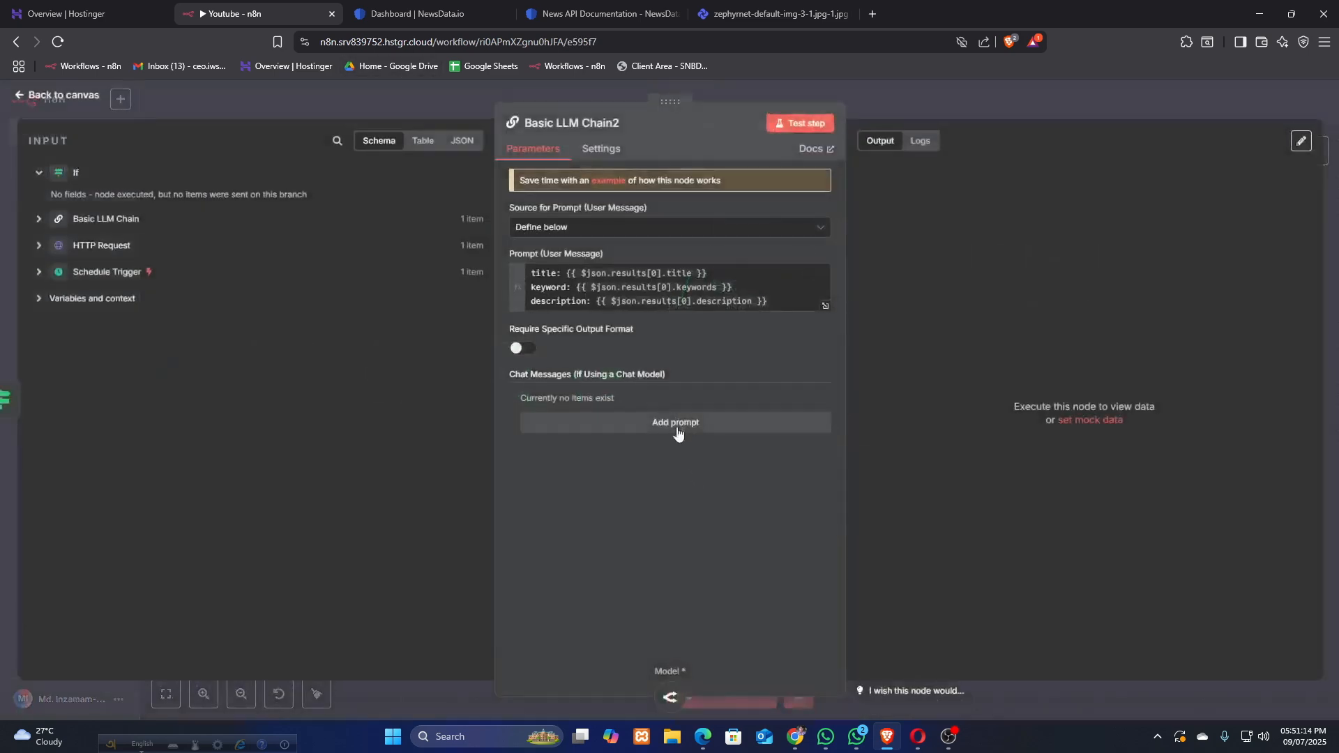
{"action": "left_click", "coordinate": [677, 433]}
{"action": "left_click", "coordinate": [917, 737]}
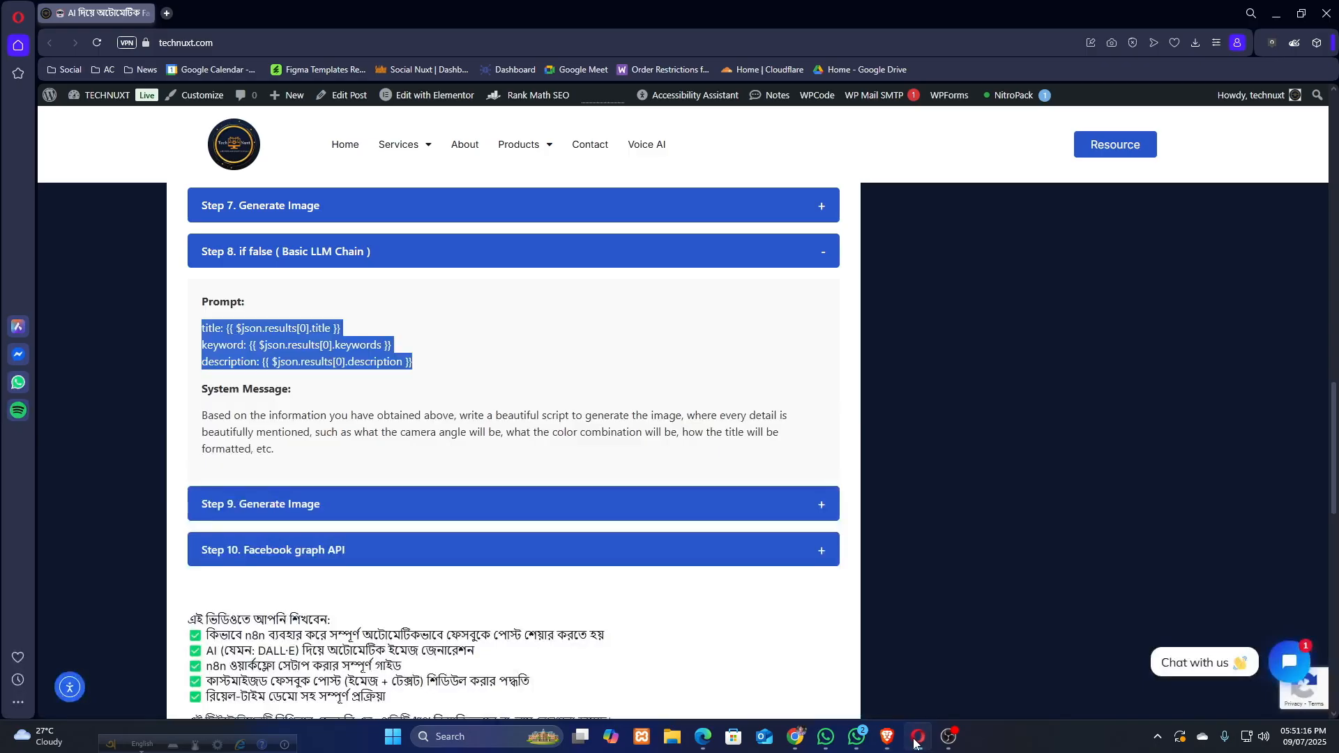
{"action": "left_click_drag", "start_coordinate": [308, 448], "coordinate": [199, 423]}
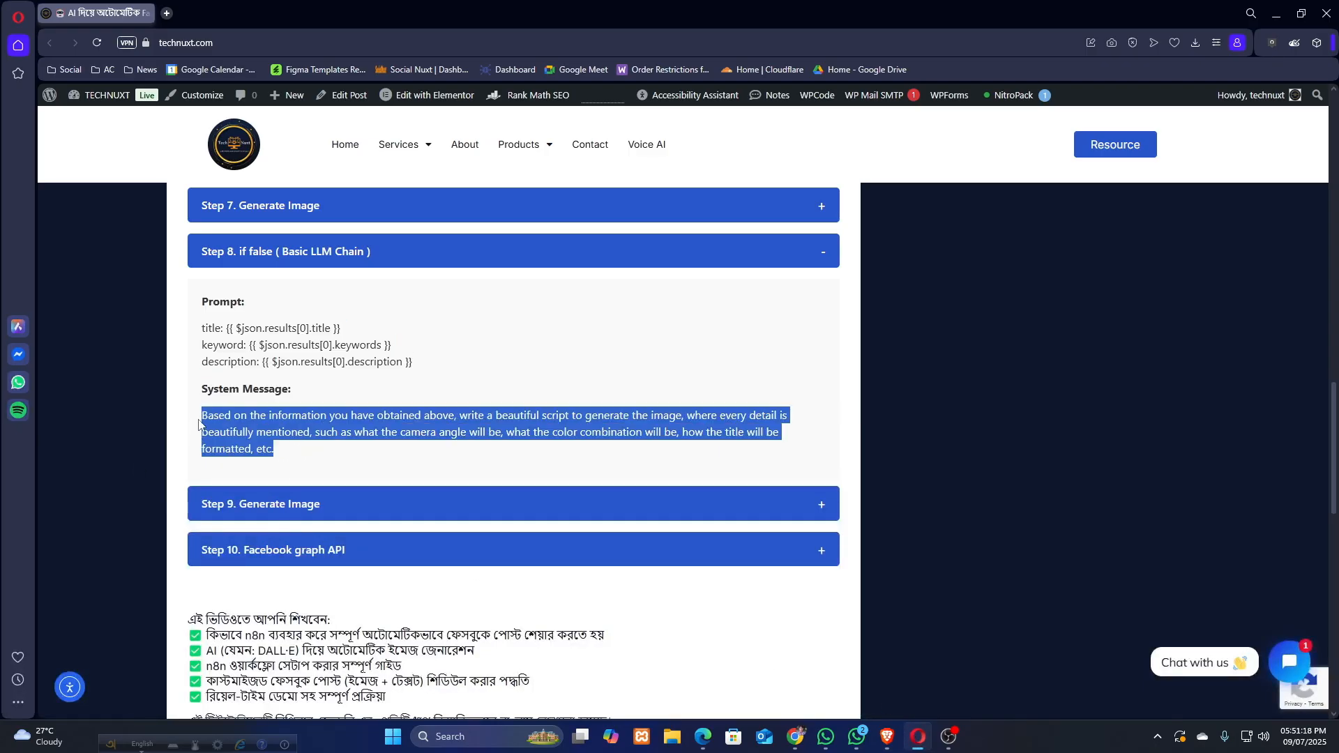
{"action": "left_click", "coordinate": [887, 737]}
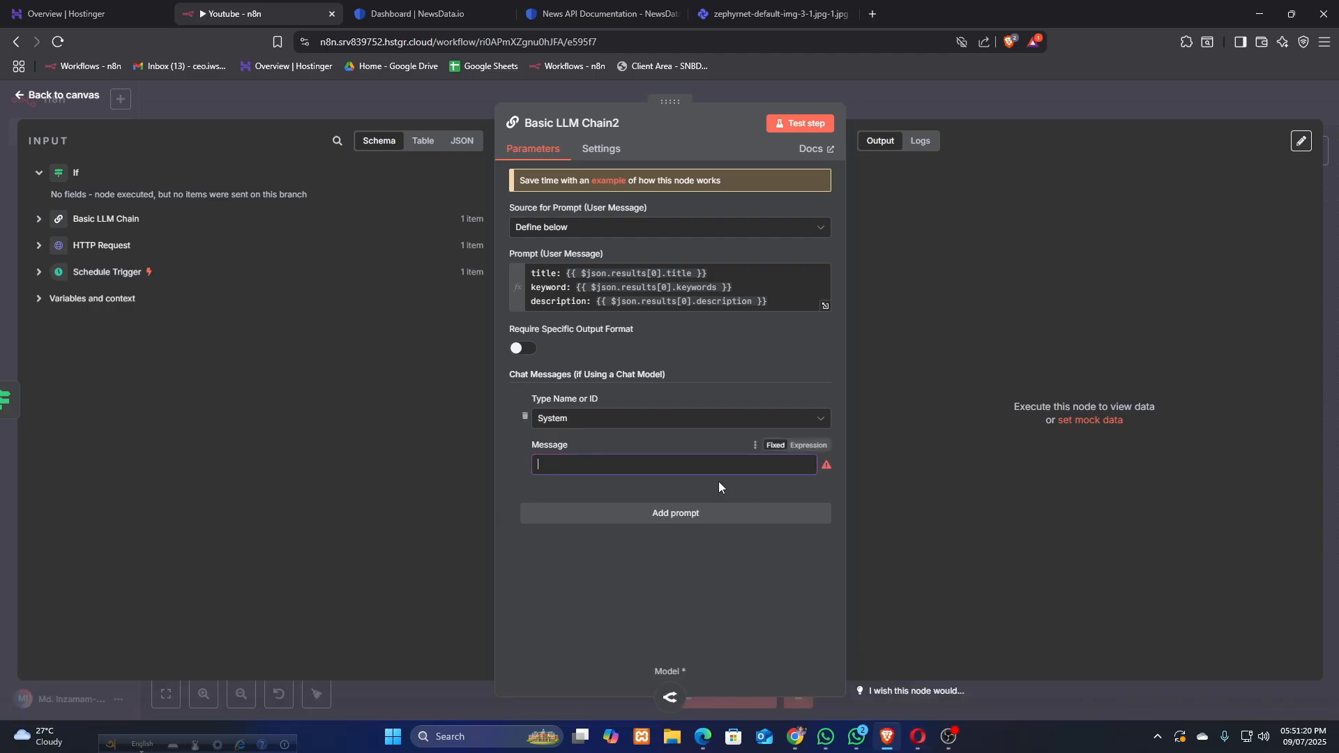
{"action": "key", "text": "ctrl+v"}
{"action": "left_click", "coordinate": [611, 605]}
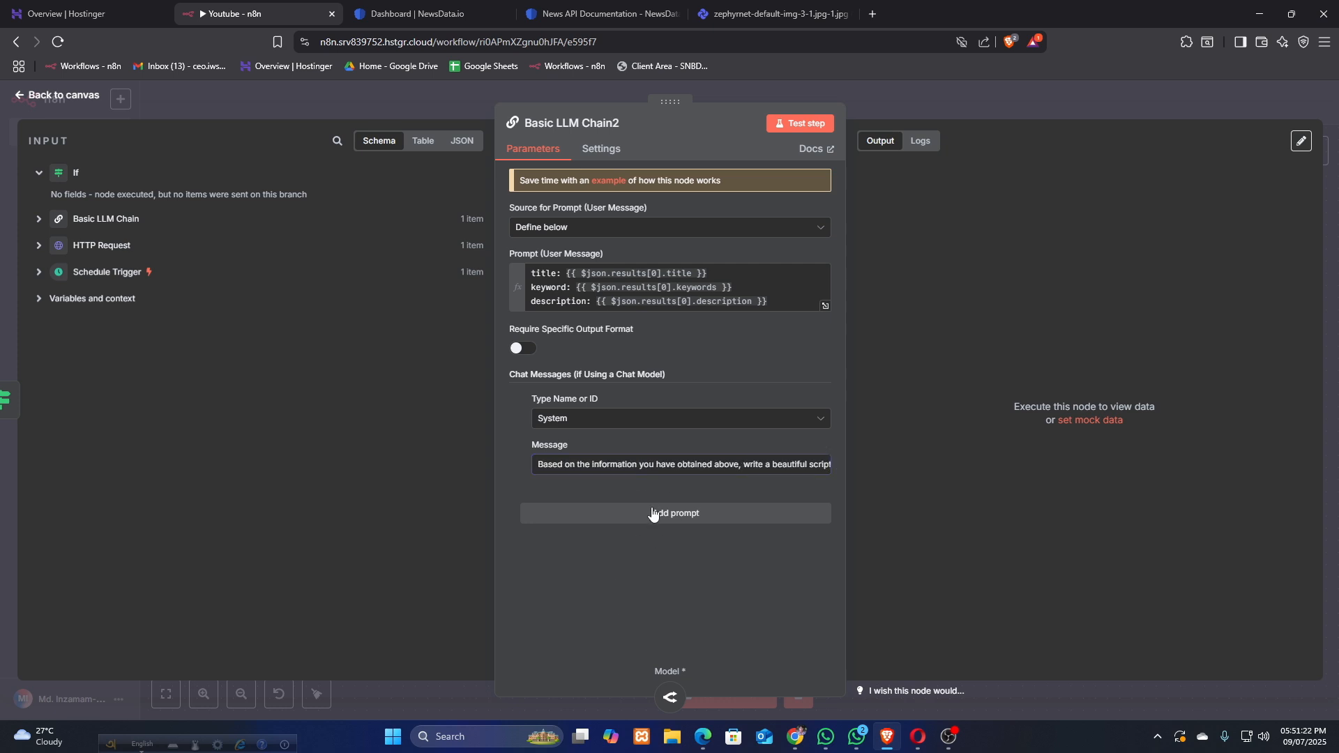
{"action": "left_click", "coordinate": [429, 111]}
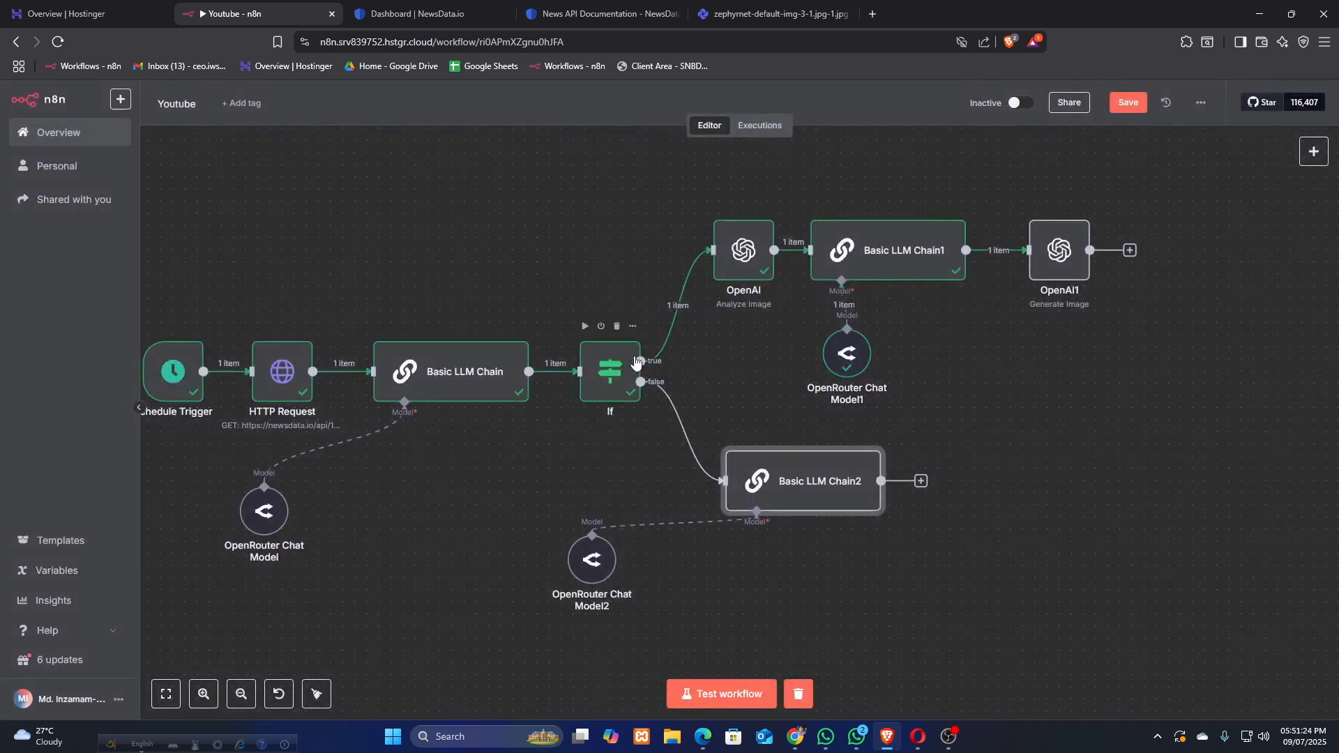
Move the false-branch OpenRouter model node closer beneath its chain and shift Basic LLM Chain1 slightly toward the image generation node.
{"action": "left_click_drag", "start_coordinate": [591, 558], "coordinate": [689, 596]}
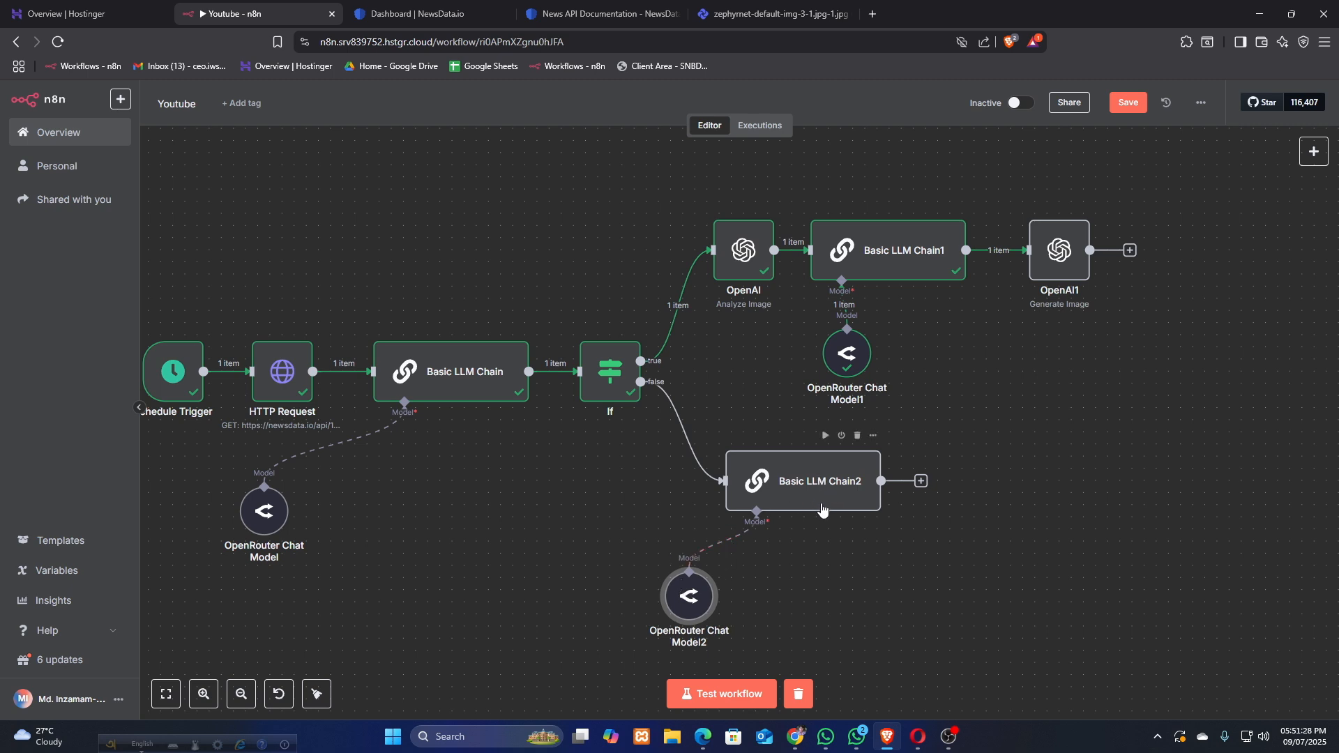
{"action": "left_click", "coordinate": [837, 496]}
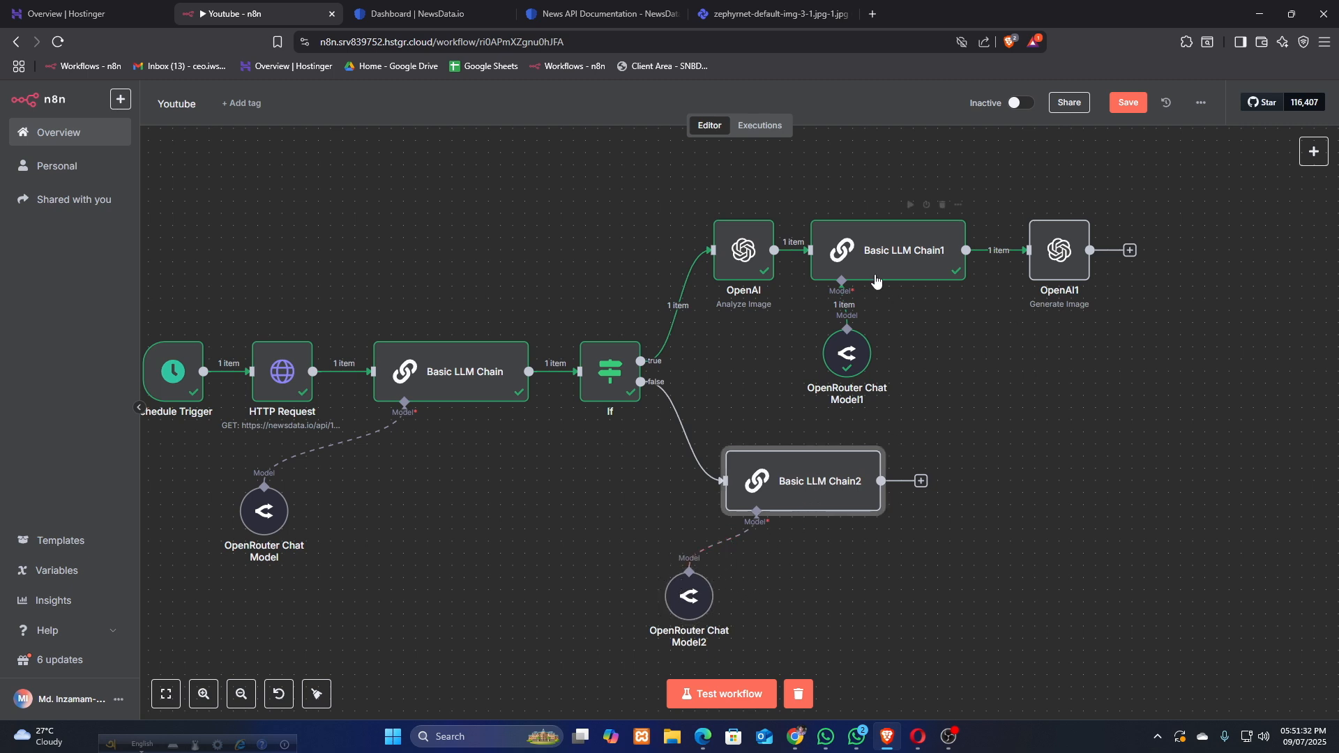
{"action": "left_click_drag", "start_coordinate": [864, 241], "coordinate": [889, 229]}
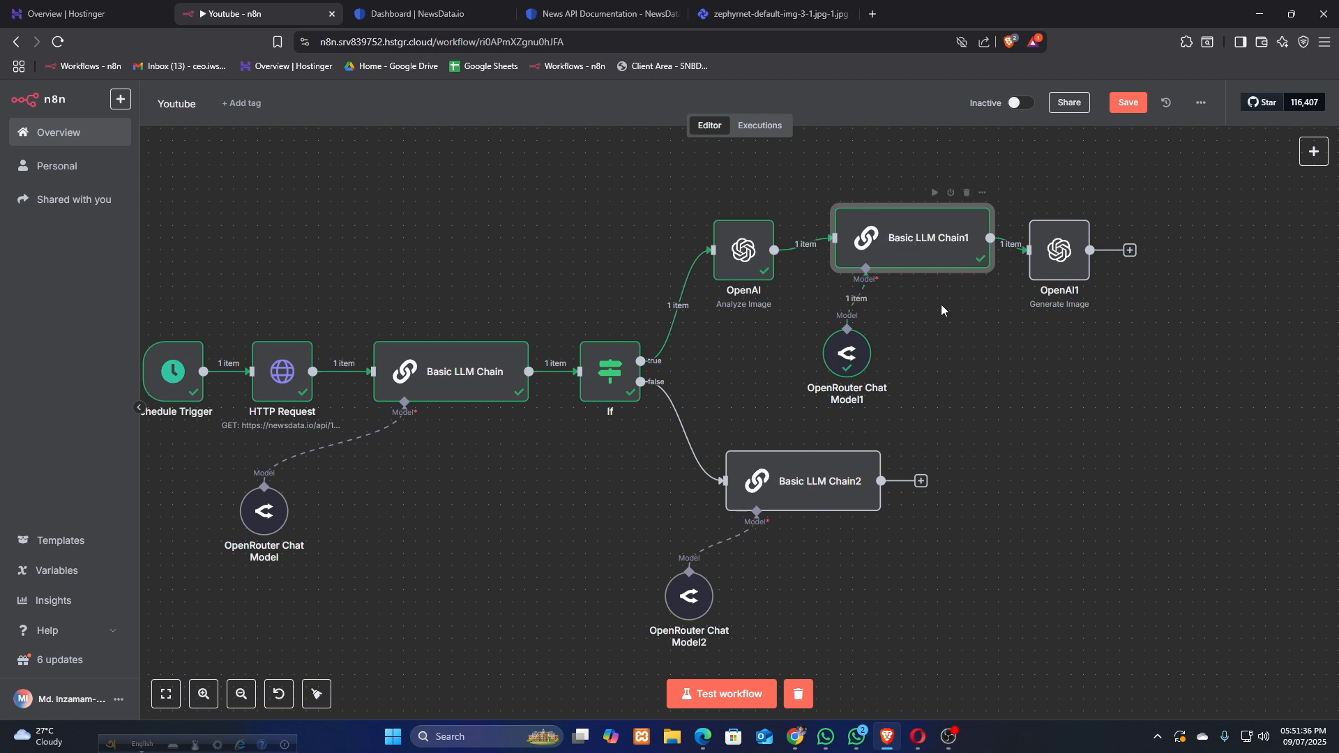
{"action": "left_click_drag", "start_coordinate": [911, 249], "coordinate": [901, 255]}
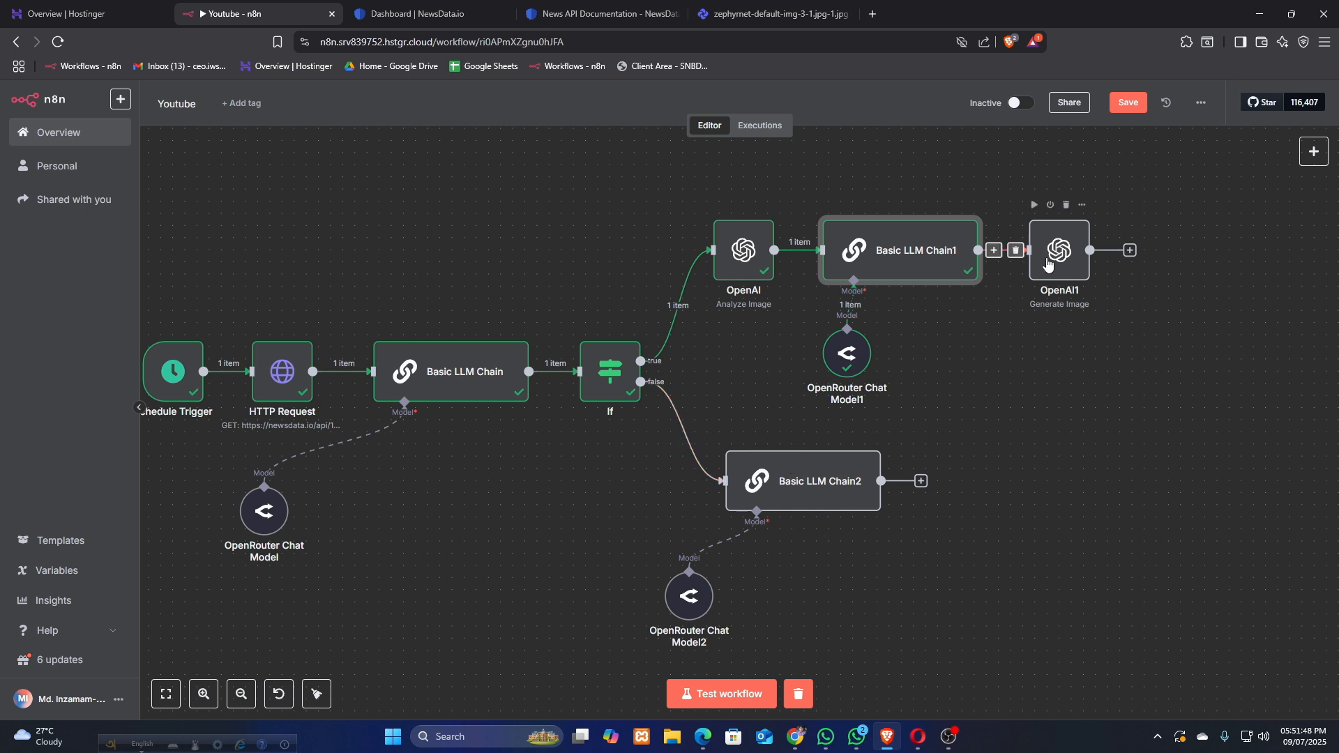
Duplicate the true branch's Generate Image node, connect the copy after Basic LLM Chain2, and check that its prompt uses {{ $json.text }}.
{"action": "left_click", "coordinate": [920, 481]}
{"action": "left_click", "coordinate": [994, 461]}
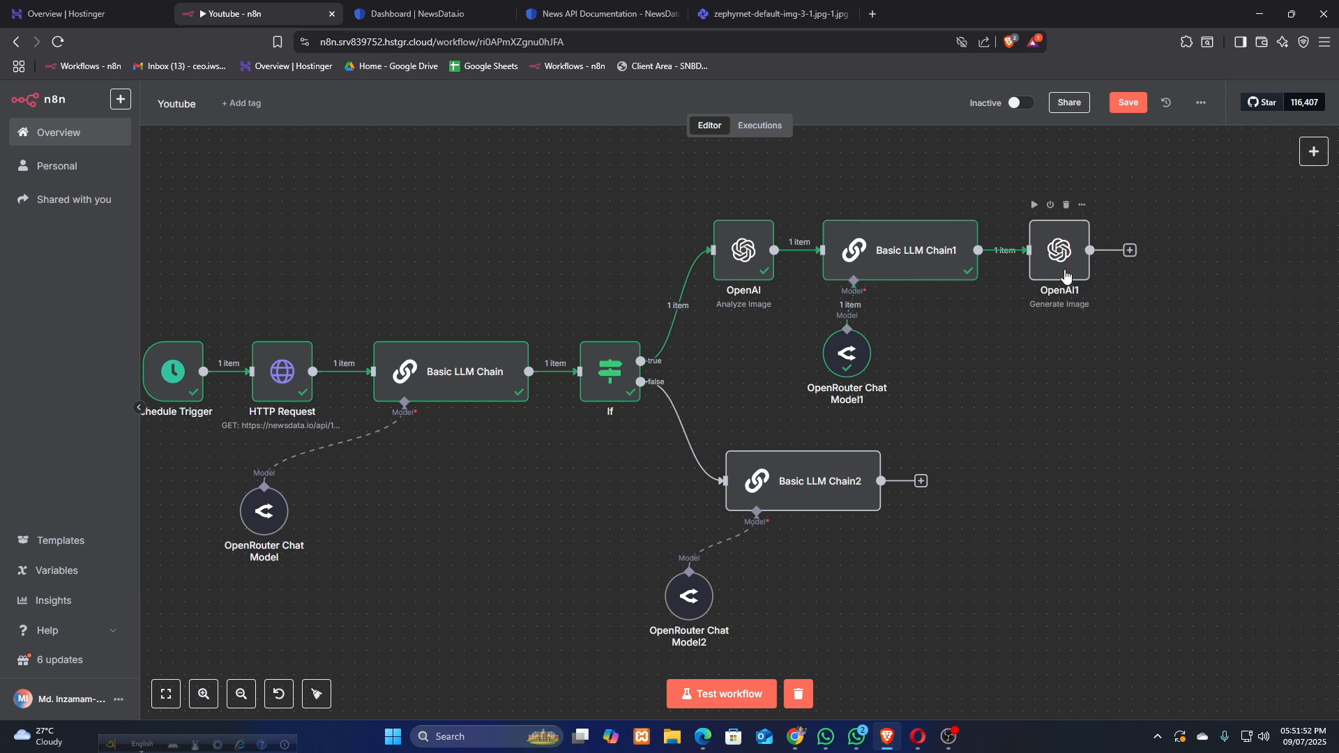
{"action": "left_click", "coordinate": [1081, 204]}
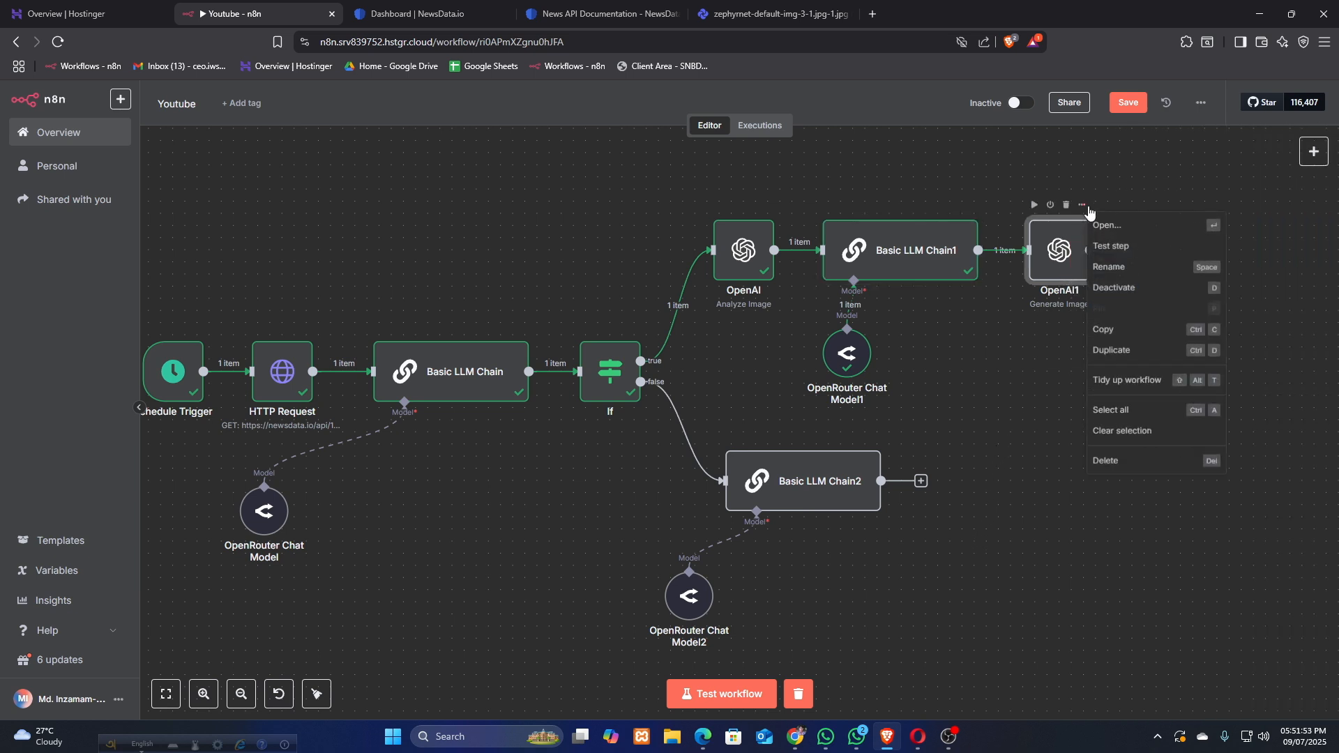
{"action": "left_click", "coordinate": [1135, 364]}
{"action": "mouse_move", "coordinate": [1008, 487]}
{"action": "left_mouse_down"}
{"action": "mouse_move", "coordinate": [987, 474]}
{"action": "mouse_move", "coordinate": [989, 487]}
{"action": "left_mouse_up"}
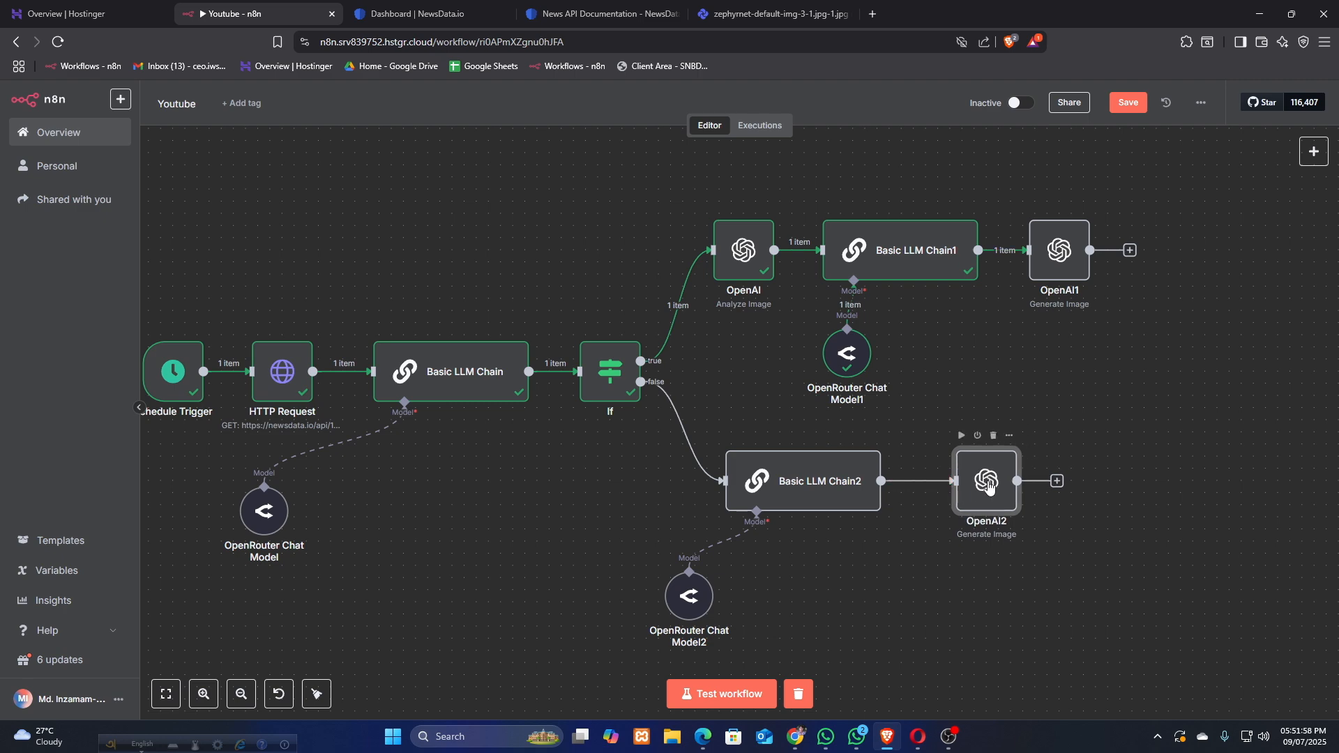
{"action": "double_click", "coordinate": [988, 485]}
{"action": "left_click", "coordinate": [614, 383]}
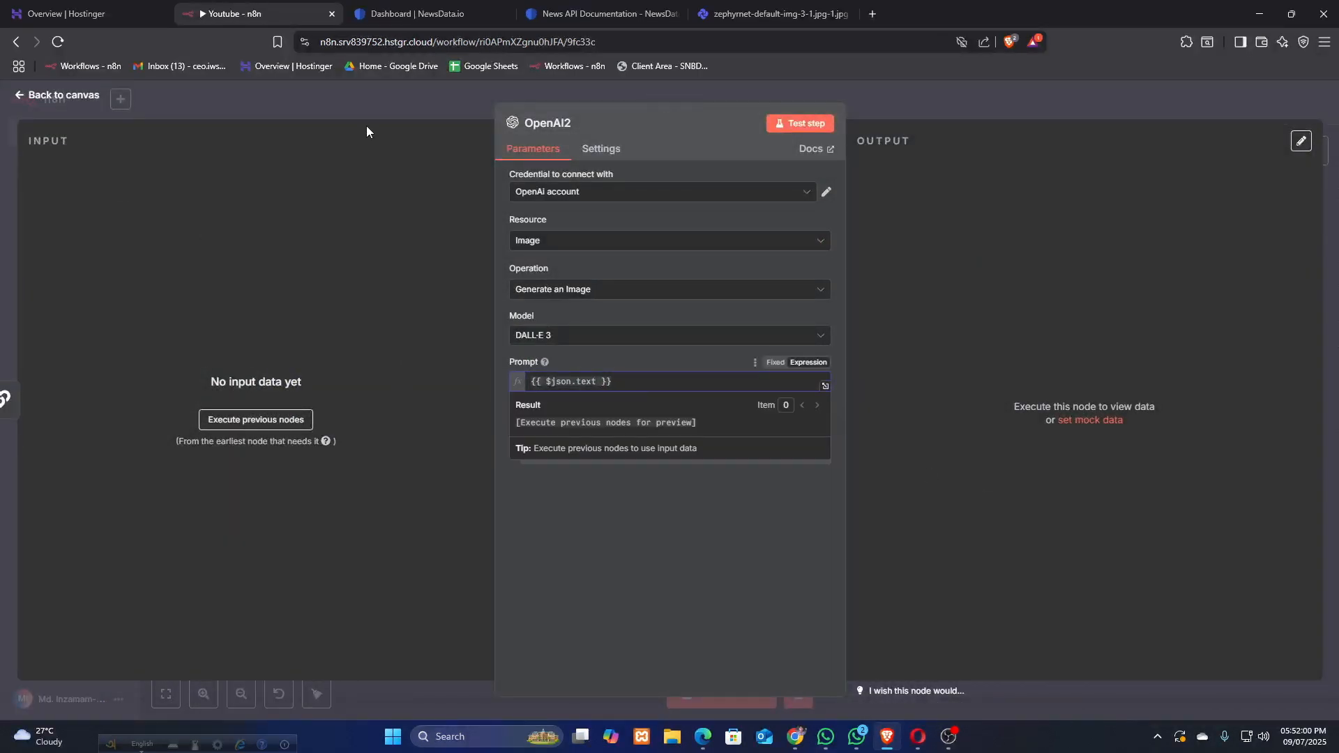
Run the true branch's Generate Image node and examine the blog text output of the first Basic LLM Chain.
{"action": "key", "text": "Escape"}
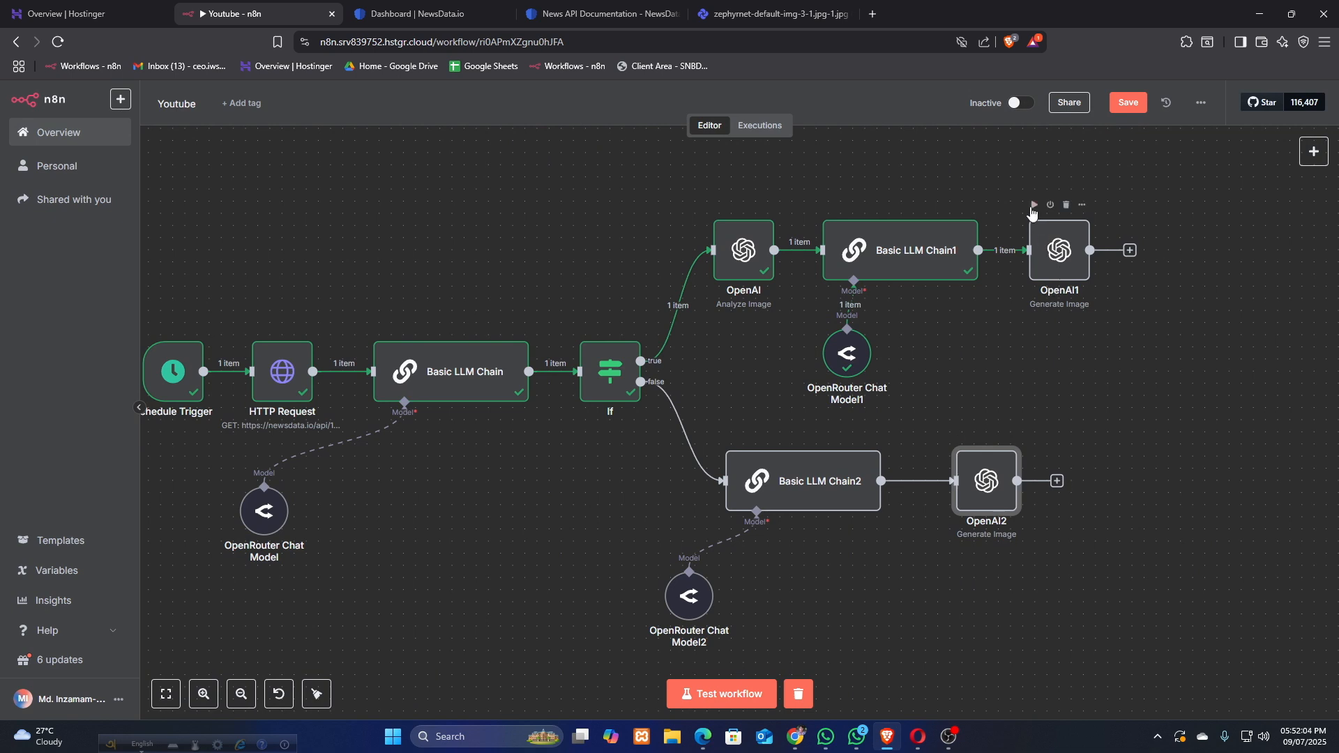
{"action": "left_click", "coordinate": [1034, 206]}
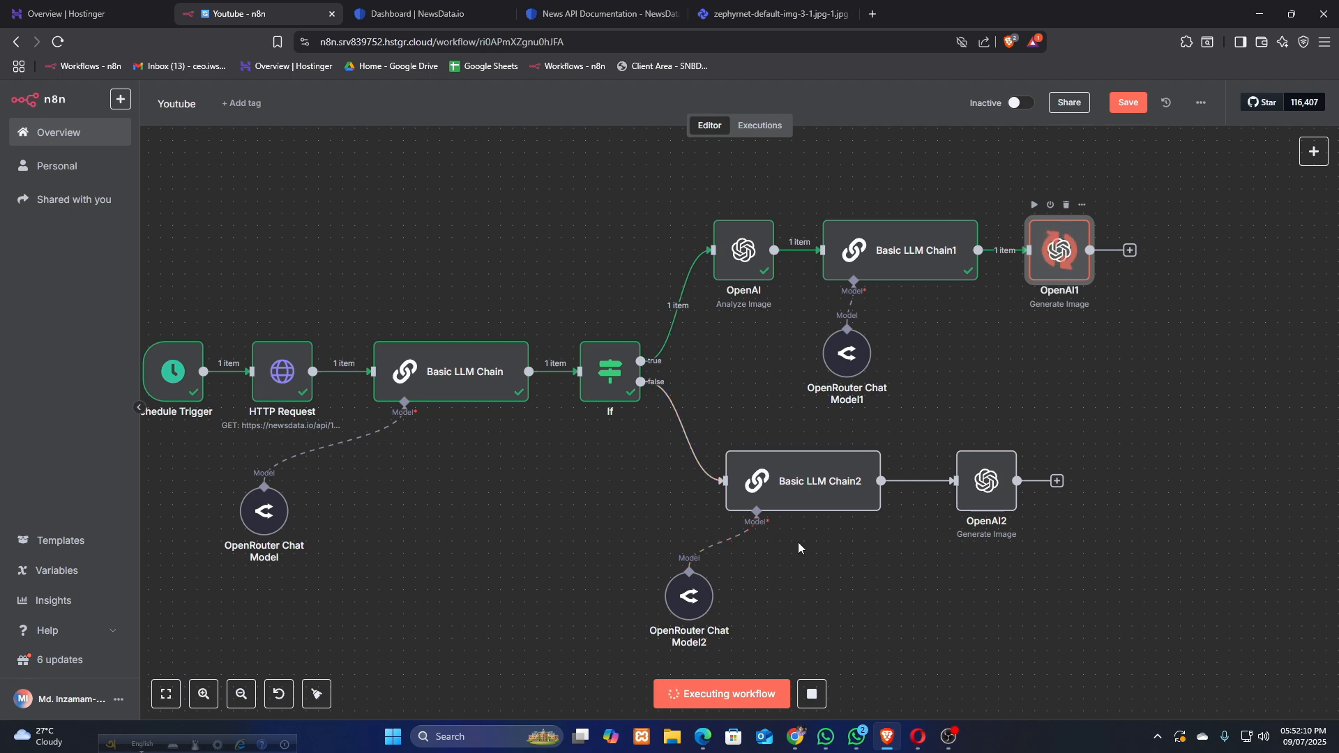
{"action": "left_click", "coordinate": [421, 377]}
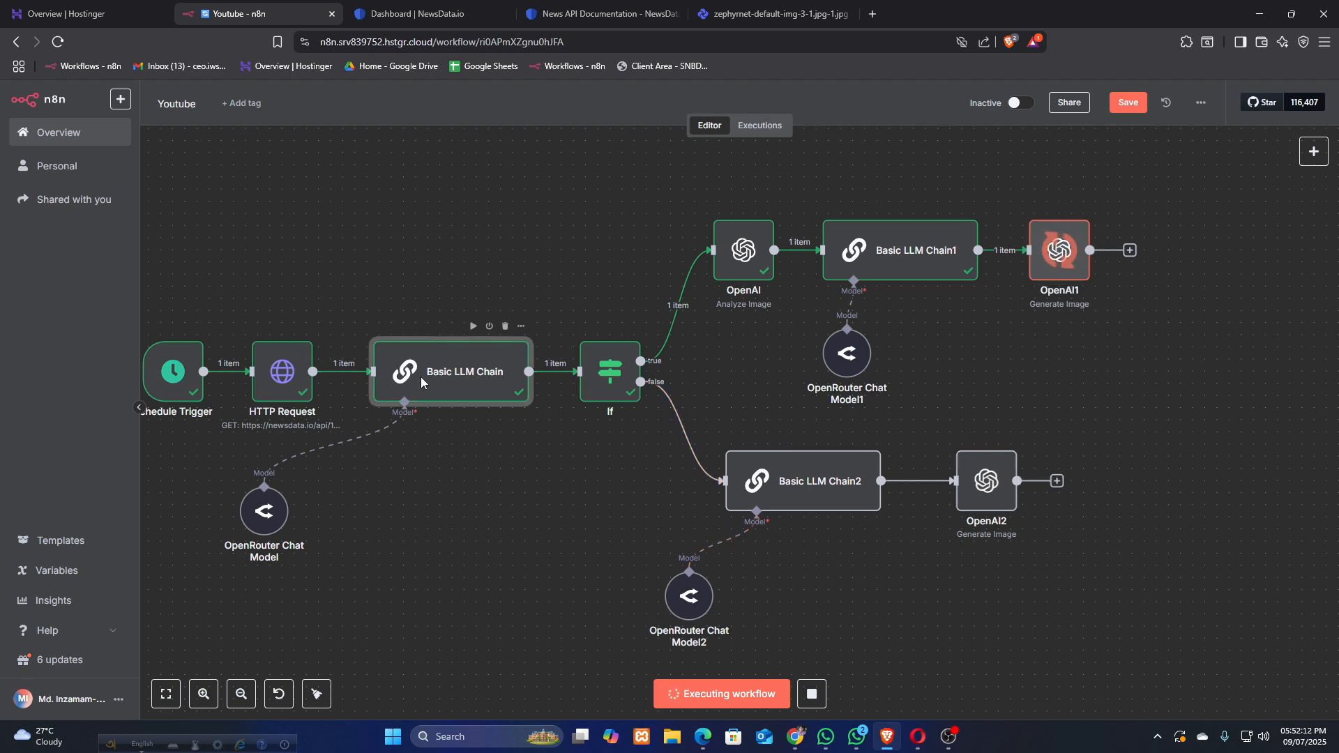
{"action": "double_click", "coordinate": [420, 377]}
{"action": "left_click_drag", "start_coordinate": [980, 203], "coordinate": [1015, 265]}
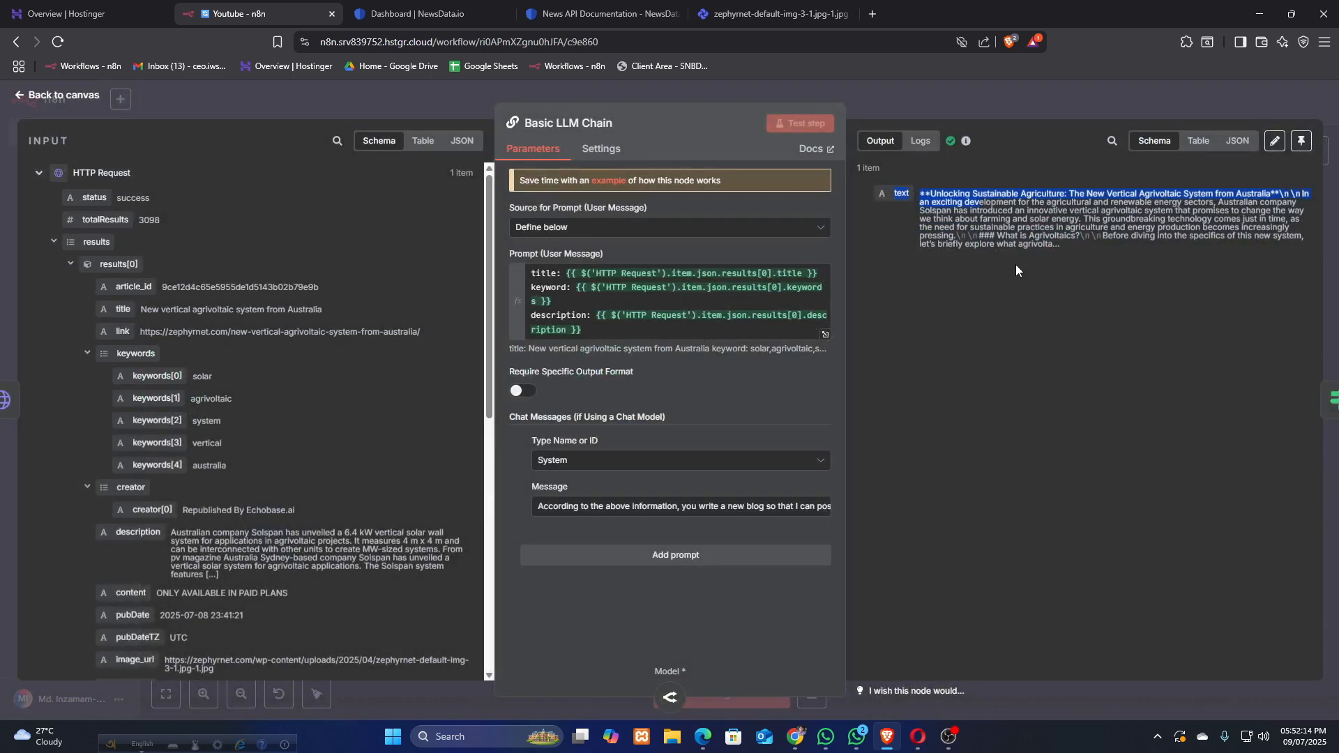
{"action": "left_click", "coordinate": [467, 122]}
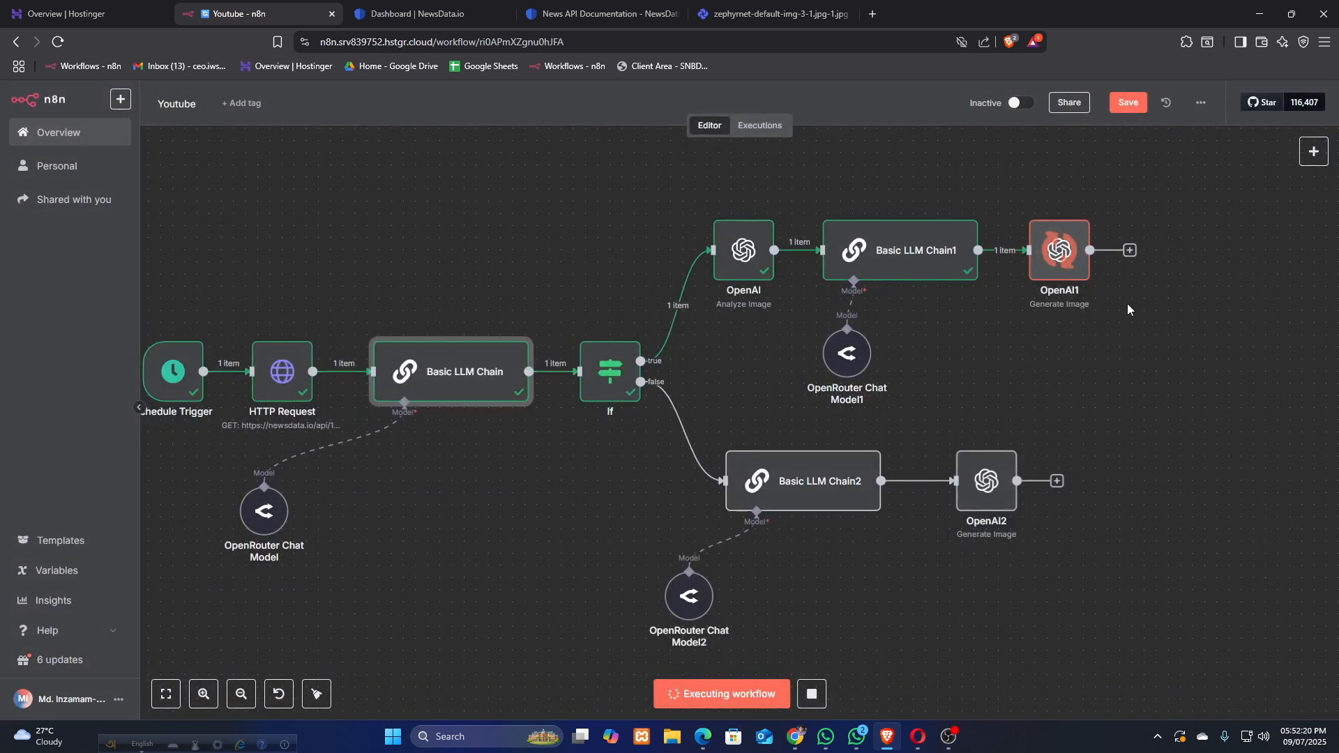
Add a Facebook Graph API node after the false branch's Generate Image node, using the Facebook Graph account credential.
{"action": "left_click", "coordinate": [1130, 250]}
{"action": "left_click", "coordinate": [1076, 419]}
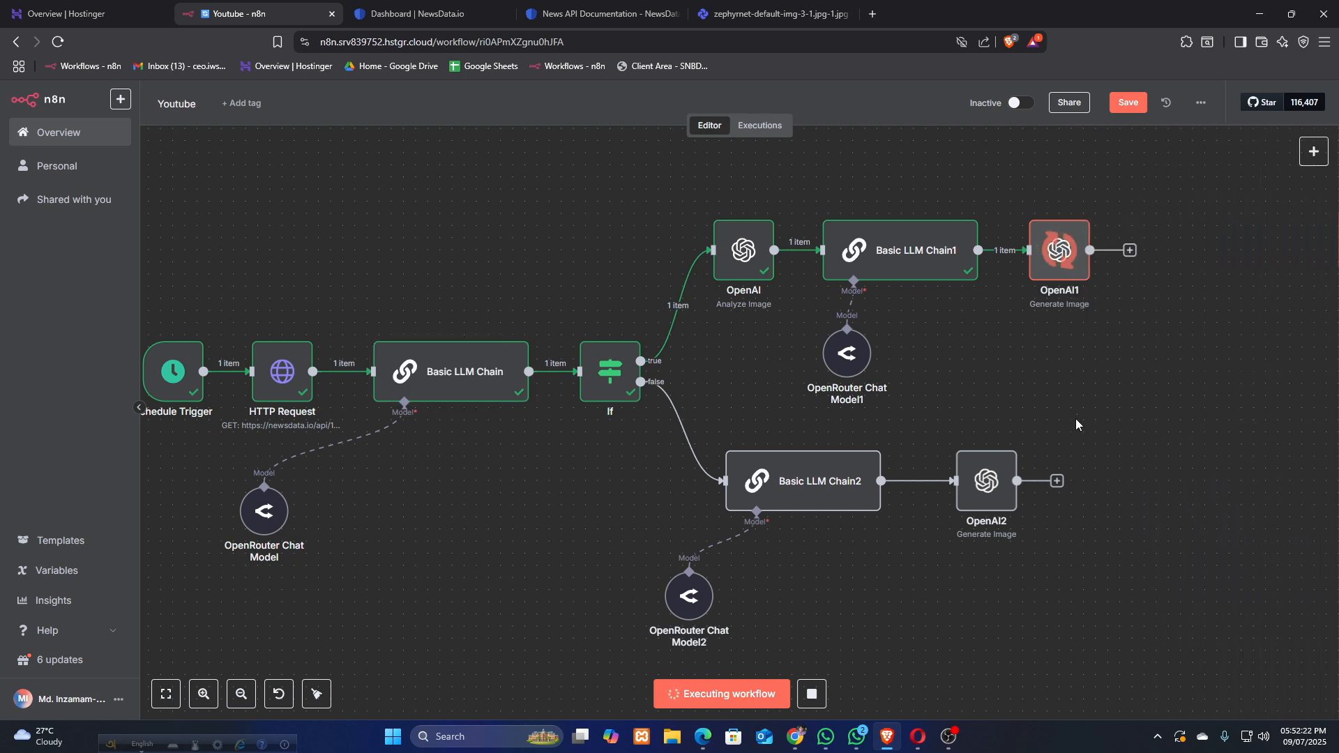
{"action": "left_click", "coordinate": [1057, 481]}
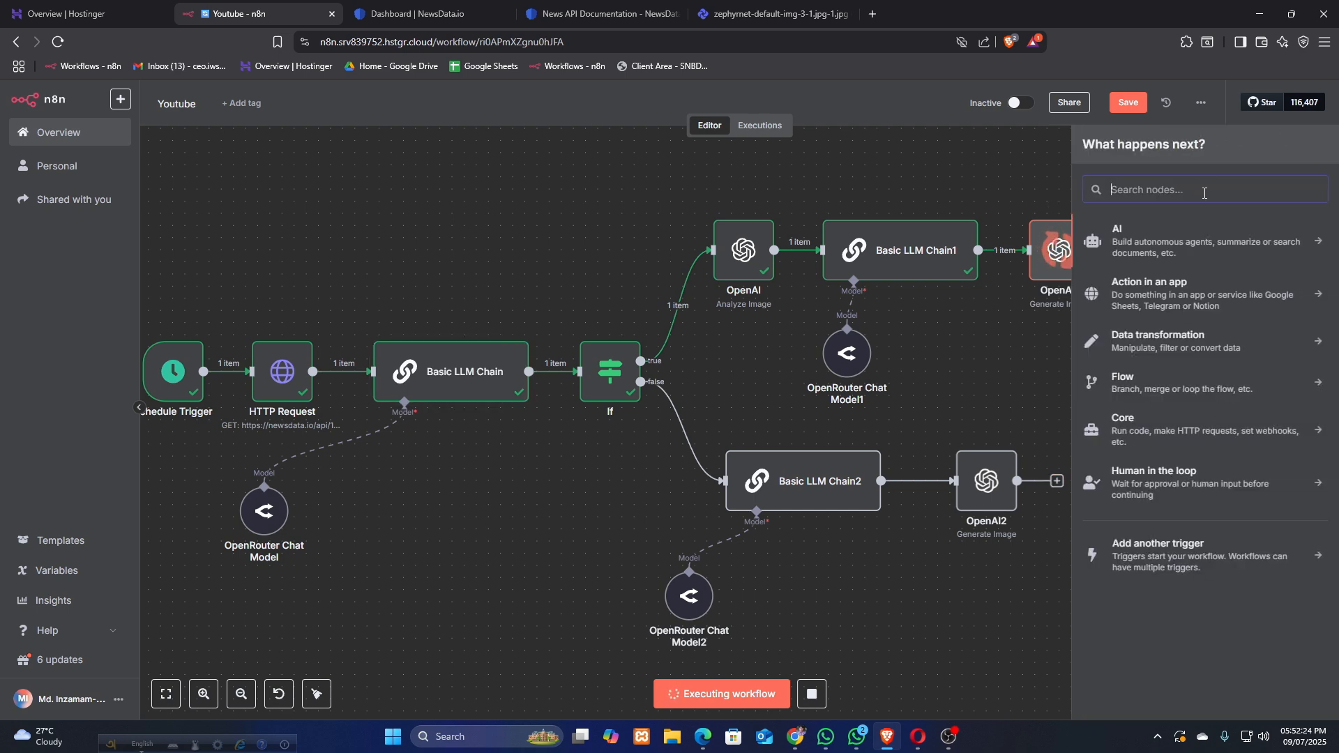
{"action": "type", "text": "face"}
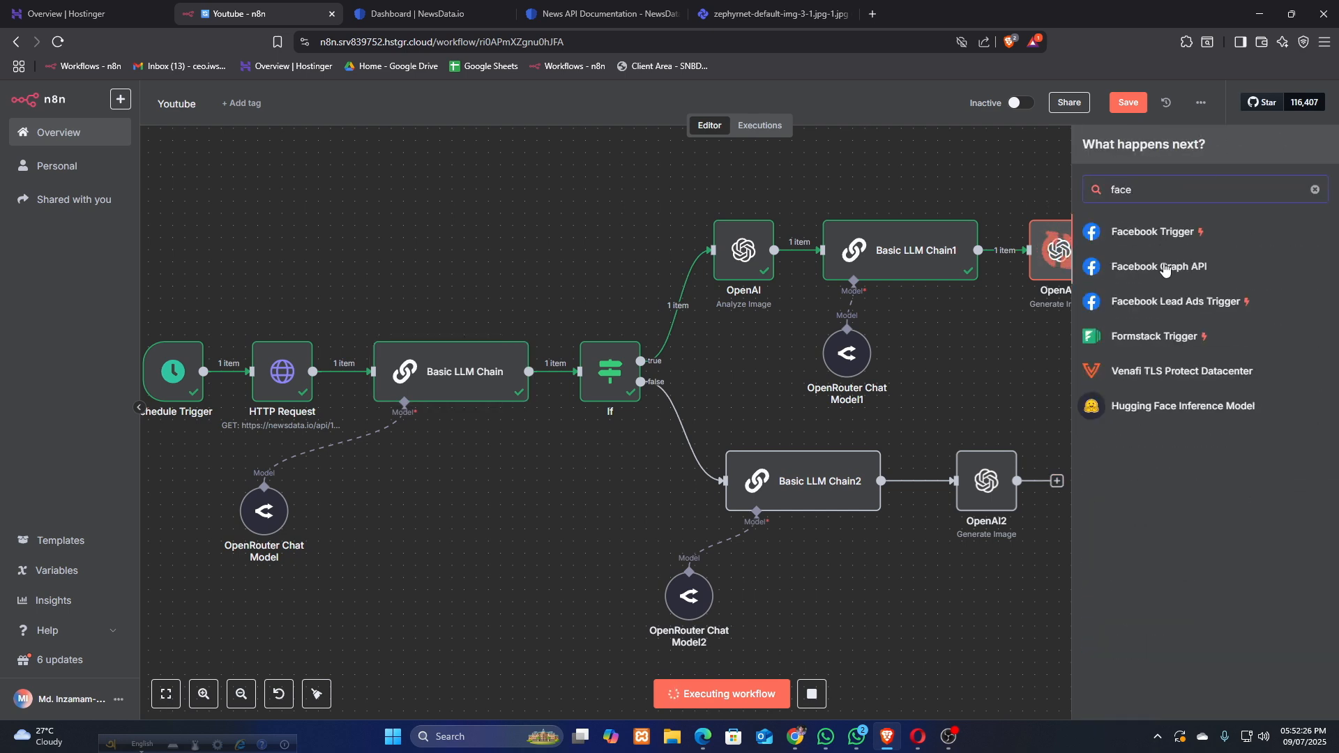
{"action": "left_click", "coordinate": [1163, 268]}
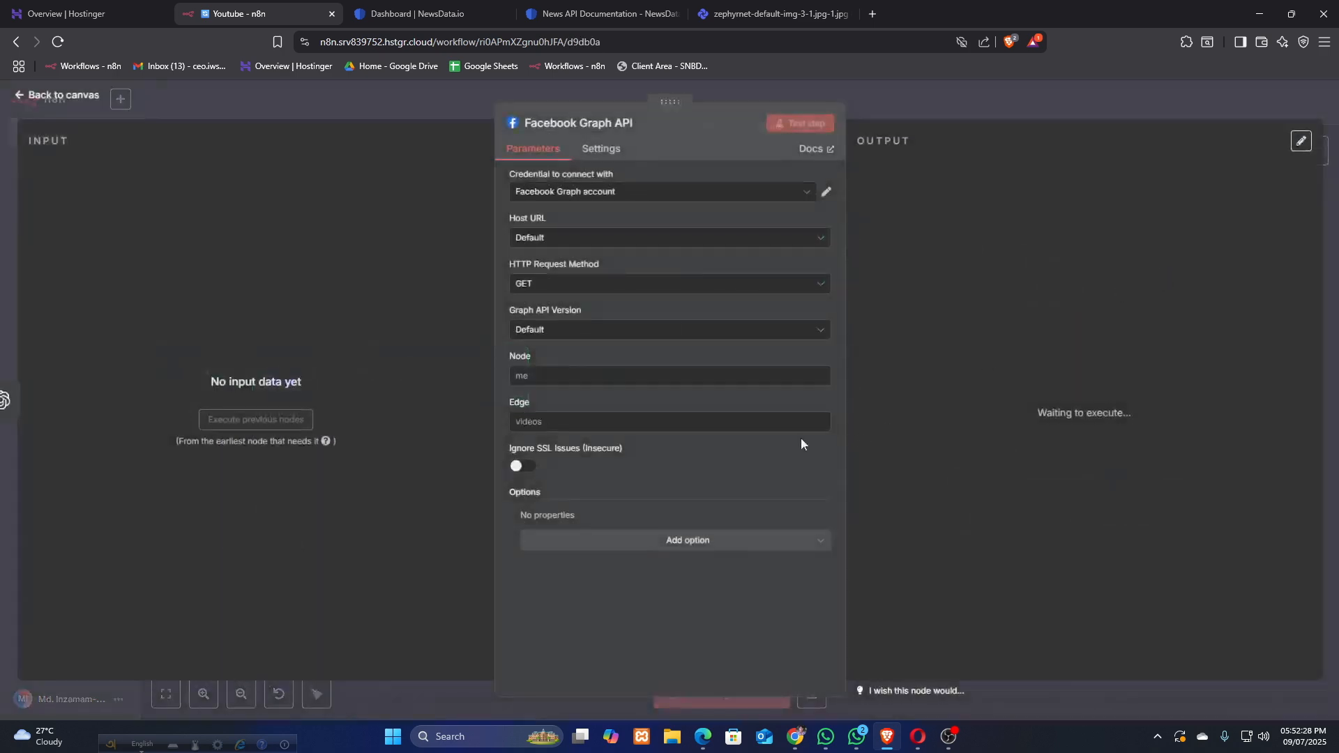
{"action": "left_click", "coordinate": [576, 197]}
{"action": "left_click", "coordinate": [581, 216]}
{"action": "left_click", "coordinate": [588, 200]}
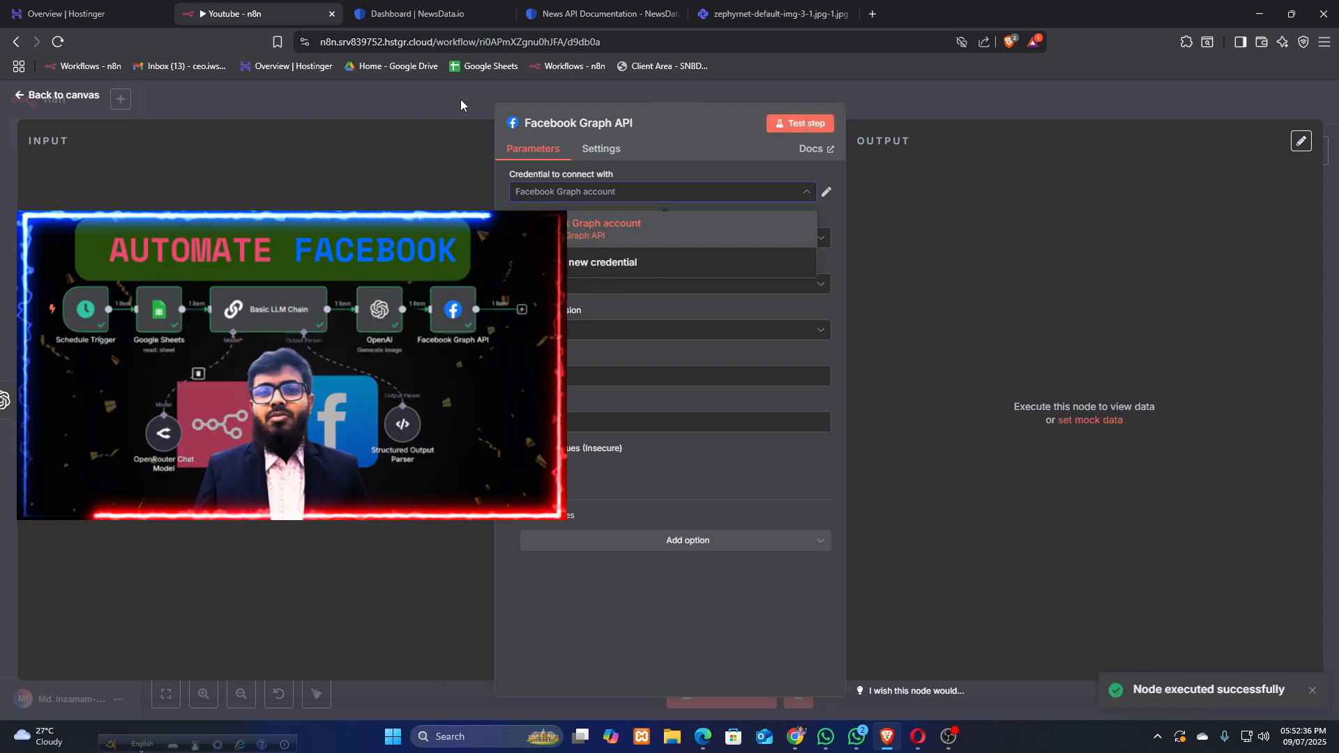
{"action": "left_click", "coordinate": [460, 100]}
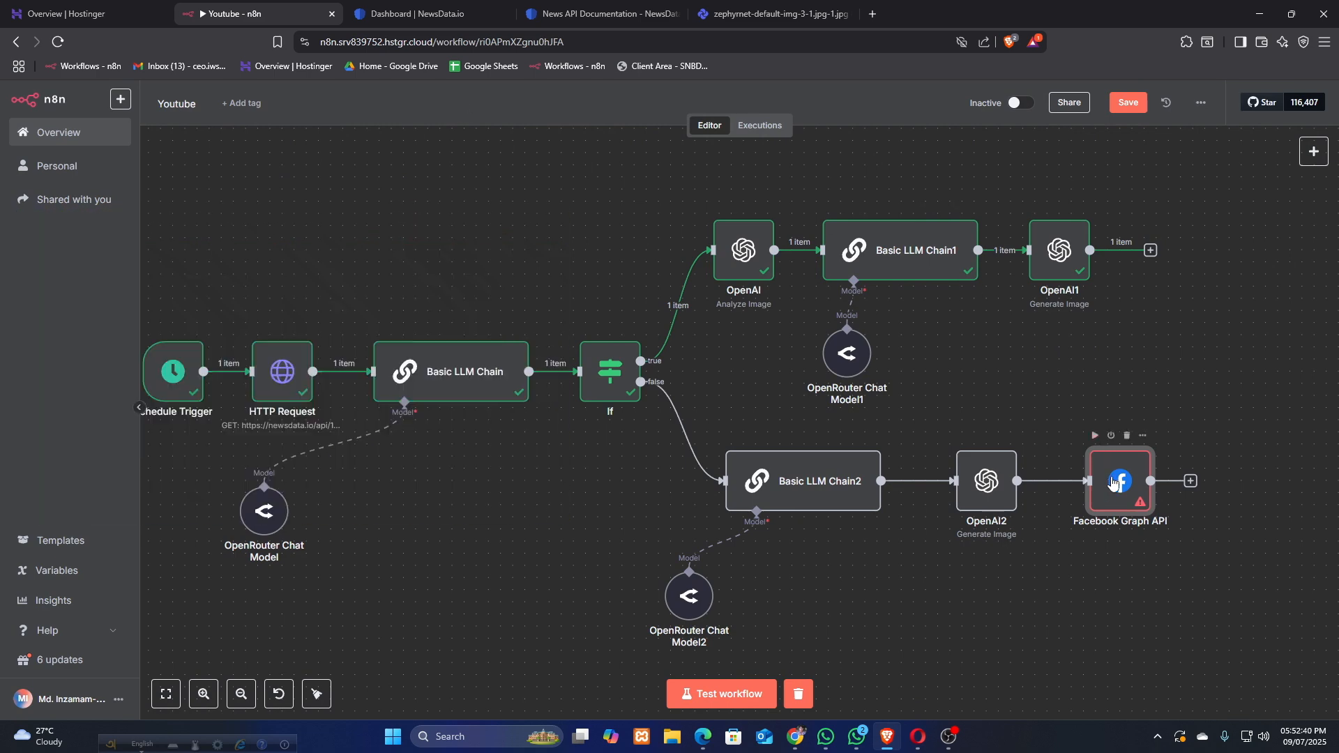
Move the Facebook Graph API node higher and set its request method to POST, Graph API version to v22.0 and Node to me.
{"action": "left_click_drag", "start_coordinate": [1114, 482], "coordinate": [1138, 427]}
{"action": "double_click", "coordinate": [1155, 434]}
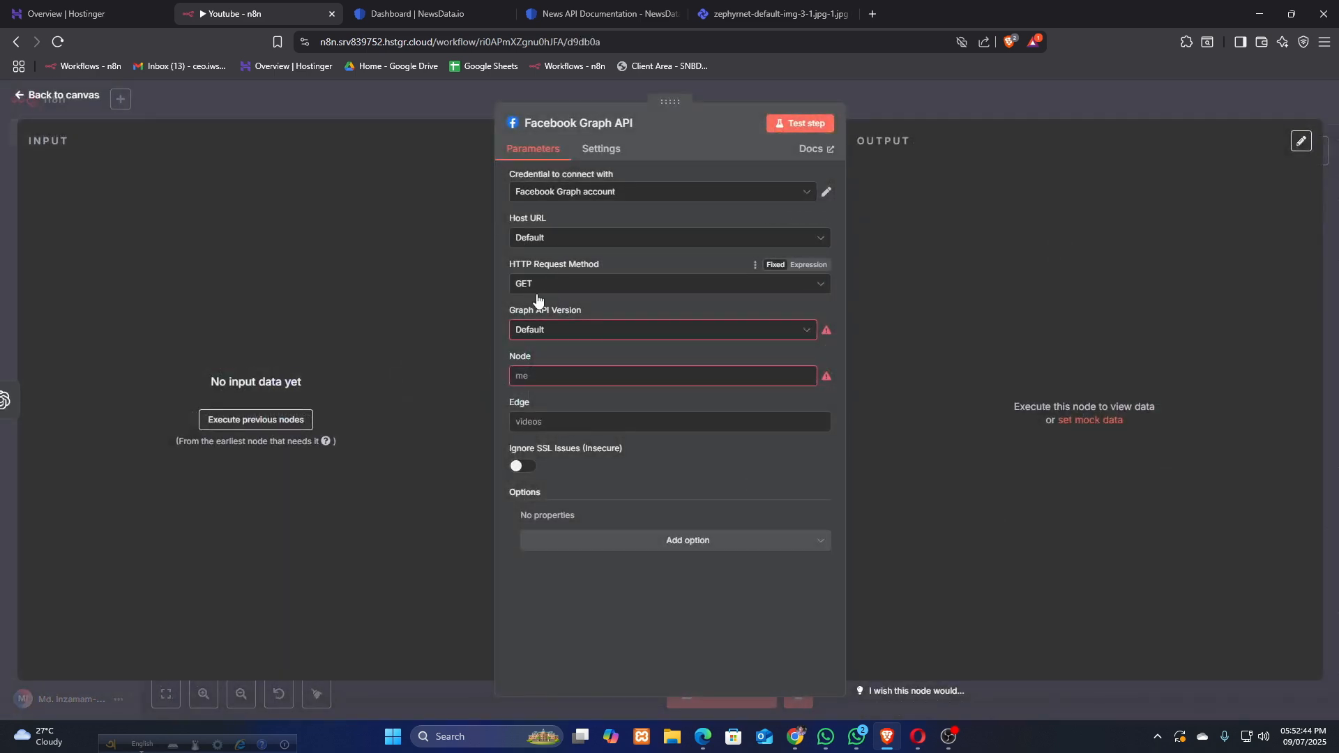
{"action": "left_click", "coordinate": [539, 287]}
{"action": "left_click", "coordinate": [559, 345]}
{"action": "left_click", "coordinate": [580, 334]}
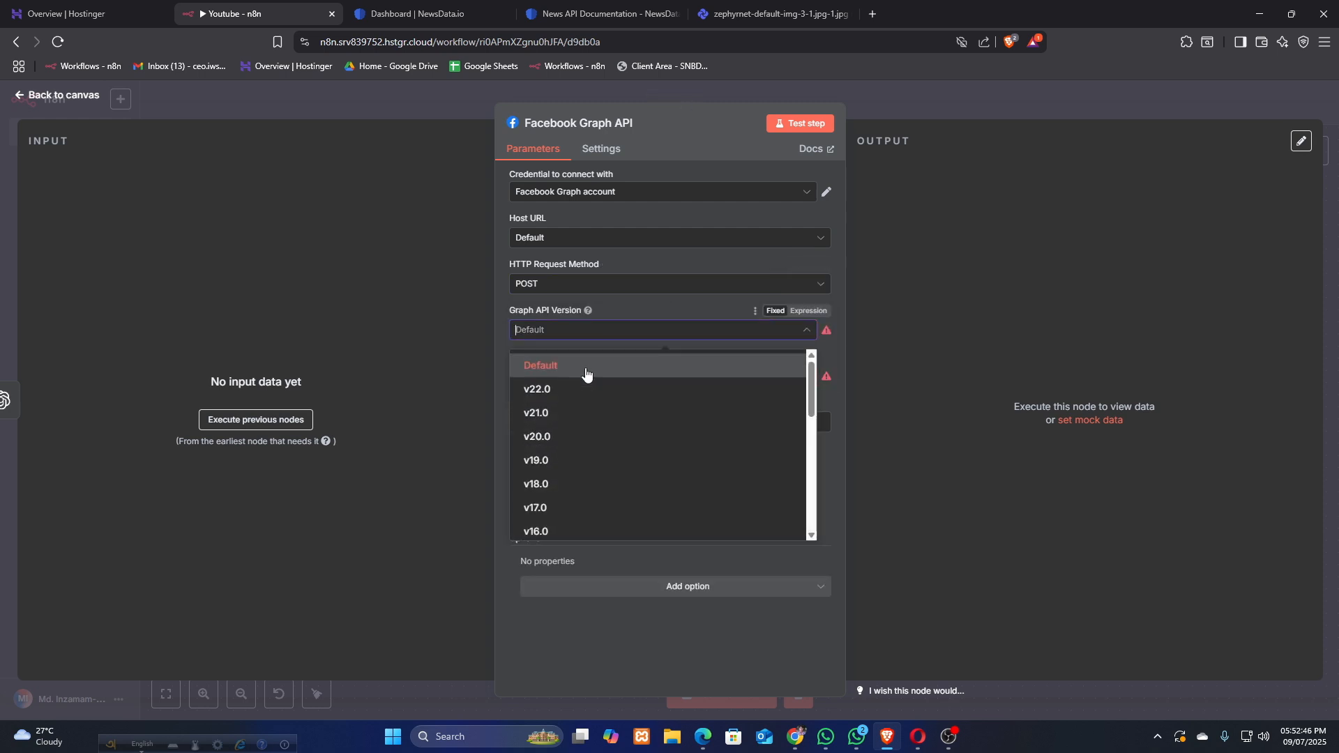
{"action": "left_click", "coordinate": [588, 391]}
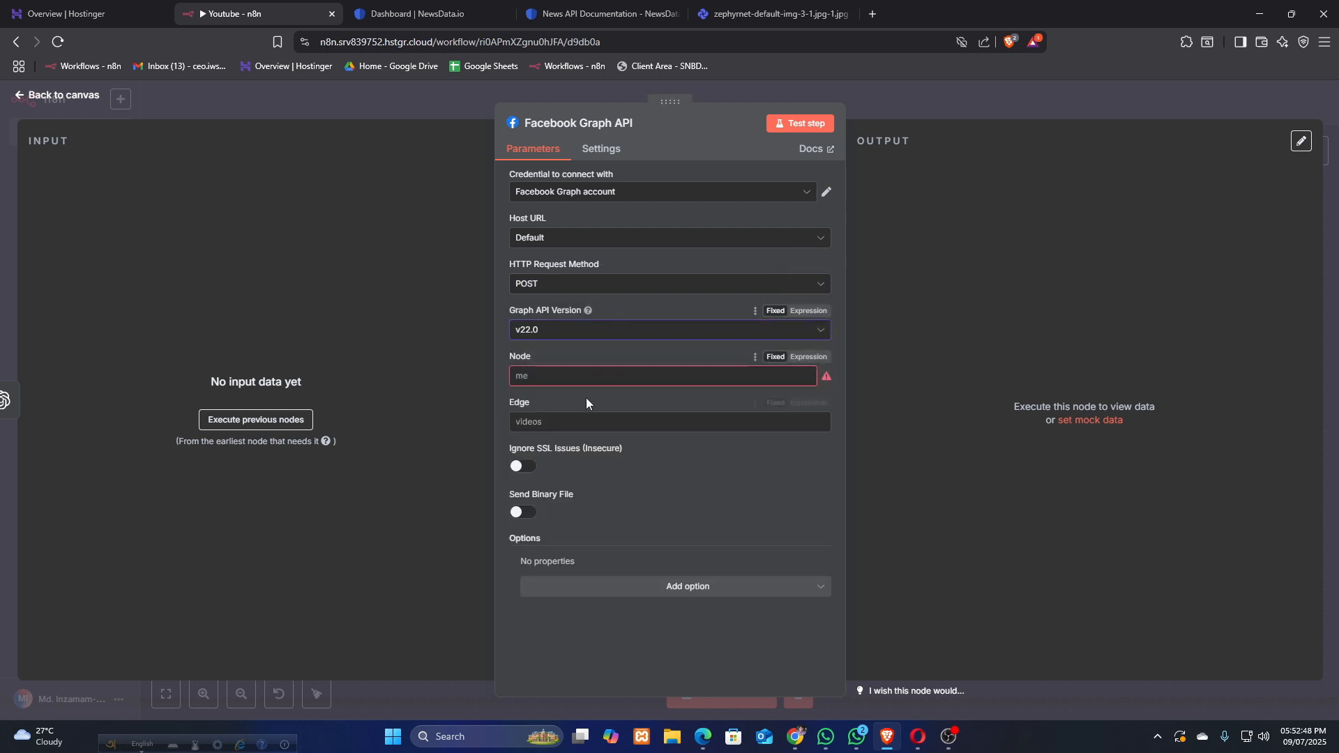
{"action": "left_click", "coordinate": [587, 380]}
{"action": "type", "text": "me"}
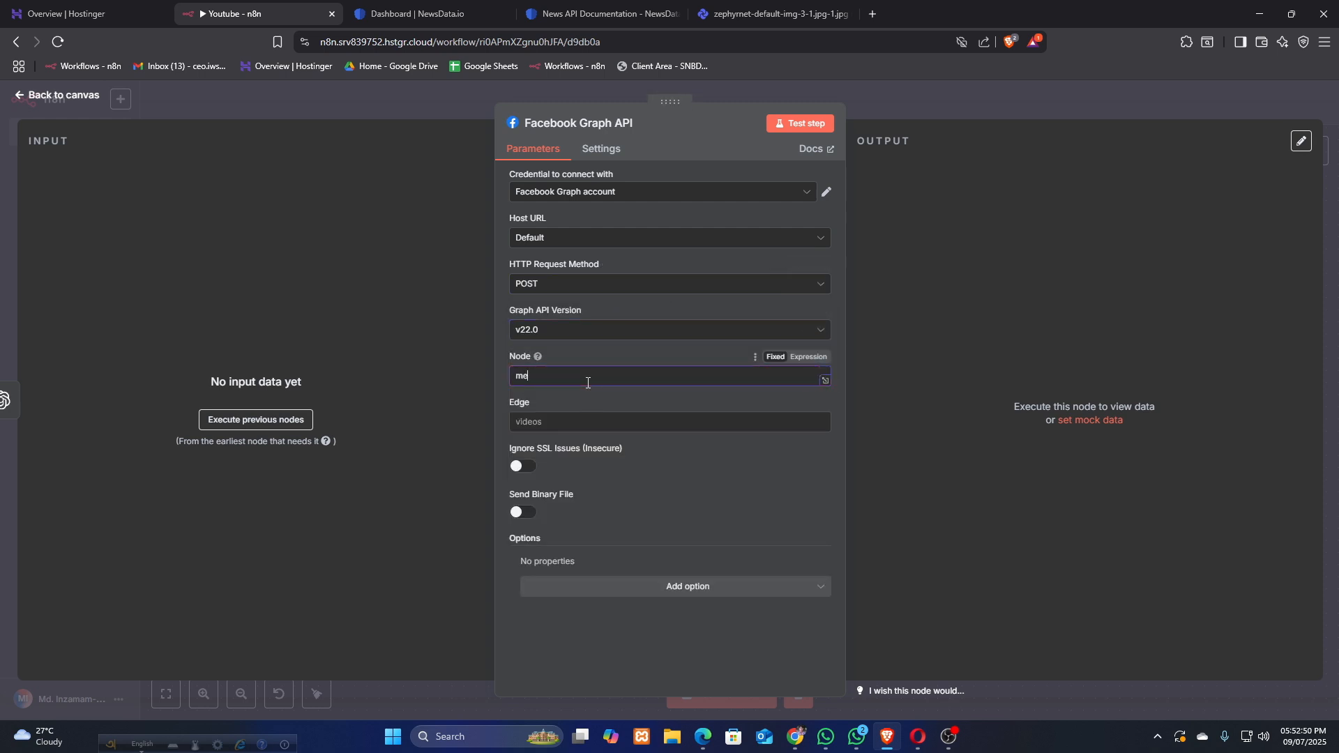
Switch to the technuxt.com guide in Opera and find the node settings under Step 10. Facebook graph API.
{"action": "left_click", "coordinate": [584, 421]}
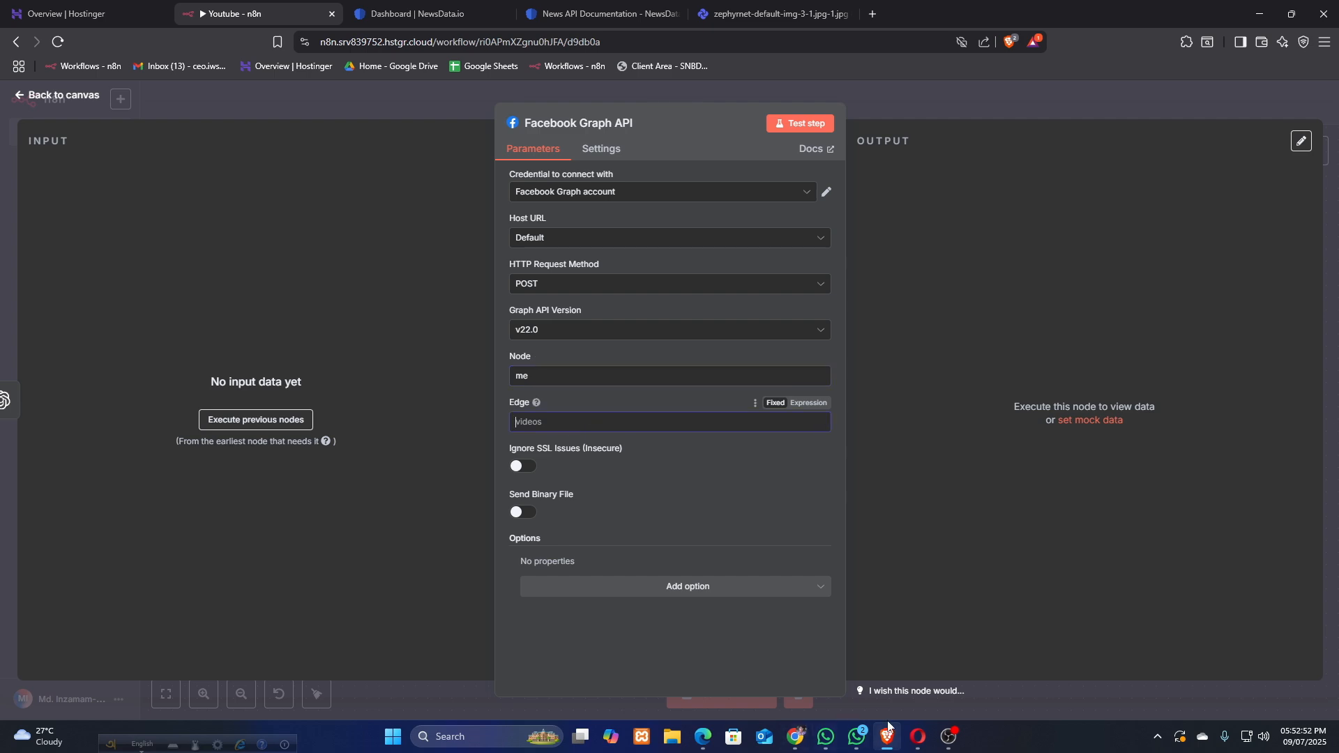
{"action": "left_click", "coordinate": [918, 736]}
{"action": "scroll", "coordinate": [267, 390], "scroll_direction": "down", "scroll_amount": 7}
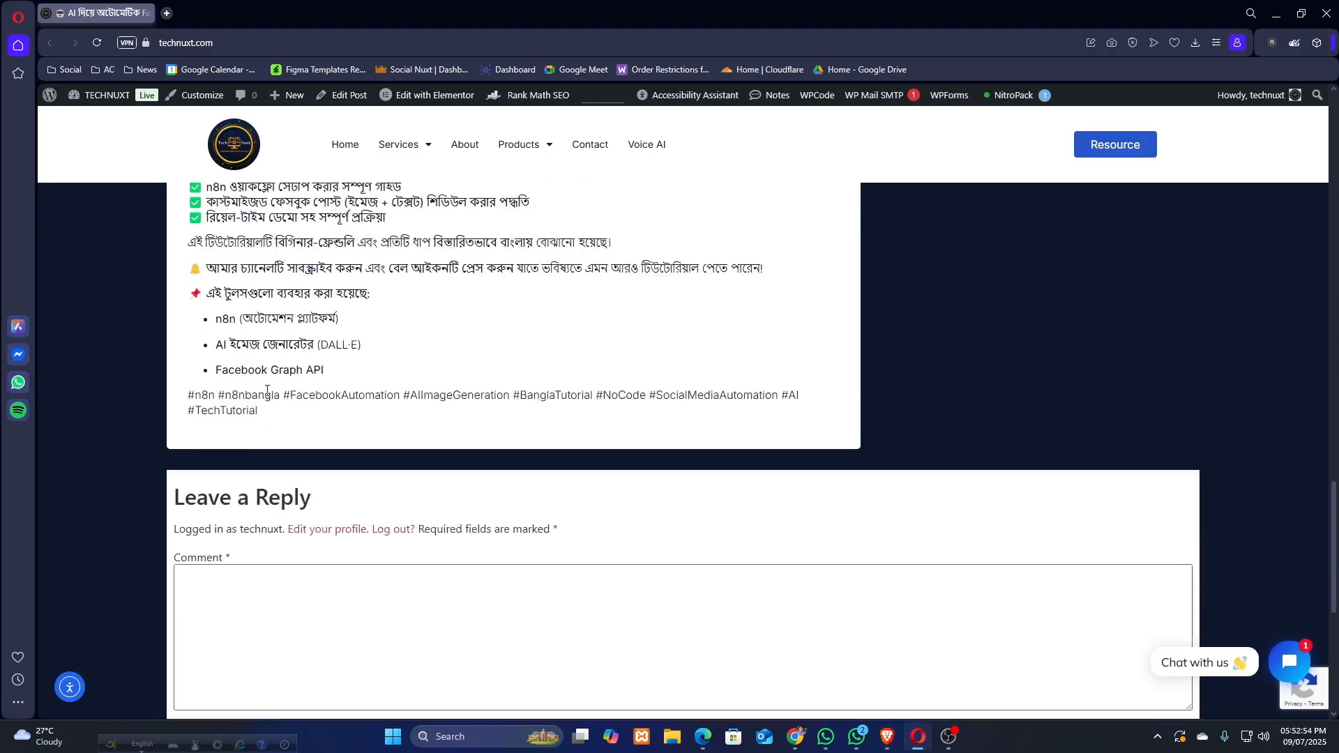
{"action": "scroll", "coordinate": [267, 391], "scroll_direction": "up", "scroll_amount": 4}
{"action": "left_click", "coordinate": [307, 342]}
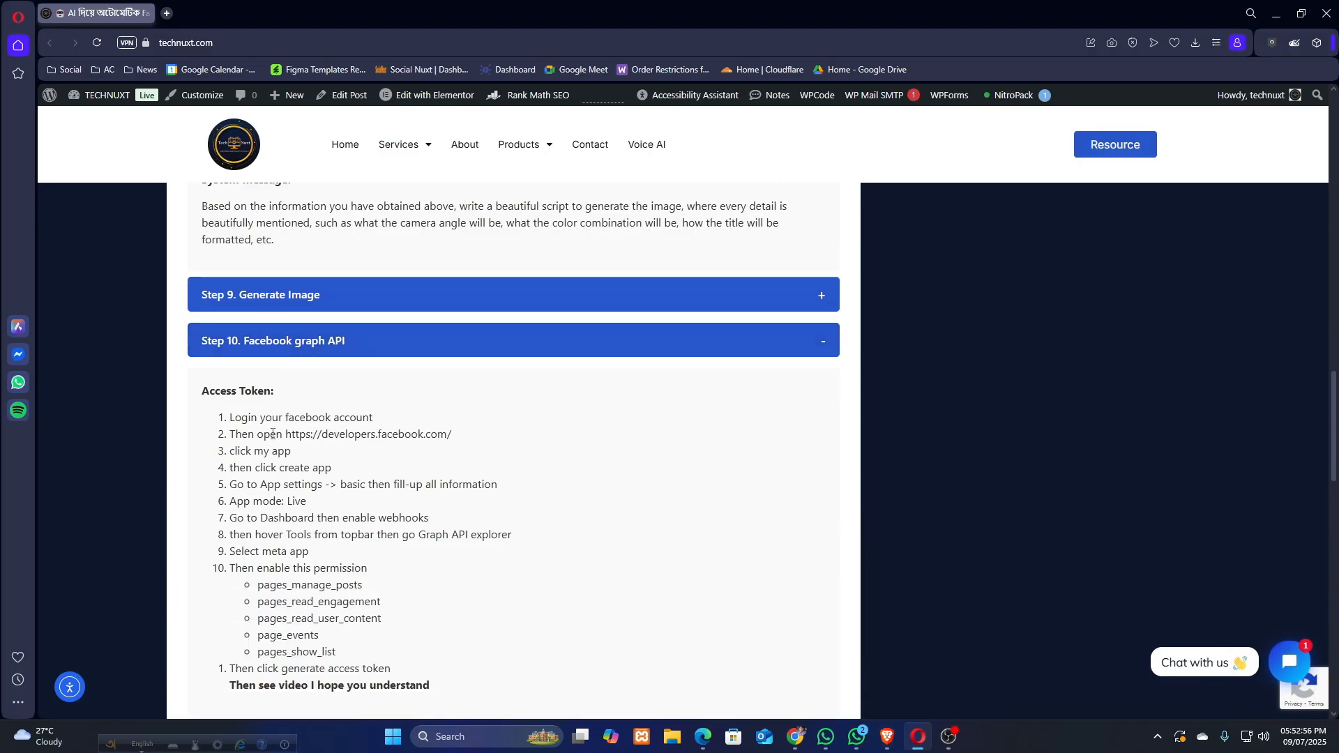
{"action": "scroll", "coordinate": [318, 418], "scroll_direction": "down", "scroll_amount": 1}
{"action": "scroll", "coordinate": [330, 432], "scroll_direction": "down", "scroll_amount": 6}
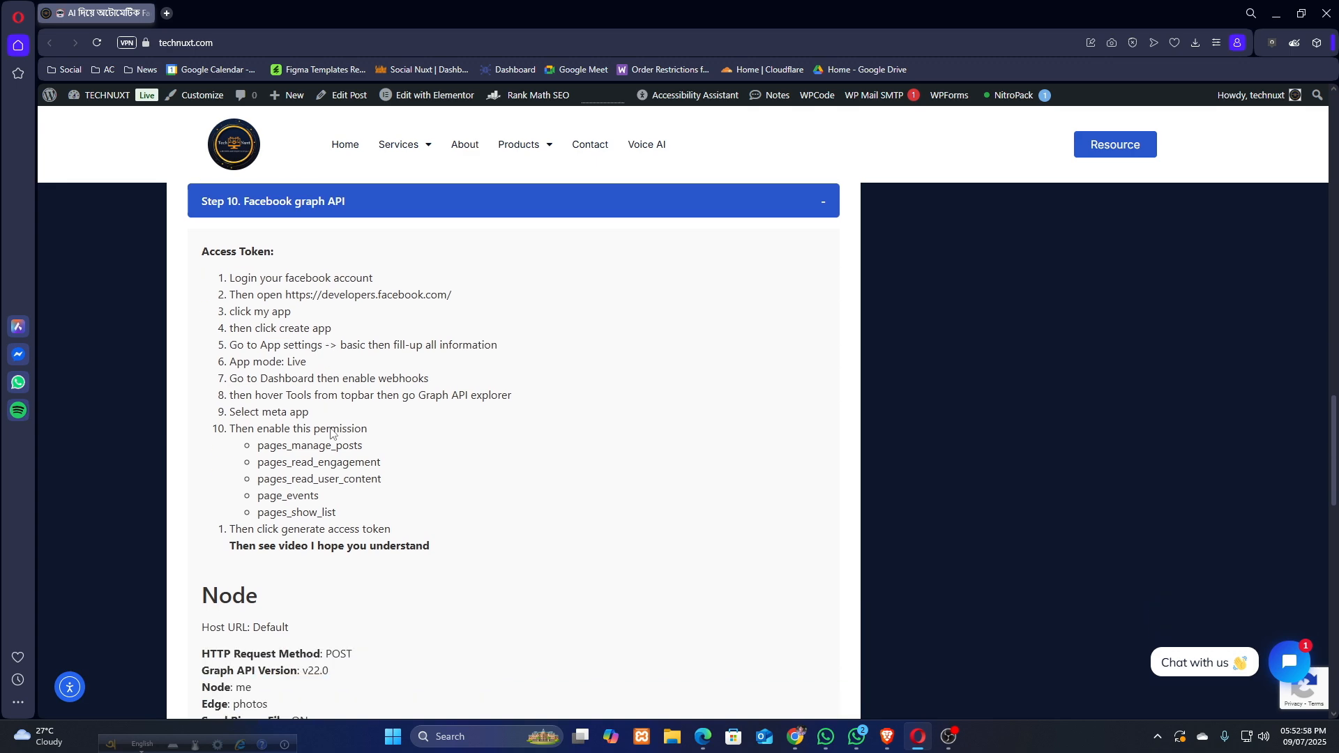
Copy the Edge value from the guide, review its access token instructions, and set the n8n Facebook node's Edge to photos.
{"action": "double_click", "coordinate": [241, 371]}
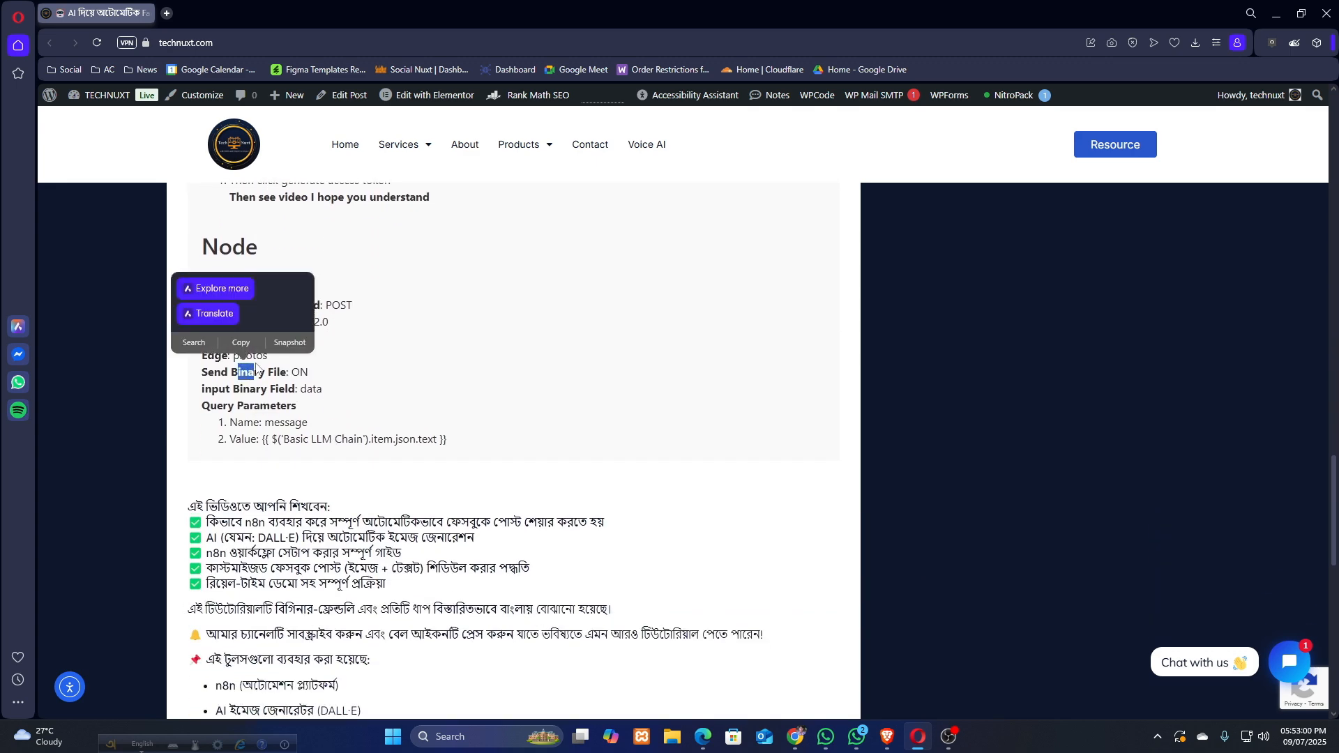
{"action": "double_click", "coordinate": [259, 355]}
{"action": "scroll", "coordinate": [262, 356], "scroll_direction": "up", "scroll_amount": 4}
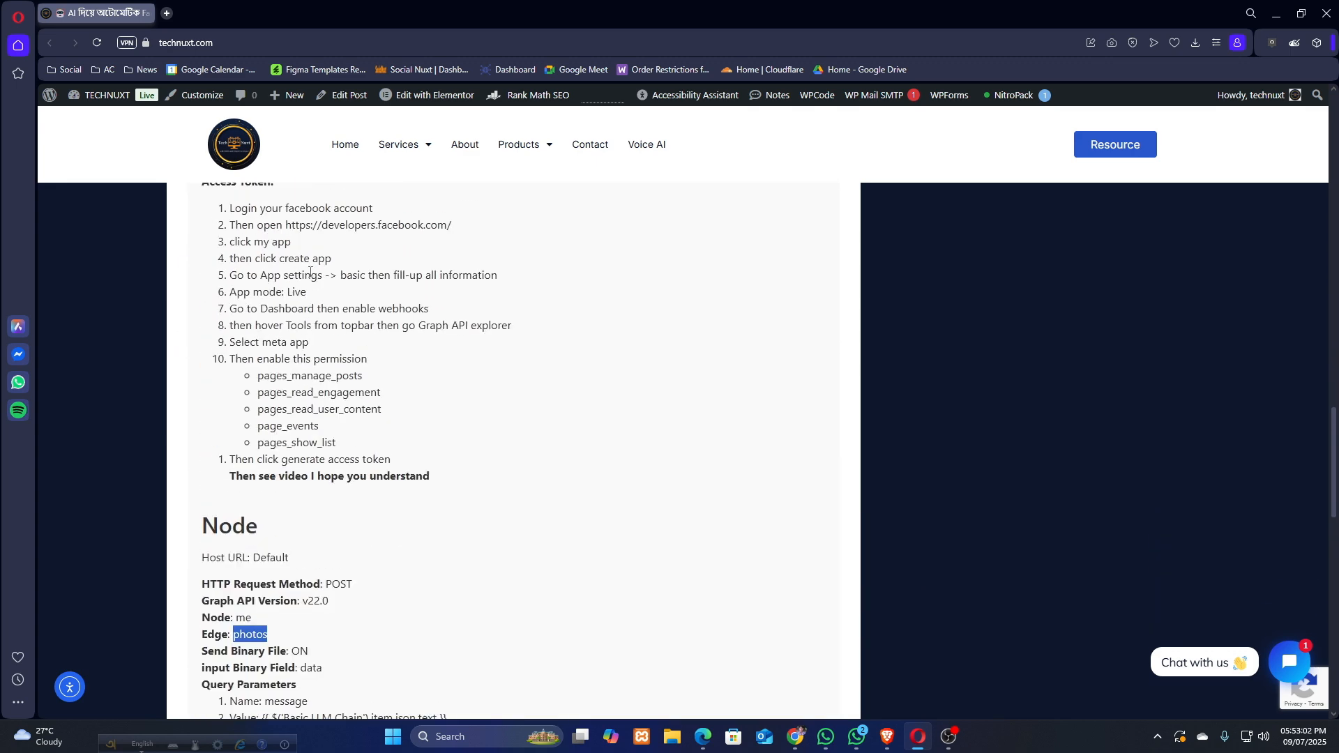
{"action": "left_click_drag", "start_coordinate": [230, 208], "coordinate": [291, 426]}
{"action": "left_click", "coordinate": [439, 486]}
{"action": "scroll", "coordinate": [424, 476], "scroll_direction": "down", "scroll_amount": 3}
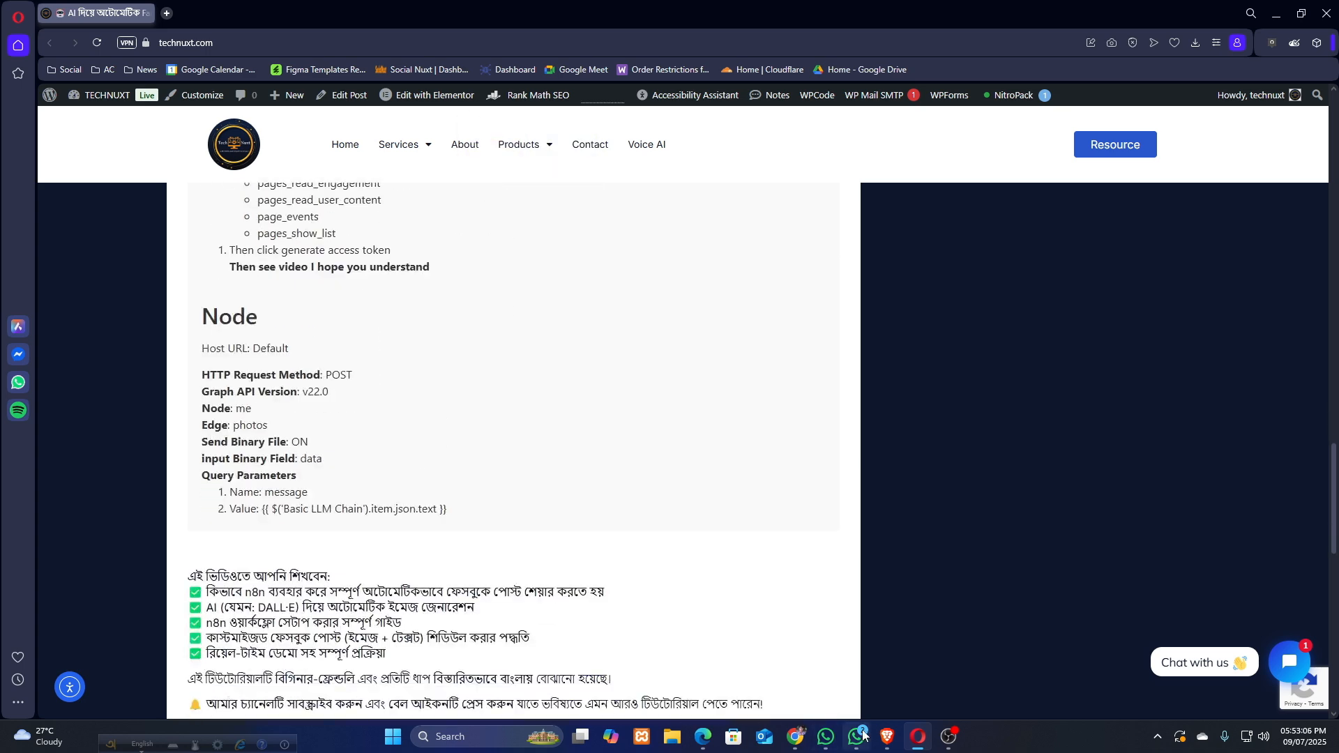
{"action": "left_click", "coordinate": [887, 736]}
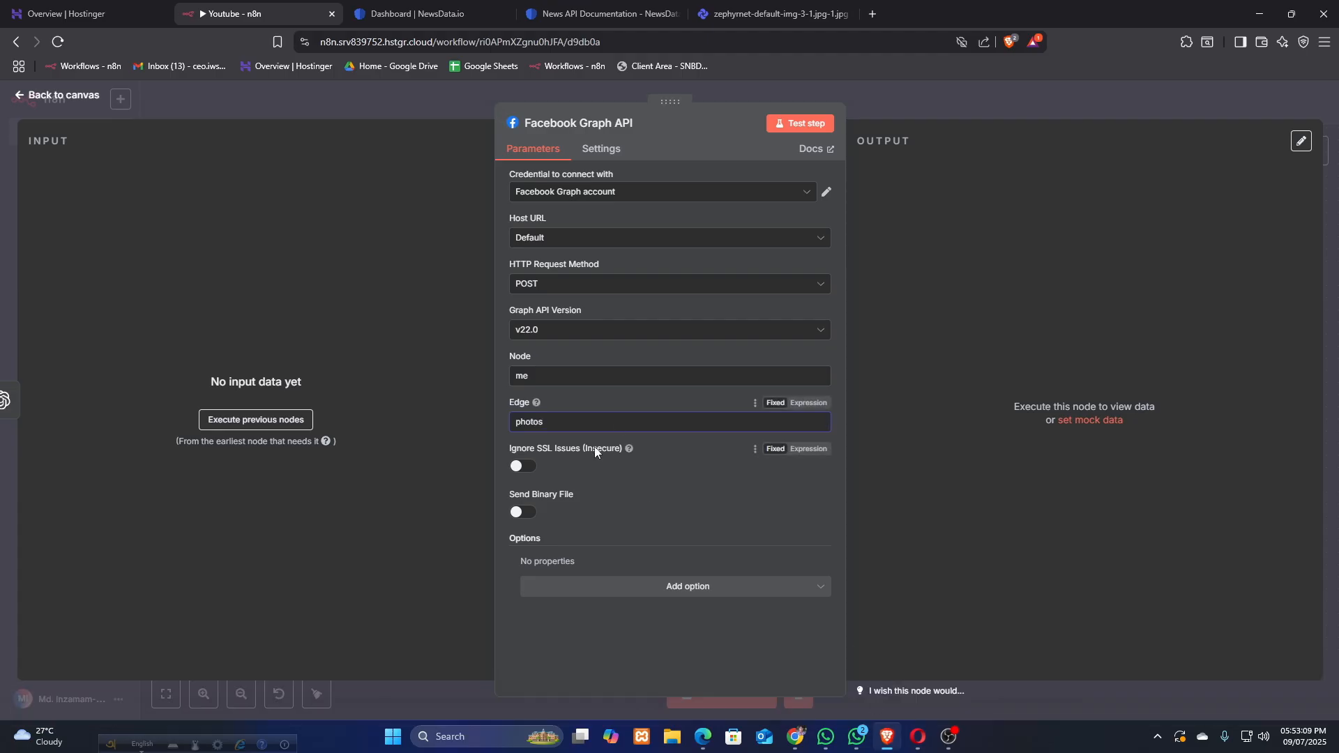
Enable Send Binary File with data as the input binary field, and add an empty query parameter to the Facebook node.
{"action": "left_click", "coordinate": [523, 511]}
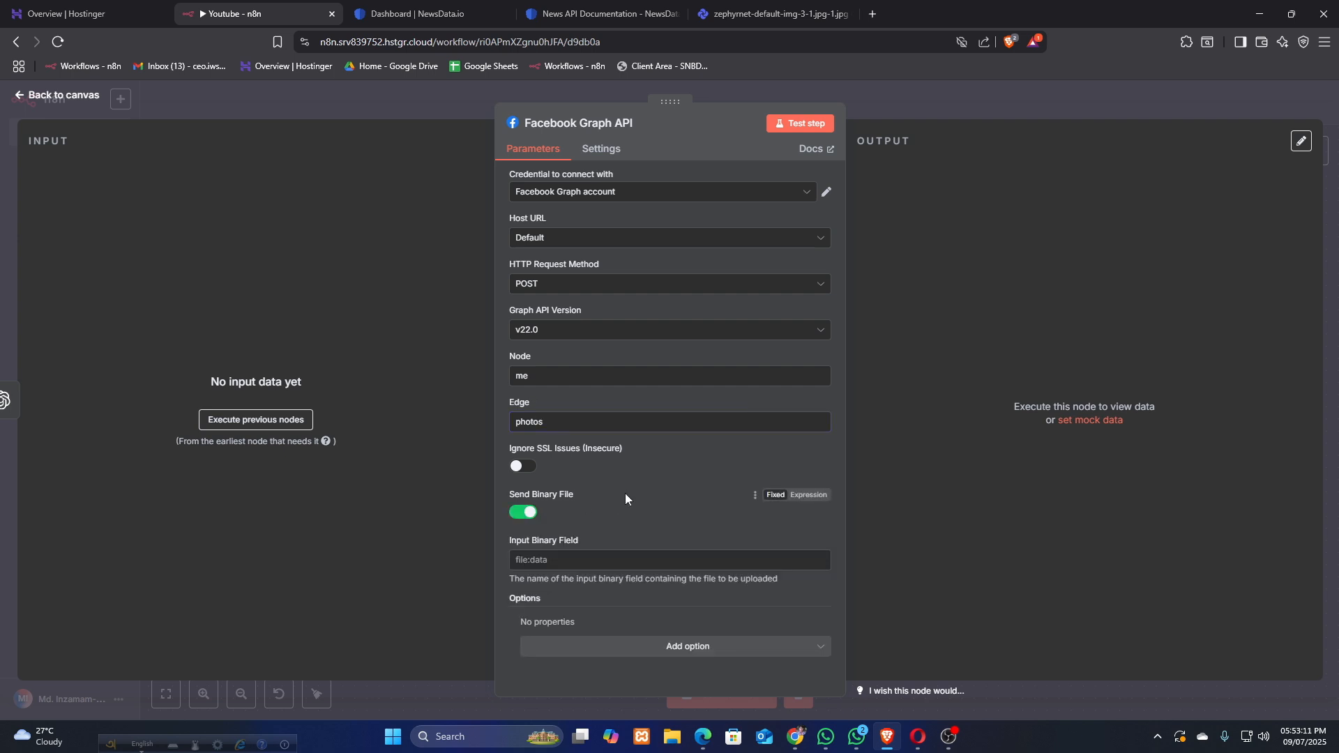
{"action": "left_click", "coordinate": [548, 559]}
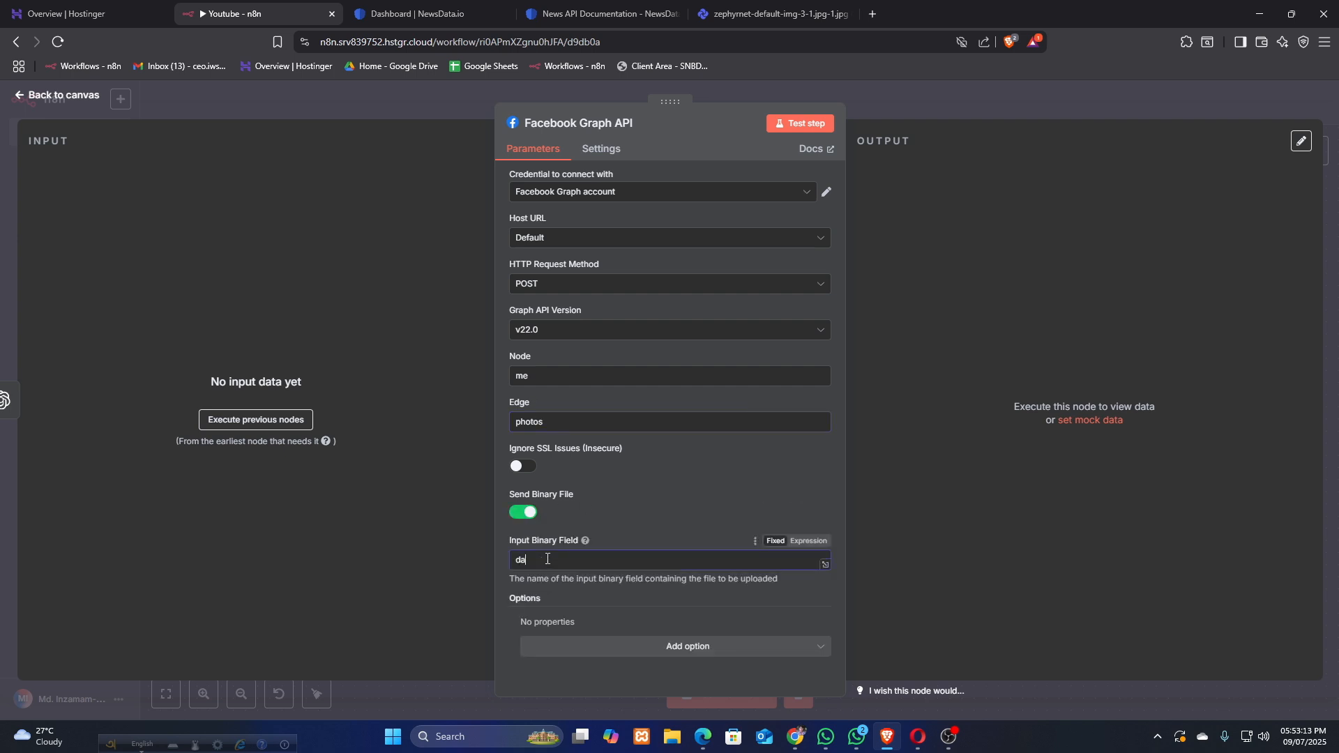
{"action": "left_click", "coordinate": [649, 645]}
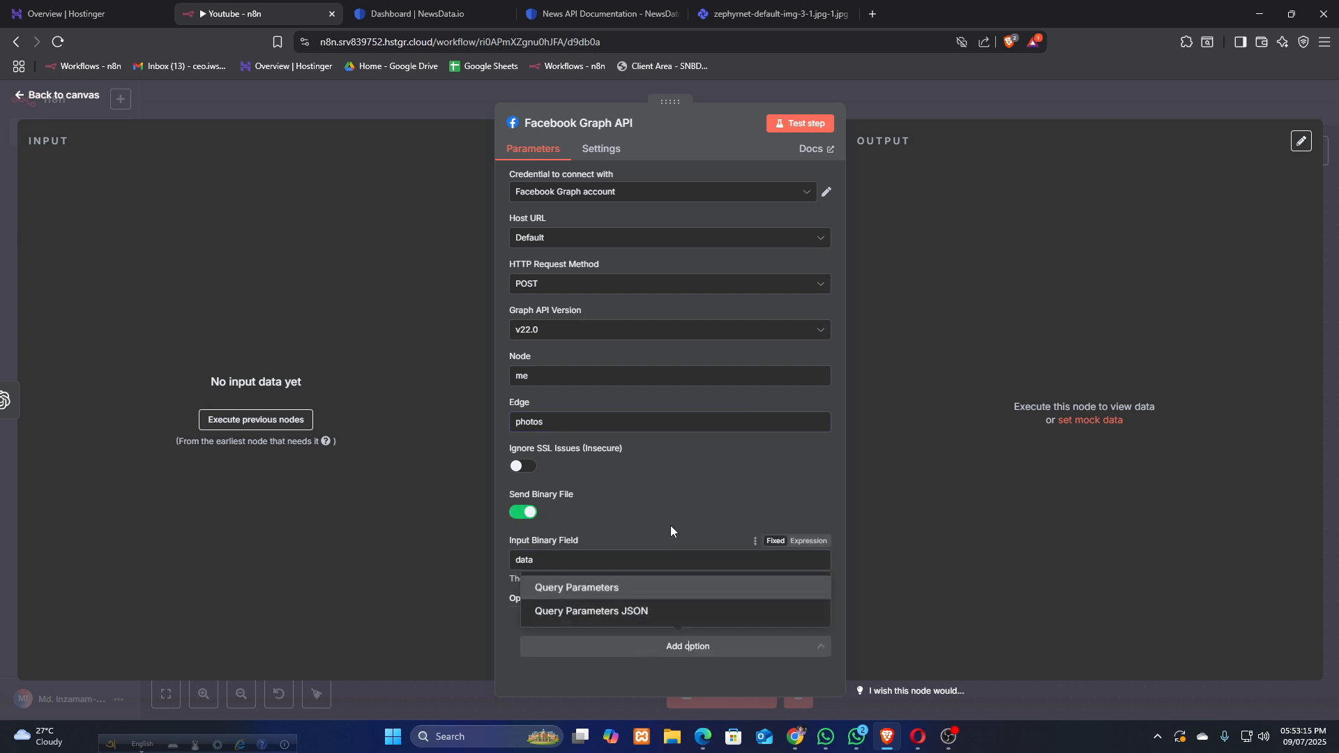
{"action": "left_click", "coordinate": [607, 585]}
{"action": "scroll", "coordinate": [650, 449], "scroll_direction": "down", "scroll_amount": 1}
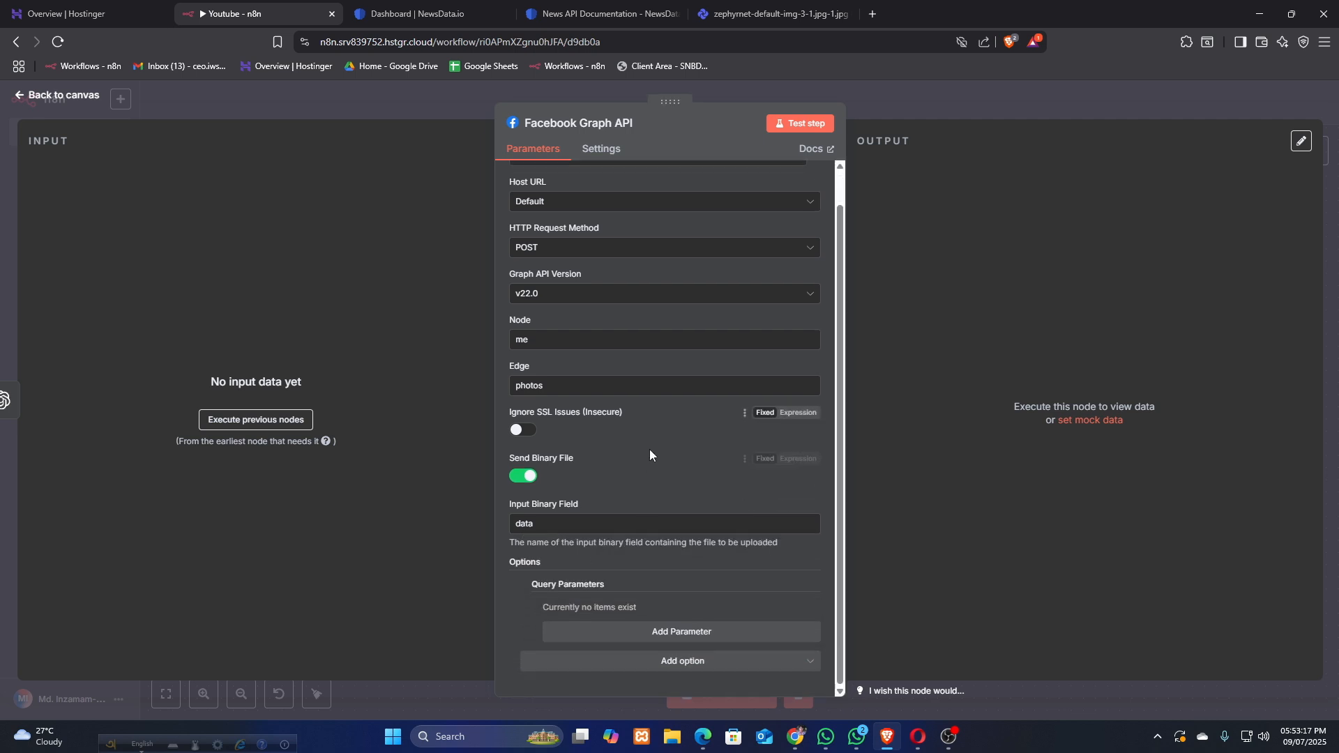
{"action": "left_click", "coordinate": [680, 631]}
{"action": "scroll", "coordinate": [607, 488], "scroll_direction": "down", "scroll_amount": 1}
Copy the query parameter name from the guide in Opera and name the Facebook node's new parameter message.
{"action": "left_click", "coordinate": [582, 546]}
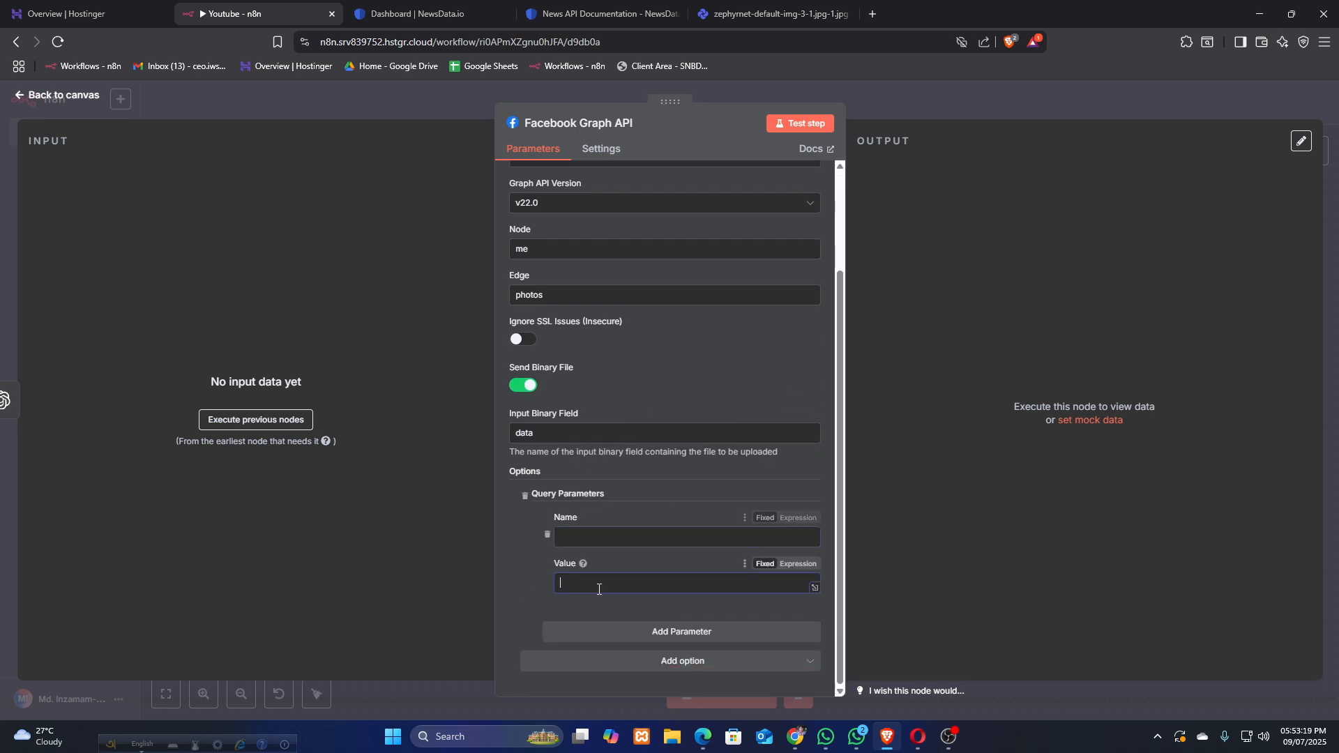
{"action": "left_click", "coordinate": [915, 741]}
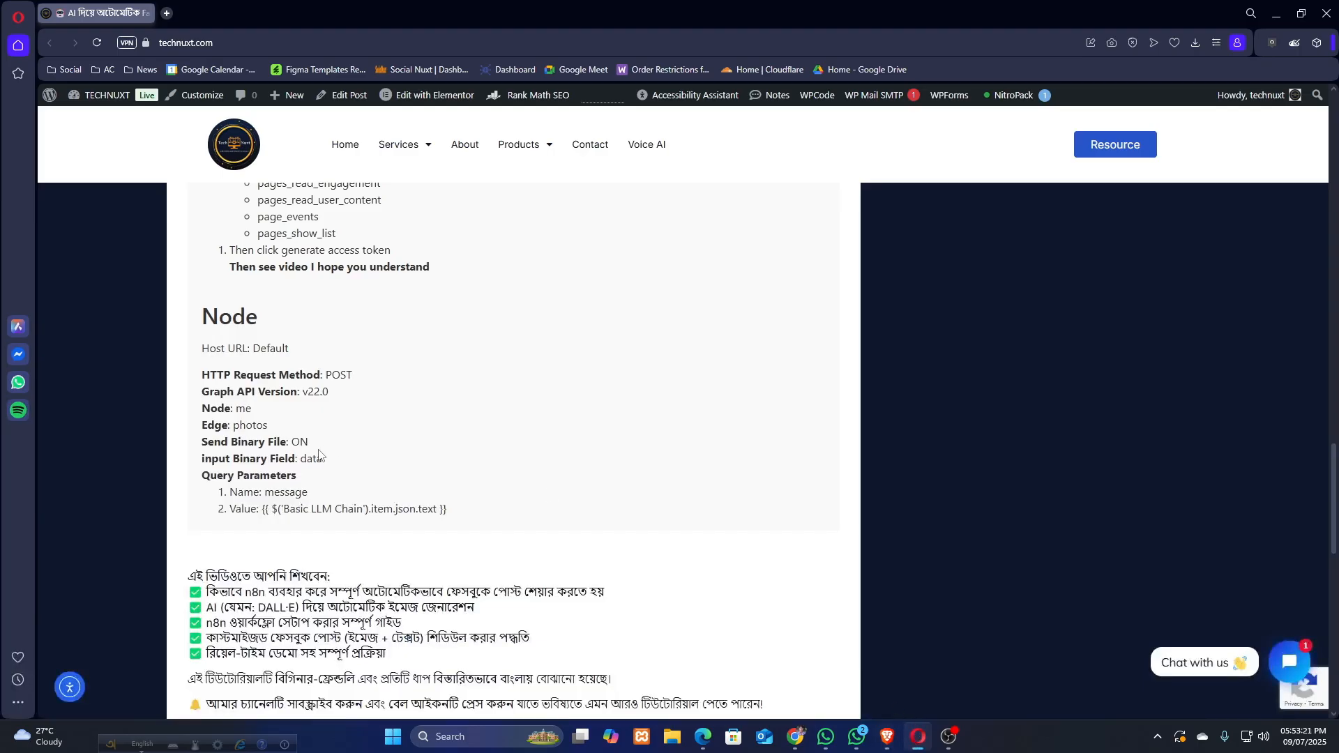
{"action": "double_click", "coordinate": [286, 492]}
{"action": "left_click", "coordinate": [1276, 14]}
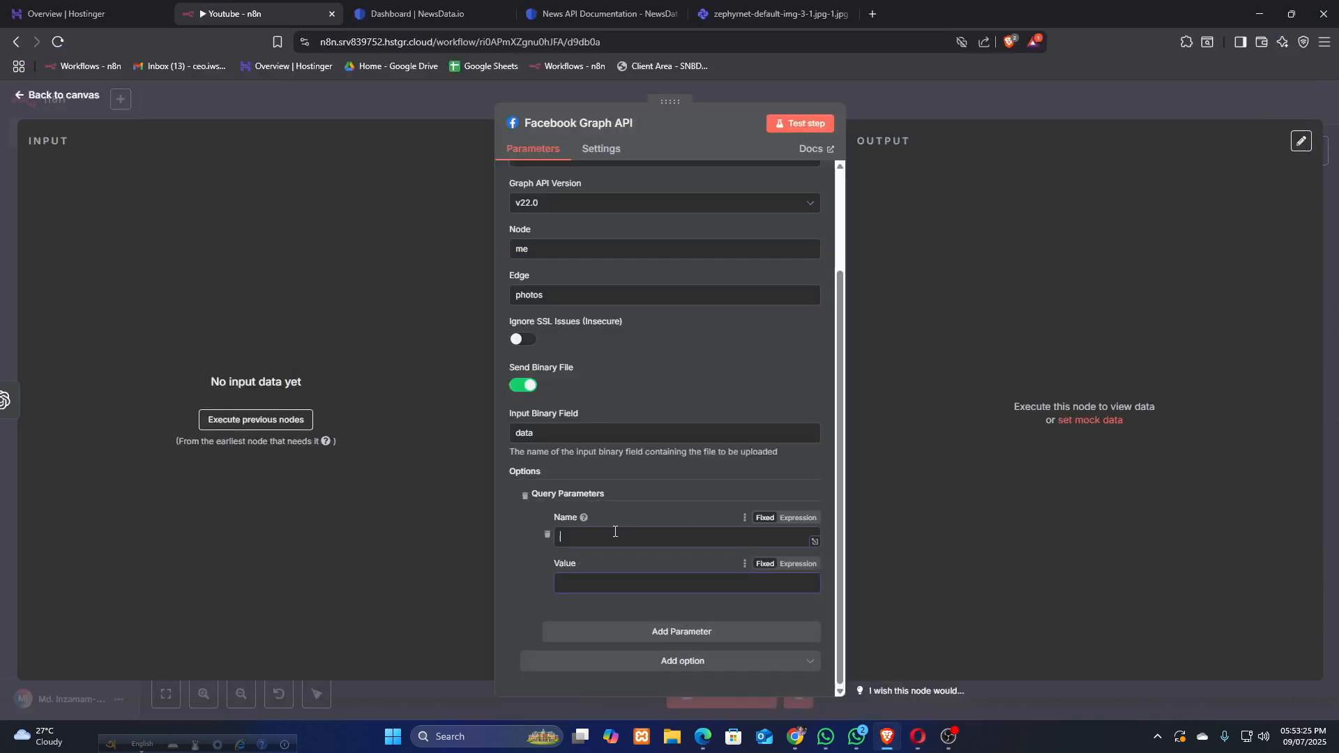
{"action": "left_click", "coordinate": [442, 109]}
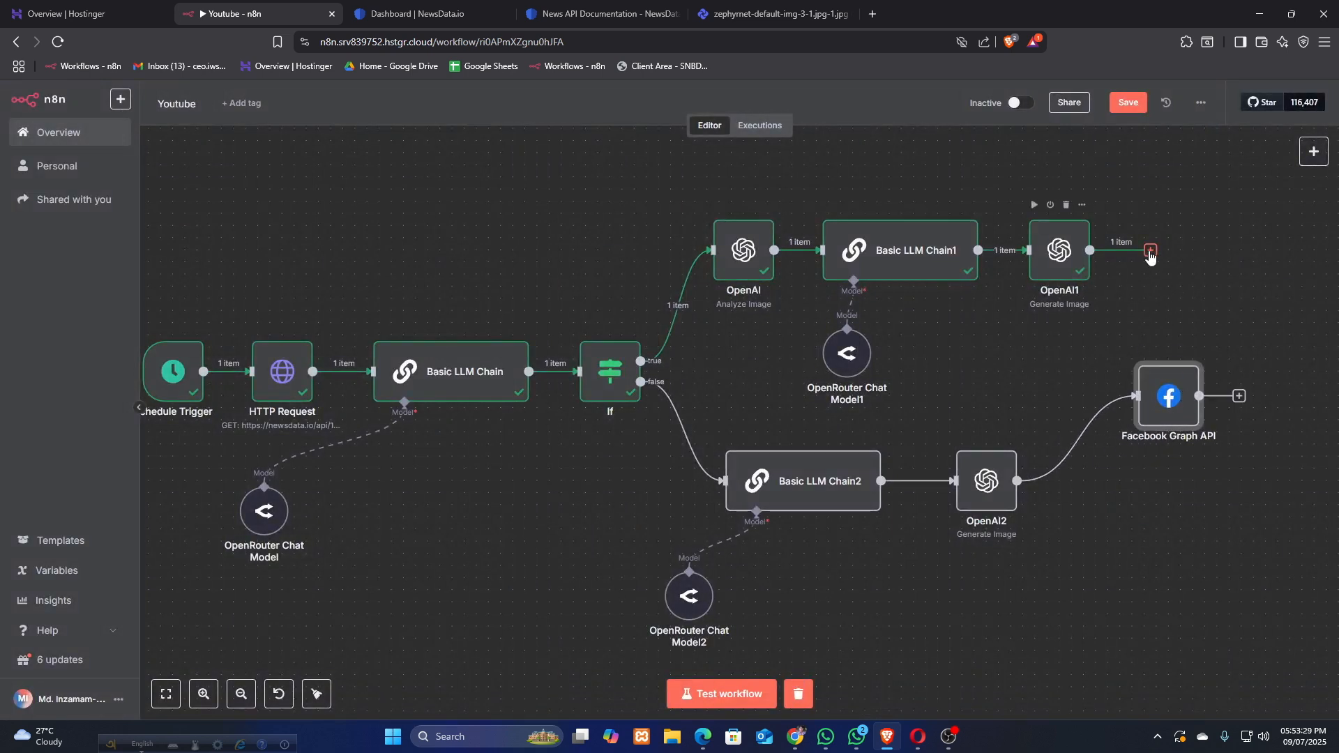
Connect OpenAI1 to the Facebook Graph API node and map Basic LLM Chain's text output to the message parameter's value.
{"action": "left_click_drag", "start_coordinate": [1151, 251], "coordinate": [1215, 371]}
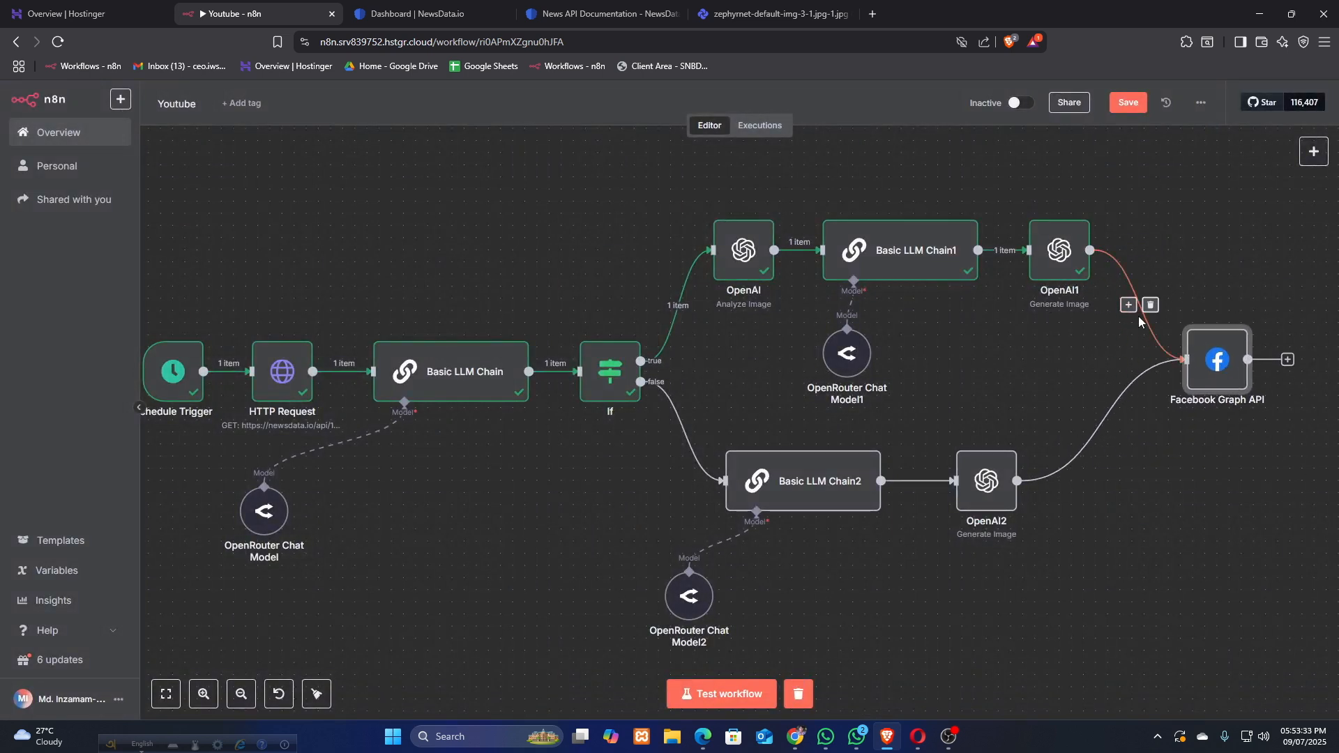
{"action": "double_click", "coordinate": [1214, 358]}
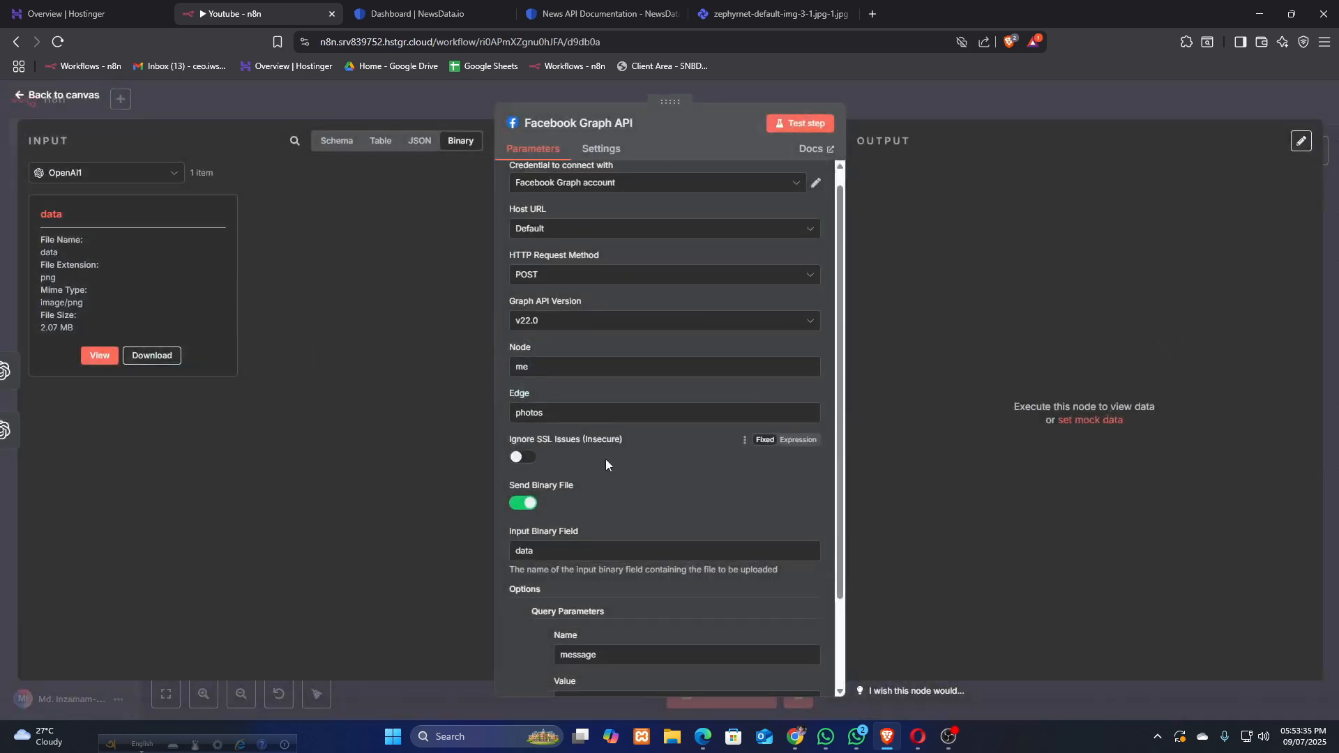
{"action": "scroll", "coordinate": [606, 459], "scroll_direction": "down", "scroll_amount": 2}
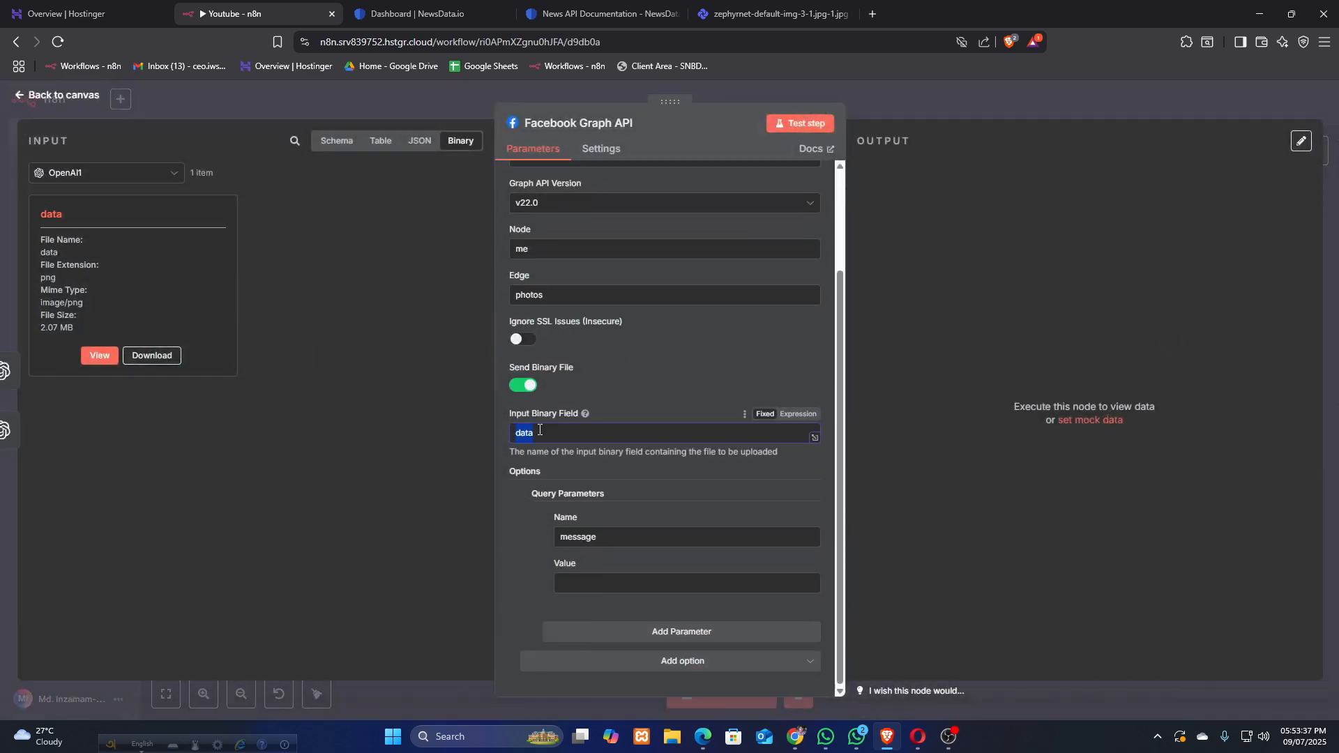
{"action": "left_click", "coordinate": [632, 585]}
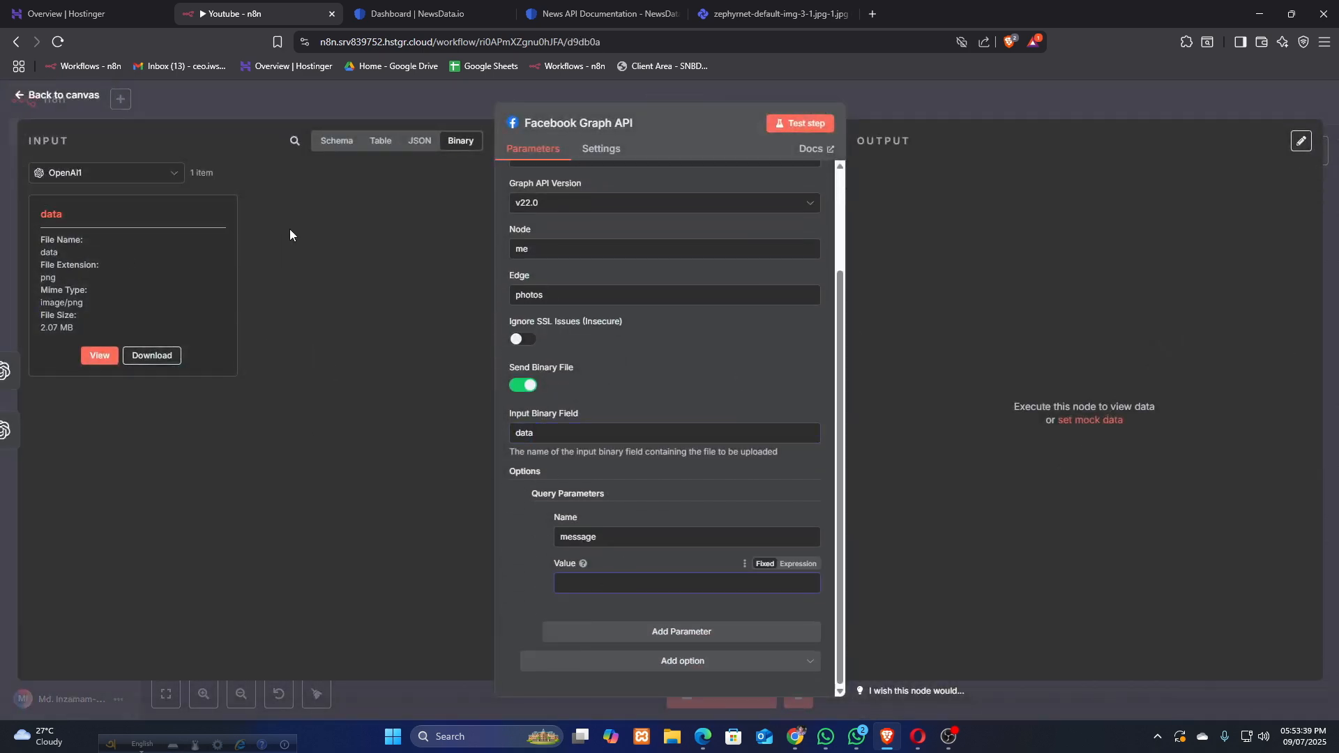
{"action": "double_click", "coordinate": [585, 536]}
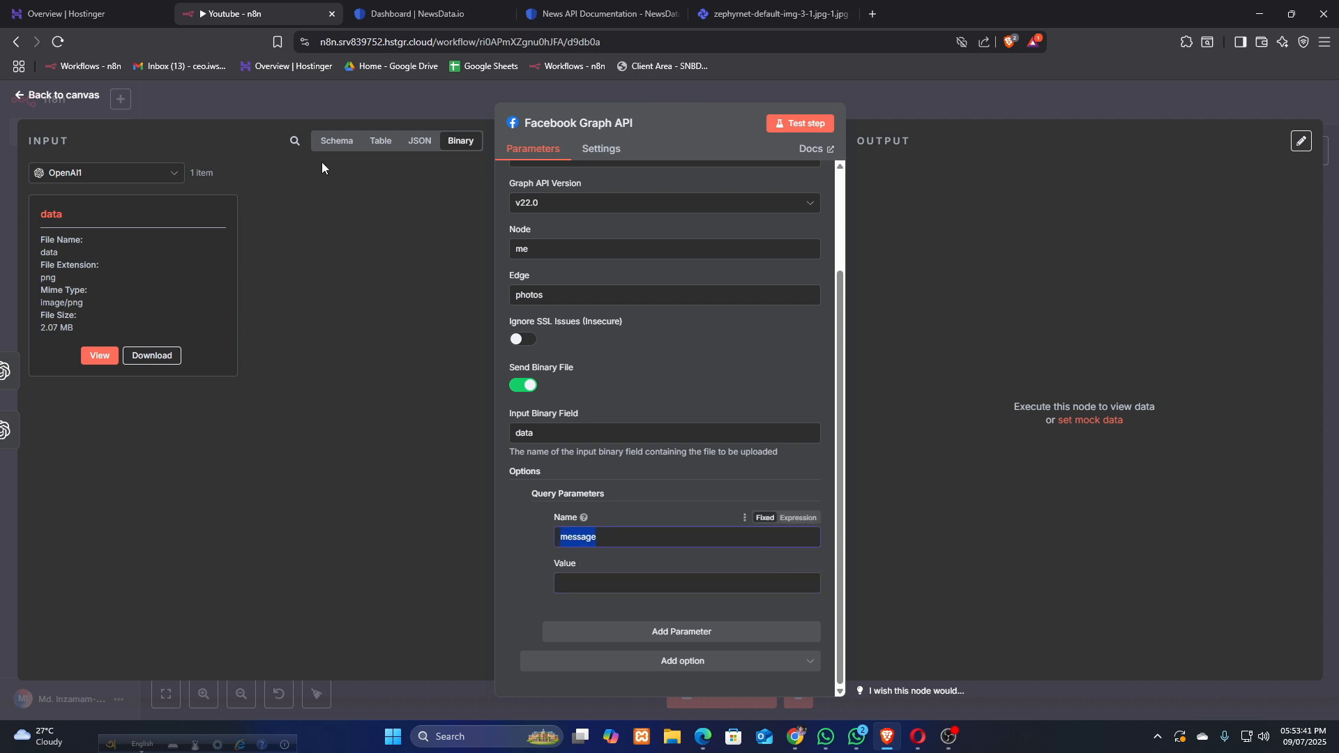
{"action": "left_click", "coordinate": [337, 140]}
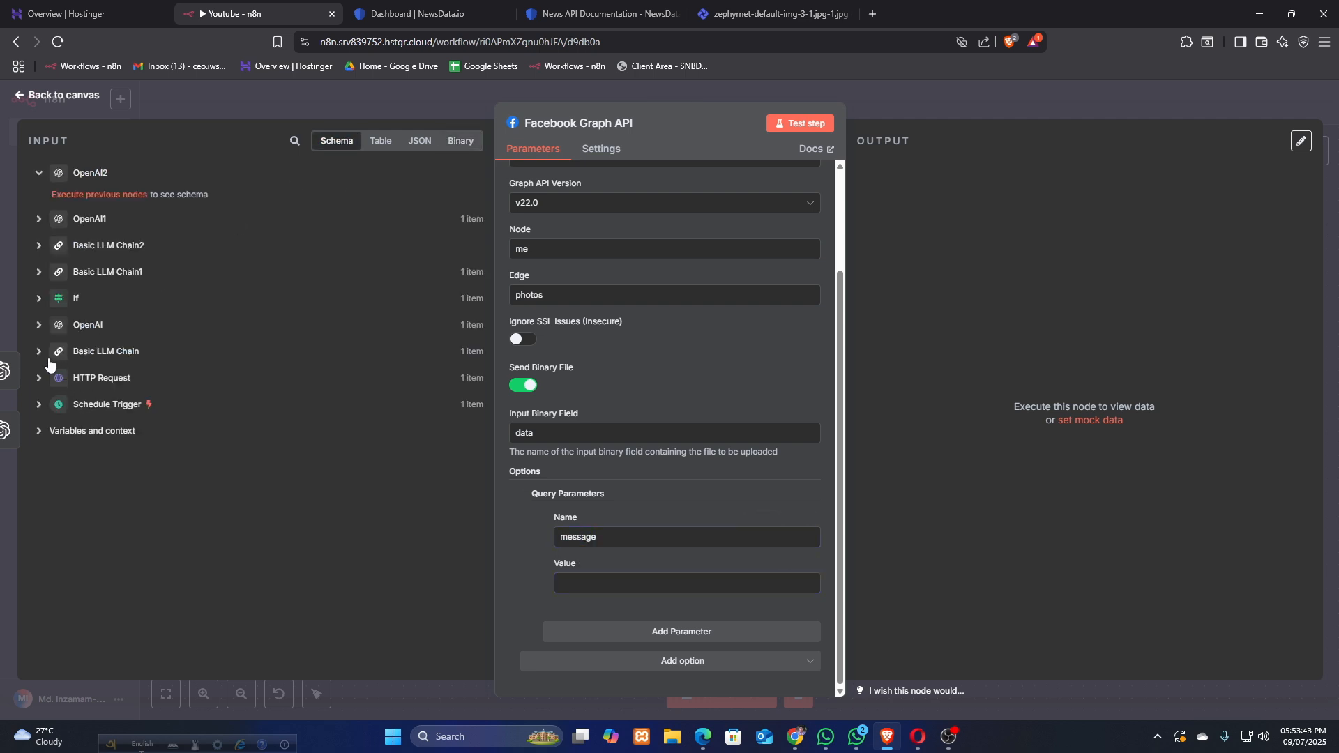
{"action": "left_click", "coordinate": [39, 351]}
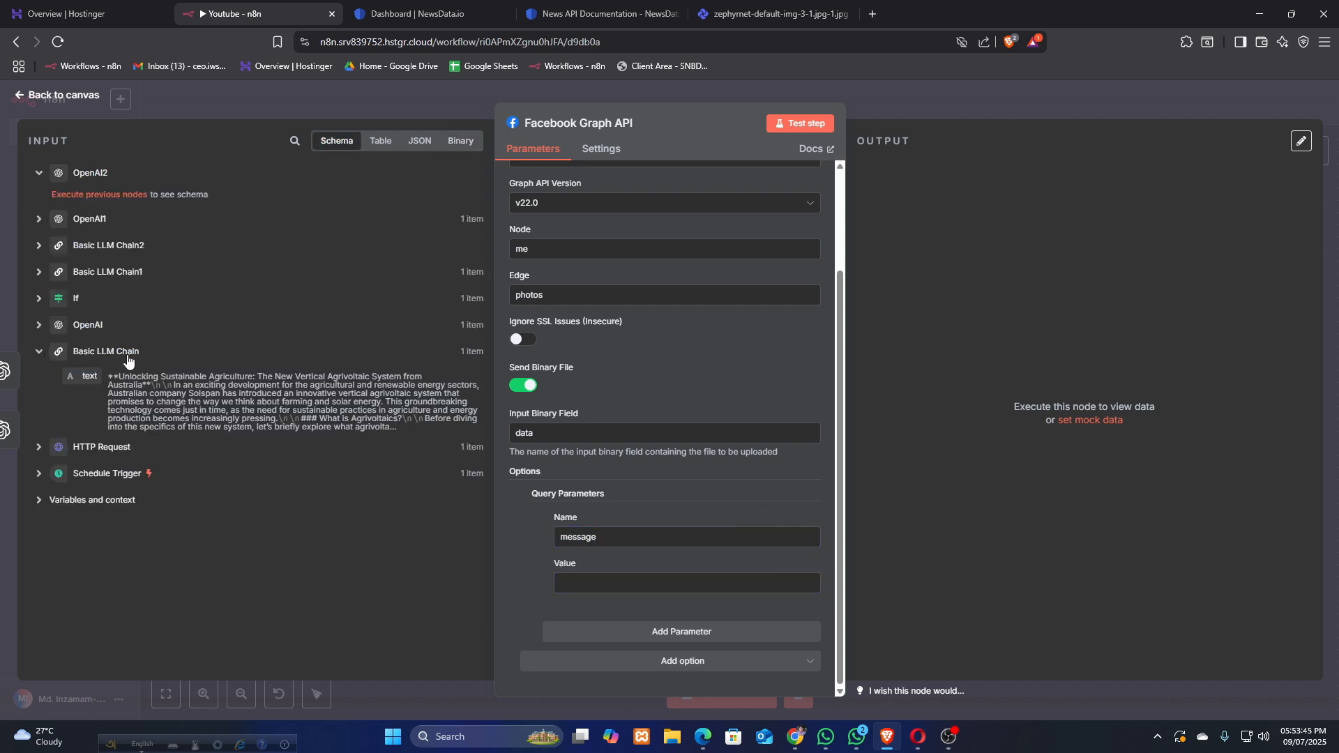
{"action": "left_click_drag", "start_coordinate": [90, 385], "coordinate": [592, 591]}
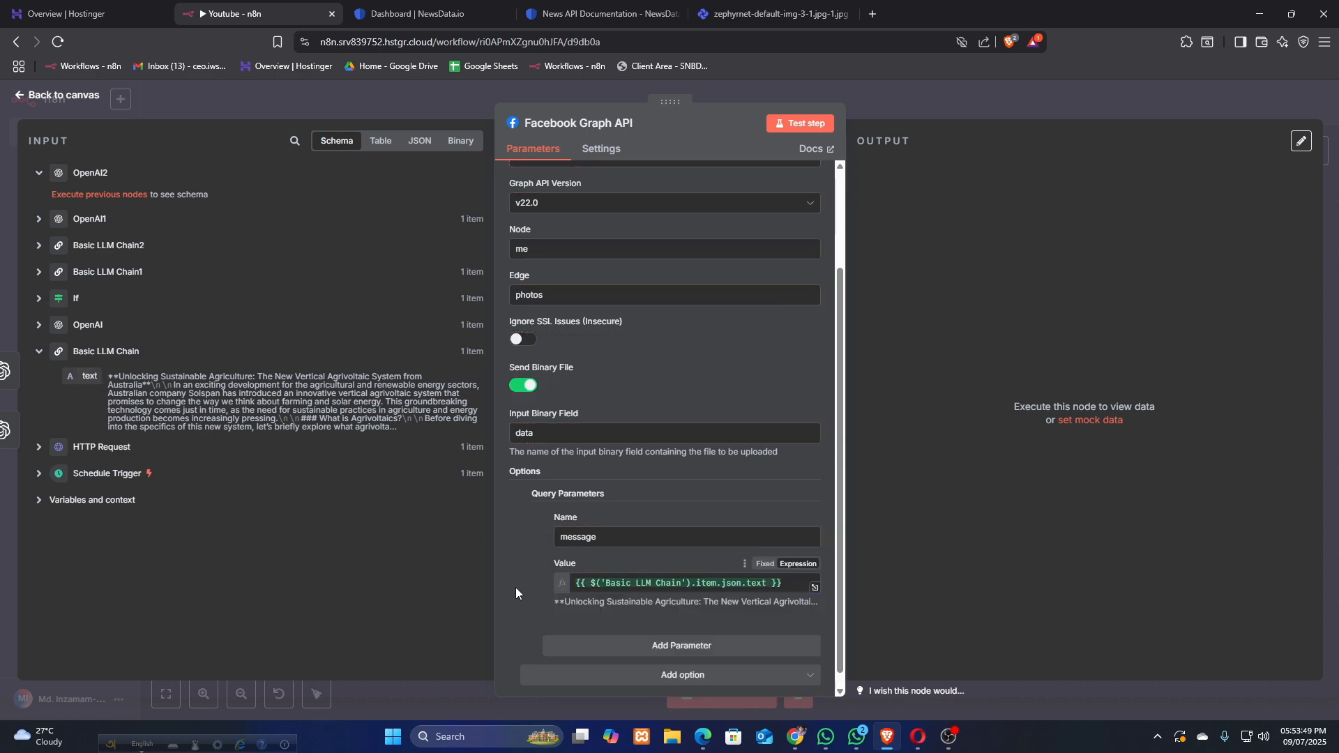
{"action": "left_click", "coordinate": [431, 111]}
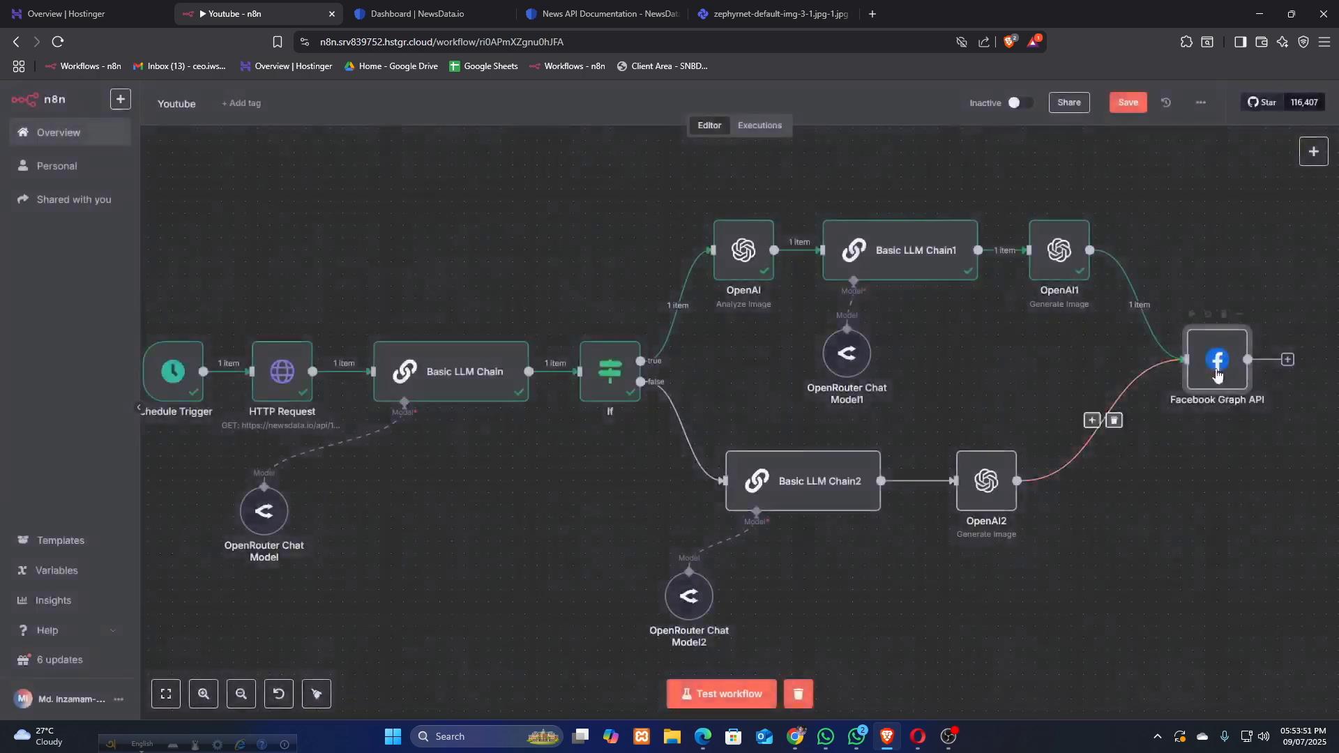
Run the Facebook Graph API node, then open the connected Facebook page in Edge and reload it.
{"action": "left_click", "coordinate": [1192, 315]}
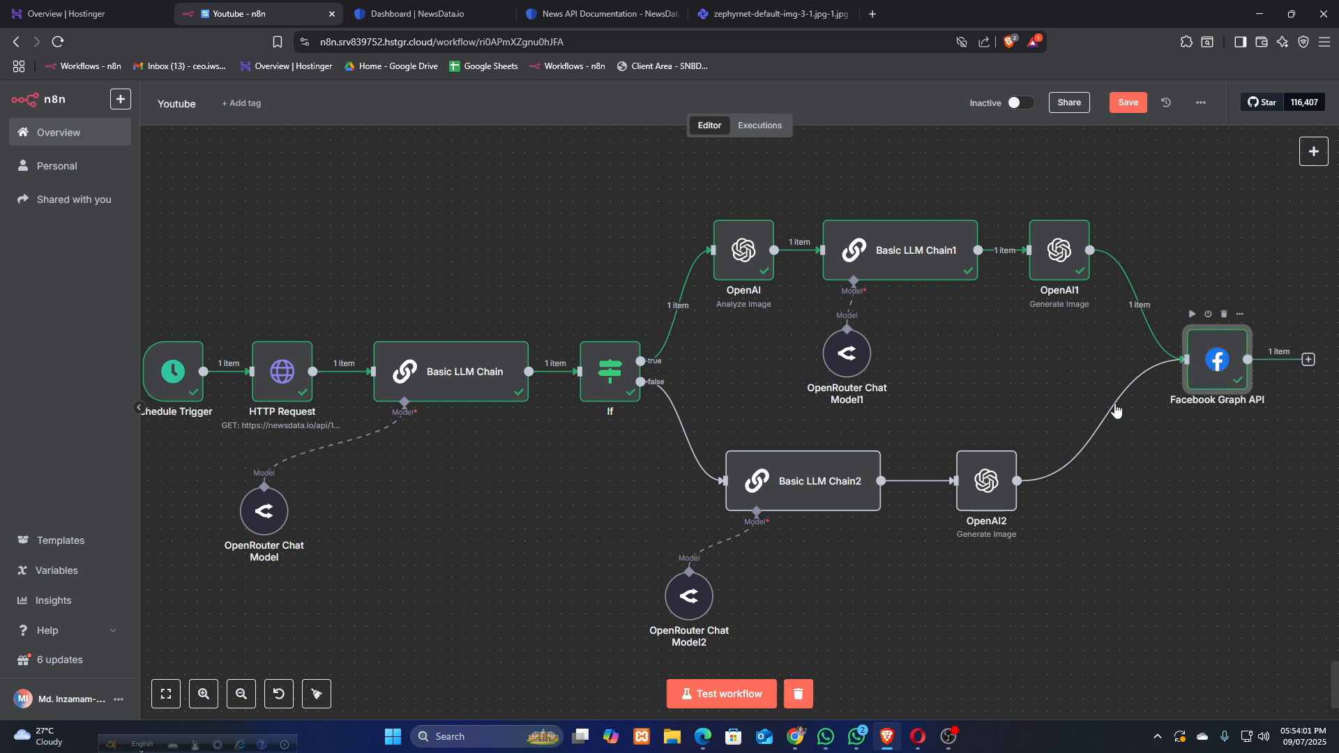
{"action": "left_click", "coordinate": [703, 736]}
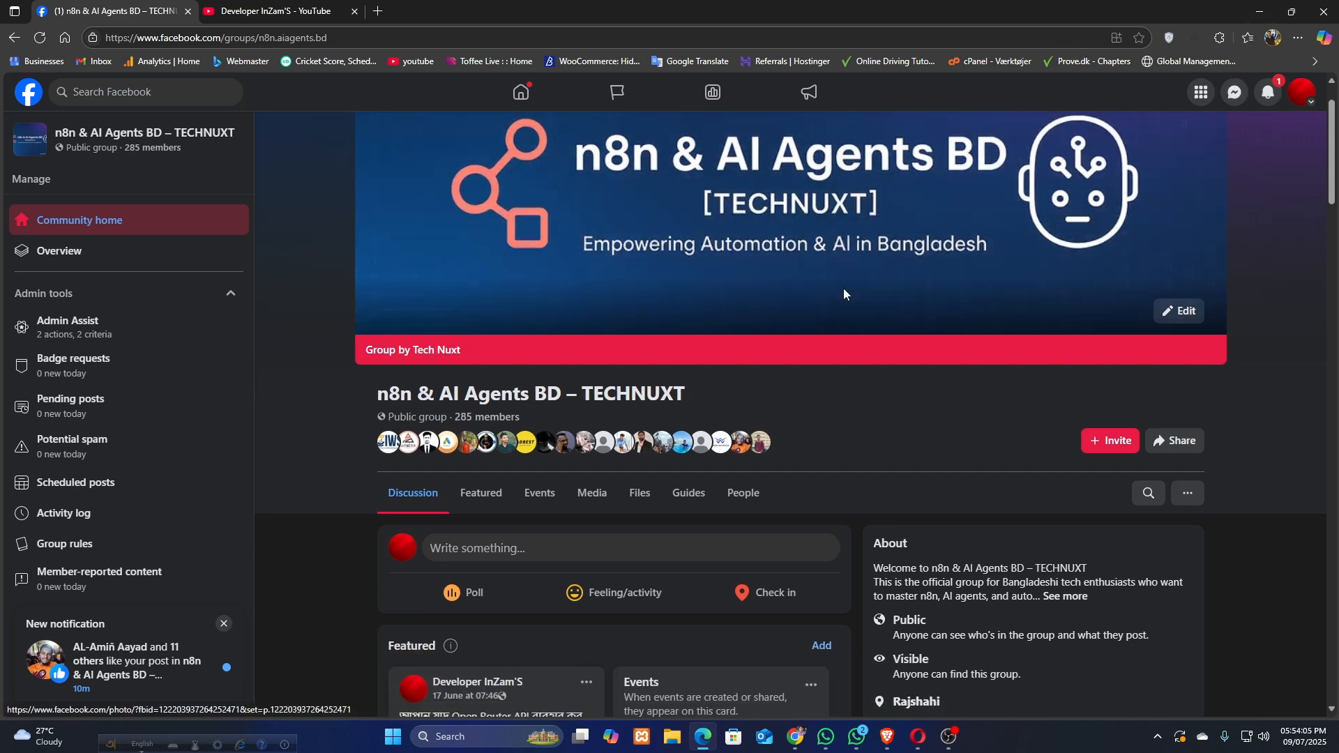
{"action": "scroll", "coordinate": [847, 287], "scroll_direction": "down", "scroll_amount": 7}
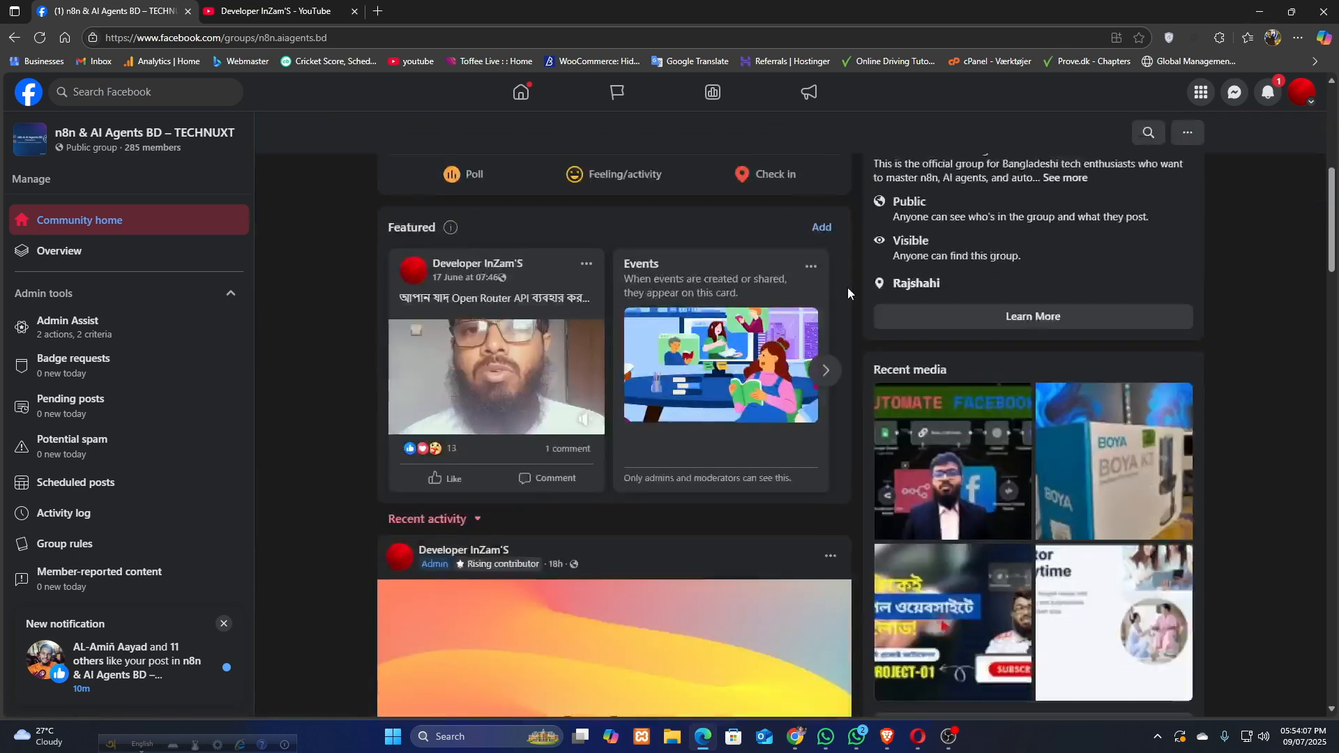
{"action": "scroll", "coordinate": [847, 287], "scroll_direction": "up", "scroll_amount": 7}
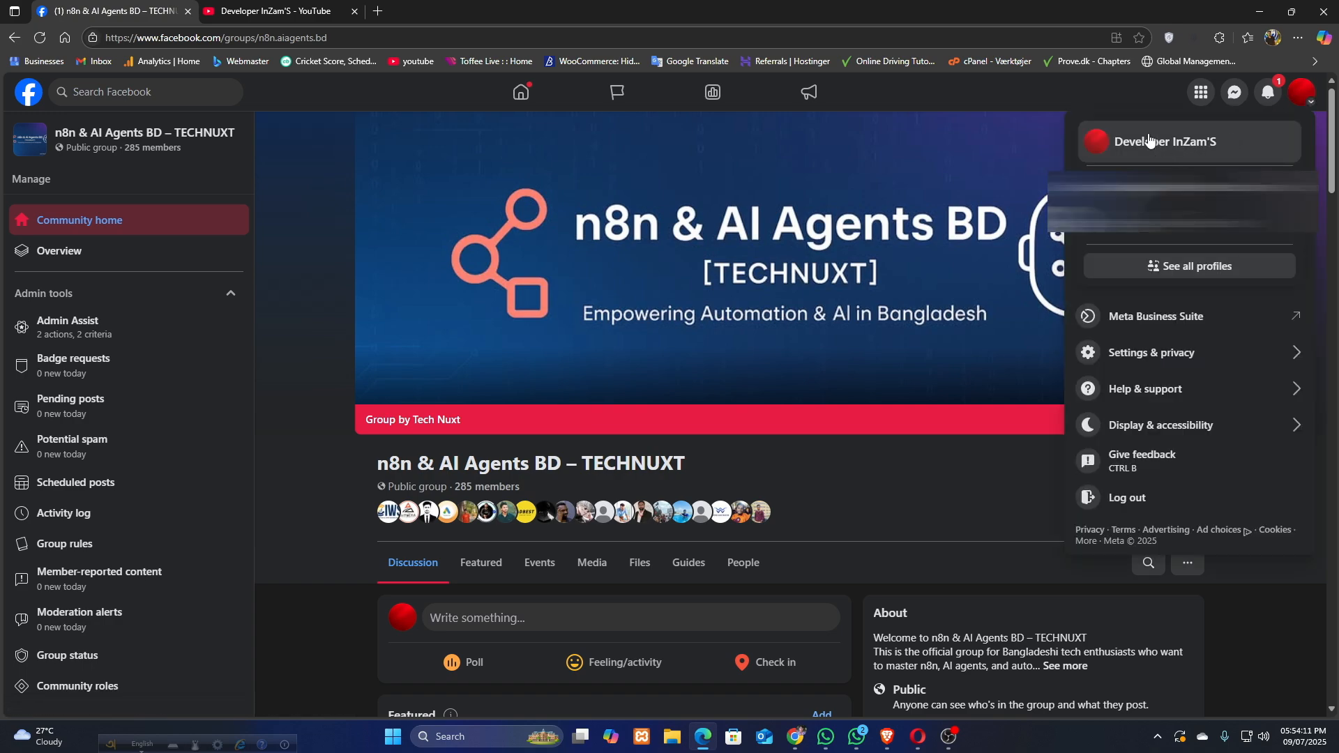
{"action": "left_click", "coordinate": [1165, 142]}
{"action": "scroll", "coordinate": [847, 194], "scroll_direction": "down", "scroll_amount": 5}
{"action": "scroll", "coordinate": [847, 201], "scroll_direction": "down", "scroll_amount": 6}
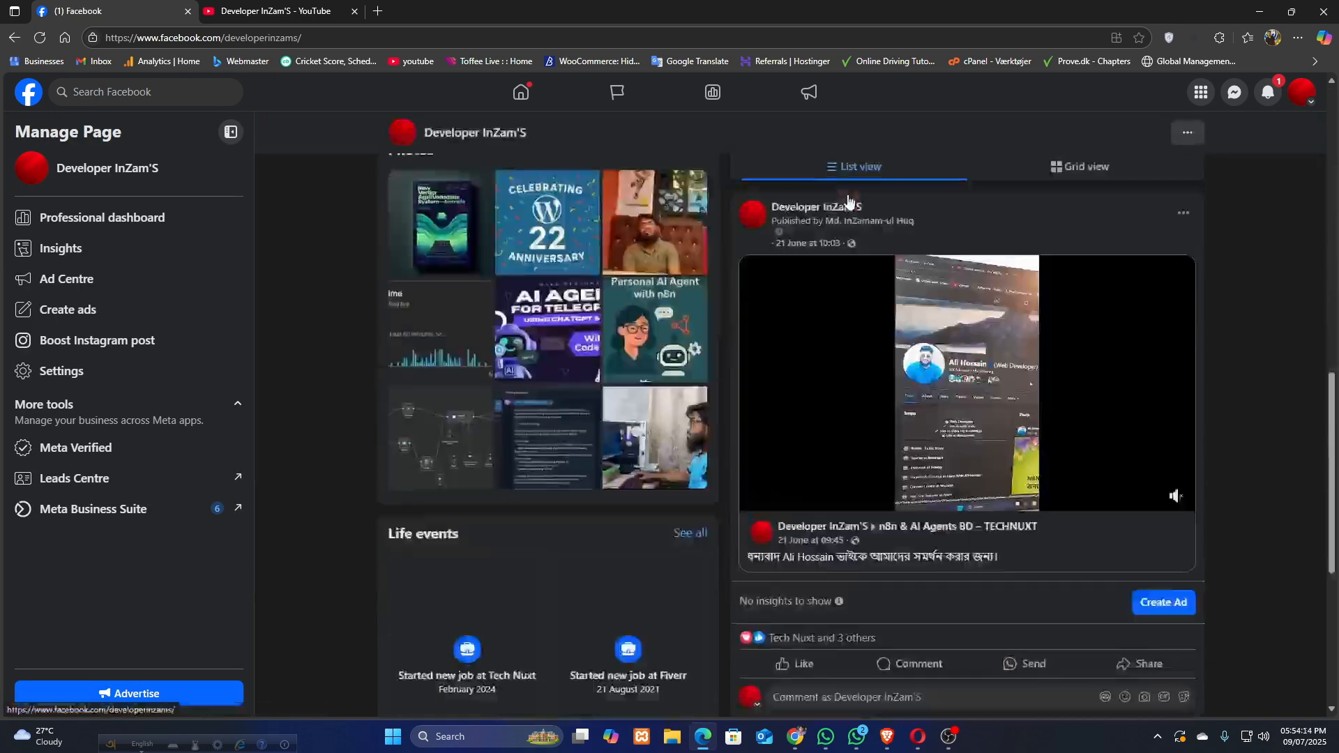
{"action": "scroll", "coordinate": [858, 314], "scroll_direction": "up", "scroll_amount": 3}
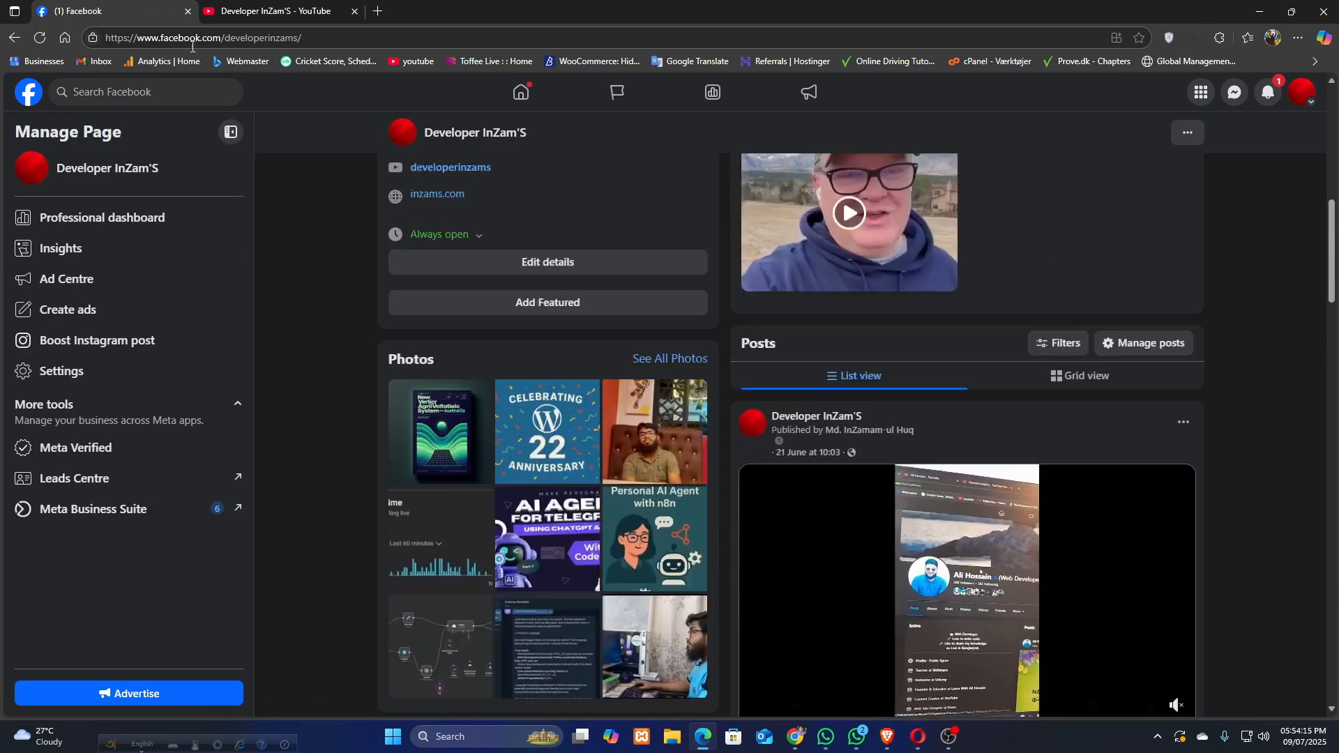
{"action": "left_click", "coordinate": [40, 37]}
Find the newly published post on the Facebook page, expand its full text and check the article and generated image.
{"action": "scroll", "coordinate": [295, 211], "scroll_direction": "down", "scroll_amount": 15}
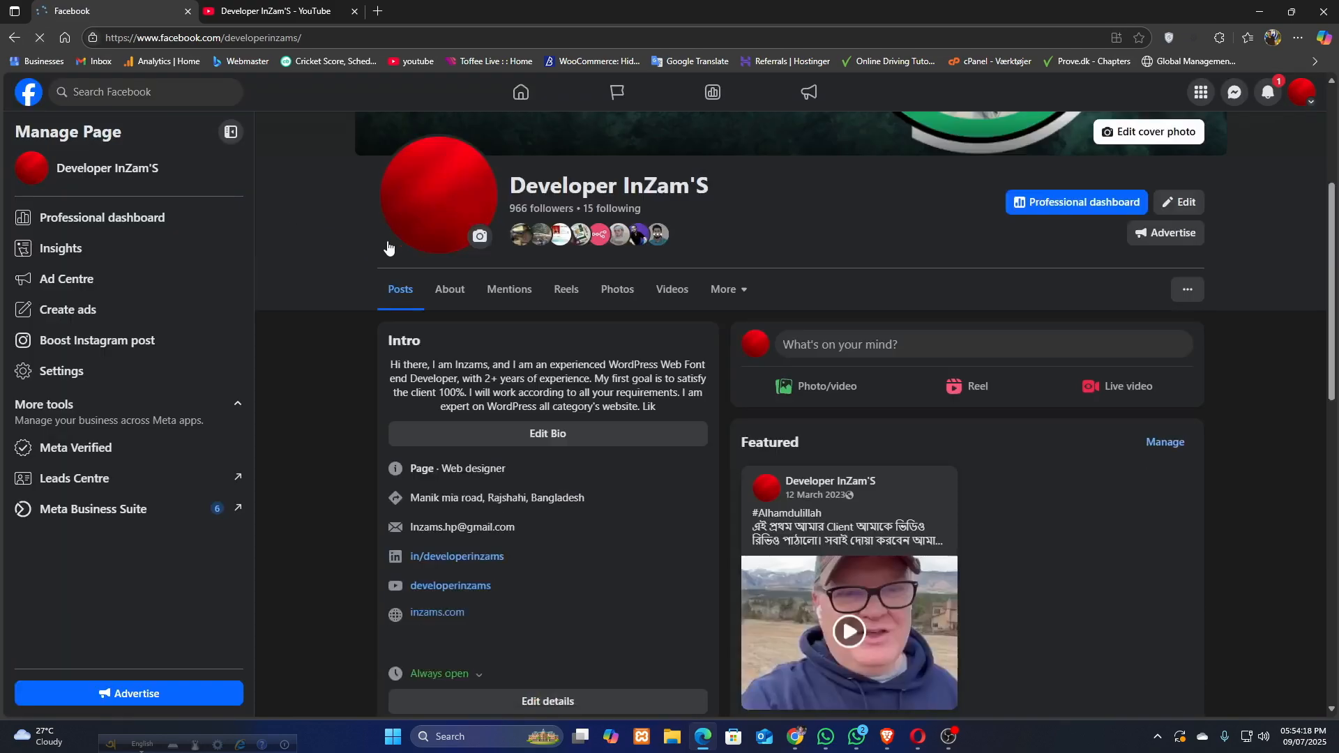
{"action": "scroll", "coordinate": [934, 389], "scroll_direction": "up", "scroll_amount": 2}
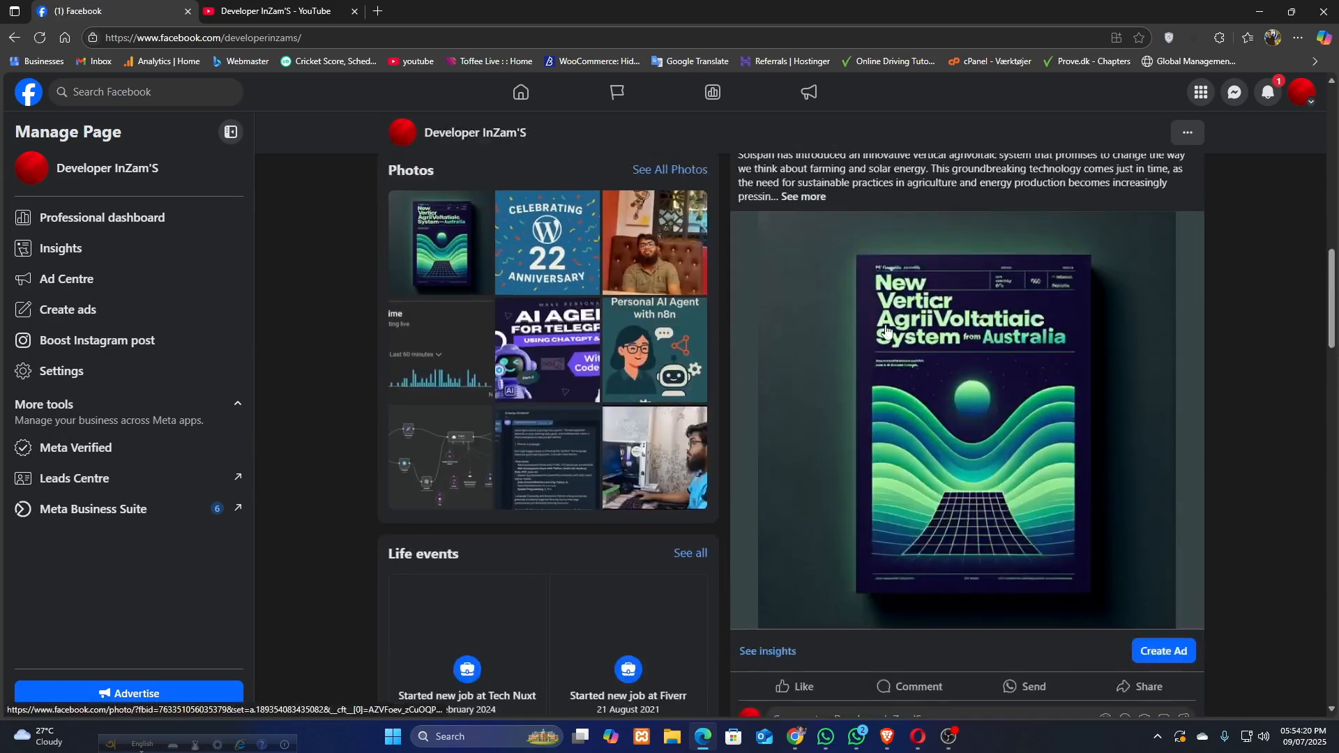
{"action": "scroll", "coordinate": [1001, 462], "scroll_direction": "up", "scroll_amount": 2}
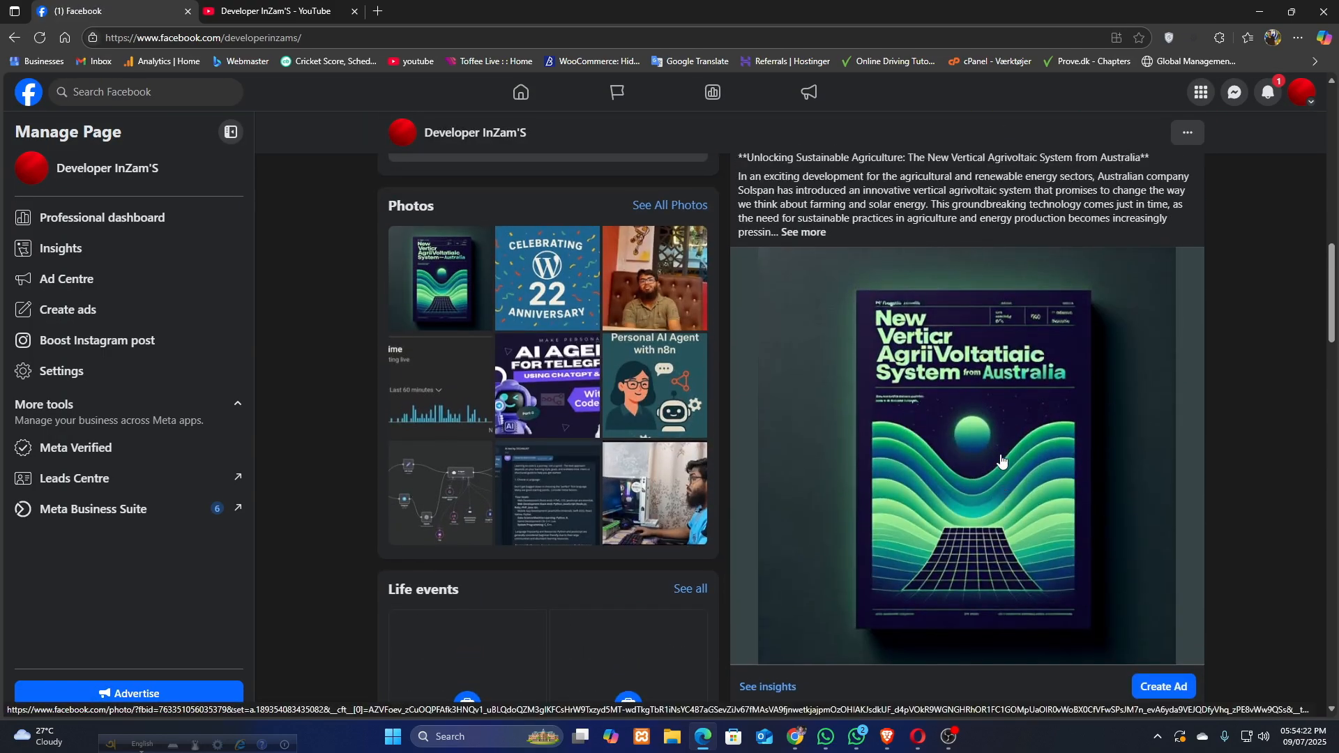
{"action": "left_click", "coordinate": [812, 335]}
{"action": "left_click_drag", "start_coordinate": [824, 296], "coordinate": [941, 652]}
{"action": "left_click", "coordinate": [872, 453]}
{"action": "scroll", "coordinate": [870, 448], "scroll_direction": "down", "scroll_amount": 5}
{"action": "scroll", "coordinate": [869, 449], "scroll_direction": "up", "scroll_amount": 2}
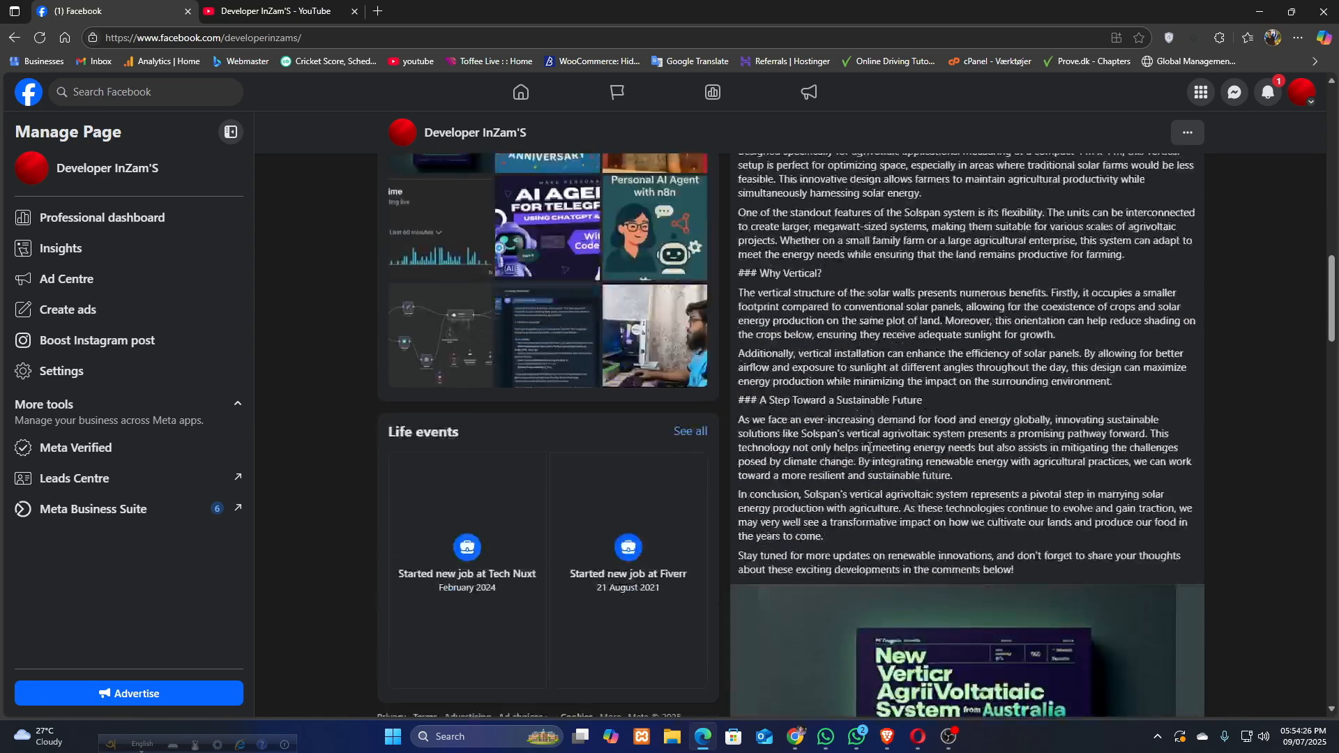
{"action": "scroll", "coordinate": [869, 449], "scroll_direction": "down", "scroll_amount": 2}
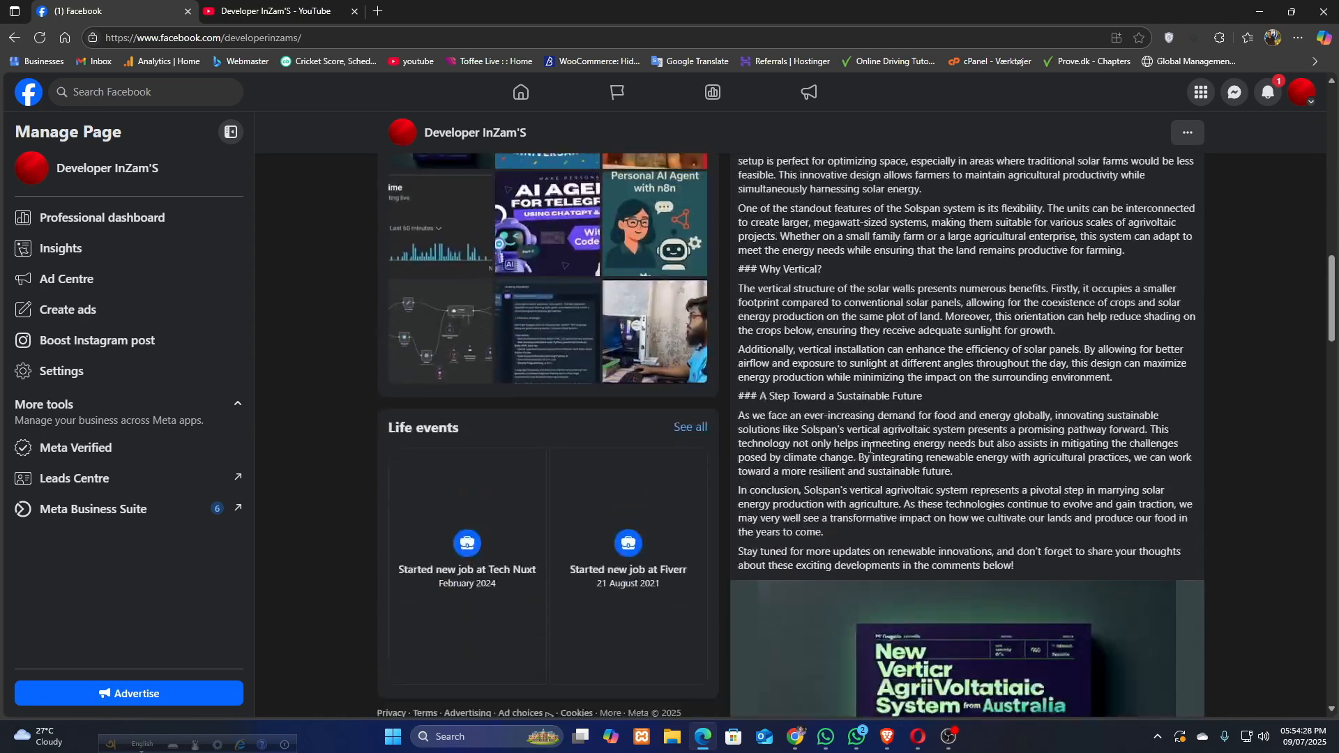
{"action": "scroll", "coordinate": [870, 449], "scroll_direction": "down", "scroll_amount": 8}
{"action": "scroll", "coordinate": [869, 446], "scroll_direction": "up", "scroll_amount": 8}
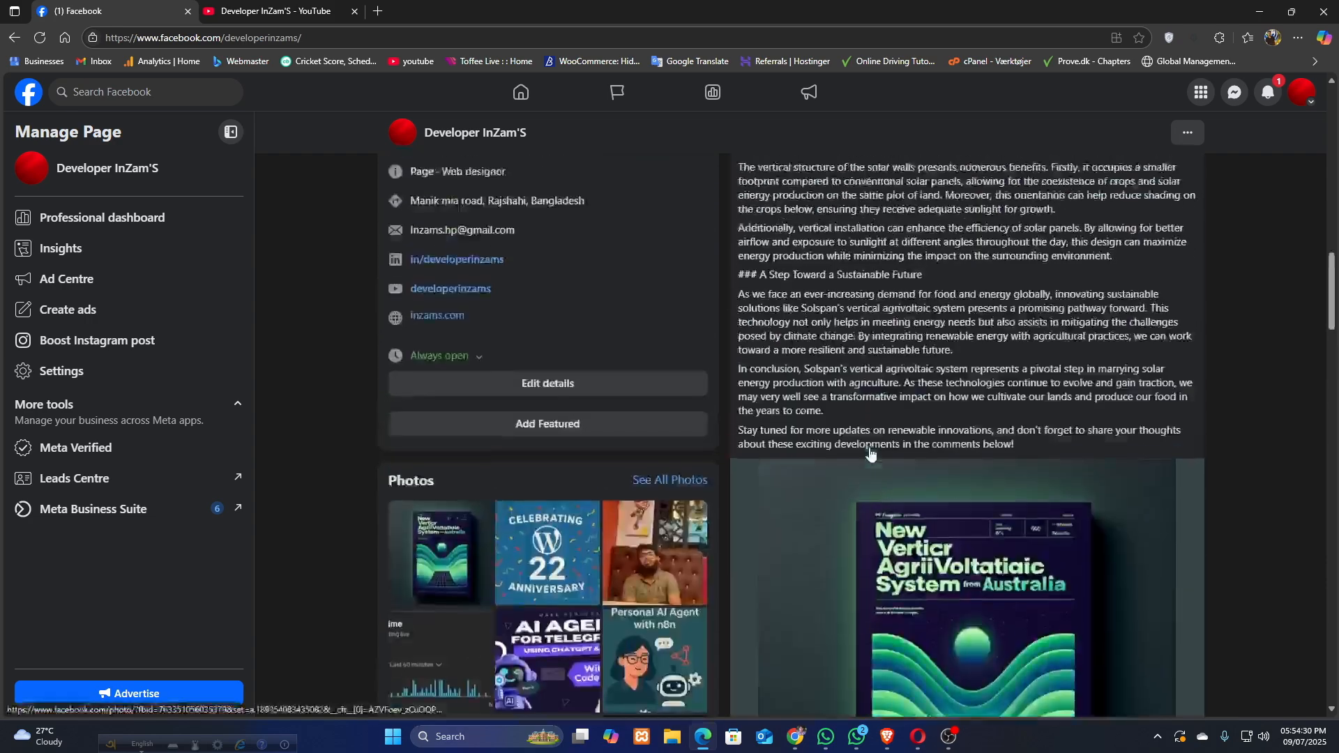
Review the published post's opening and closing paragraphs once more, then return to the n8n workflow.
{"action": "scroll", "coordinate": [869, 446], "scroll_direction": "down", "scroll_amount": 1}
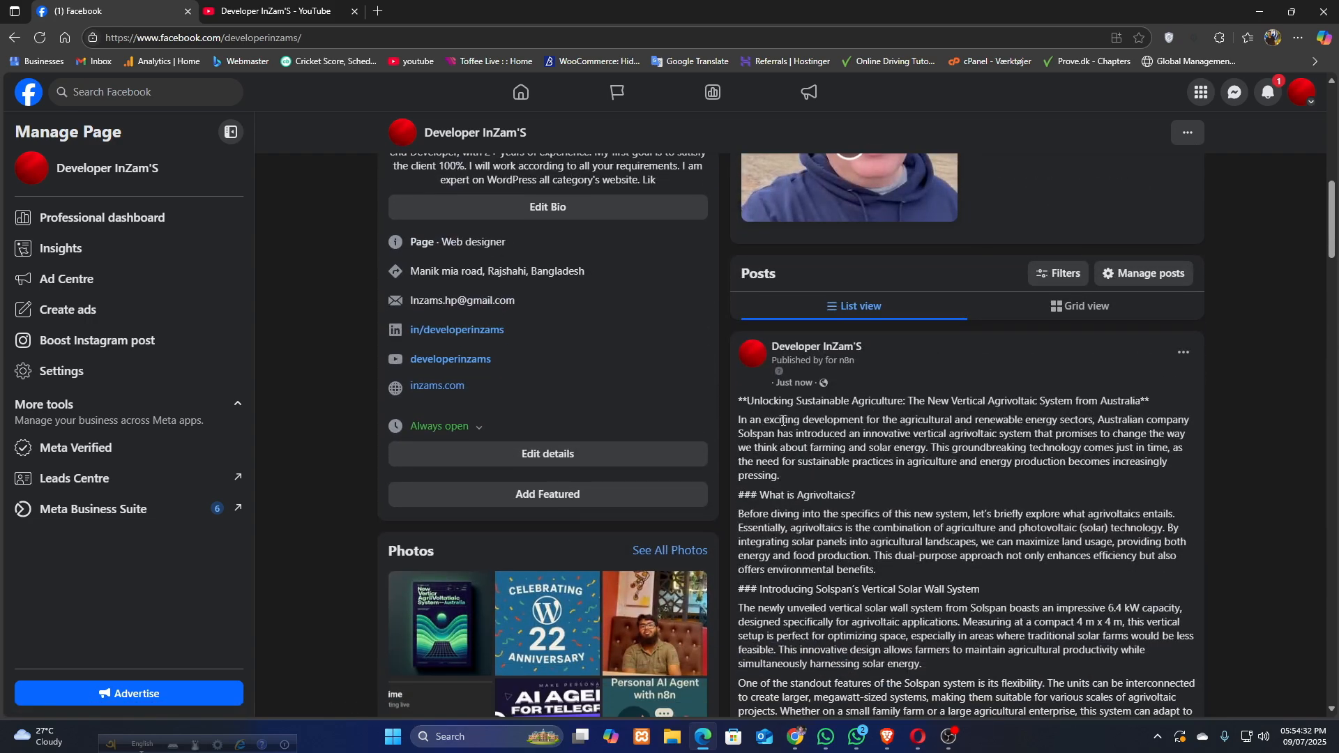
{"action": "left_click_drag", "start_coordinate": [784, 419], "coordinate": [827, 496]}
{"action": "left_click", "coordinate": [848, 543]}
{"action": "scroll", "coordinate": [844, 531], "scroll_direction": "down", "scroll_amount": 4}
{"action": "scroll", "coordinate": [844, 531], "scroll_direction": "down", "scroll_amount": 5}
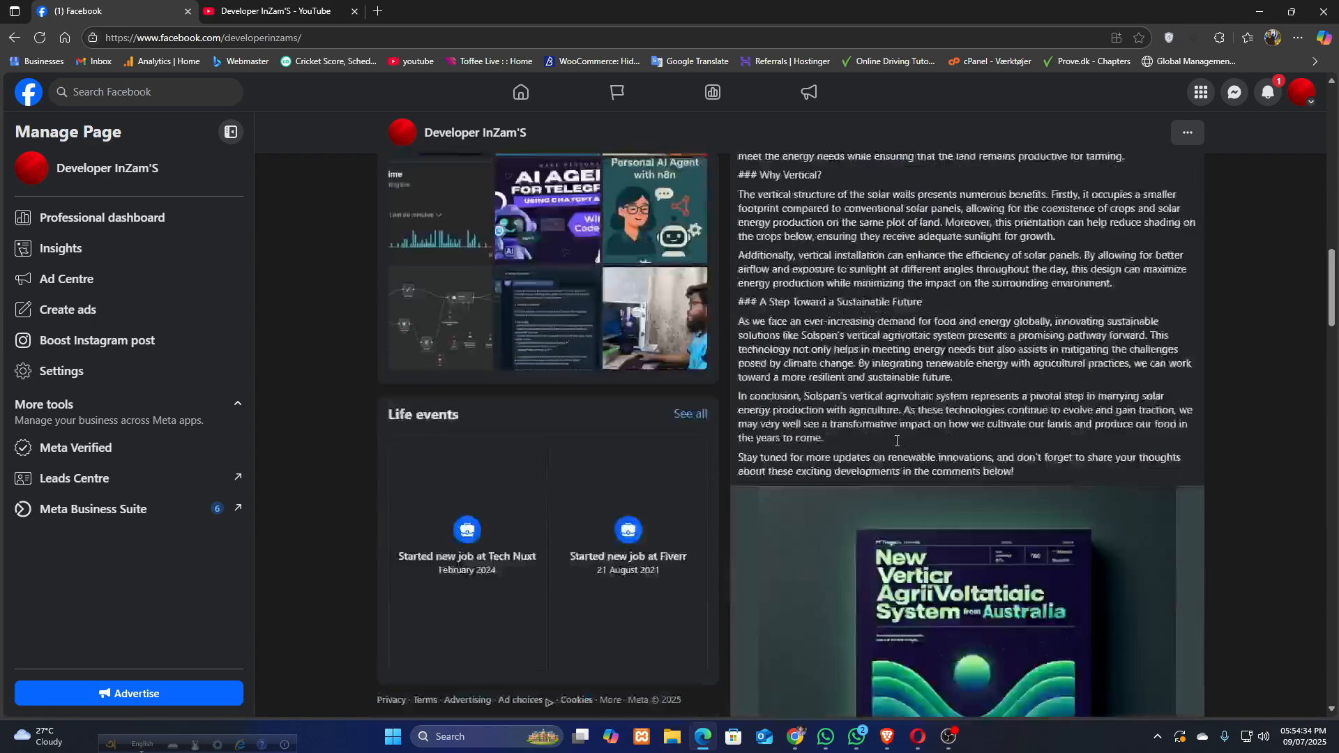
{"action": "left_click_drag", "start_coordinate": [739, 262], "coordinate": [1189, 367]}
{"action": "left_click", "coordinate": [852, 393]}
{"action": "scroll", "coordinate": [852, 393], "scroll_direction": "up", "scroll_amount": 10}
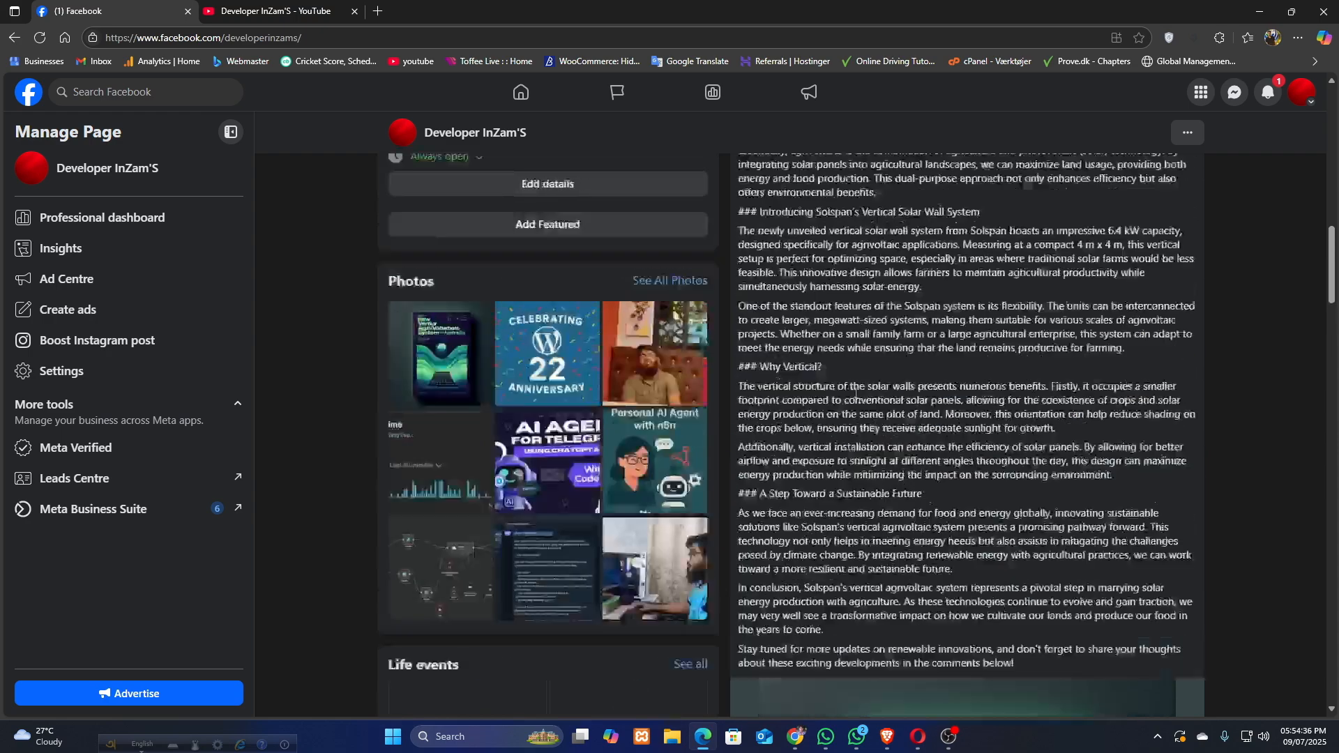
{"action": "left_click", "coordinate": [1259, 11]}
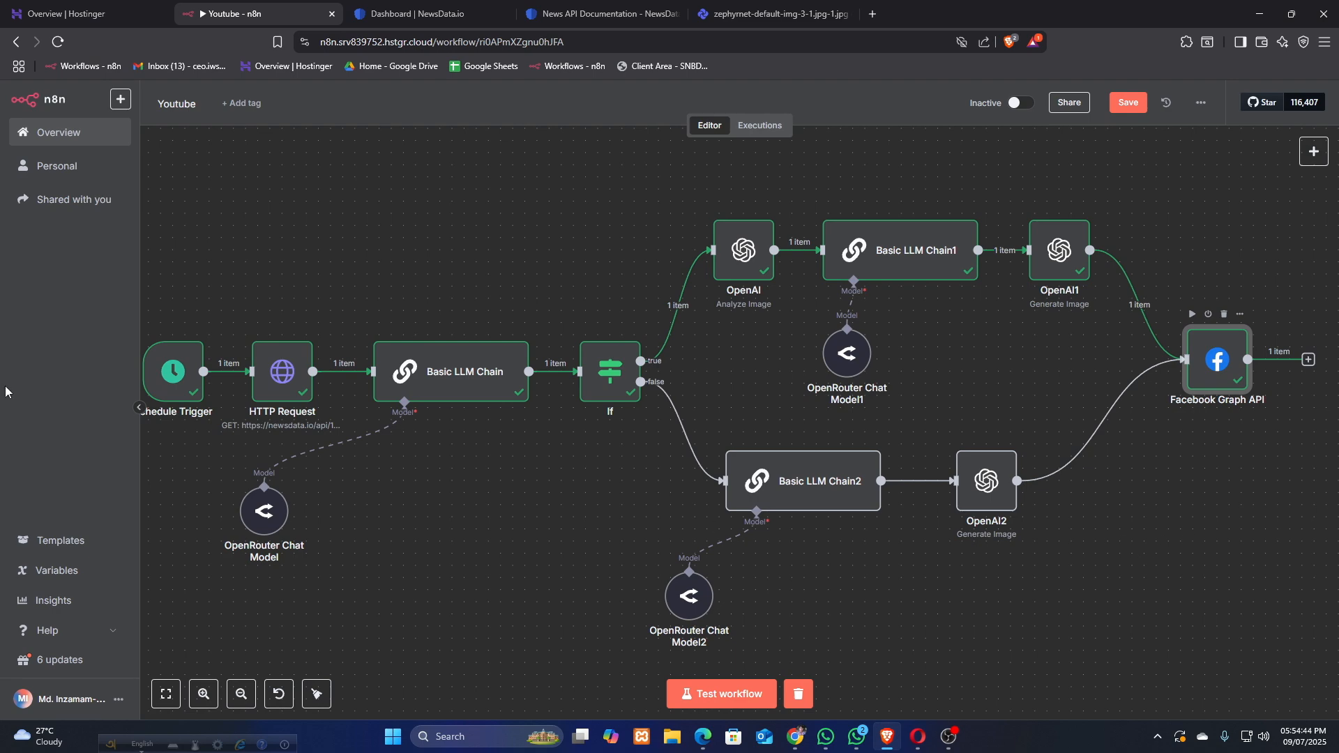
Examine the Schedule Trigger's interval options, close the node and save the workflow.
{"action": "double_click", "coordinate": [189, 373]}
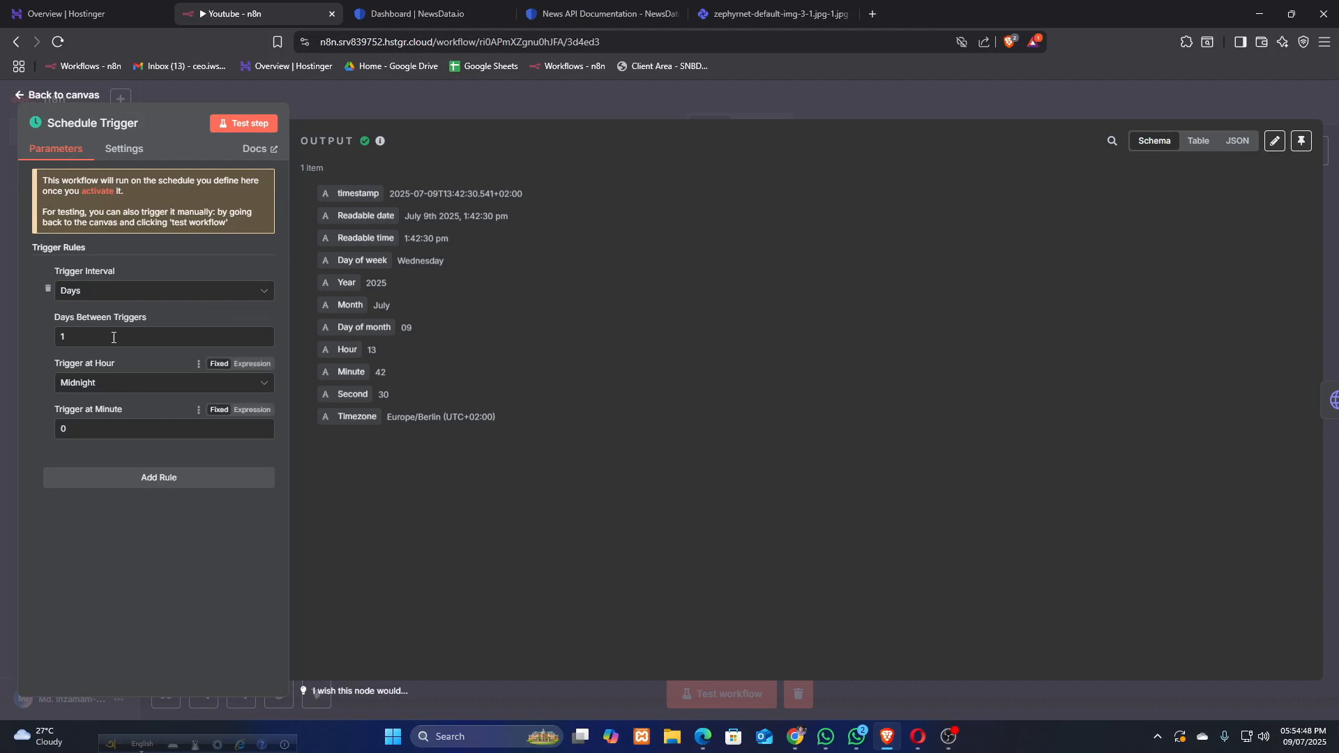
{"action": "left_click", "coordinate": [98, 295]}
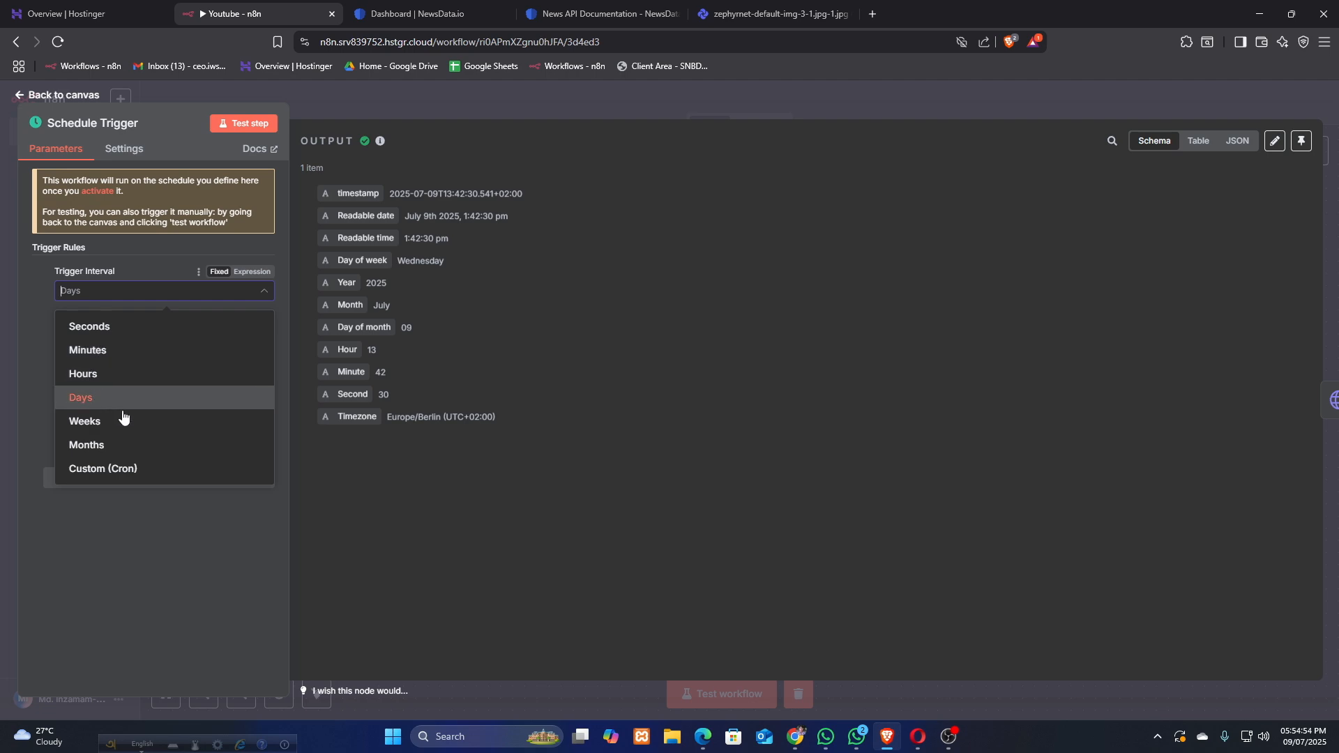
{"action": "left_click", "coordinate": [165, 538]}
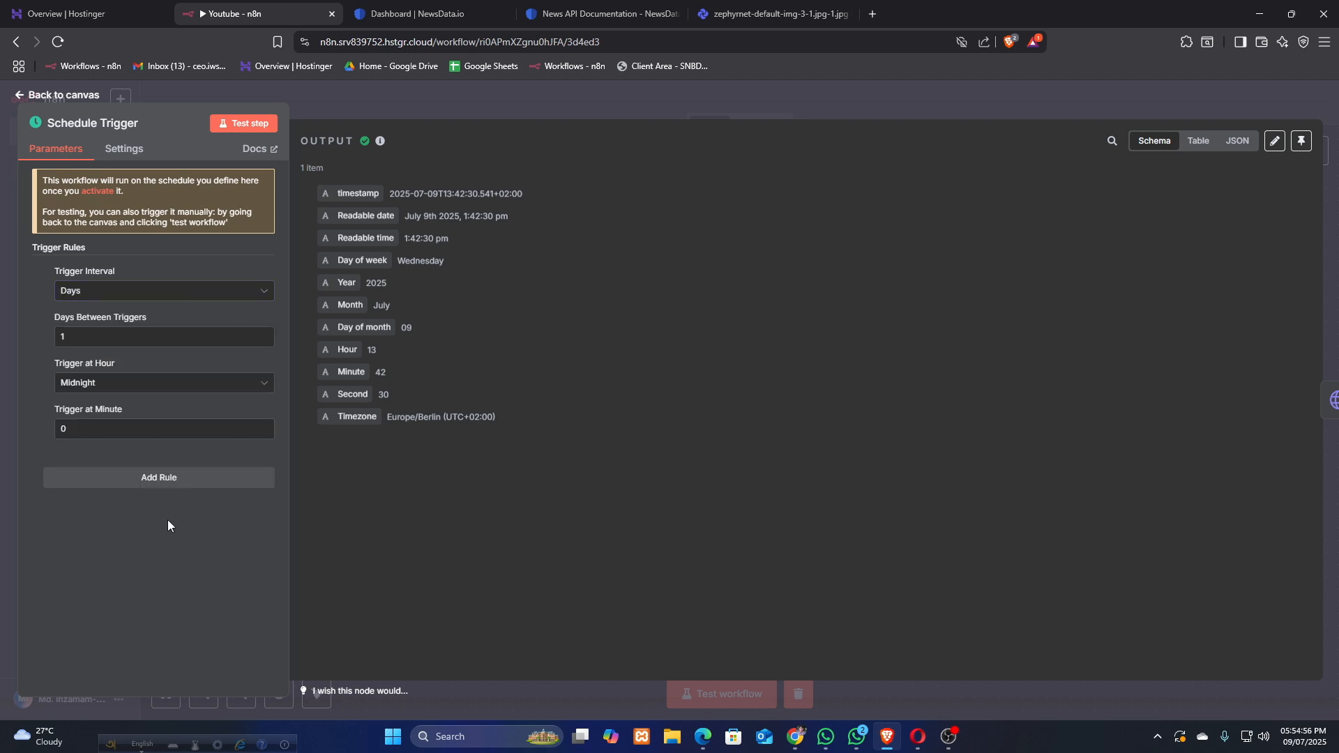
{"action": "left_click", "coordinate": [385, 110]}
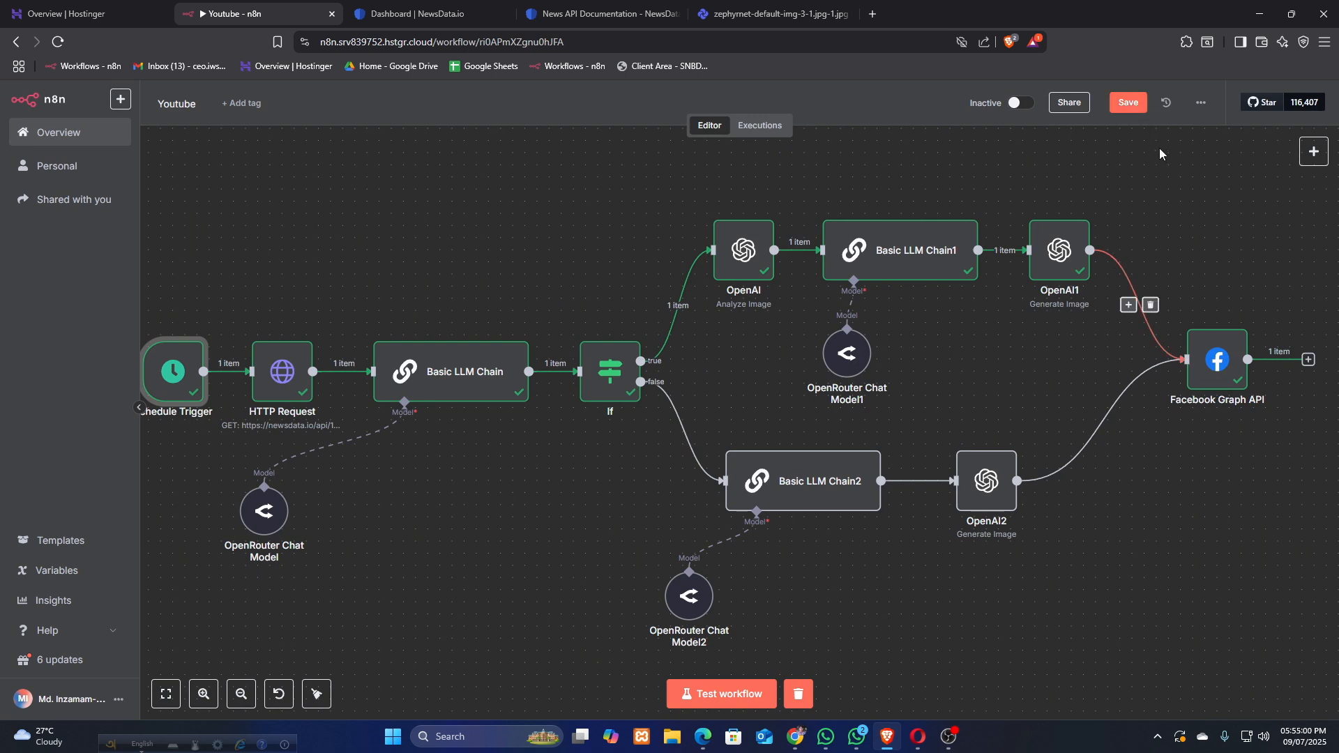
{"action": "left_click", "coordinate": [1129, 104]}
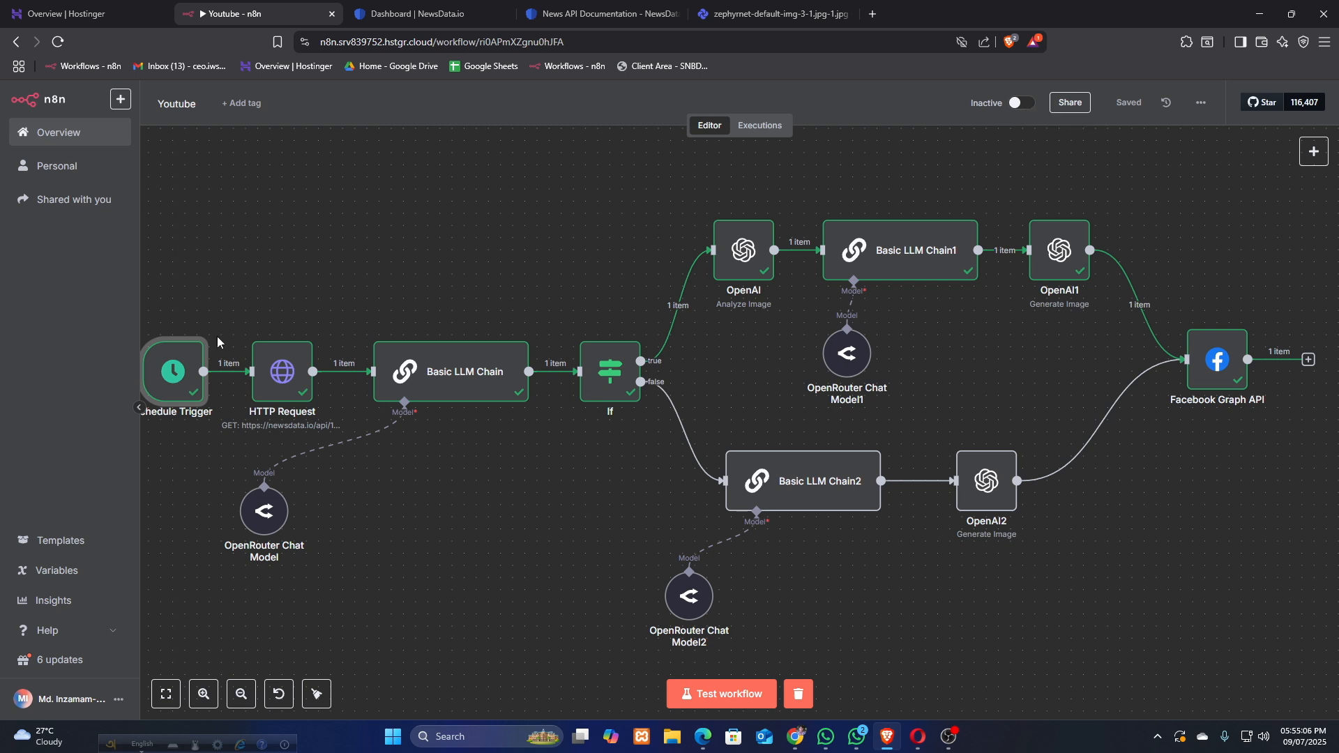
{"action": "left_click_drag", "start_coordinate": [220, 218], "coordinate": [1149, 600]}
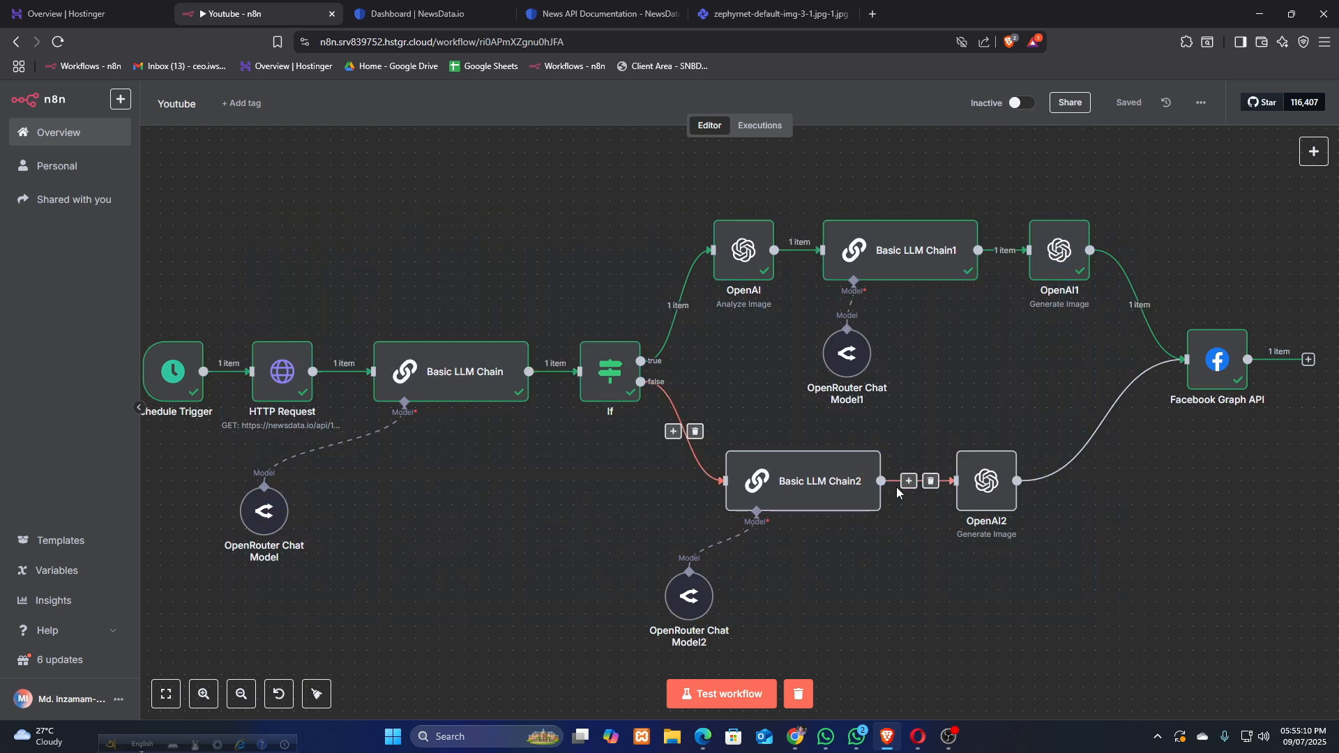
Check the refreshed API credit usage on the NewsData.io dashboard, then return to the n8n workflow.
{"action": "left_click", "coordinate": [433, 16]}
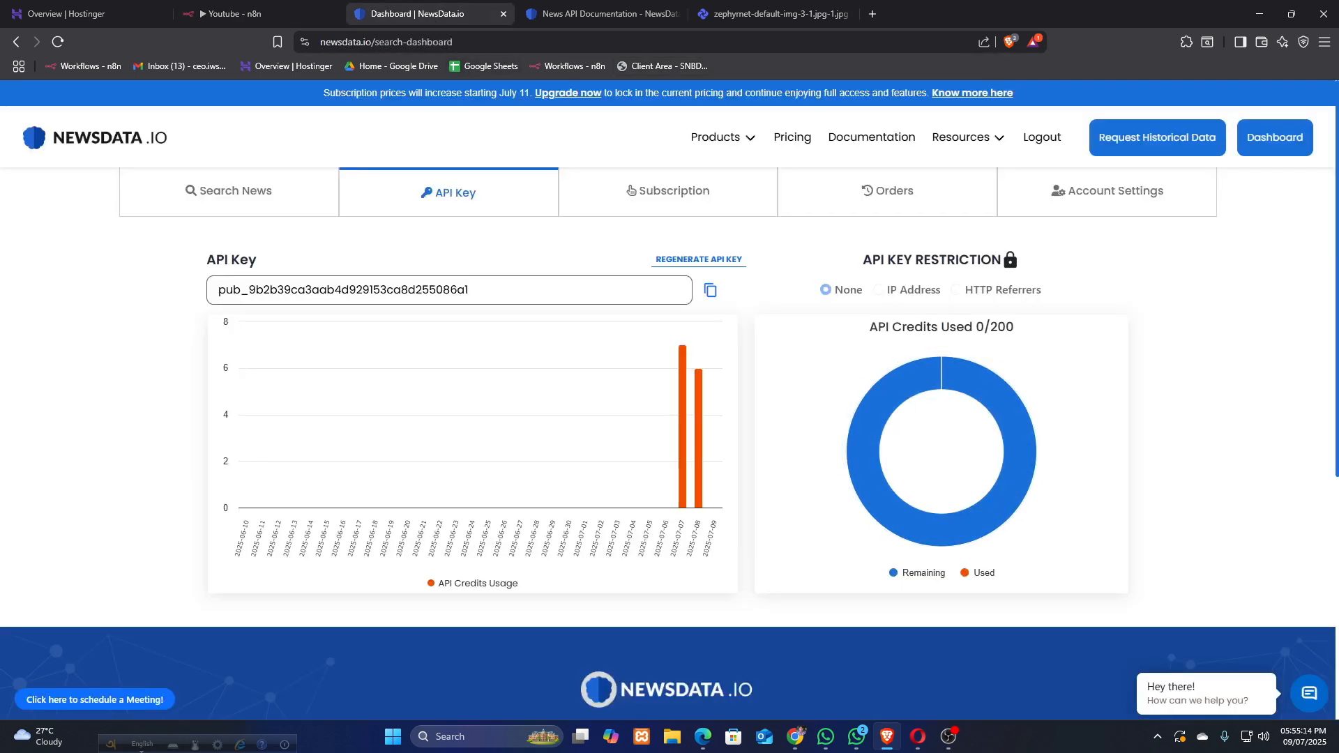
{"action": "left_click", "coordinate": [57, 43]}
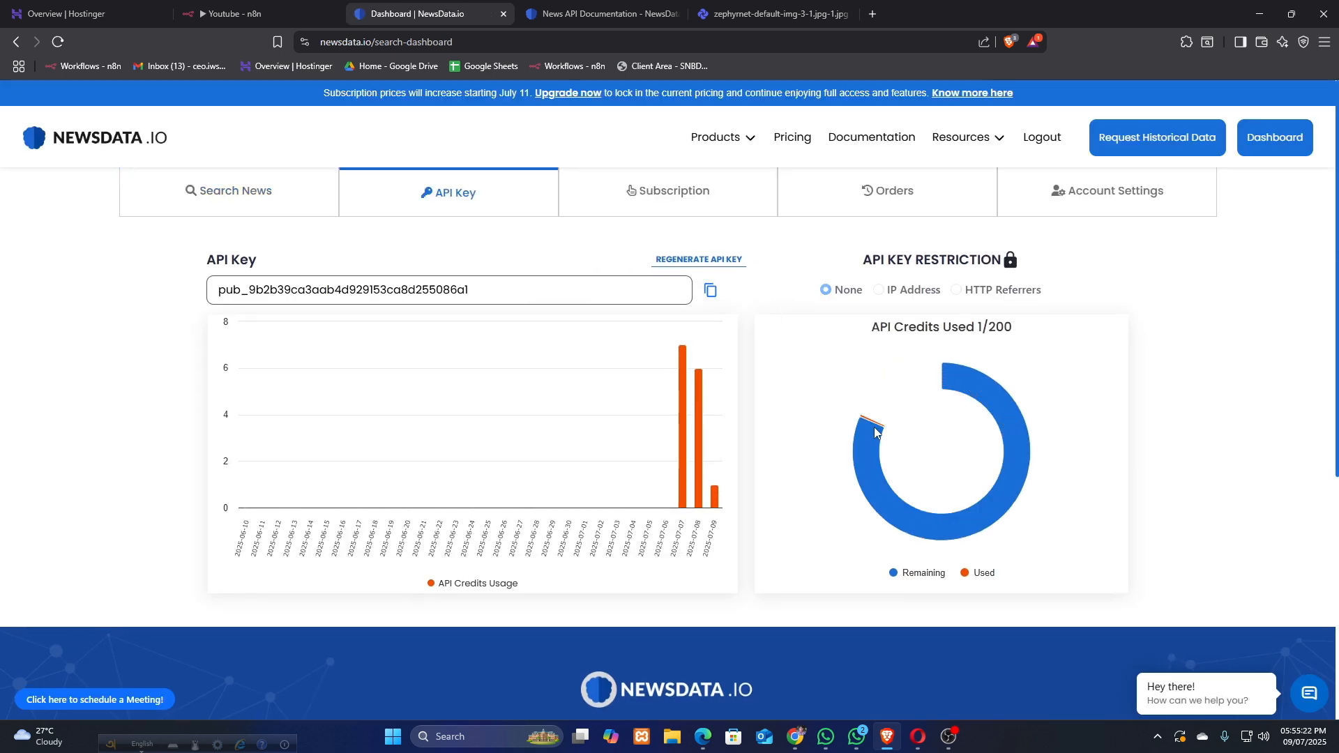
{"action": "mouse_move", "coordinate": [877, 440]}
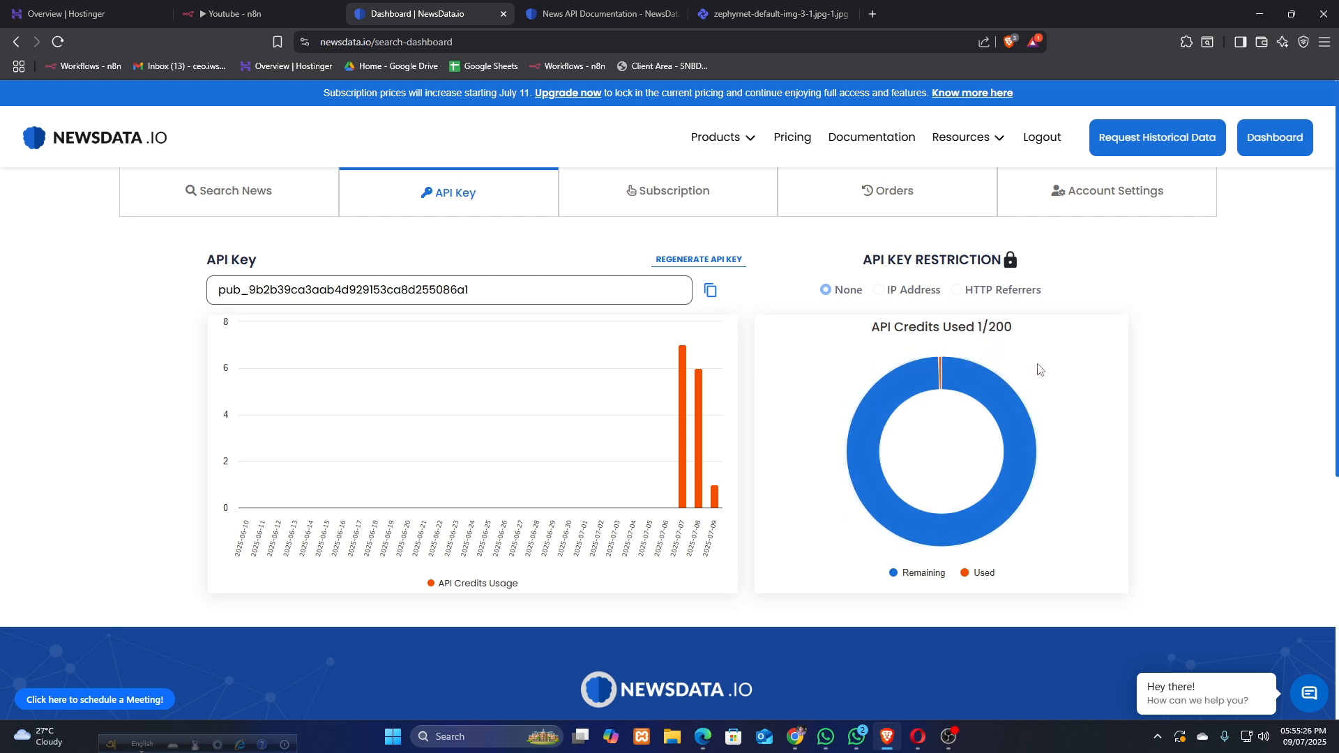
{"action": "scroll", "coordinate": [994, 437], "scroll_direction": "down", "scroll_amount": 1}
{"action": "scroll", "coordinate": [790, 376], "scroll_direction": "up", "scroll_amount": 1}
{"action": "left_click", "coordinate": [230, 14]}
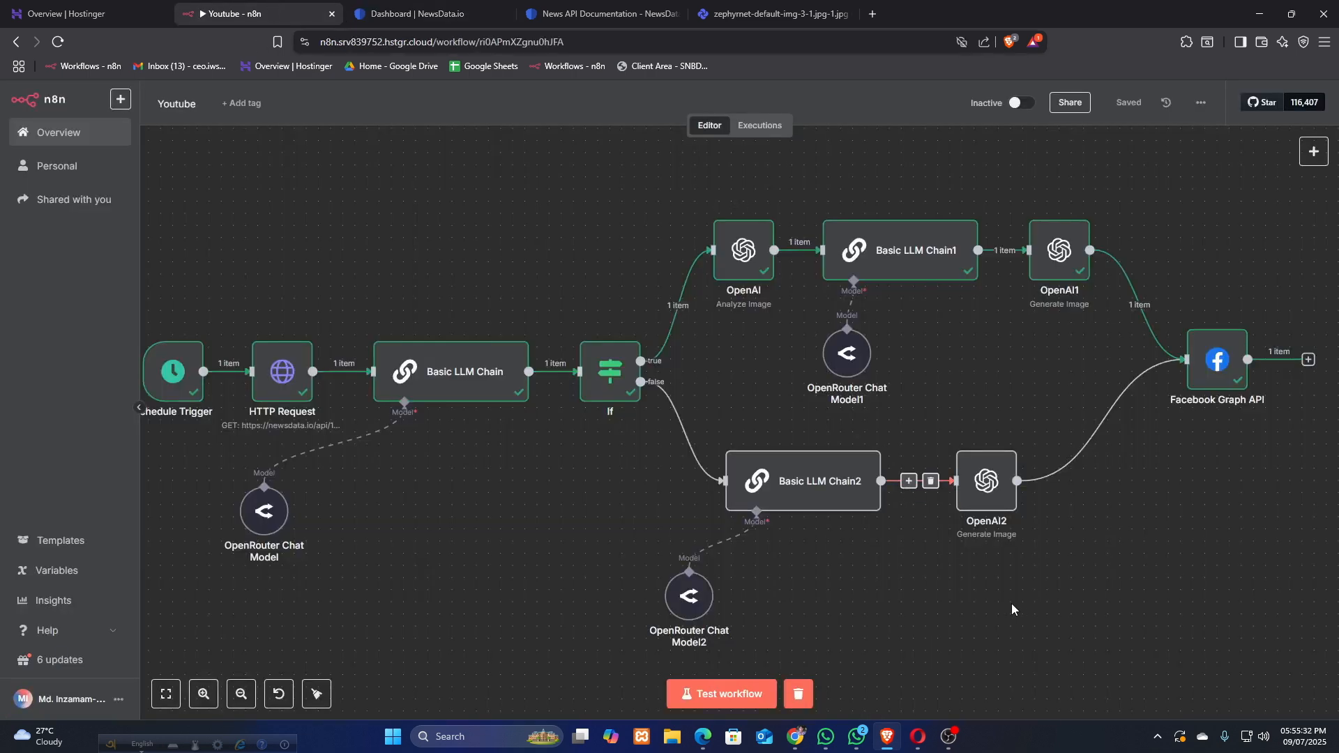
Clear the previous execution data from the canvas and run a fresh test of the whole workflow.
{"action": "scroll", "coordinate": [998, 620], "scroll_direction": "down", "scroll_amount": 1}
{"action": "scroll", "coordinate": [997, 621], "scroll_direction": "up", "scroll_amount": 2}
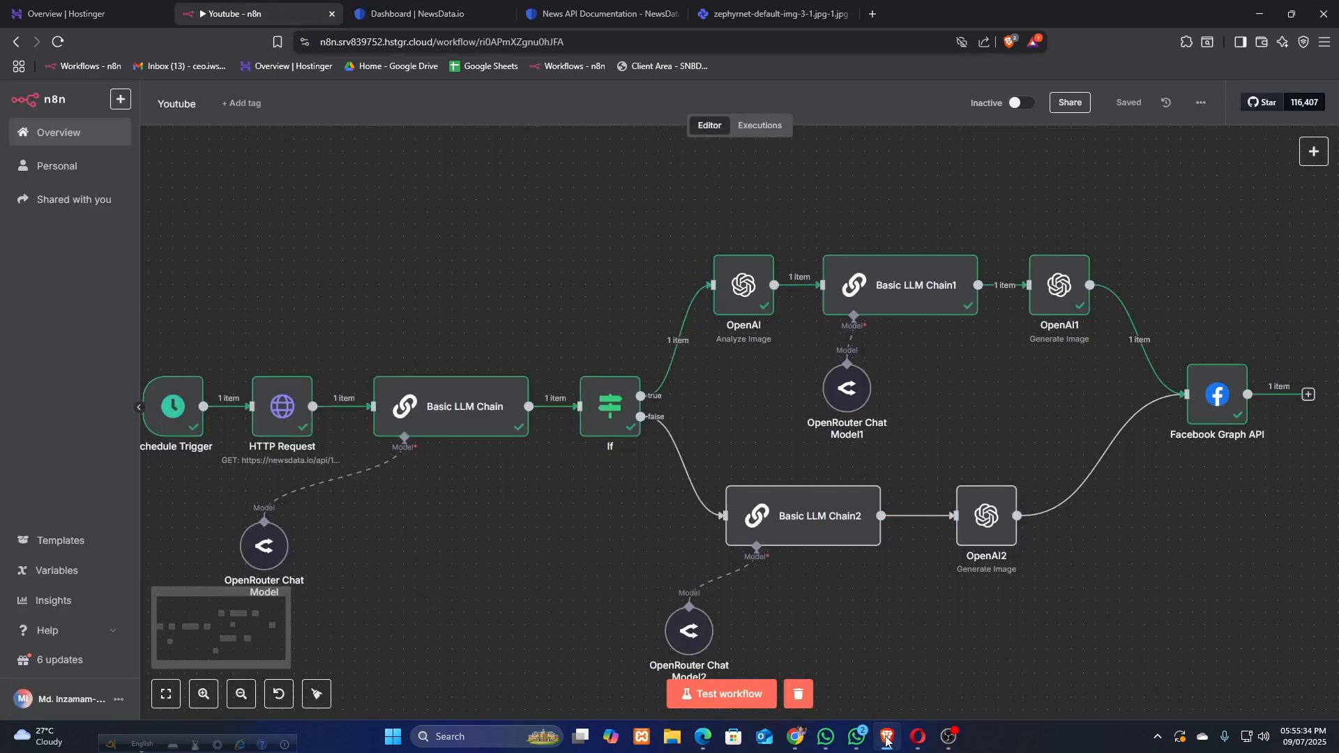
{"action": "scroll", "coordinate": [901, 542], "scroll_direction": "down", "scroll_amount": 2}
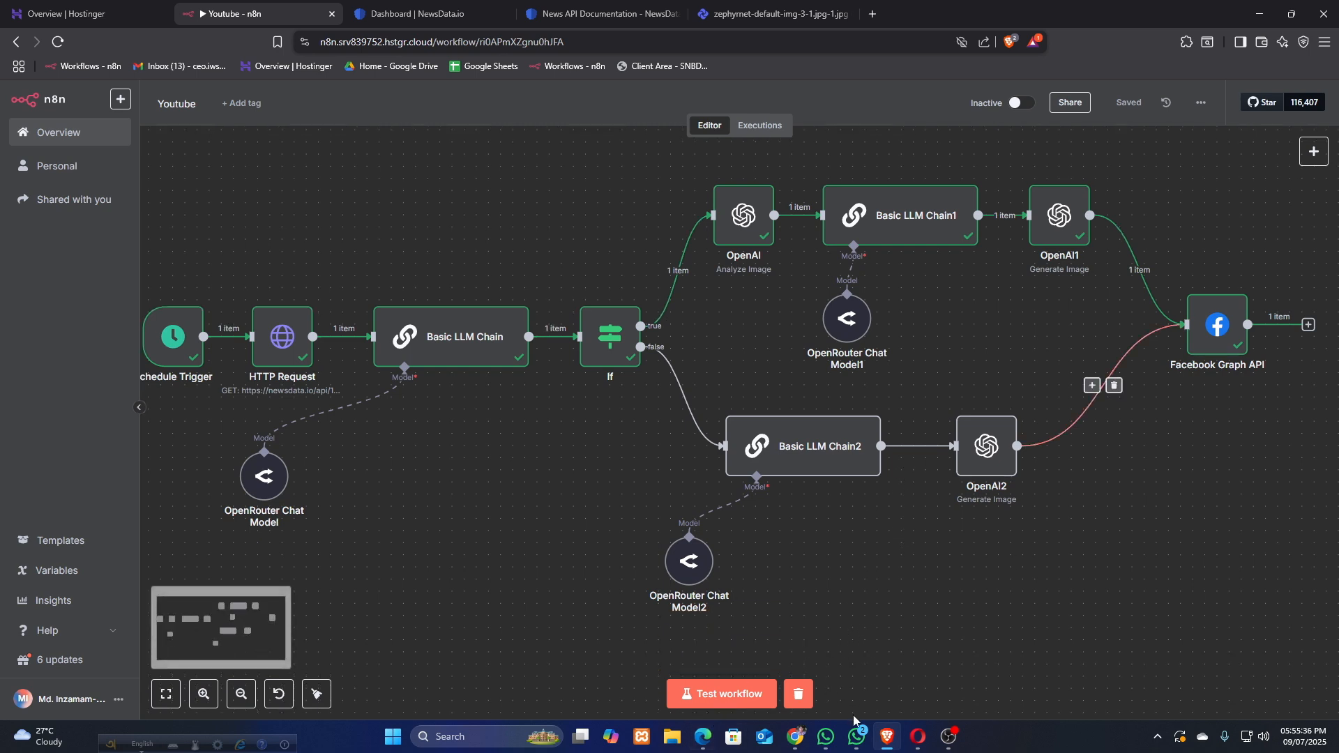
{"action": "left_click", "coordinate": [799, 694]}
{"action": "scroll", "coordinate": [1067, 610], "scroll_direction": "up", "scroll_amount": 2}
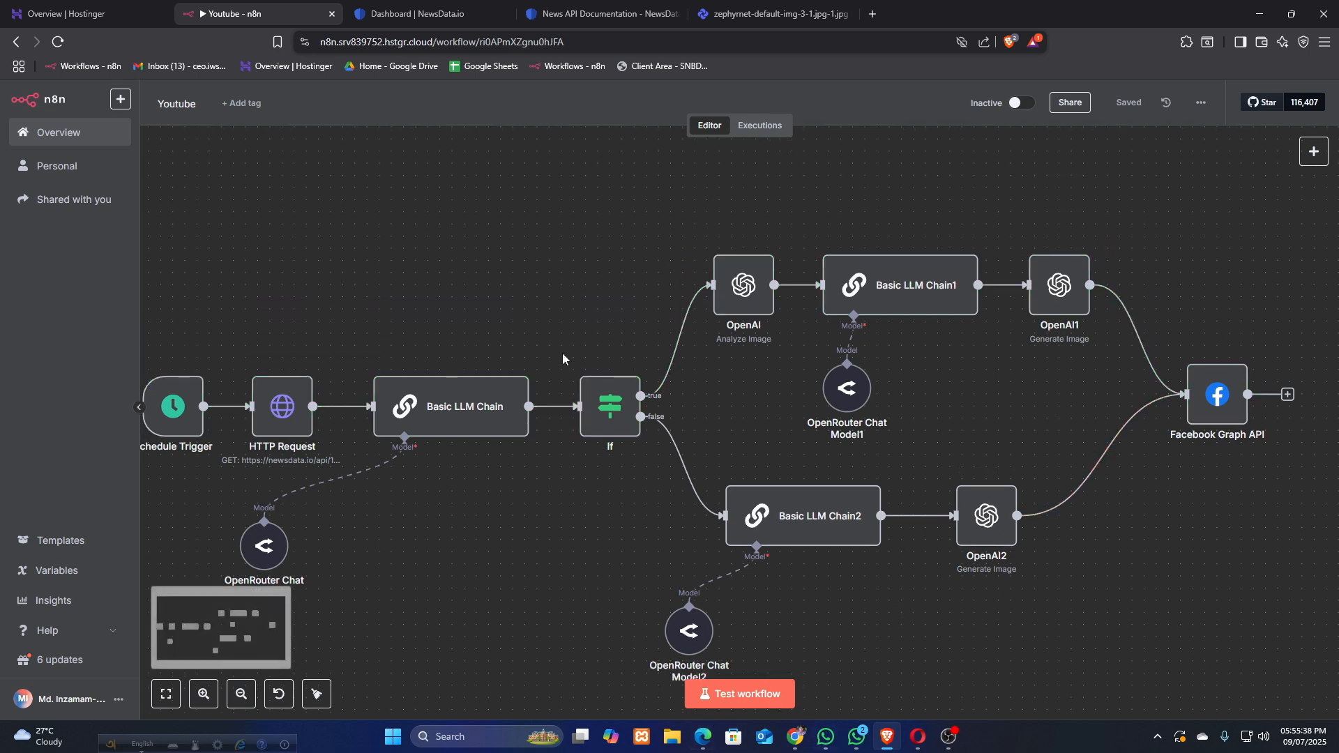
{"action": "scroll", "coordinate": [986, 316], "scroll_direction": "down", "scroll_amount": 1}
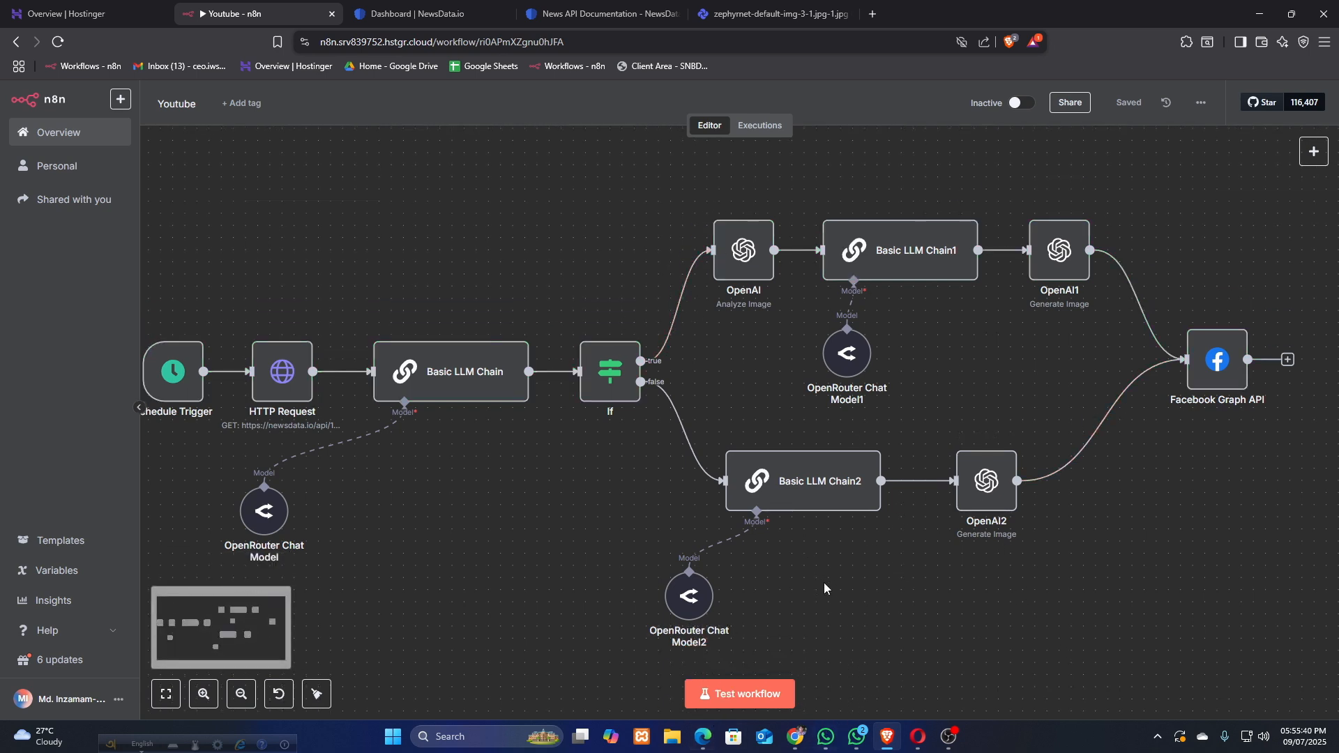
{"action": "left_click", "coordinate": [740, 694]}
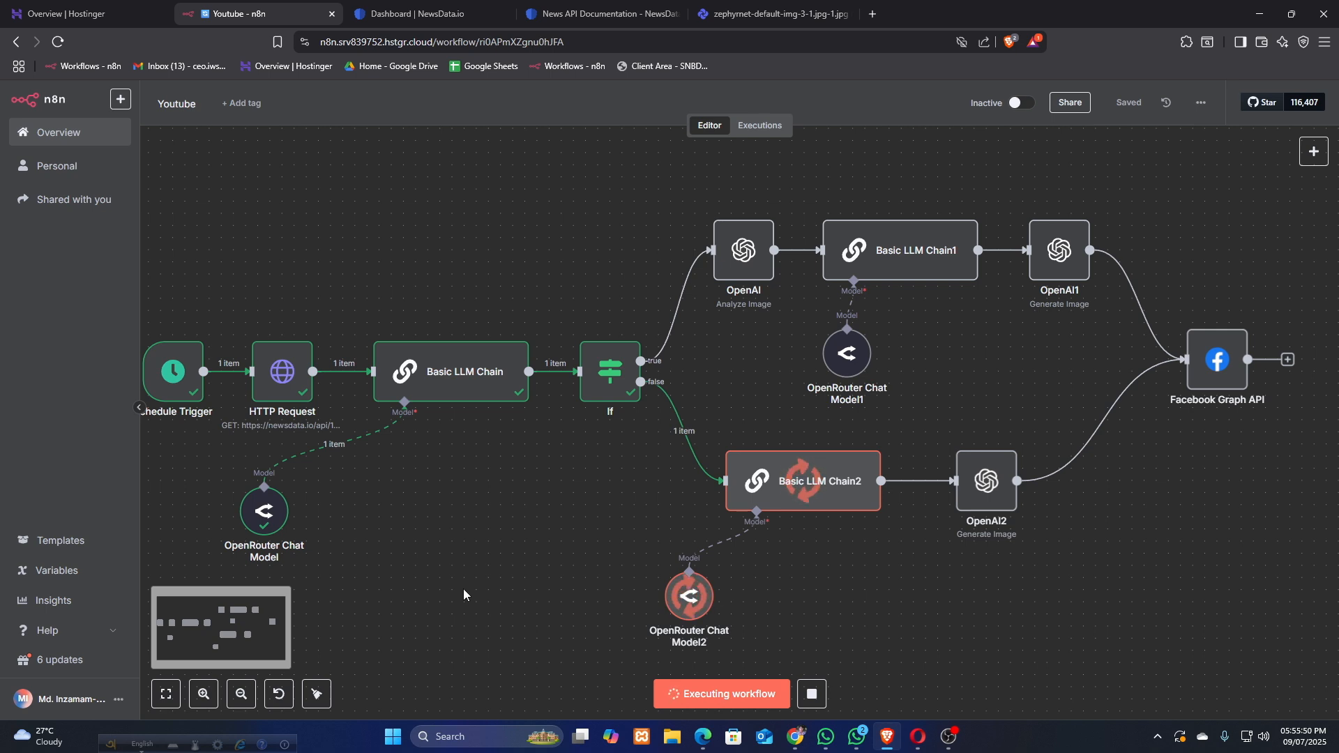
Open the OpenAI2 node, view the generated image in its binary output and return to the canvas.
{"action": "mouse_move", "coordinate": [992, 499]}
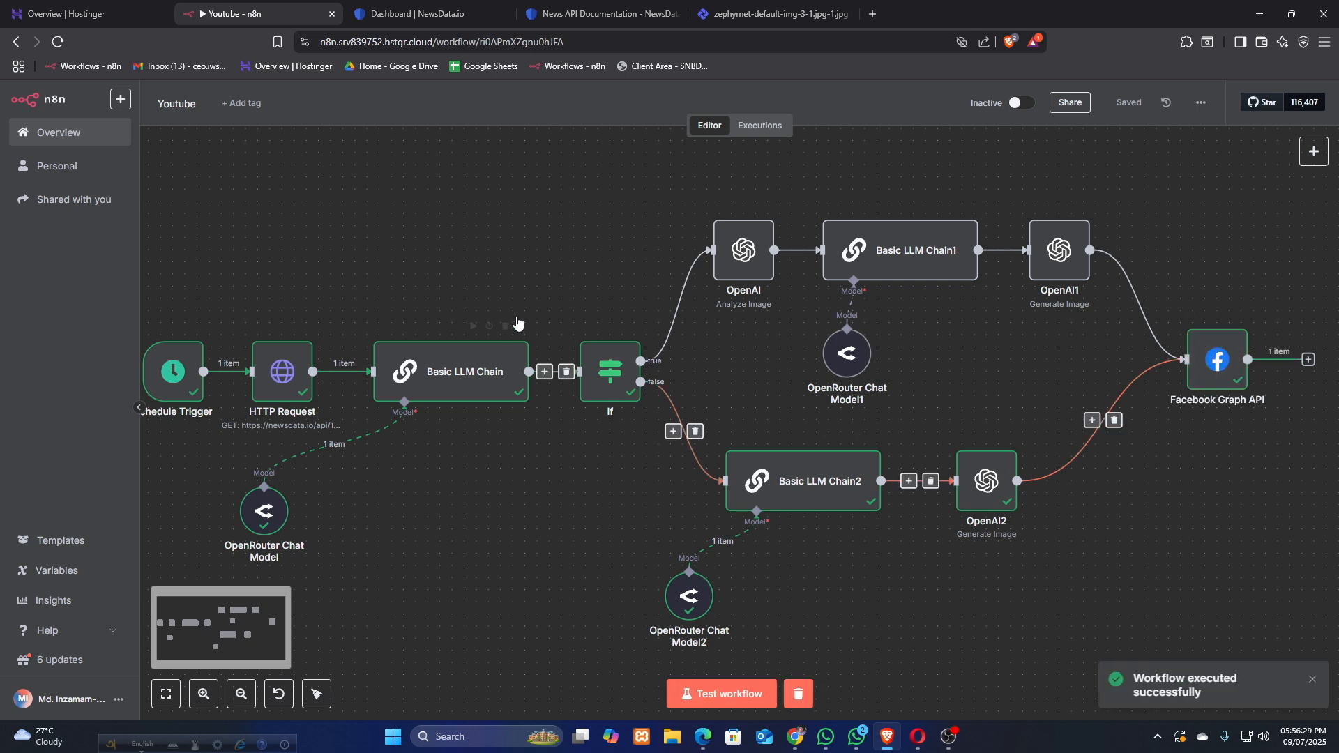
{"action": "double_click", "coordinate": [1002, 498]}
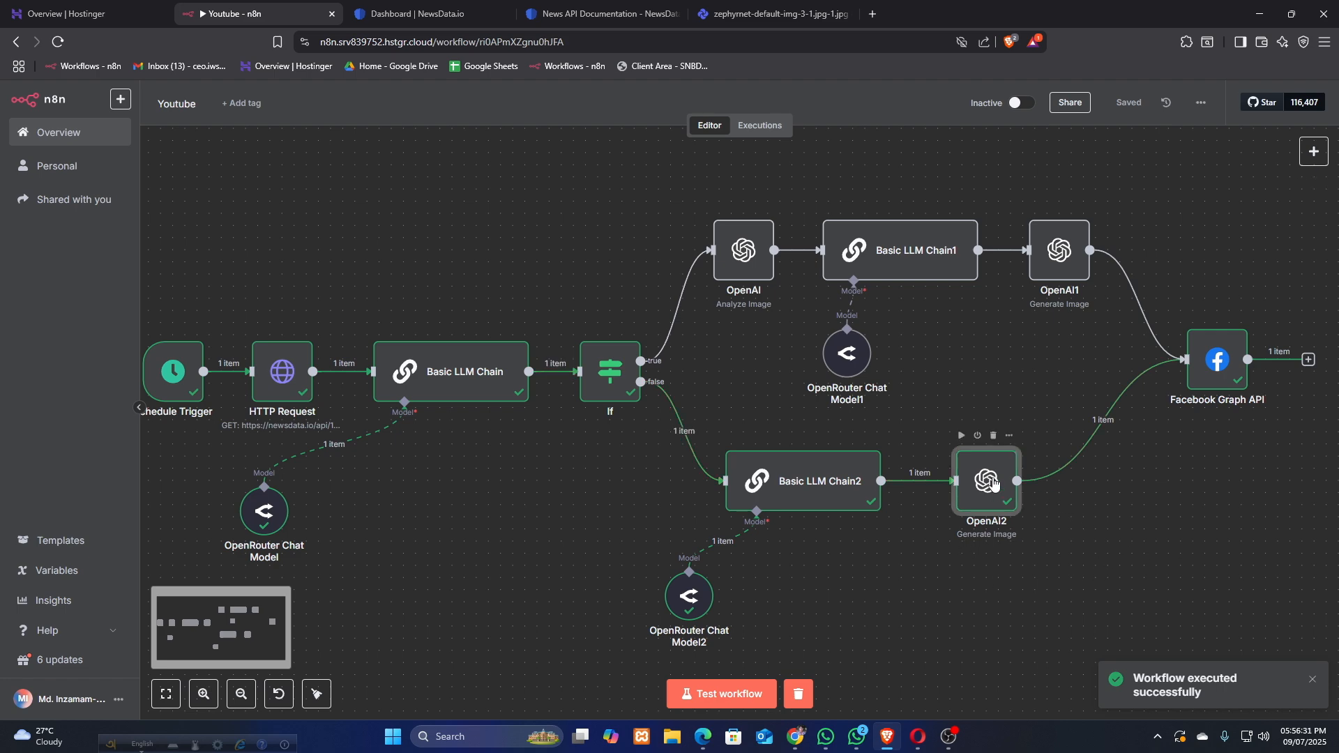
{"action": "left_click", "coordinate": [913, 345]}
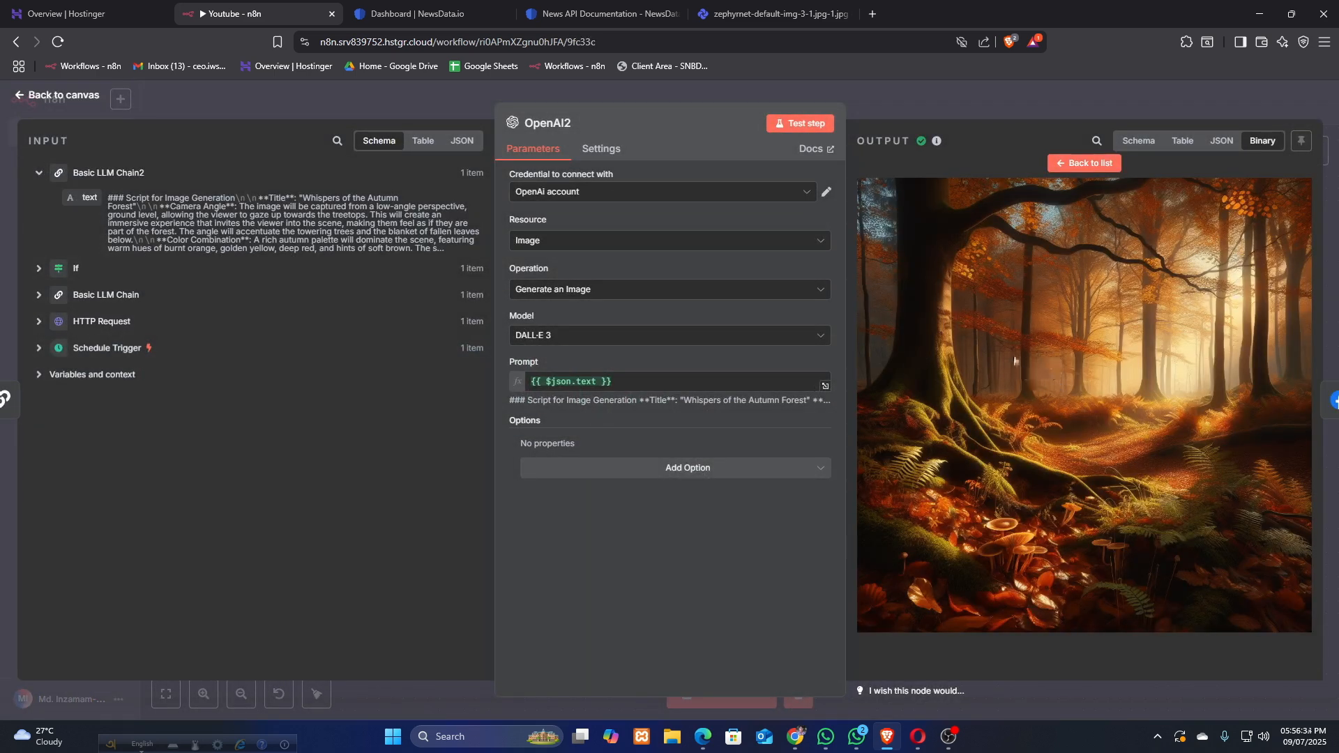
{"action": "left_click", "coordinate": [429, 104]}
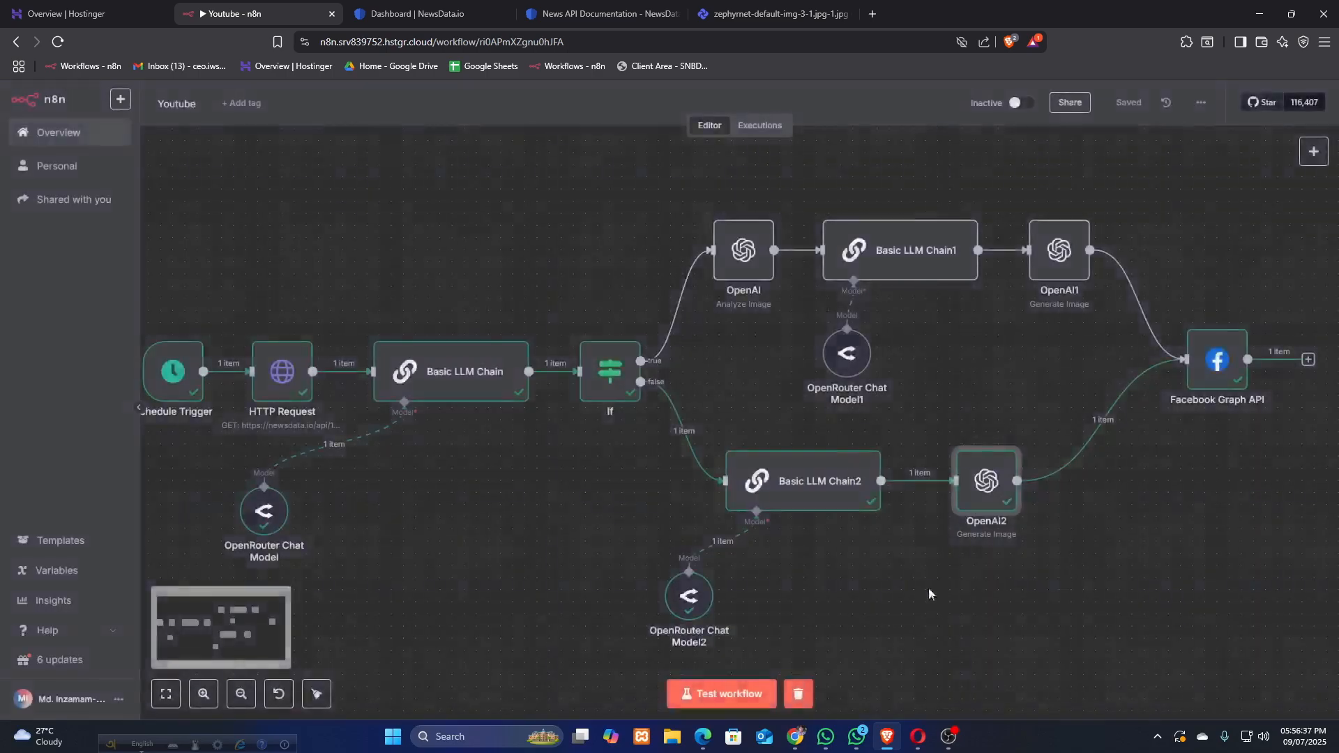
Switch to the Facebook page in the Edge browser, reload it and look through the posts for the new publication.
{"action": "left_click", "coordinate": [706, 738]}
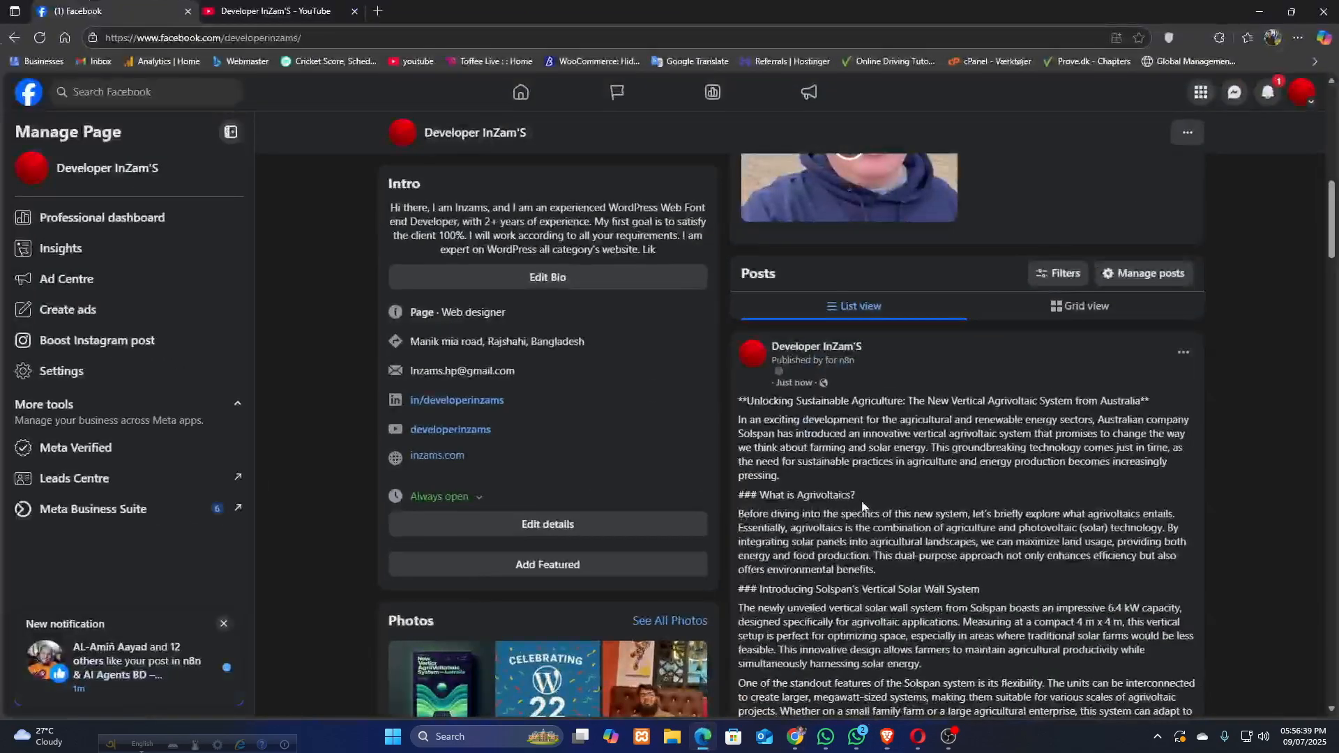
{"action": "scroll", "coordinate": [931, 380], "scroll_direction": "down", "scroll_amount": 5}
{"action": "scroll", "coordinate": [931, 380], "scroll_direction": "down", "scroll_amount": 2}
{"action": "scroll", "coordinate": [931, 380], "scroll_direction": "up", "scroll_amount": 5}
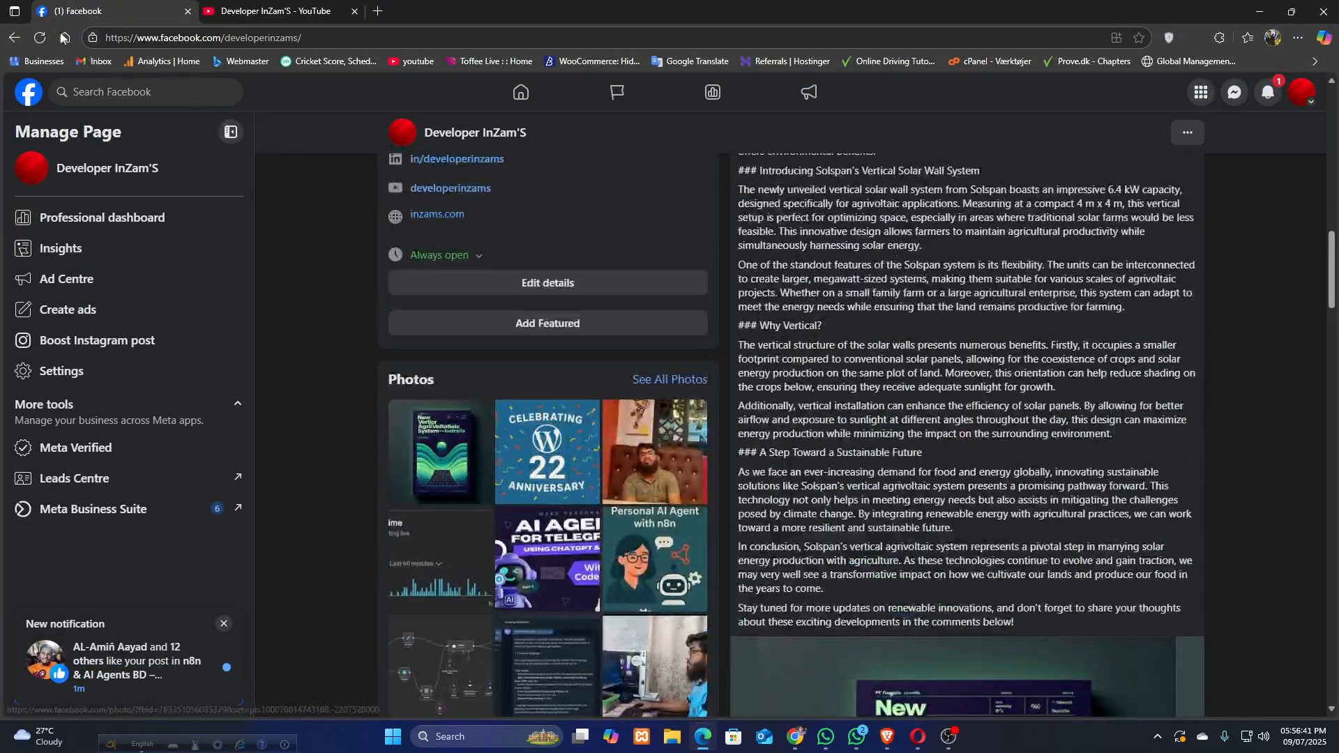
{"action": "left_click", "coordinate": [43, 44]}
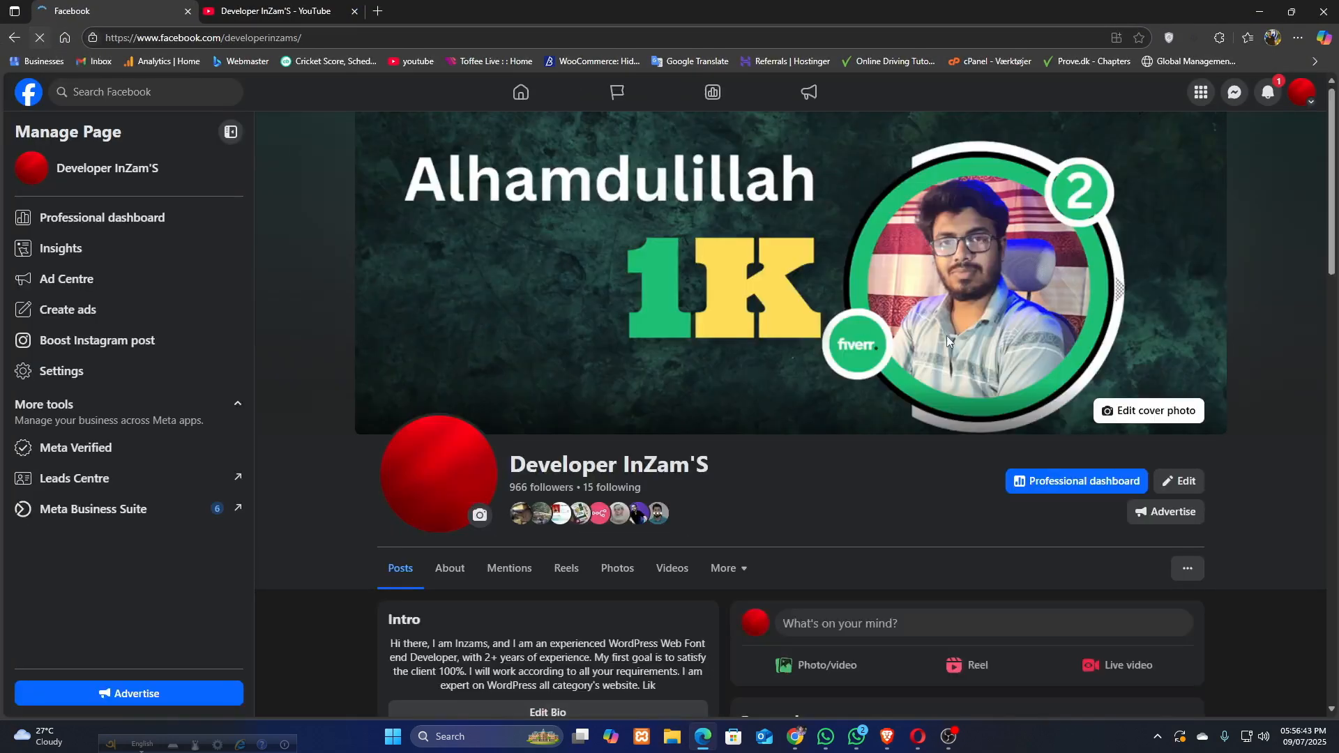
{"action": "scroll", "coordinate": [947, 337], "scroll_direction": "down", "scroll_amount": 10}
{"action": "scroll", "coordinate": [975, 360], "scroll_direction": "up", "scroll_amount": 6}
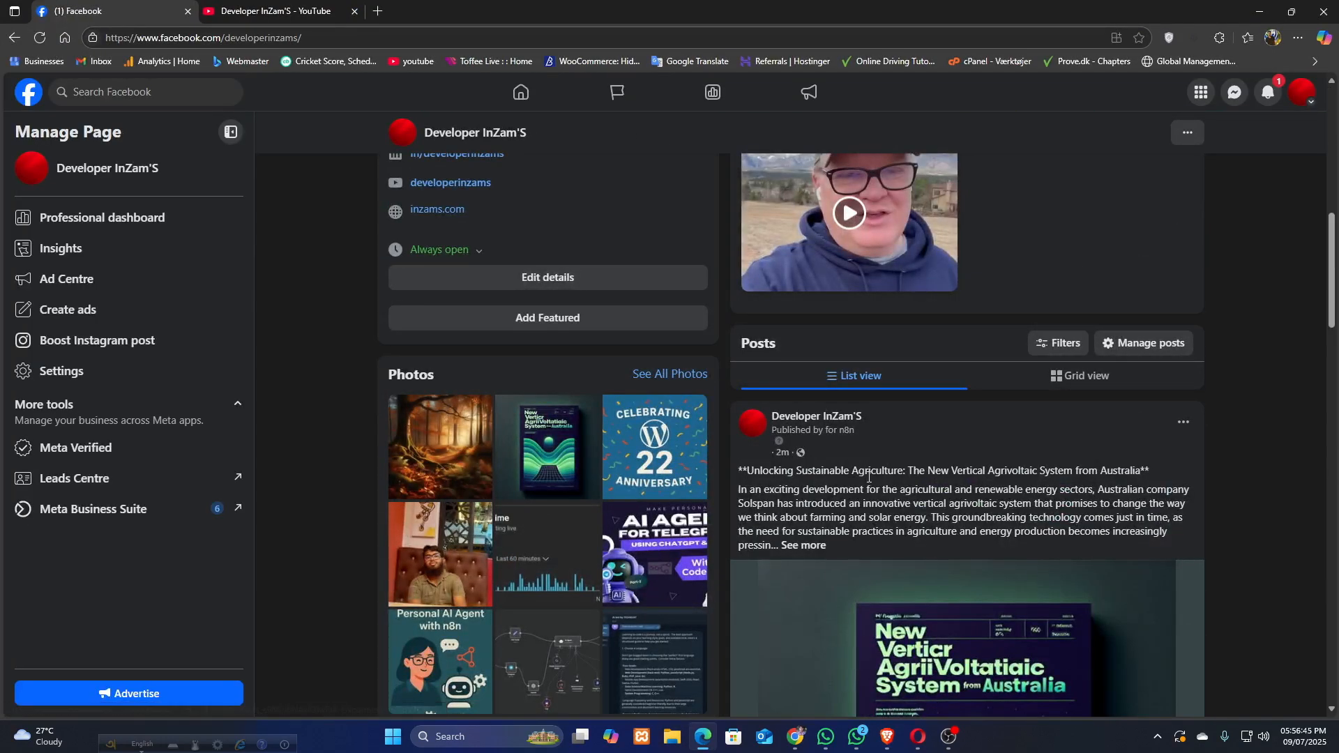
{"action": "scroll", "coordinate": [874, 479], "scroll_direction": "down", "scroll_amount": 5}
{"action": "scroll", "coordinate": [875, 474], "scroll_direction": "up", "scroll_amount": 13}
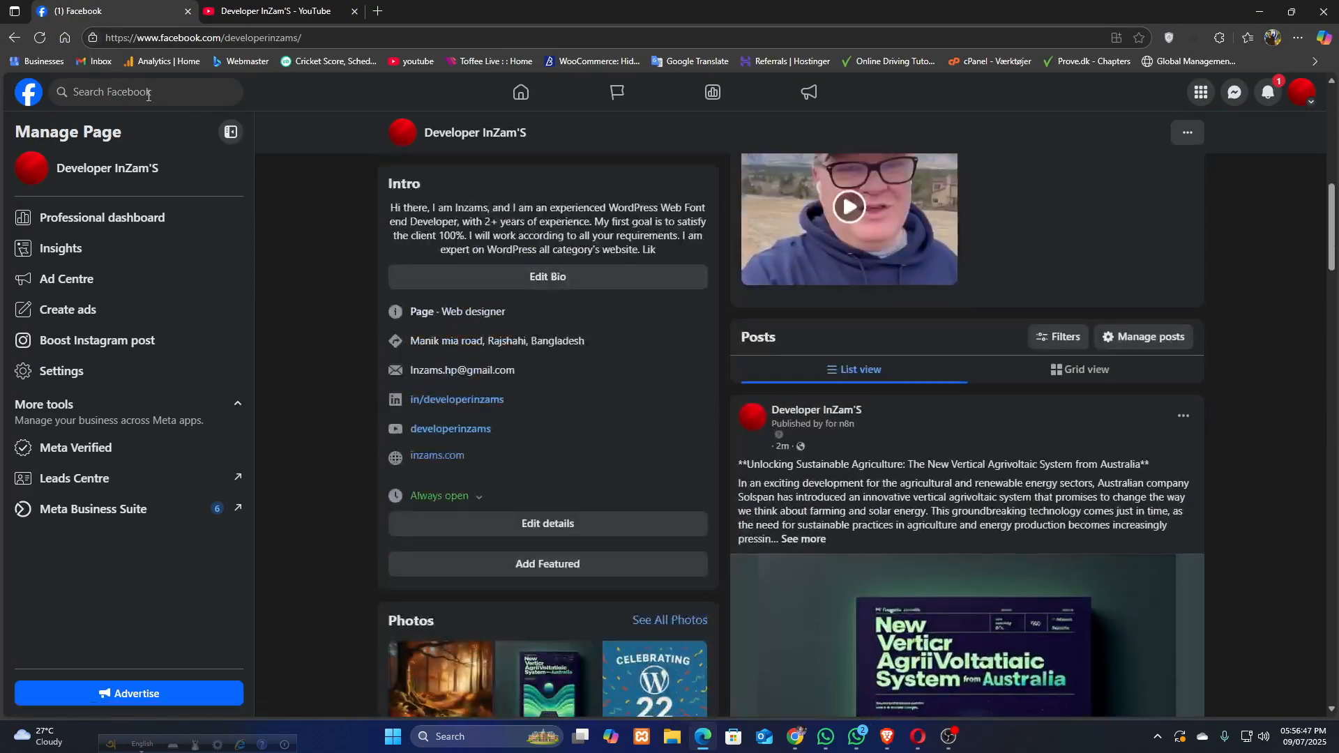
Reload the Facebook page again and check the newest post's title, text and AI image against the earlier post.
{"action": "left_click", "coordinate": [40, 38]}
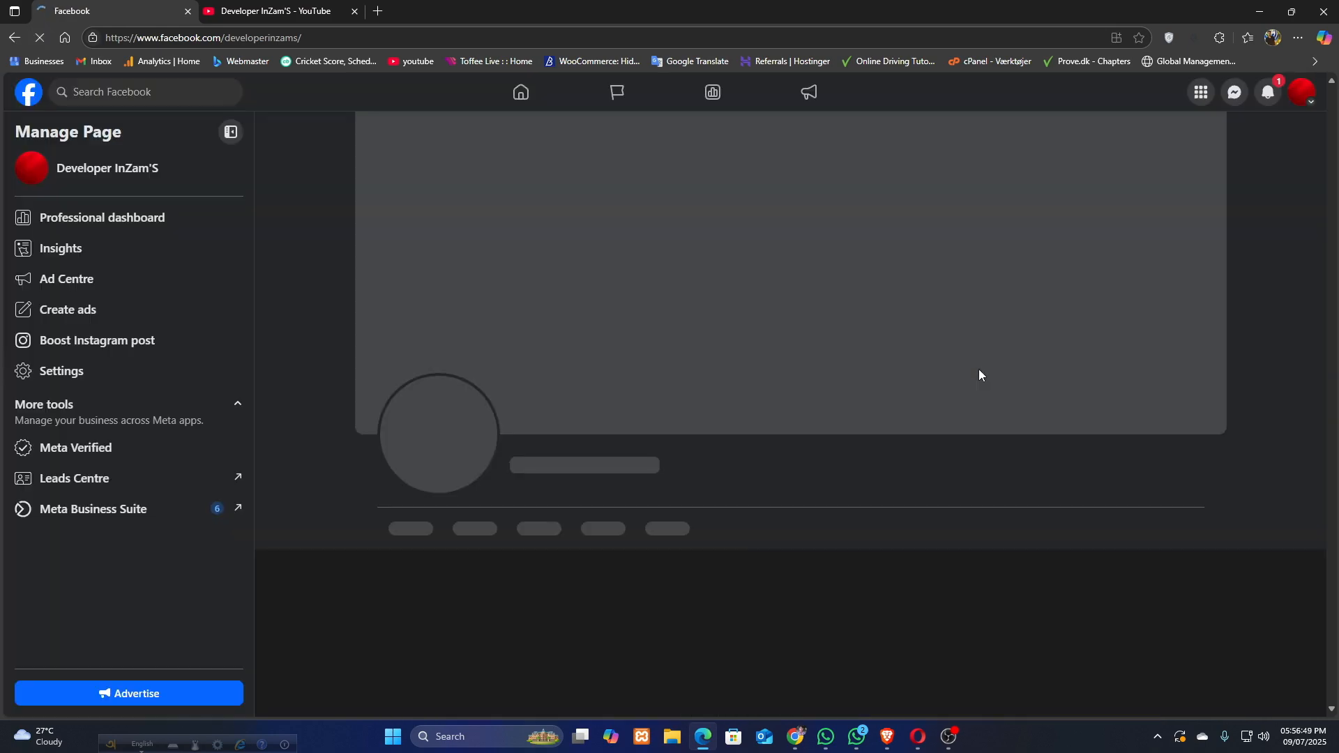
{"action": "scroll", "coordinate": [978, 375], "scroll_direction": "down", "scroll_amount": 6}
{"action": "scroll", "coordinate": [979, 376], "scroll_direction": "up", "scroll_amount": 3}
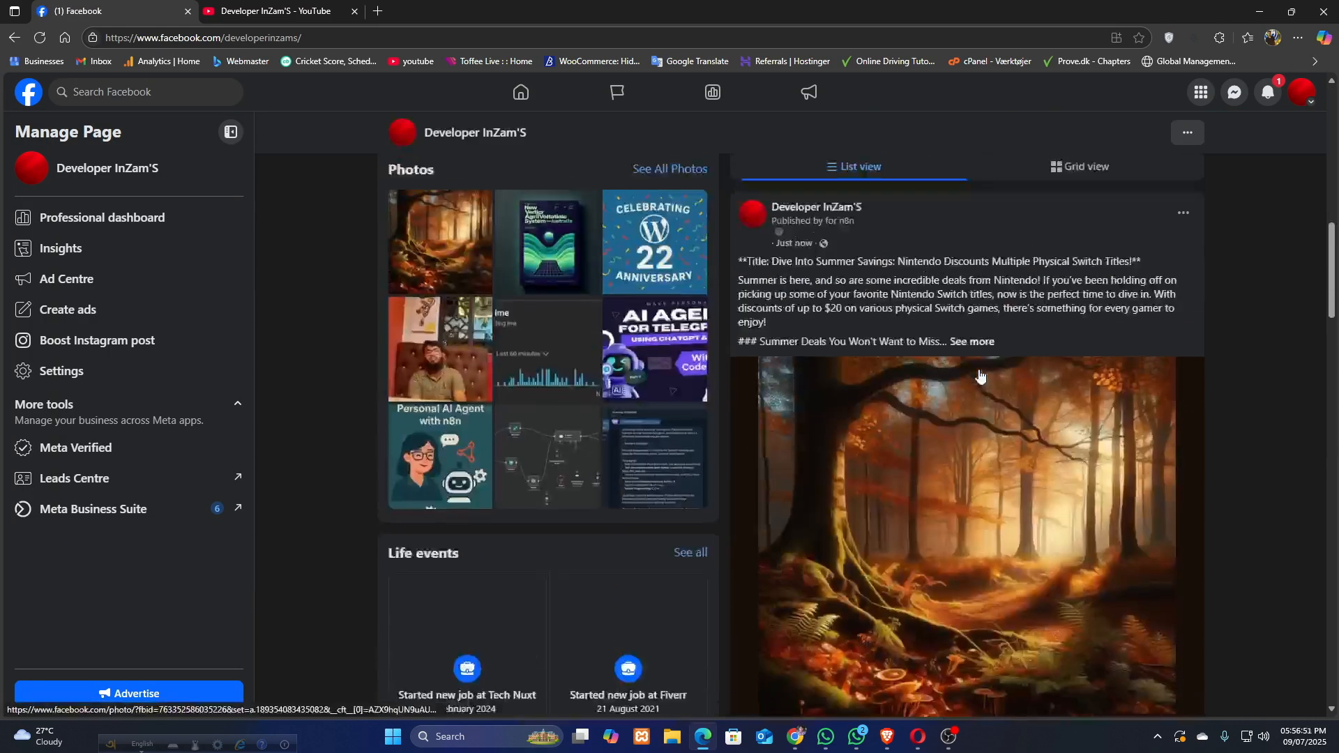
{"action": "scroll", "coordinate": [981, 377], "scroll_direction": "down", "scroll_amount": 2}
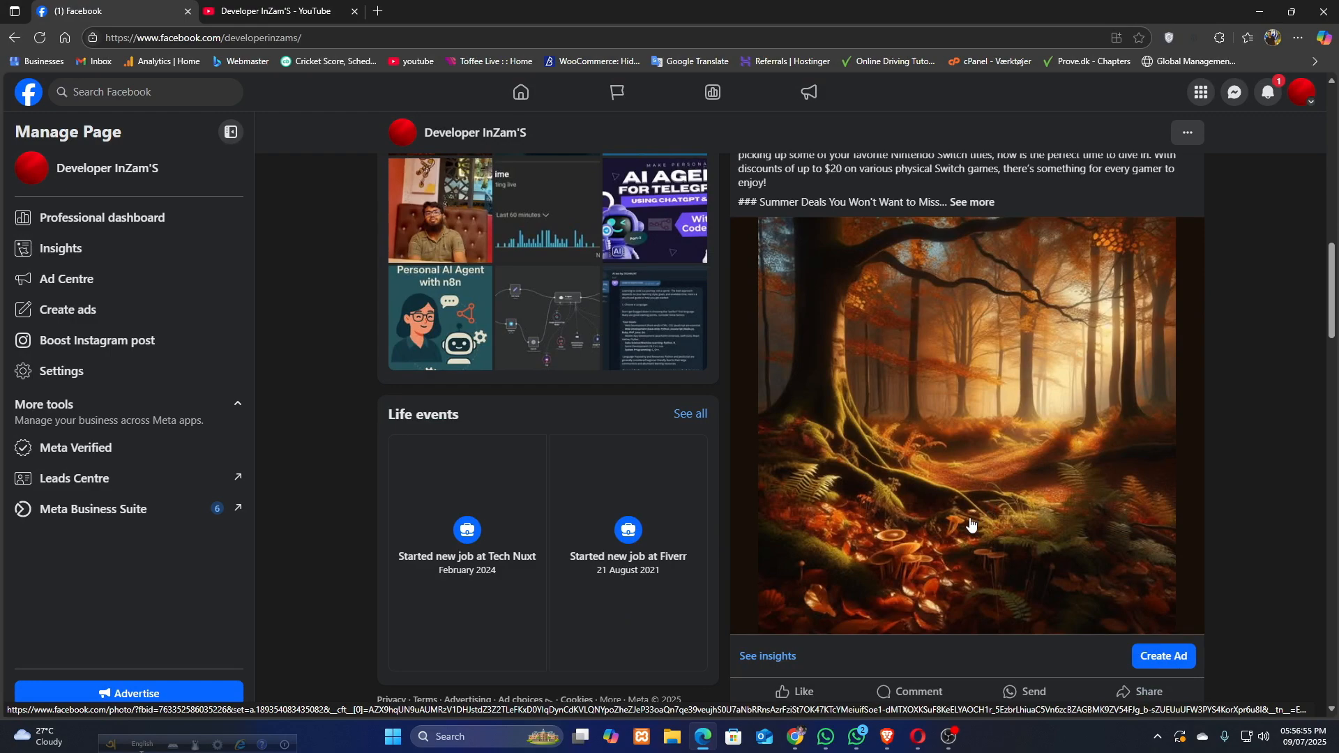
{"action": "scroll", "coordinate": [971, 523], "scroll_direction": "up", "scroll_amount": 5}
{"action": "scroll", "coordinate": [971, 518], "scroll_direction": "down", "scroll_amount": 2}
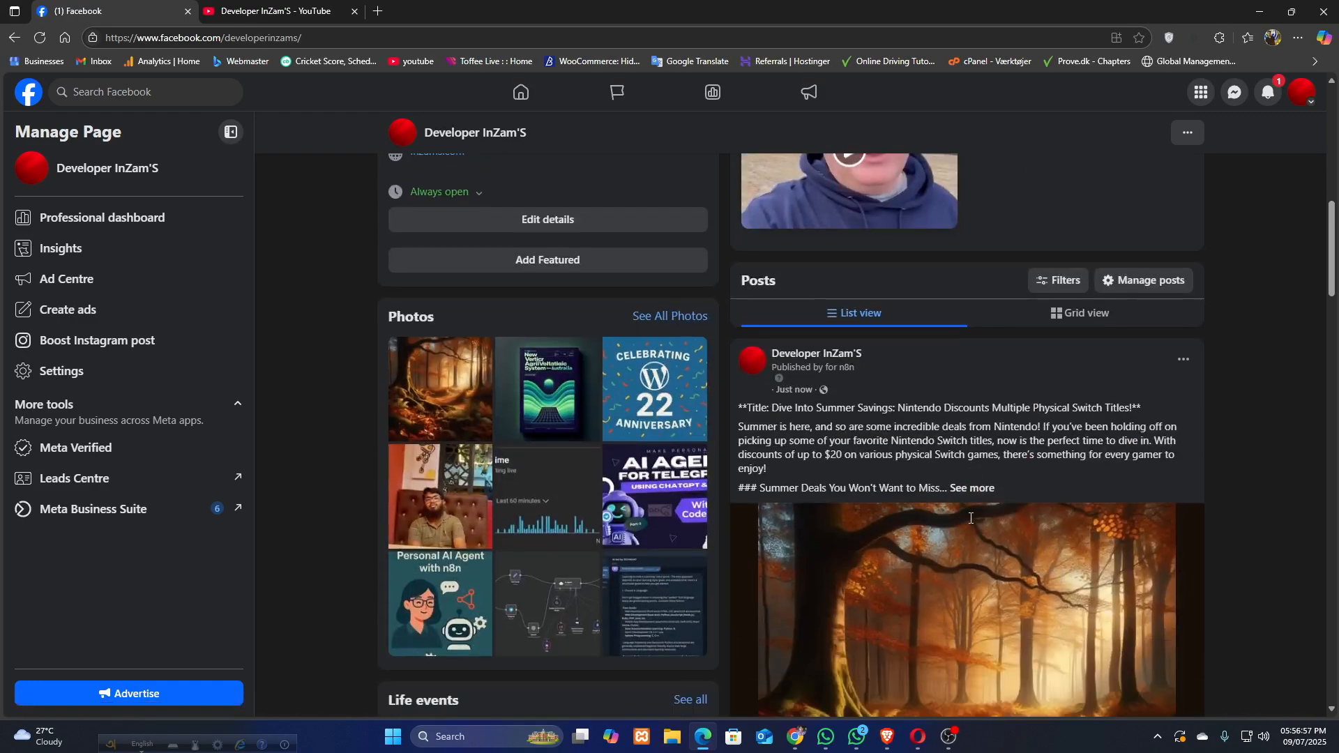
{"action": "scroll", "coordinate": [970, 516], "scroll_direction": "down", "scroll_amount": 3}
{"action": "scroll", "coordinate": [971, 516], "scroll_direction": "down", "scroll_amount": 3}
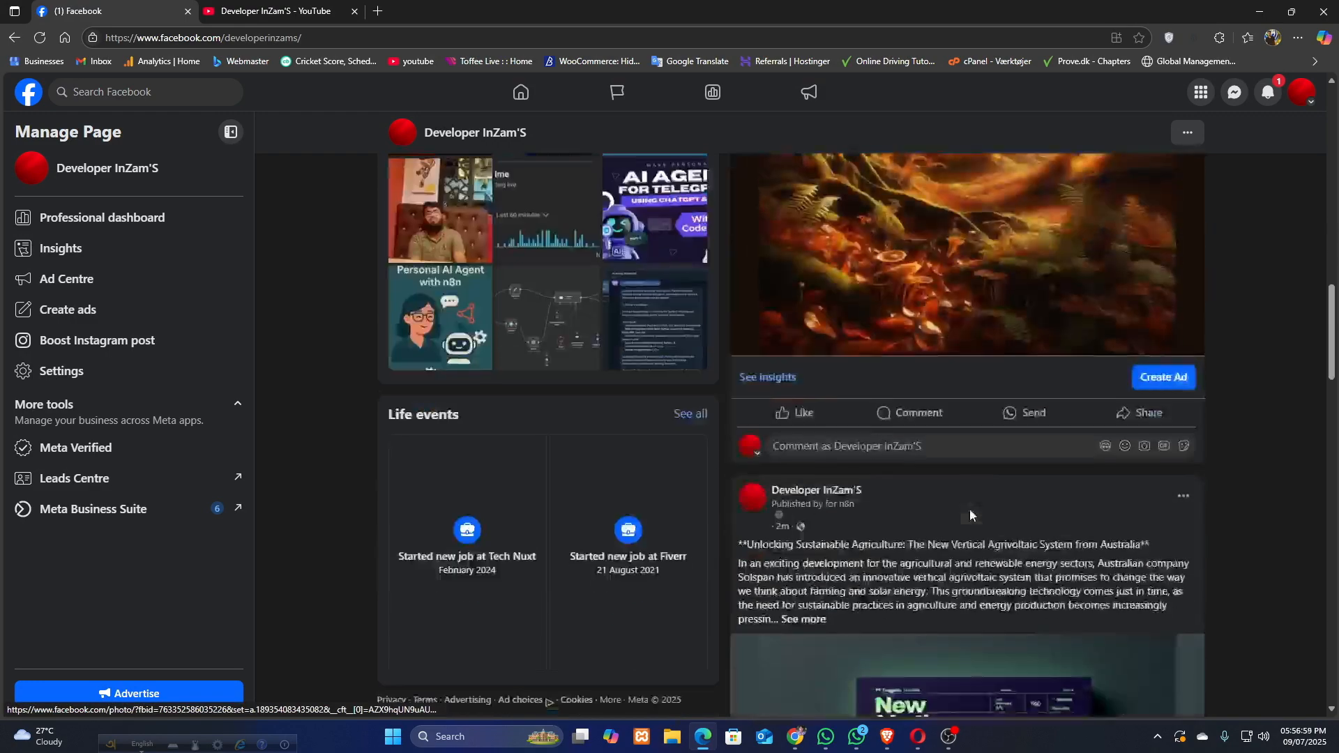
{"action": "scroll", "coordinate": [980, 513], "scroll_direction": "up", "scroll_amount": 10}
{"action": "scroll", "coordinate": [986, 517], "scroll_direction": "up", "scroll_amount": 5}
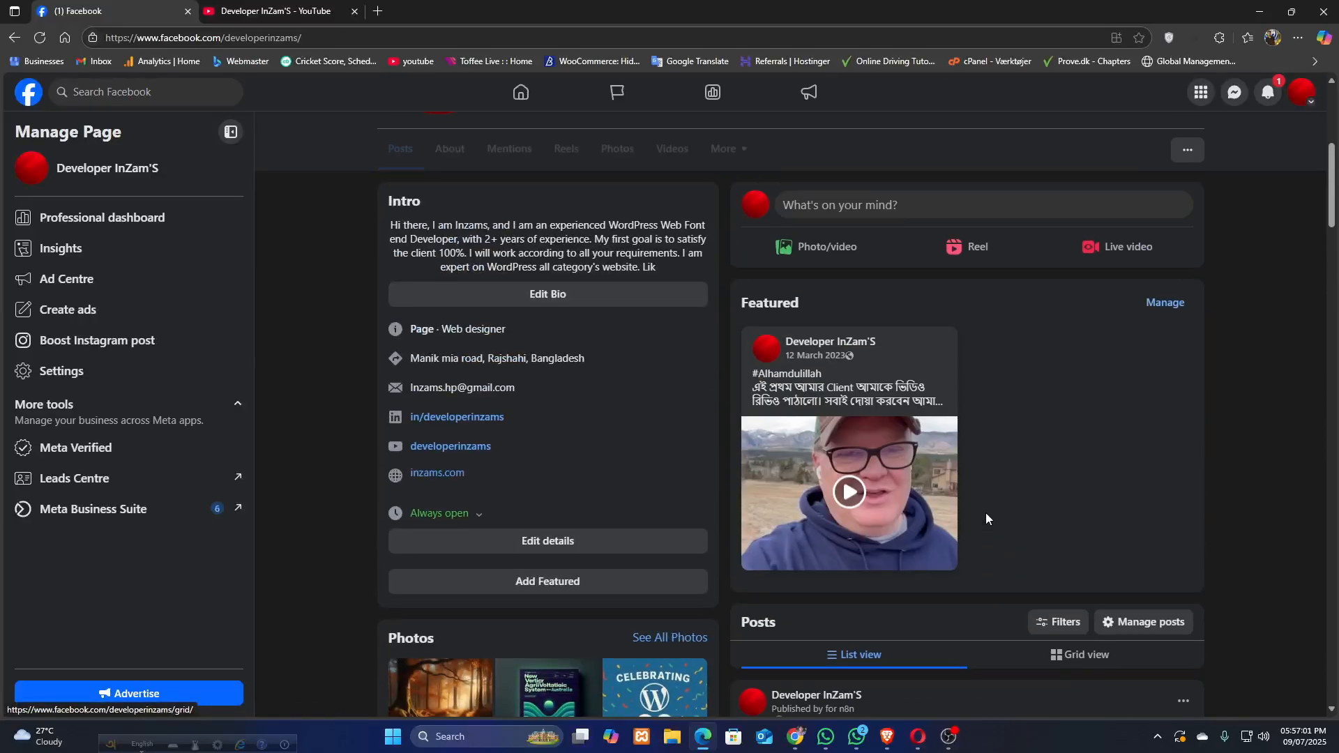